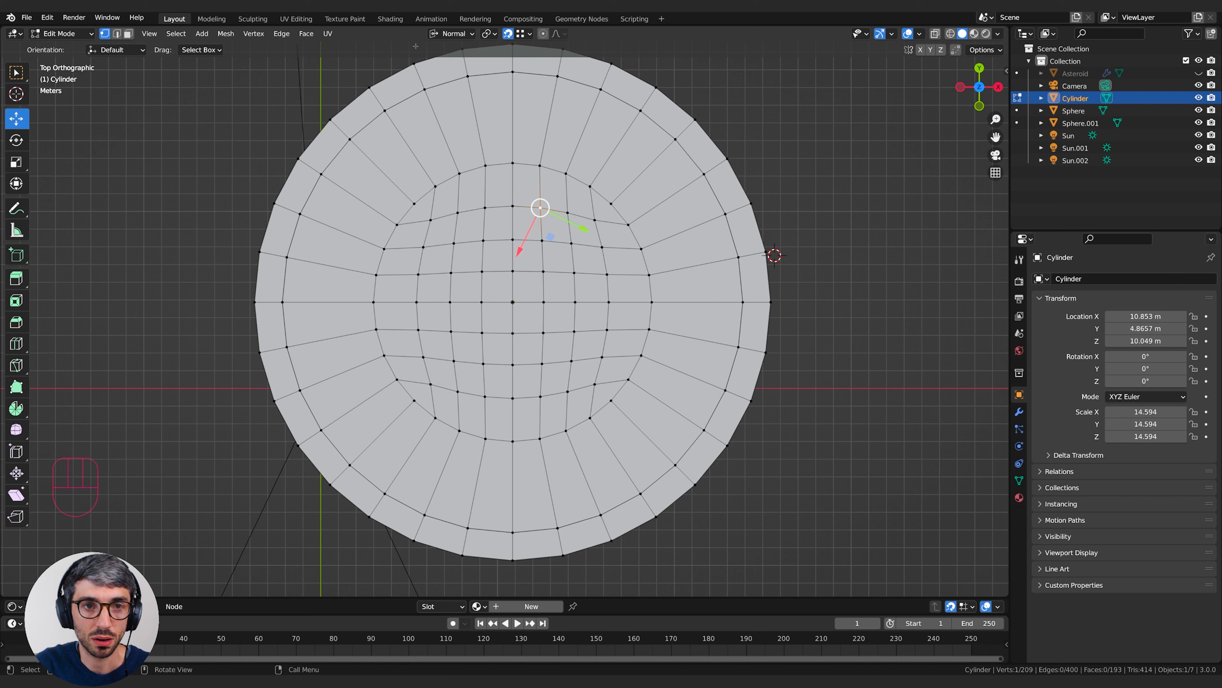
# - Set the transform orientation to Global and snap the selected vertex along X in line with the ring vertex directly above it
pyautogui.moveTo(453, 33); pyautogui.dragTo(438, 74)
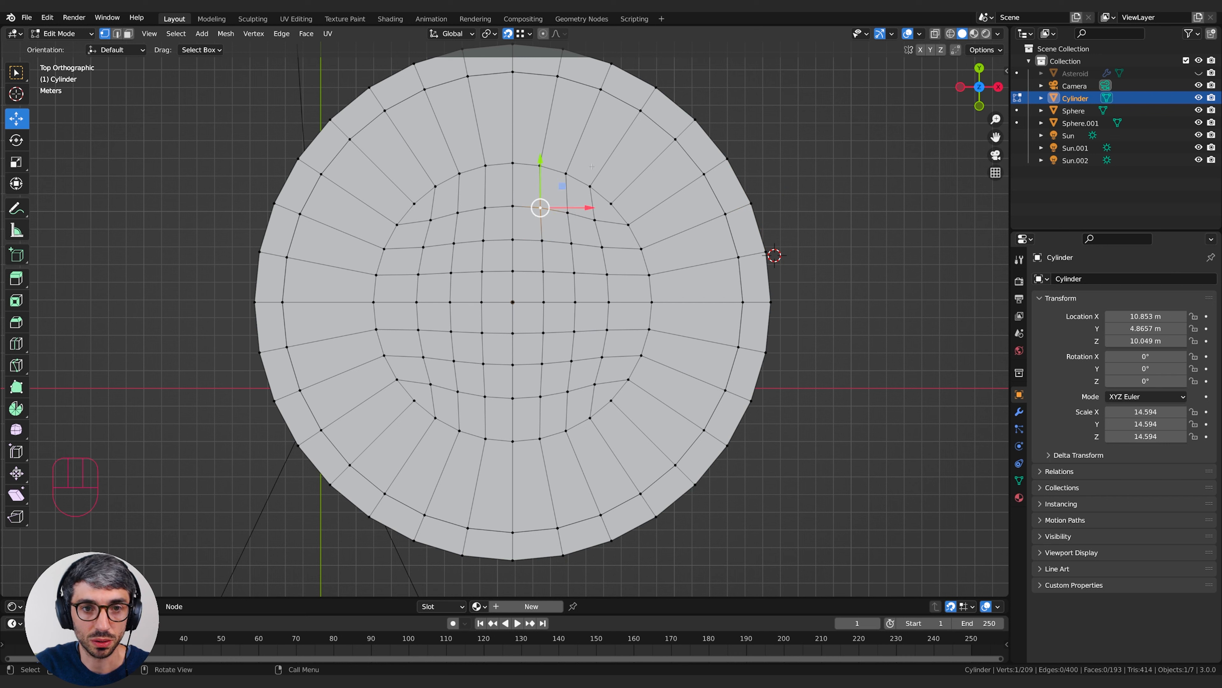
pyautogui.press('g')
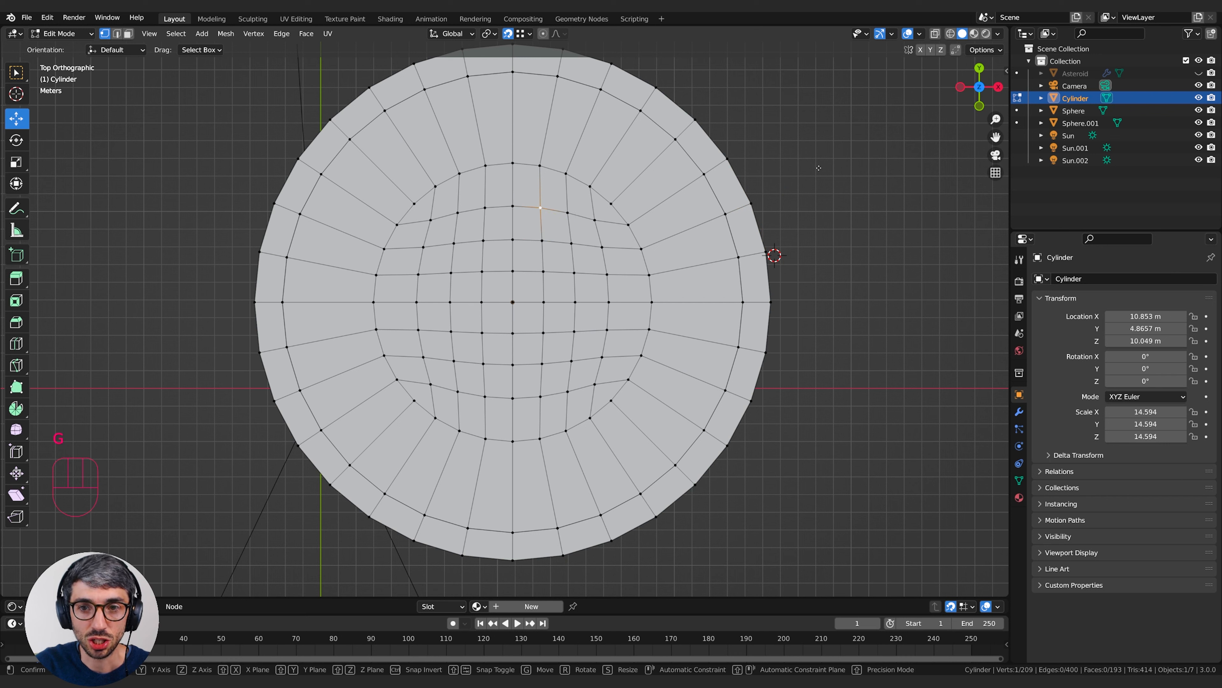
pyautogui.press('x')
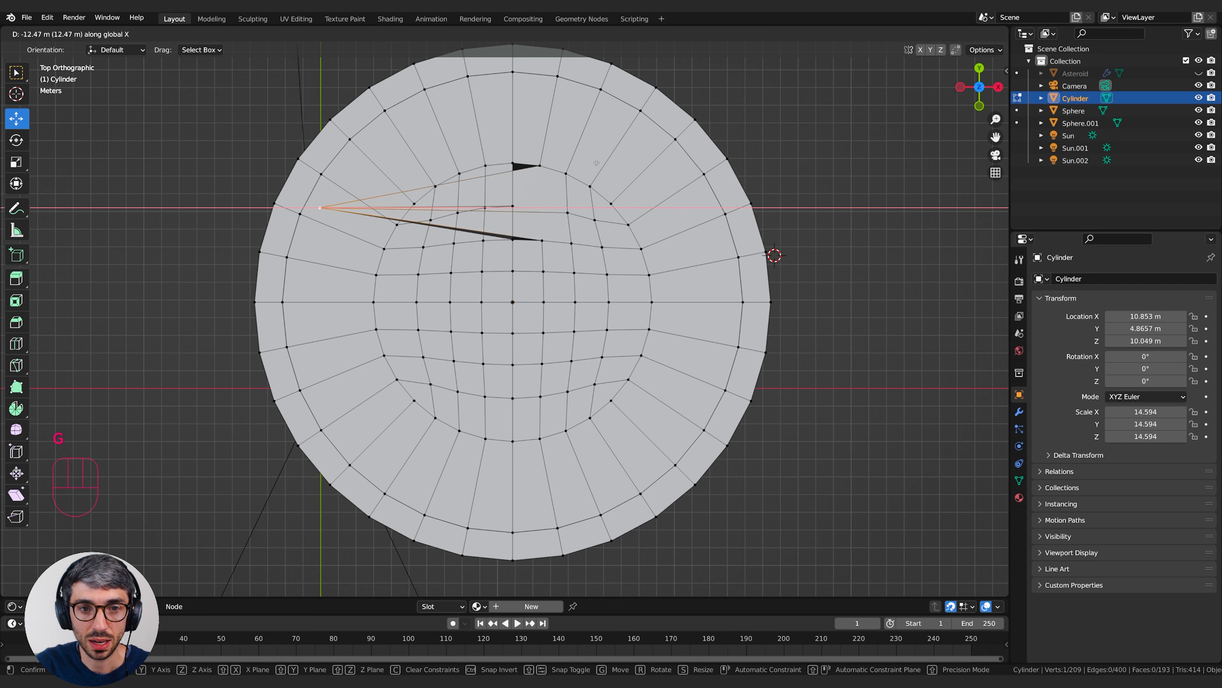
pyautogui.press('ctrl')
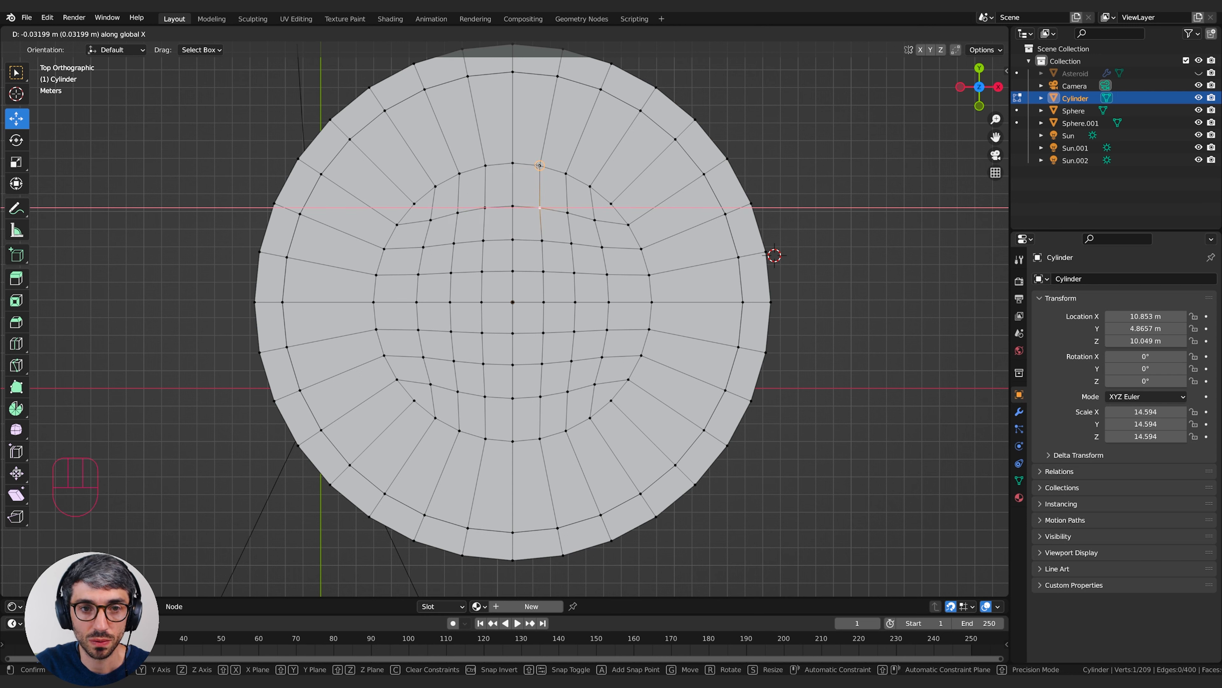
pyautogui.click(540, 165)
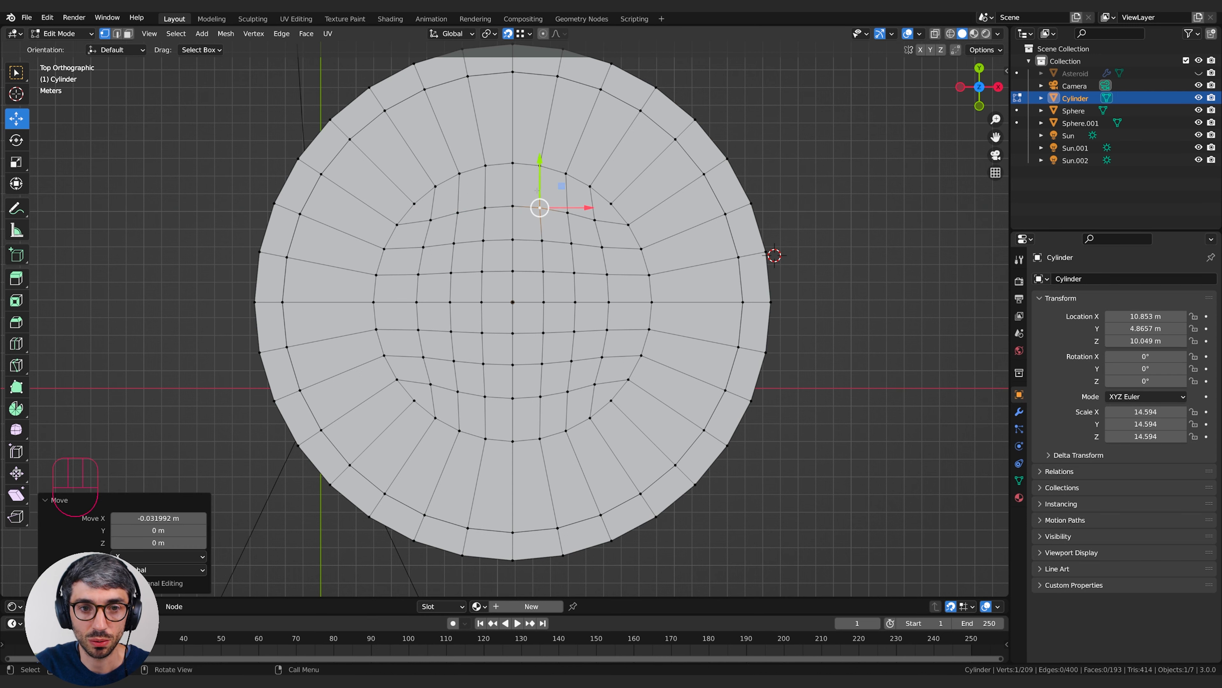
# - Snap the second and third inner vertices of the column just right of the centre line along X, aligned with the vertex above
pyautogui.click(548, 251)
pyautogui.press('g')
pyautogui.press('x')
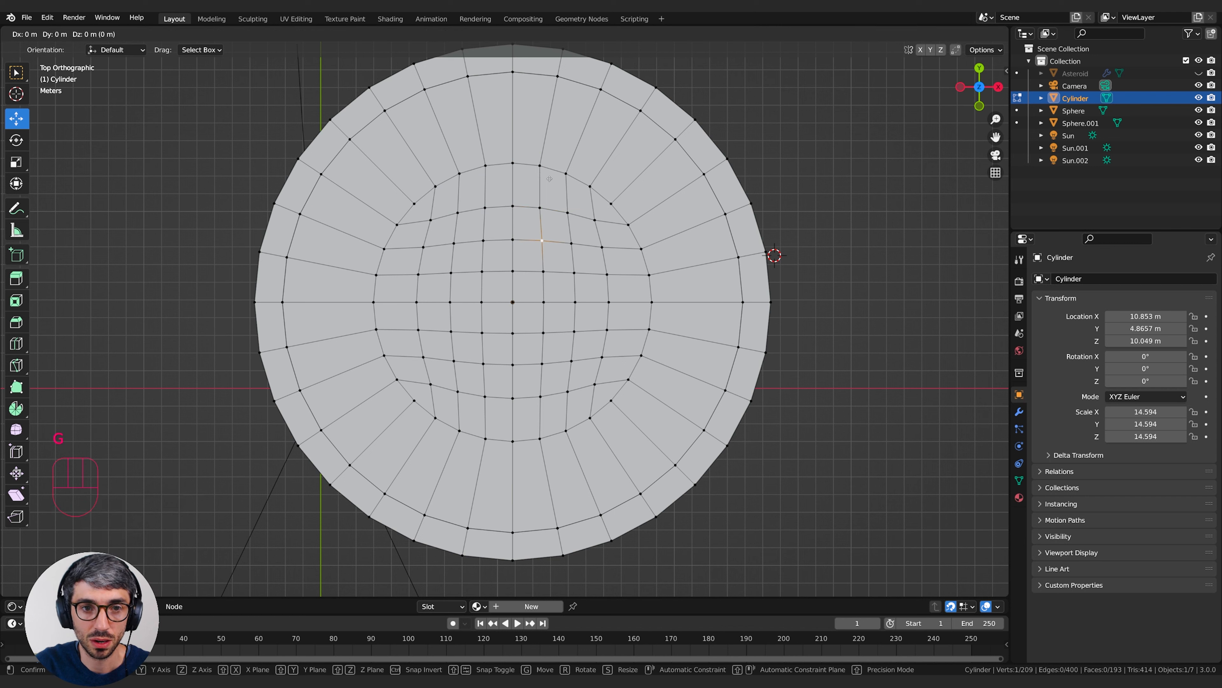
pyautogui.click(547, 178)
pyautogui.click(544, 279)
pyautogui.press('g')
pyautogui.press('x')
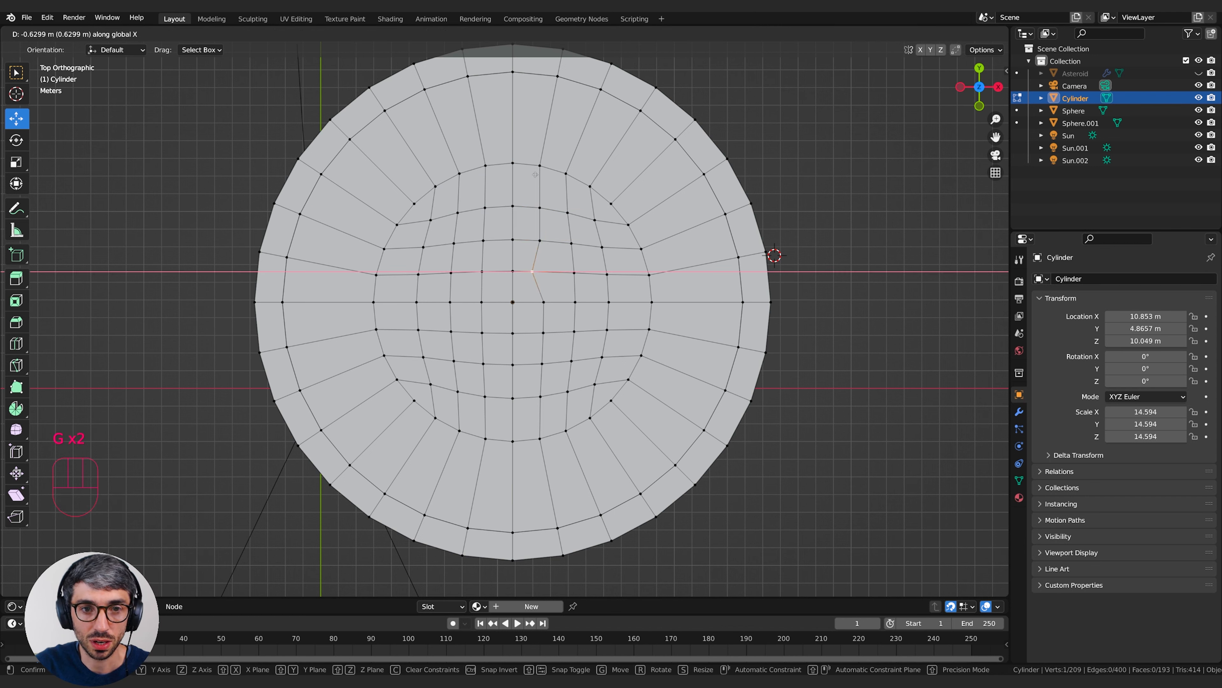
pyautogui.click(553, 315)
# - Align the middle-row vertex of the right-hand column and the vertex below it along X with the straightened column
pyautogui.click(544, 302)
pyautogui.press('g')
pyautogui.press('x')
pyautogui.click(542, 272)
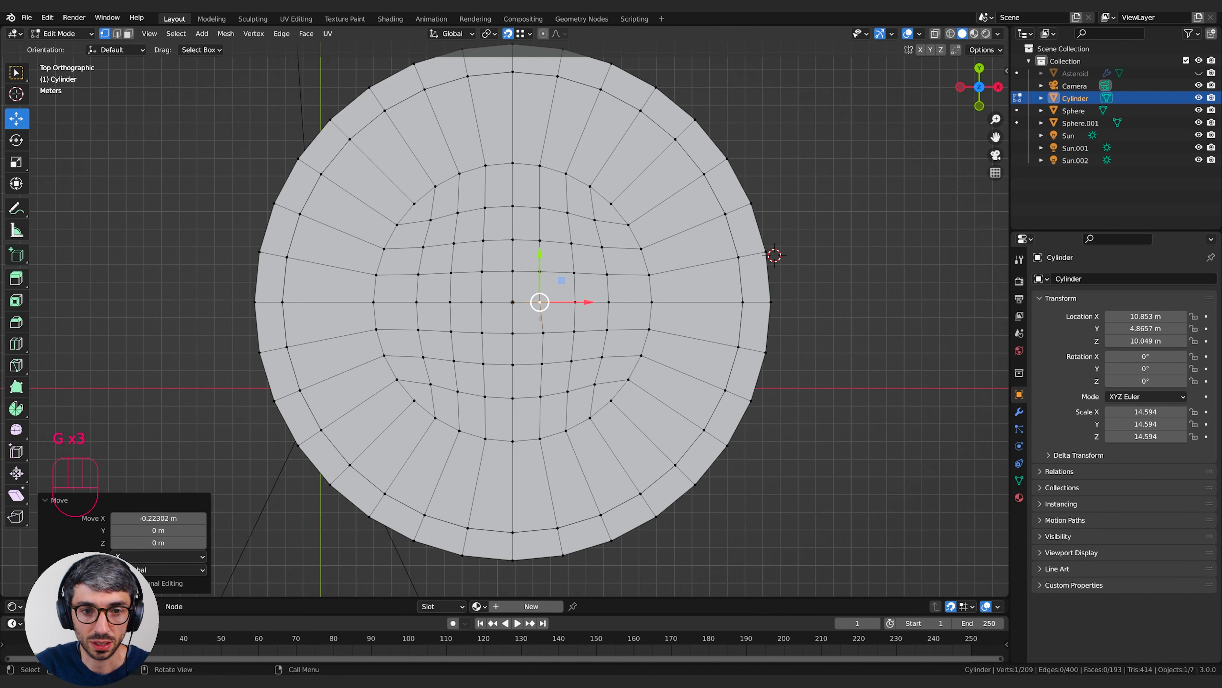
pyautogui.click(544, 333)
pyautogui.press('g')
pyautogui.press('x')
pyautogui.click(540, 332)
# - Align the two lowest inner vertices of the right-hand column along X with the vertices already straightened
pyautogui.click(544, 364)
pyautogui.press('g')
pyautogui.press('x')
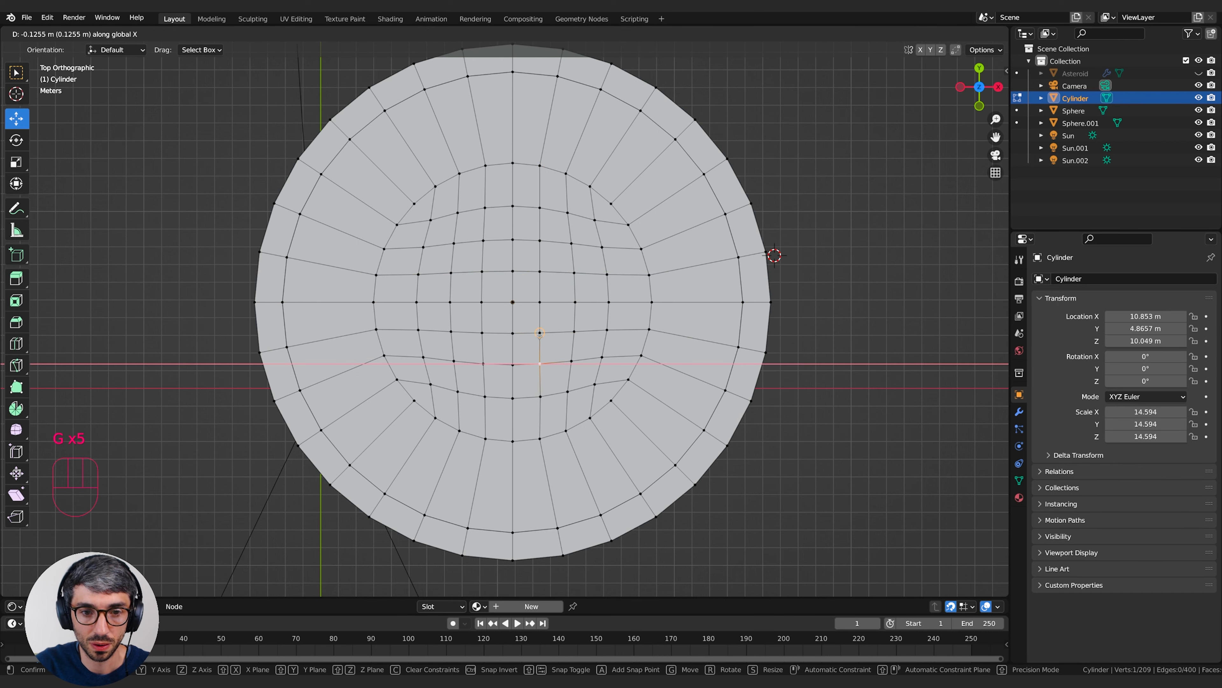
pyautogui.click(540, 364)
pyautogui.click(546, 397)
pyautogui.press('g')
pyautogui.press('x')
pyautogui.click(539, 396)
# - Snap the upper five inner vertices of the column just left of the centre line along X into a straight vertical line
pyautogui.click(486, 206)
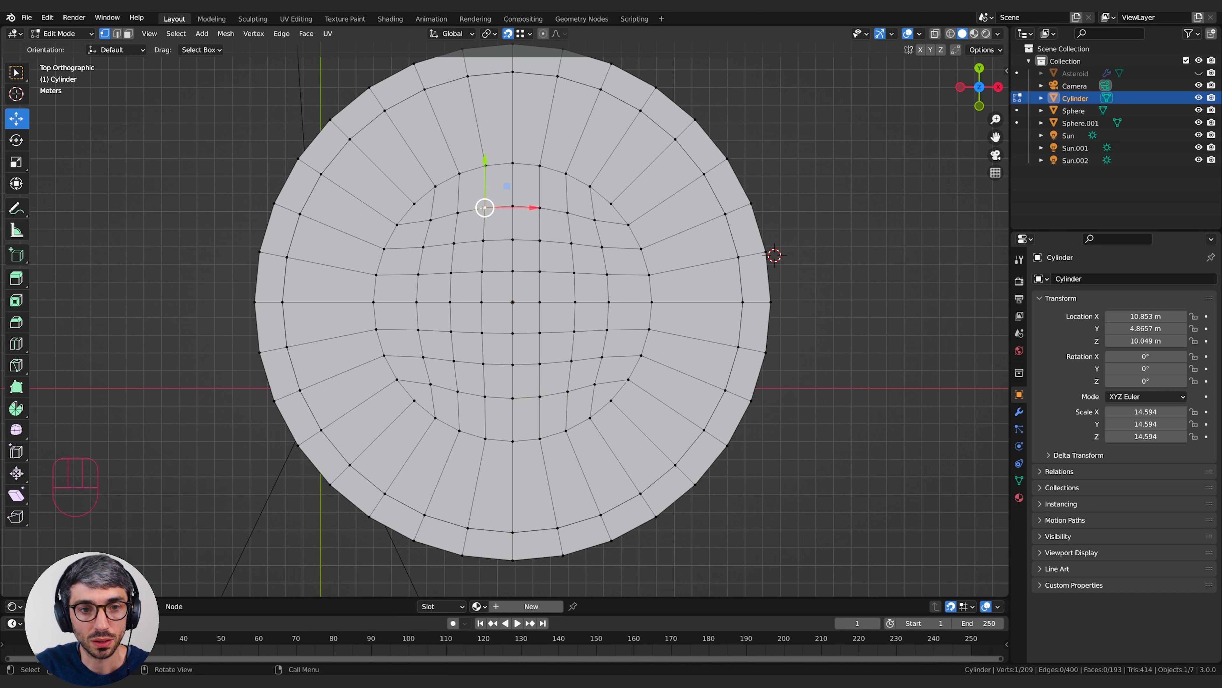
pyautogui.press('g')
pyautogui.press('x')
pyautogui.click(485, 165)
pyautogui.click(484, 240)
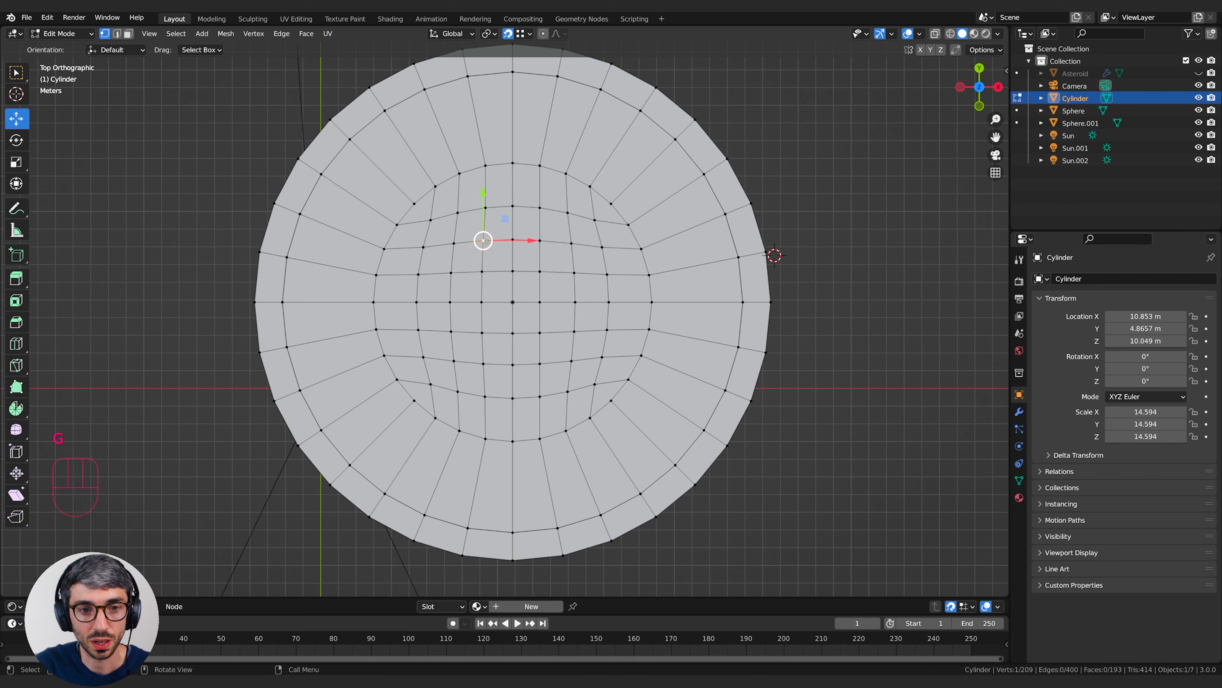
pyautogui.press('g')
pyautogui.press('x')
pyautogui.click(485, 207)
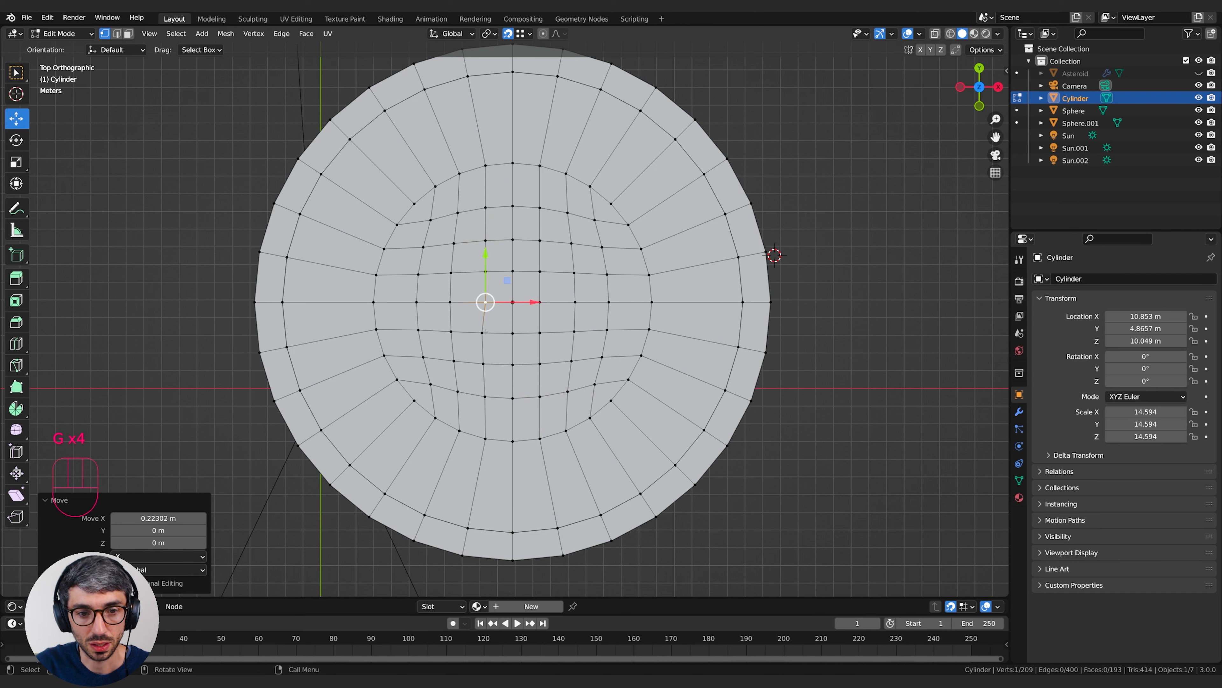
pyautogui.click(485, 331)
pyautogui.press('g')
pyautogui.press('x')
pyautogui.click(486, 303)
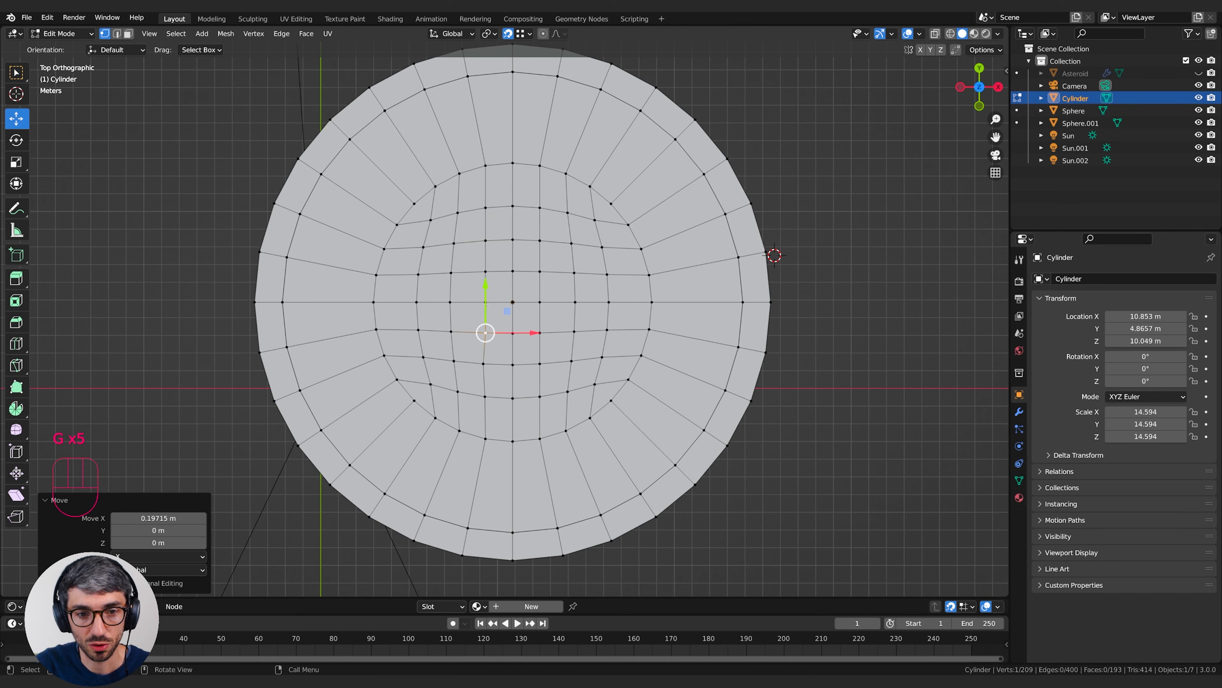
# - Snap the two lowest inner vertices of the left-hand column along X to complete the straight edge line
pyautogui.click(483, 364)
pyautogui.press('g')
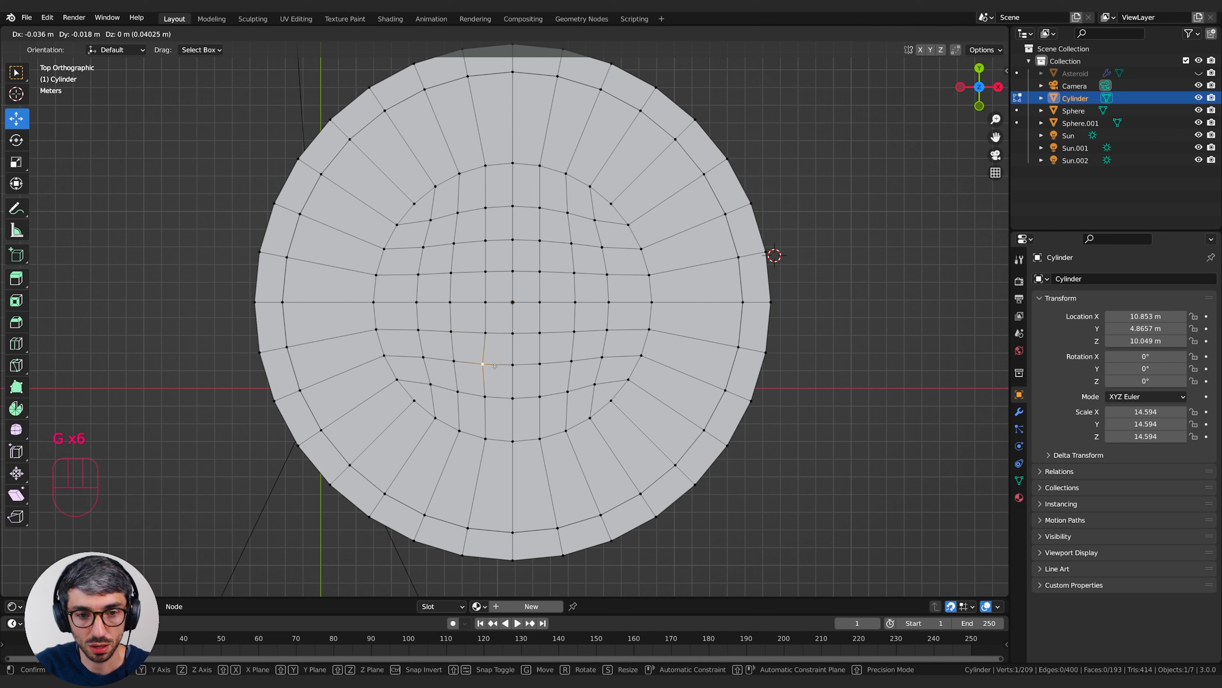
pyautogui.press('x')
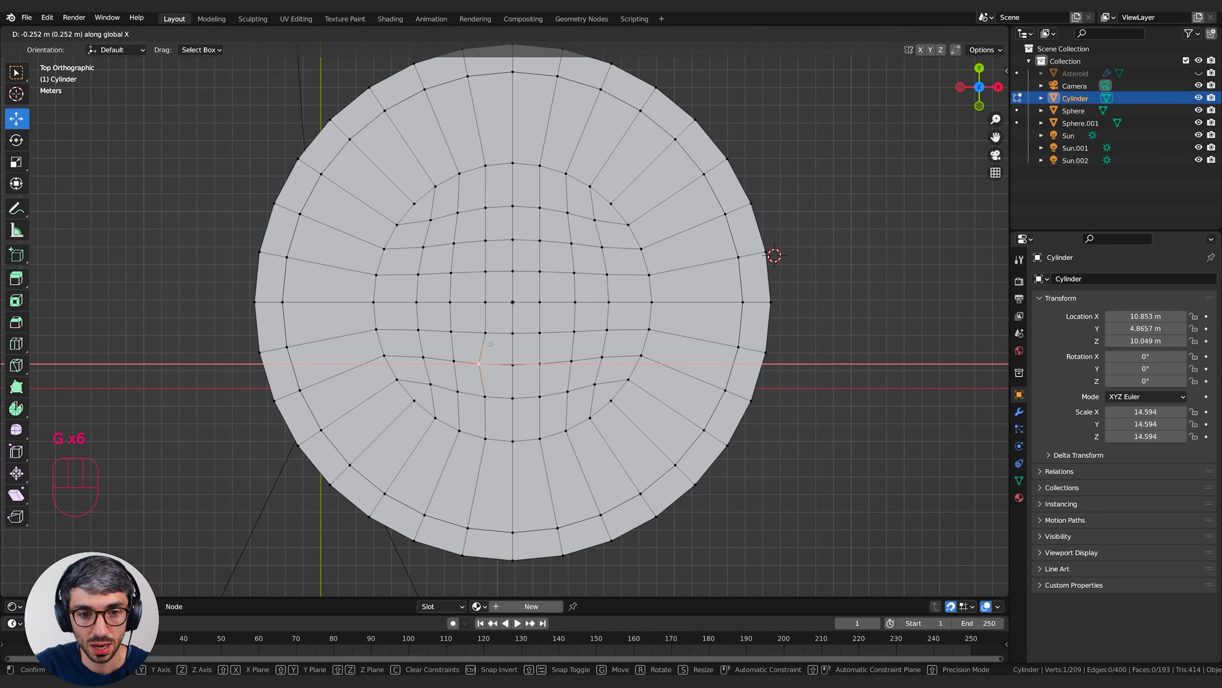
pyautogui.press('ctrl')
pyautogui.click(486, 333)
pyautogui.click(485, 396)
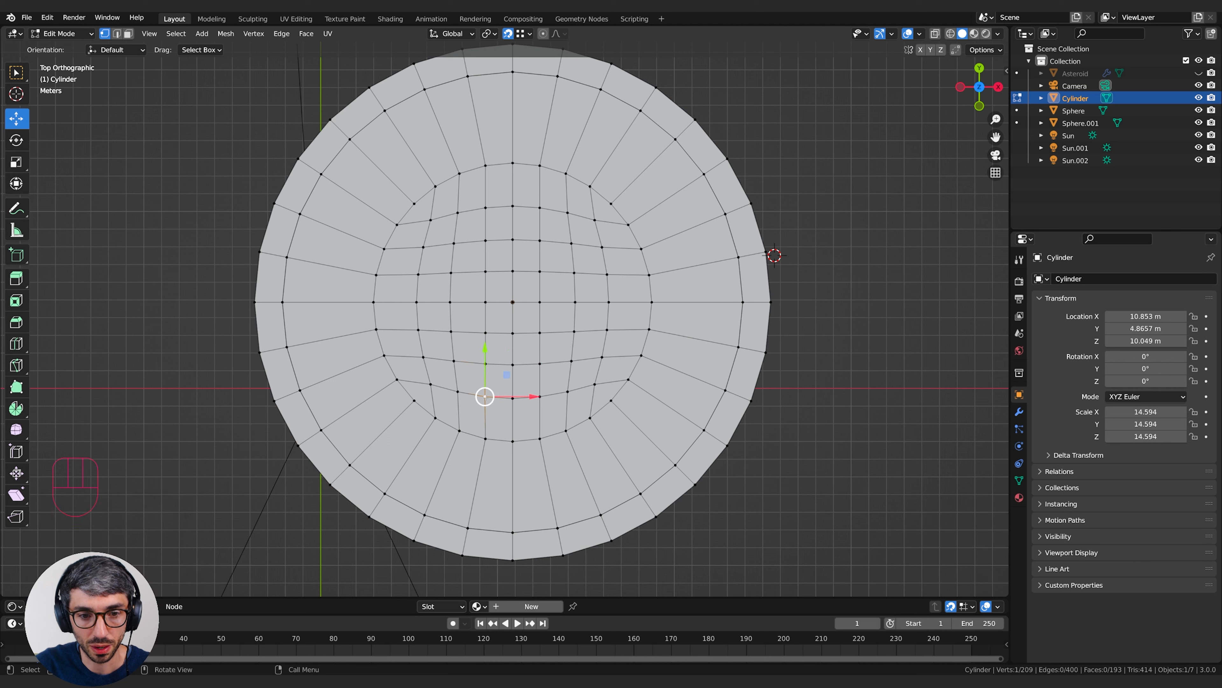
pyautogui.press('g')
pyautogui.press('x')
pyautogui.press('ctrl')
pyautogui.click(493, 442)
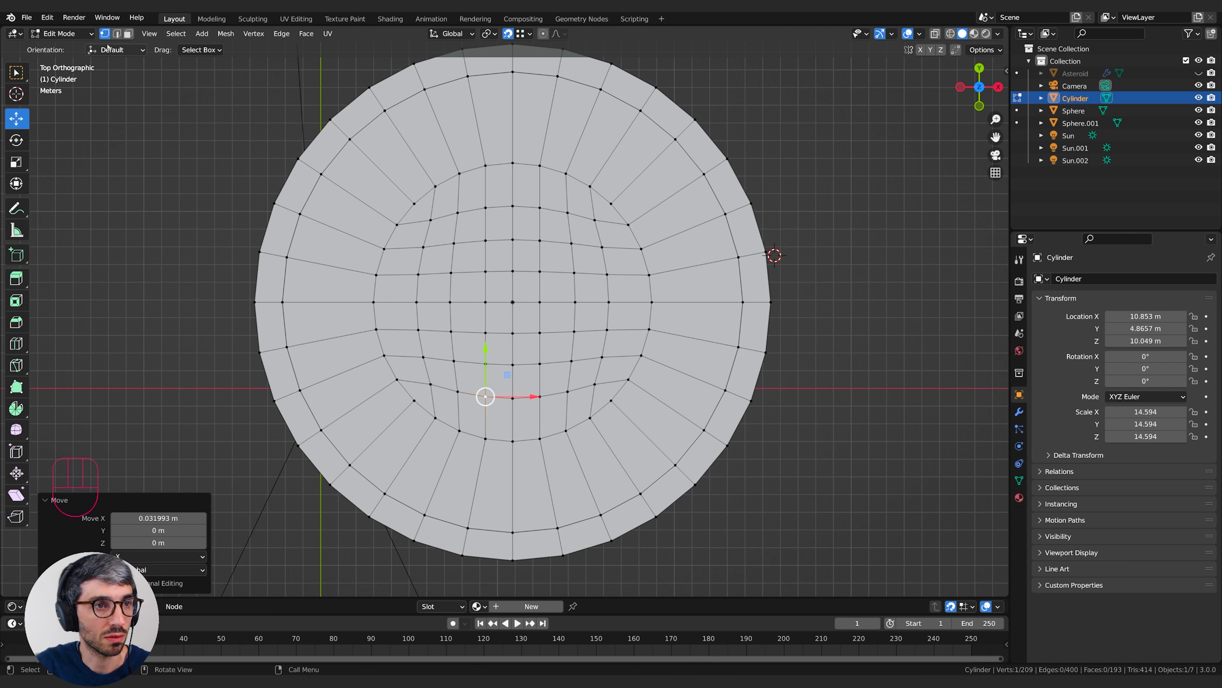
# - Select all 16 faces of the straight two-column strip running through the middle of the inner circle
pyautogui.click(128, 33)
pyautogui.click(499, 188)
pyautogui.keyDown('shift'); pyautogui.click(523, 199); pyautogui.keyUp('shift')
pyautogui.keyDown('shift'); pyautogui.click(525, 225); pyautogui.keyUp('shift')
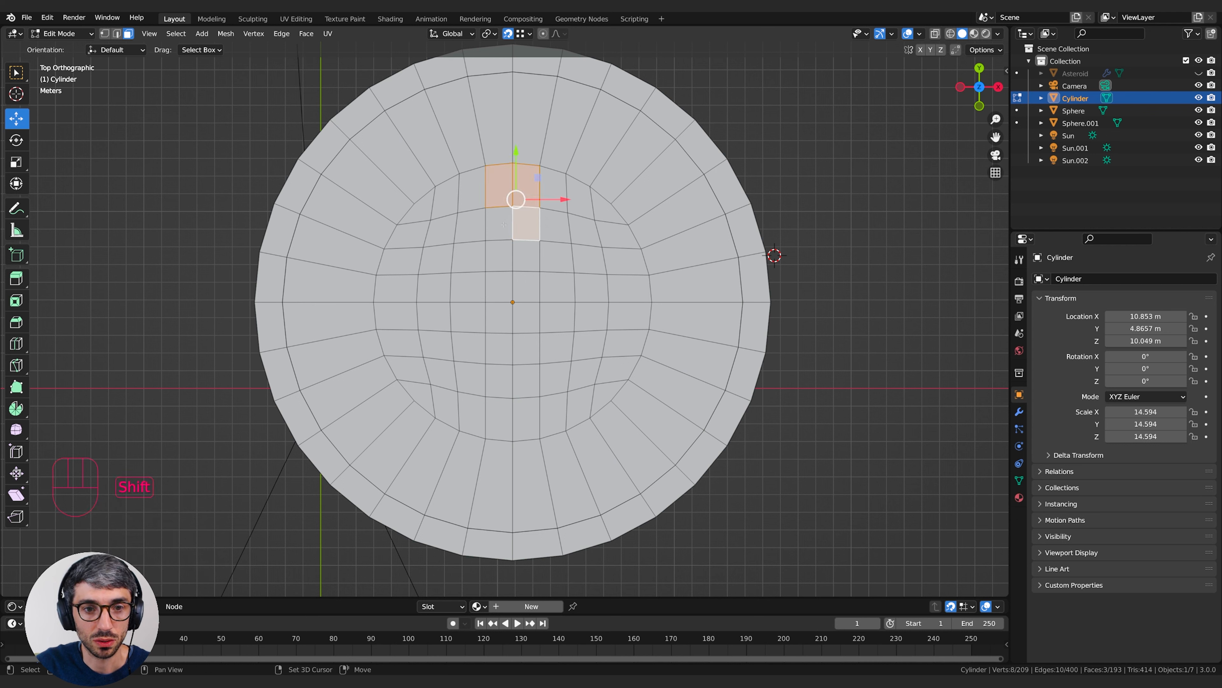
pyautogui.keyDown('shift'); pyautogui.click(500, 226); pyautogui.keyUp('shift')
pyautogui.keyDown('shift'); pyautogui.click(500, 255); pyautogui.keyUp('shift')
pyautogui.keyDown('shift'); pyautogui.click(524, 256); pyautogui.keyUp('shift')
pyautogui.keyDown('shift'); pyautogui.click(525, 287); pyautogui.keyUp('shift')
pyautogui.keyDown('shift'); pyautogui.click(504, 291); pyautogui.keyUp('shift')
pyautogui.keyDown('shift'); pyautogui.click(505, 315); pyautogui.keyUp('shift')
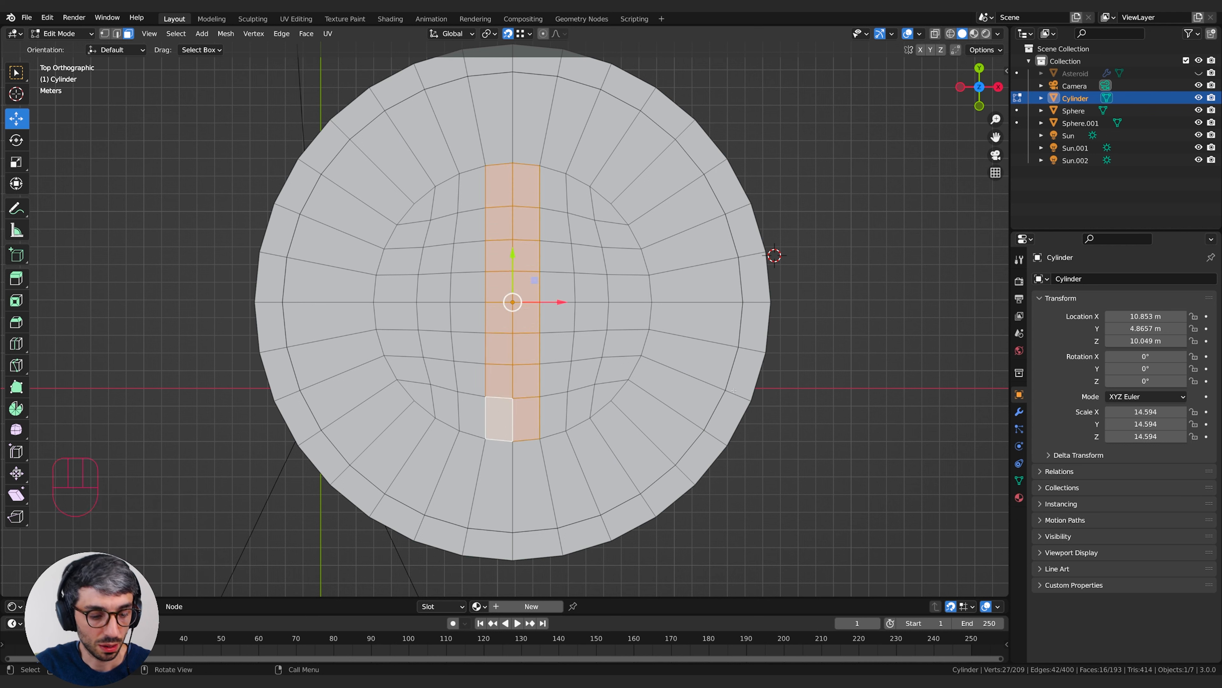
# - Inset the selected strip of faces by about 0.02 m
pyautogui.press('i')
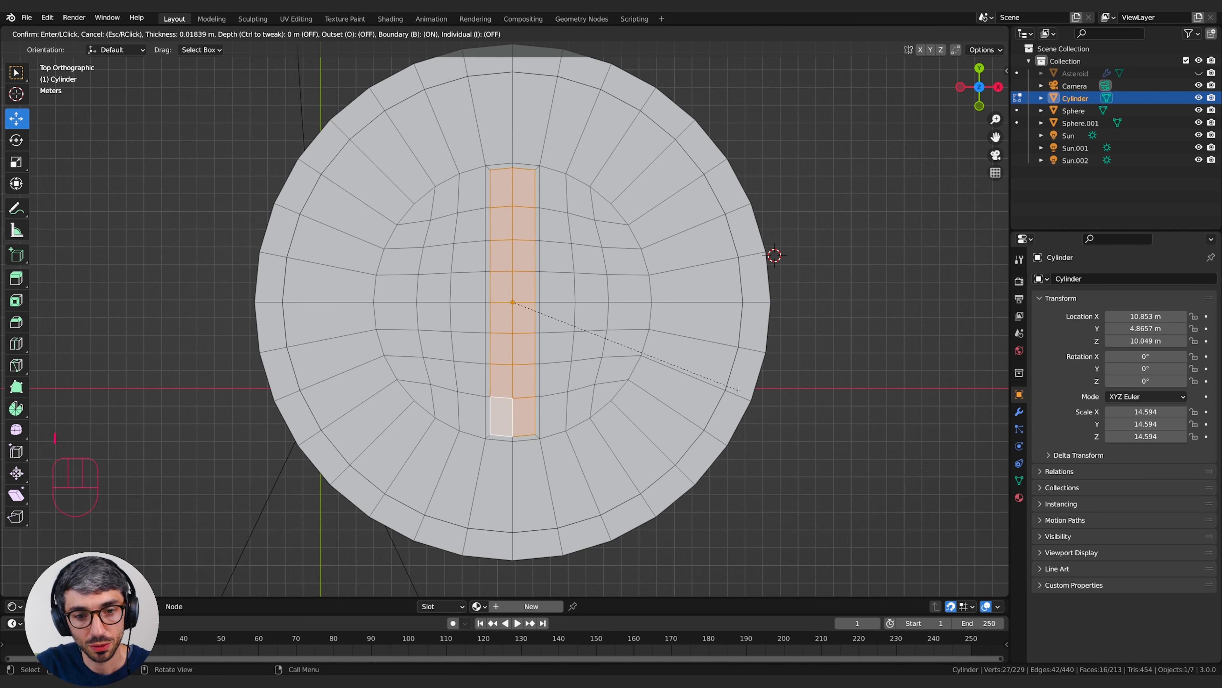
pyautogui.click(737, 389)
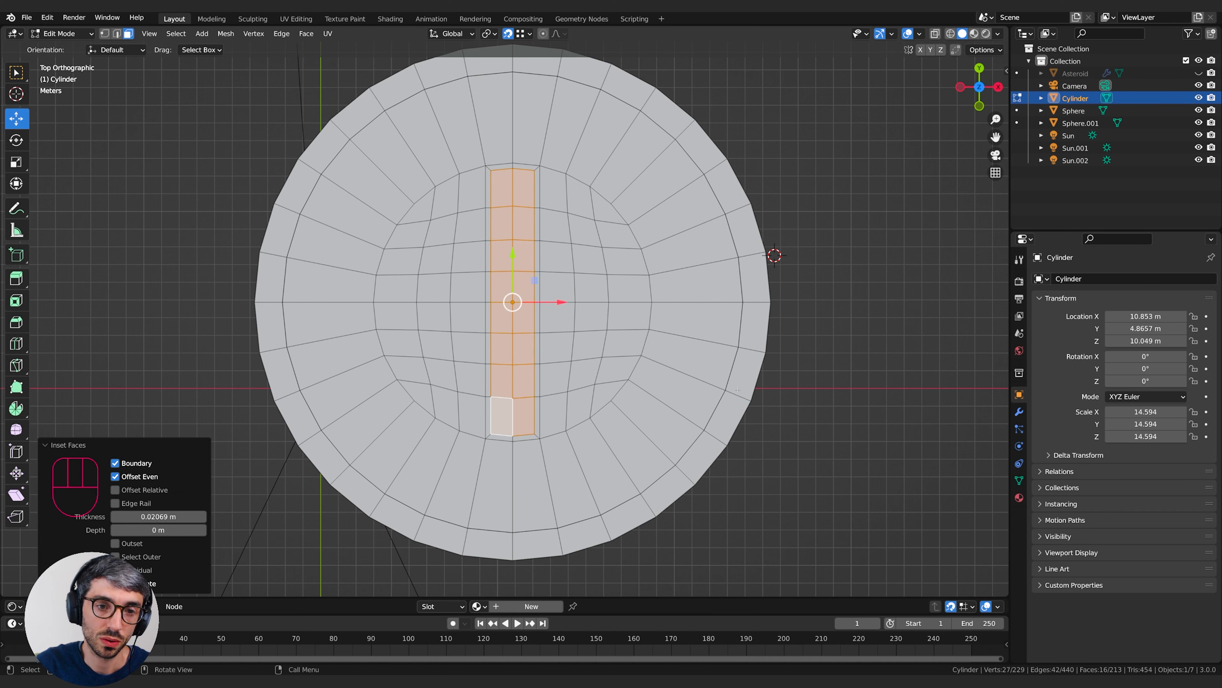
# - Extrude the inset strip in place and move it about 1.5 m down along Z to form a slot
pyautogui.press('e')
pyautogui.rightClick(846, 386)
pyautogui.moveTo(847, 387); pyautogui.dragTo(779, 304, button='middle')
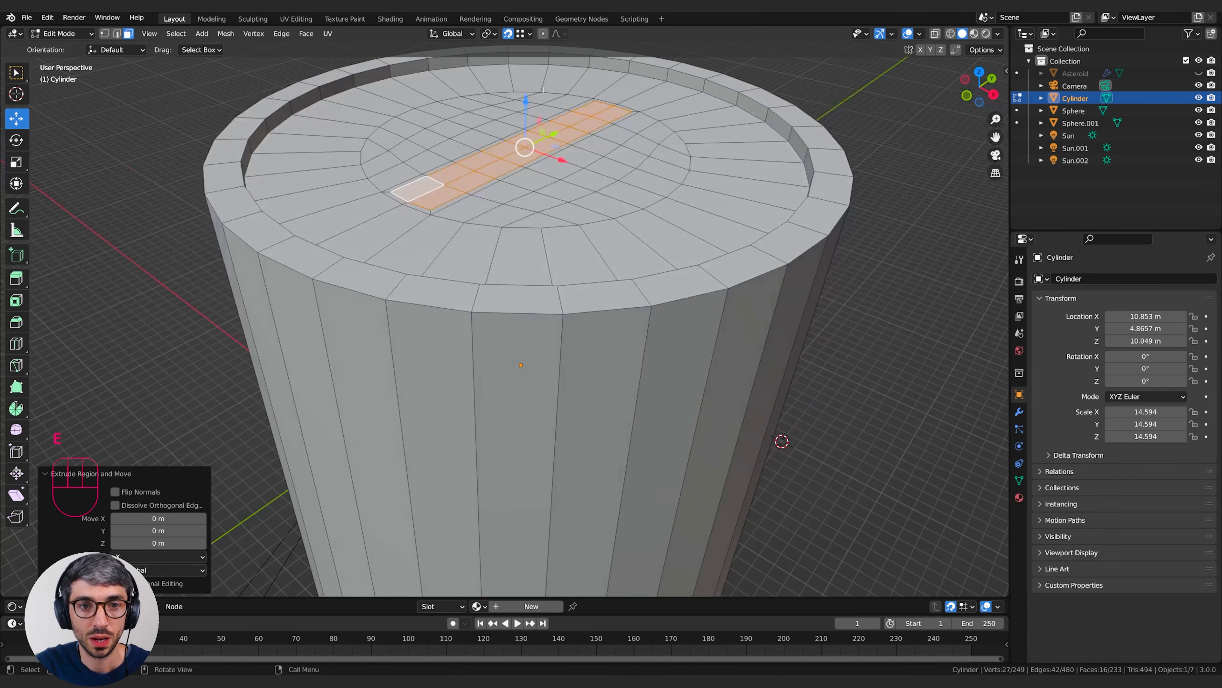
pyautogui.press('g')
pyautogui.press('z')
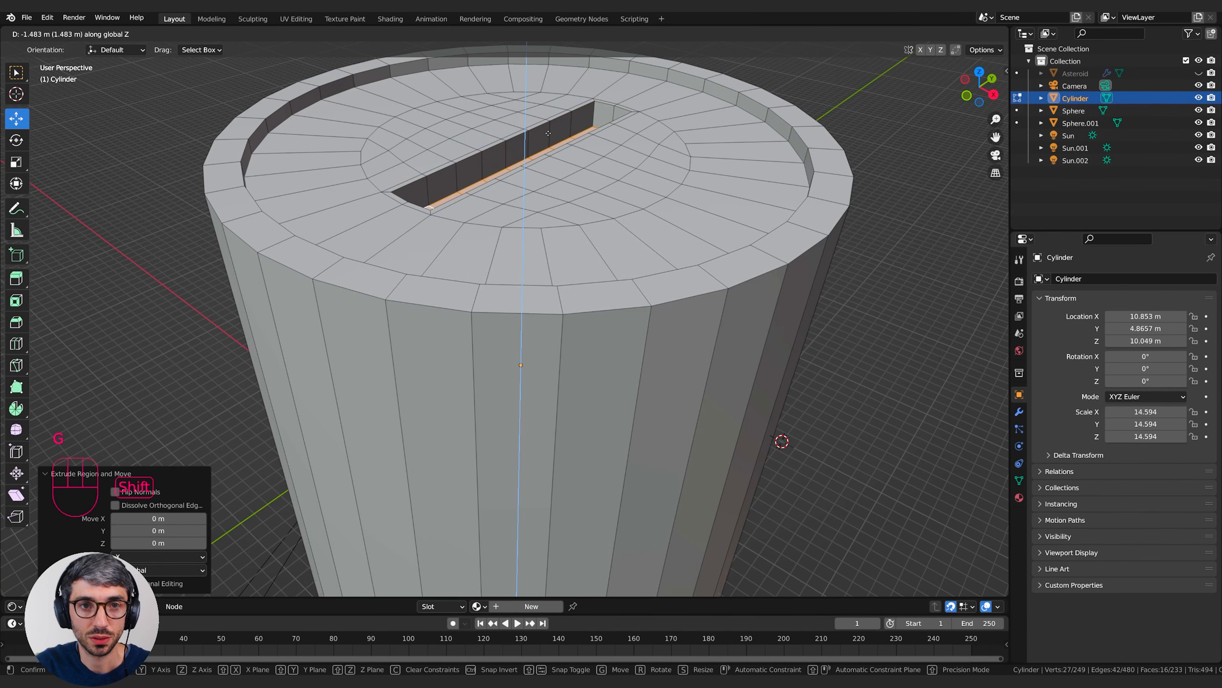
pyautogui.click(548, 133)
# - Turn off snapping and adjust the depth of the slot's floor along Z
pyautogui.moveTo(548, 133); pyautogui.dragTo(669, 181, button='middle')
pyautogui.hotkey('shift', 'Tab')
pyautogui.hotkey('shift', 'Tab')
pyautogui.press('g')
pyautogui.press('z')
pyautogui.click(626, 202)
# - Readjust the slot floor's depth along Z and delete the floor faces to leave the slot open
pyautogui.press('g')
pyautogui.press('z')
pyautogui.click(639, 195)
pyautogui.press('x')
pyautogui.click(623, 203)
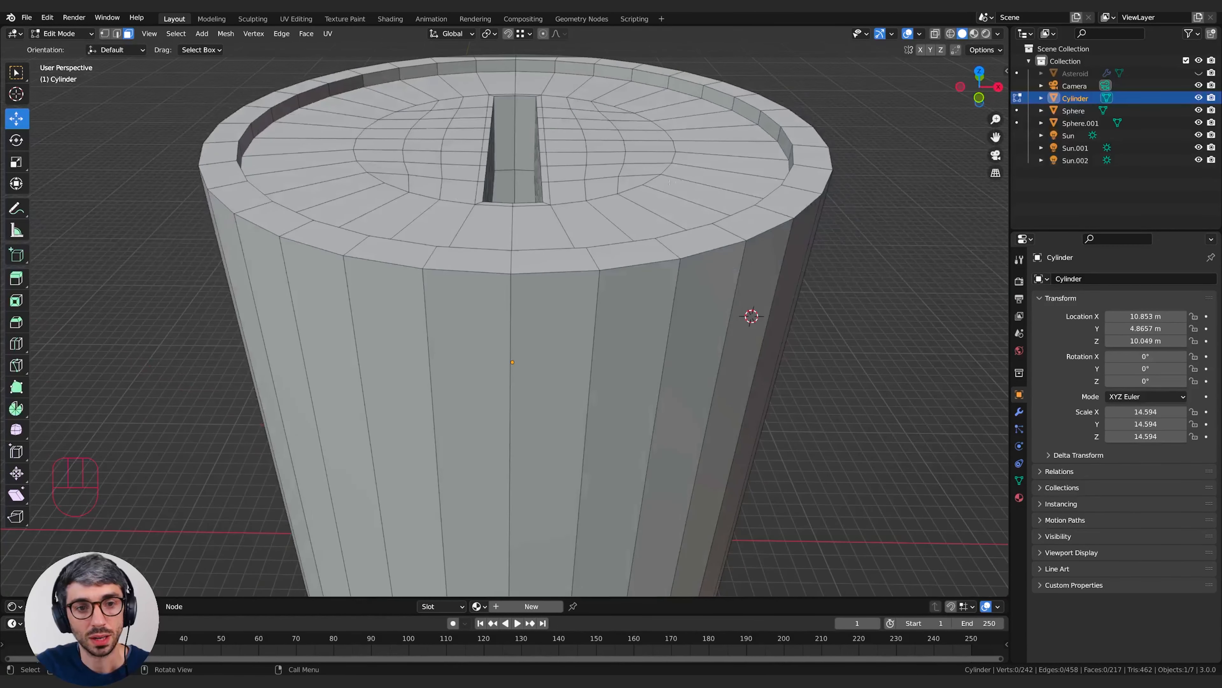
# - Select the edge loop around the slot's upper opening and bevel it with one segment and a width of about 0.0033 m
pyautogui.moveTo(493, 174); pyautogui.dragTo(503, 172, button='middle')
pyautogui.keyDown('alt'); pyautogui.click(504, 171); pyautogui.keyUp('alt')
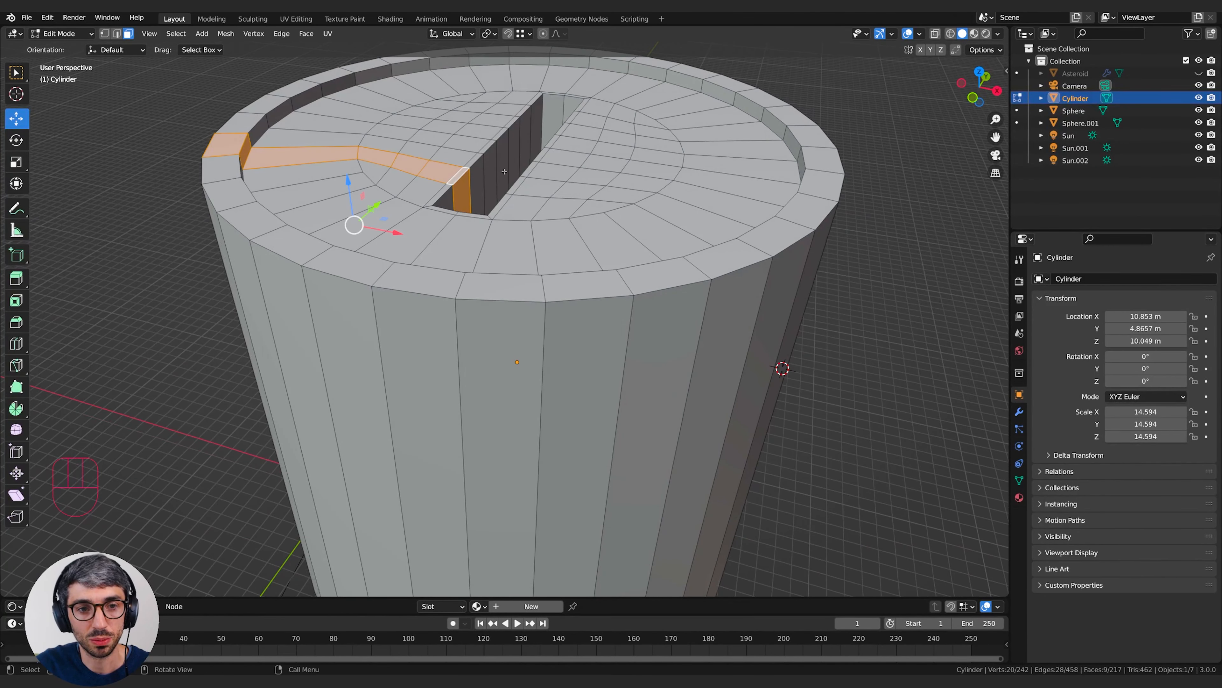
pyautogui.click(118, 34)
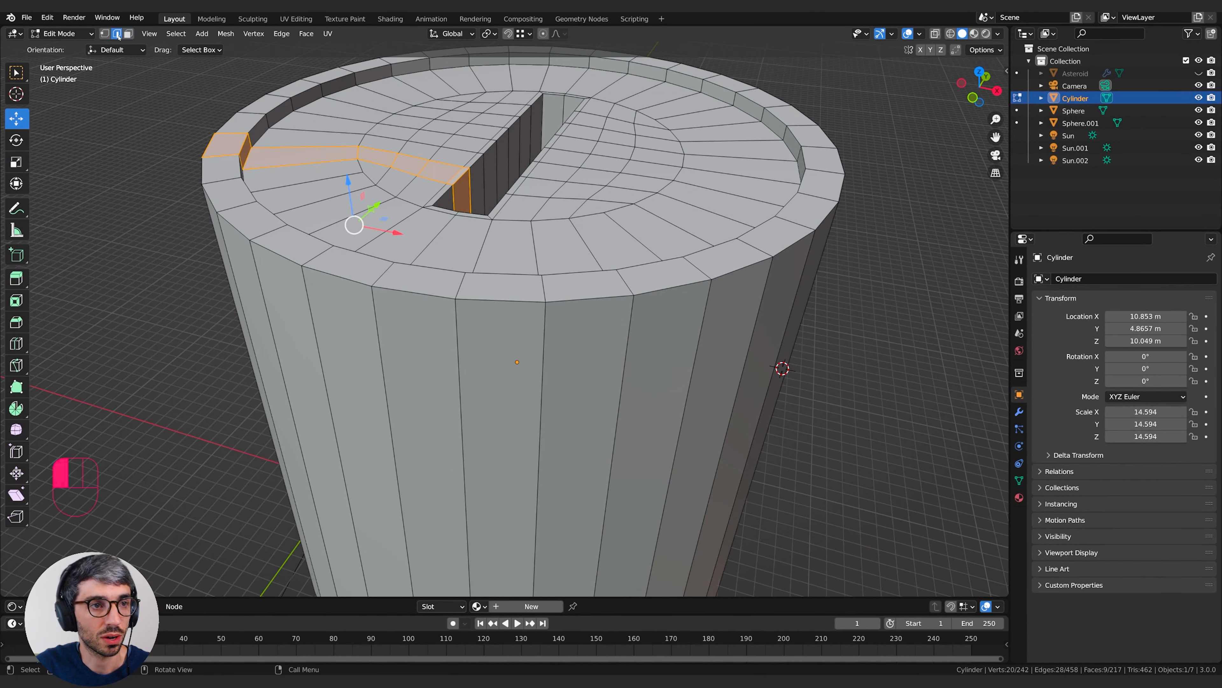
pyautogui.keyDown('alt'); pyautogui.click(474, 163); pyautogui.keyUp('alt')
pyautogui.moveTo(476, 163); pyautogui.dragTo(524, 156, button='middle')
pyautogui.scroll(5, 534, 145)
pyautogui.keyDown('shift'); pyautogui.moveTo(573, 86); pyautogui.dragTo(602, 253, button='middle'); pyautogui.keyUp('shift')
pyautogui.moveTo(603, 253); pyautogui.dragTo(601, 245, button='middle')
pyautogui.hotkey('ctrl', 'b')
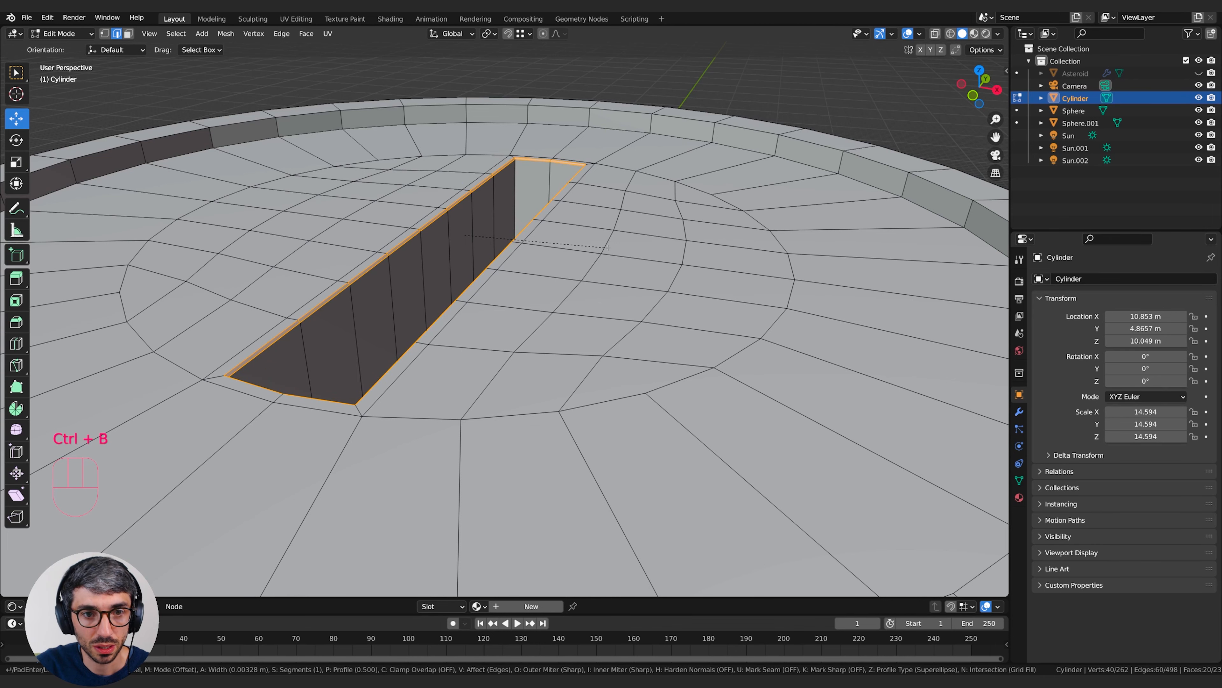
pyautogui.click(608, 247)
# - Select the loop of faces forming the slot's inner walls and grow the selection twice to include the surrounding rim
pyautogui.moveTo(608, 247); pyautogui.dragTo(616, 233, button='middle')
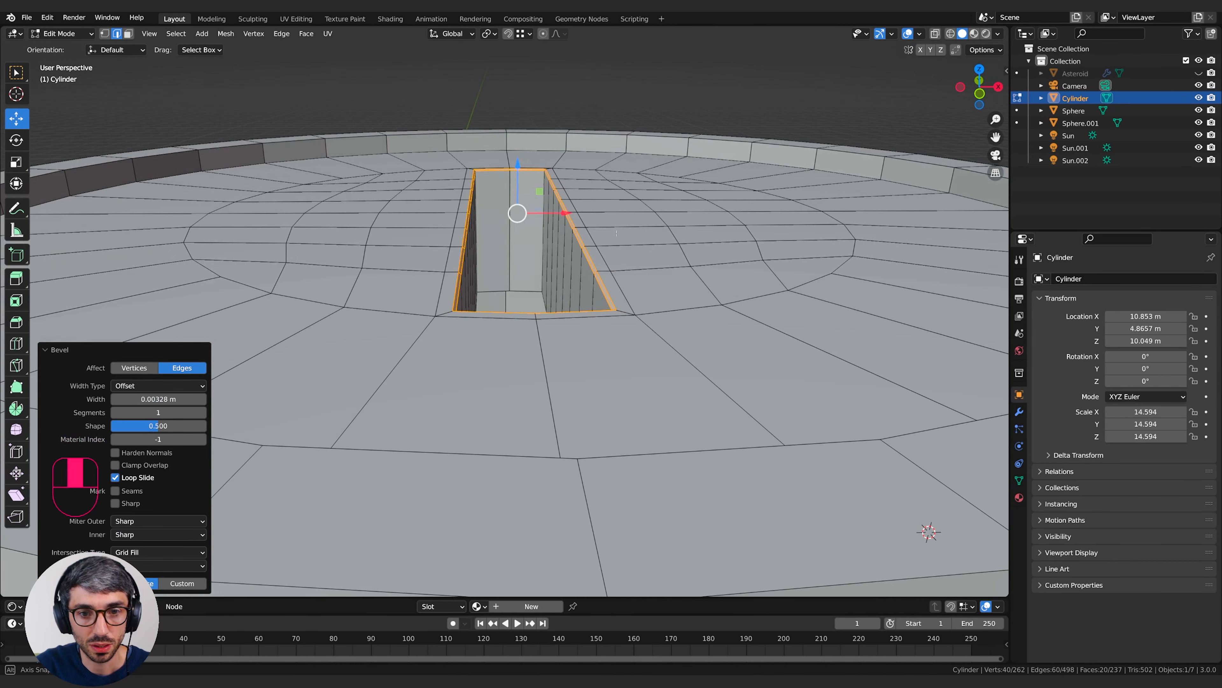
pyautogui.keyDown('alt'); pyautogui.click(603, 271); pyautogui.keyUp('alt')
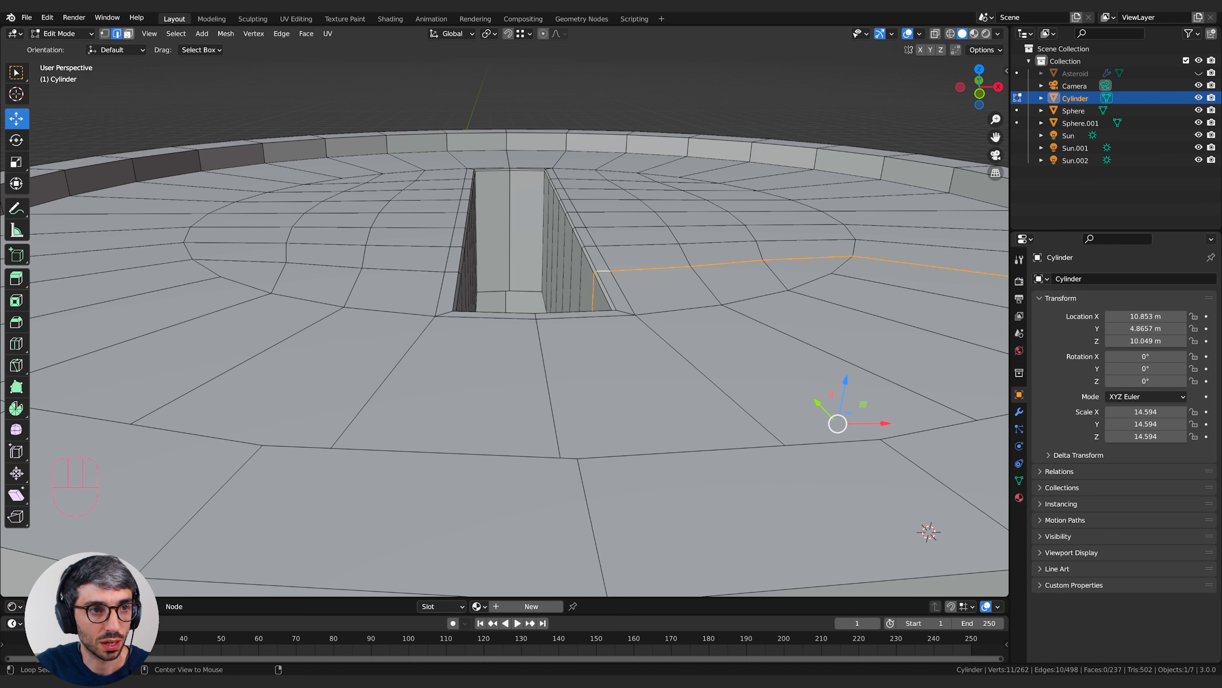
pyautogui.press('3')
pyautogui.keyDown('alt'); pyautogui.click(597, 258); pyautogui.keyUp('alt')
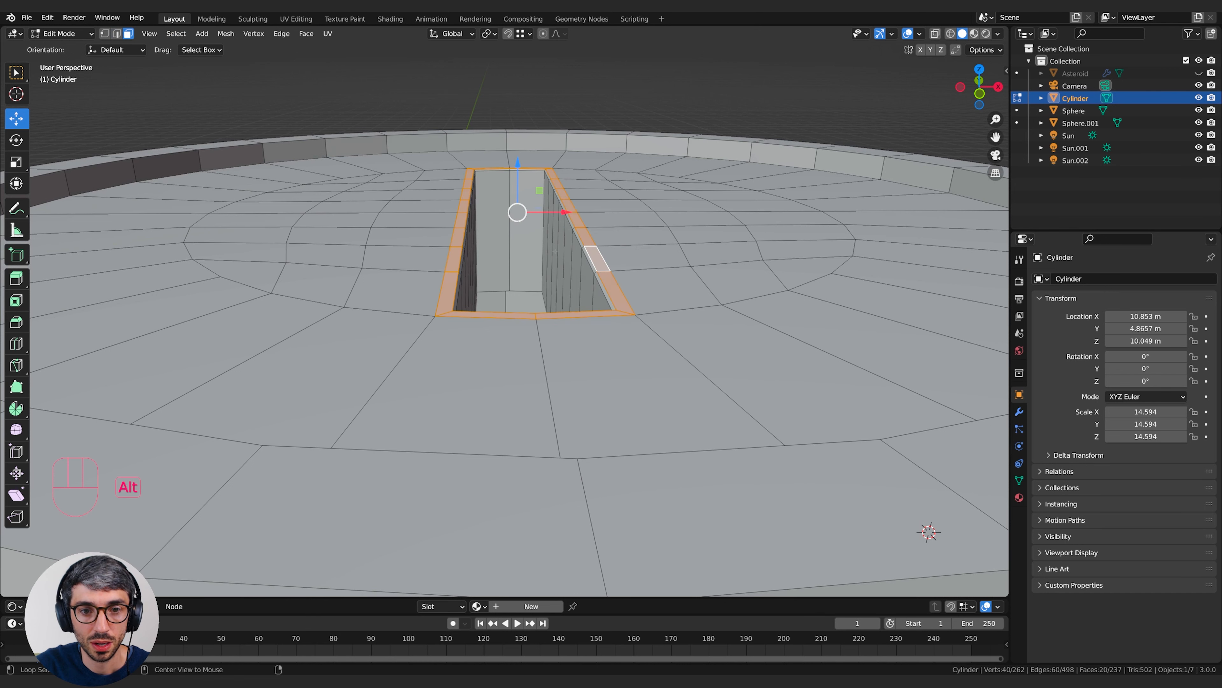
pyautogui.keyDown('alt'); pyautogui.click(580, 287); pyautogui.keyUp('alt')
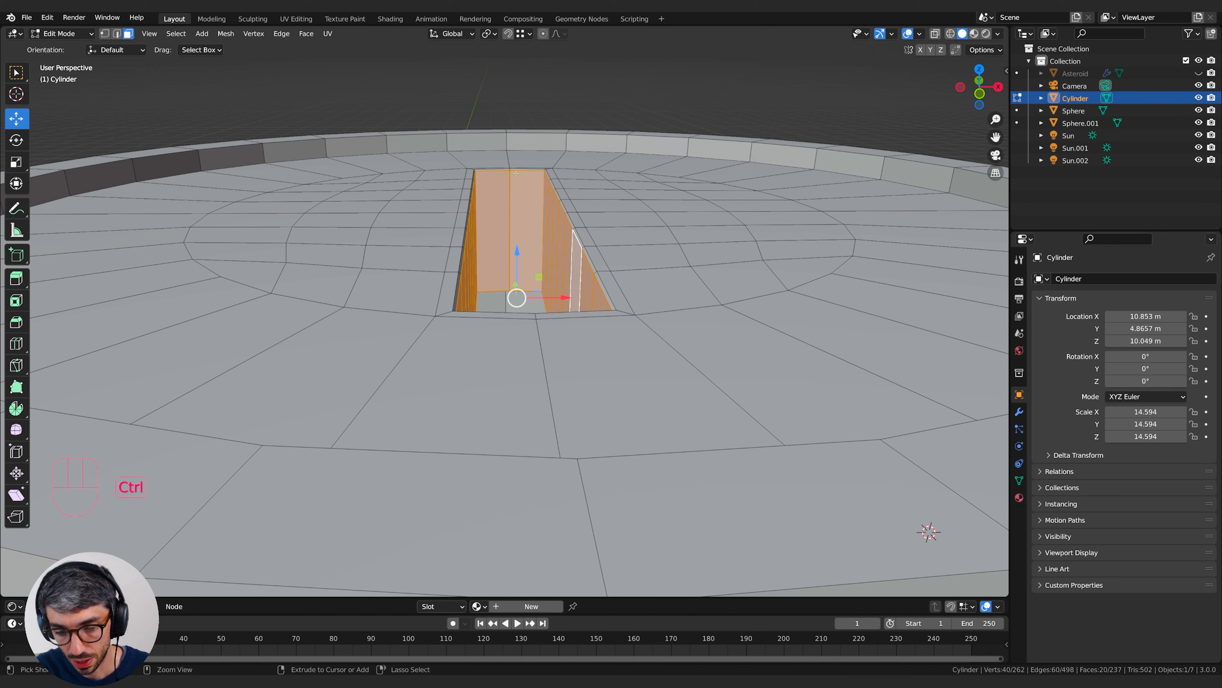
pyautogui.press('ctrl+KP_Add')
pyautogui.press('ctrl+KP_Add')
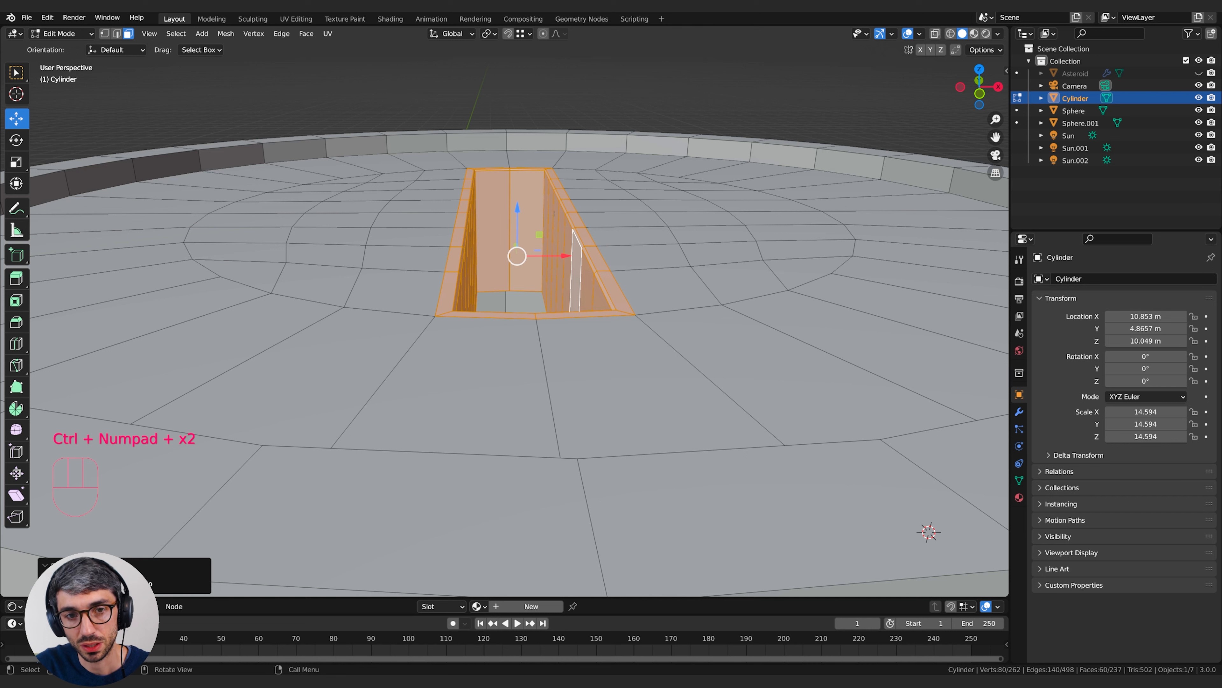
pyautogui.press('g')
pyautogui.press('z')
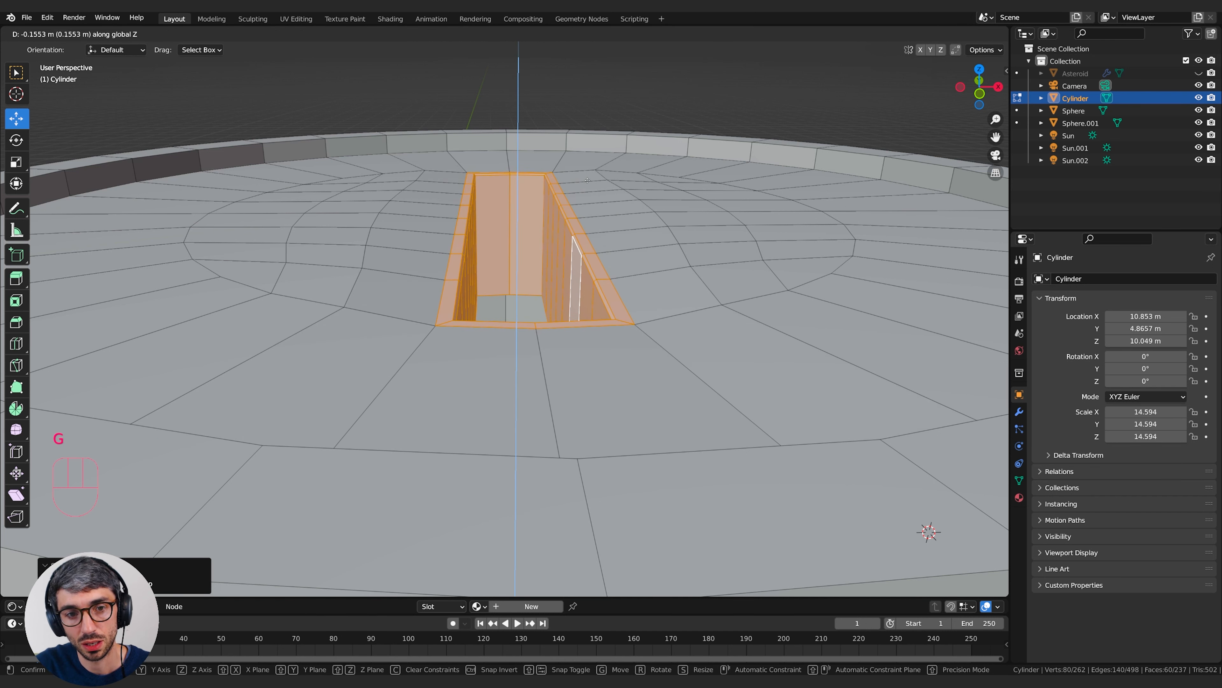
pyautogui.rightClick(587, 180)
# - Shrink the selection to the slot's inner walls and lower them twice along Z to slope the surrounding rim inward
pyautogui.press('ctrl+KP_Subtract')
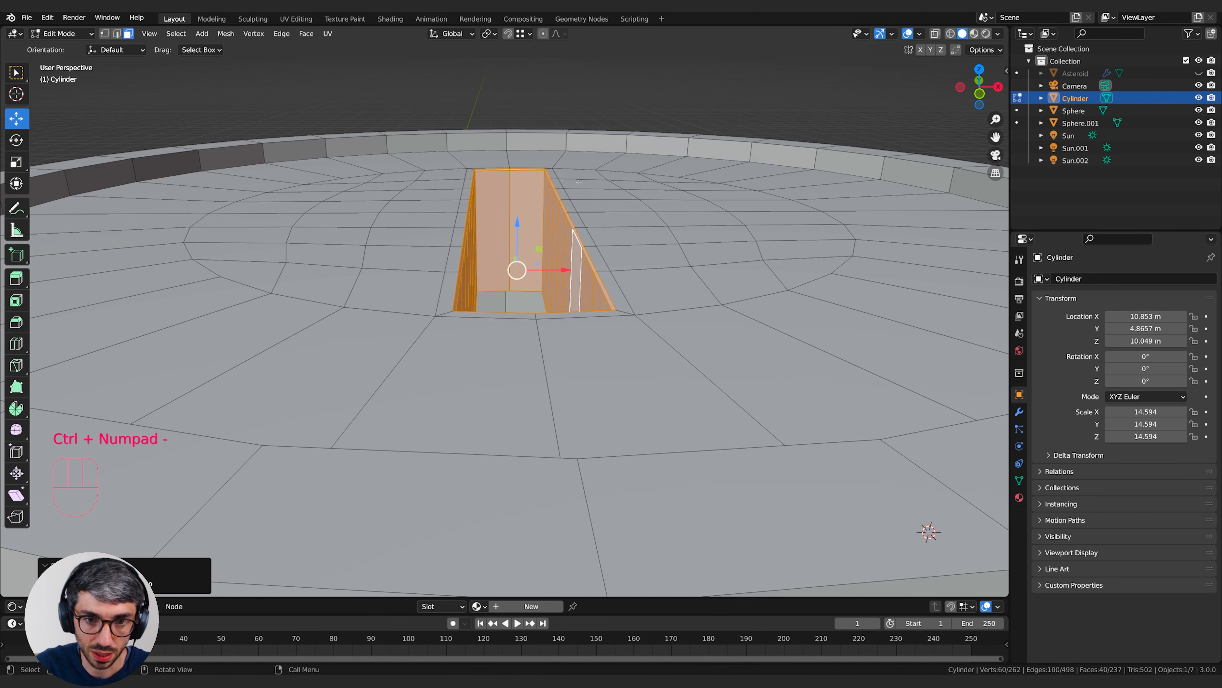
pyautogui.press('g')
pyautogui.press('z')
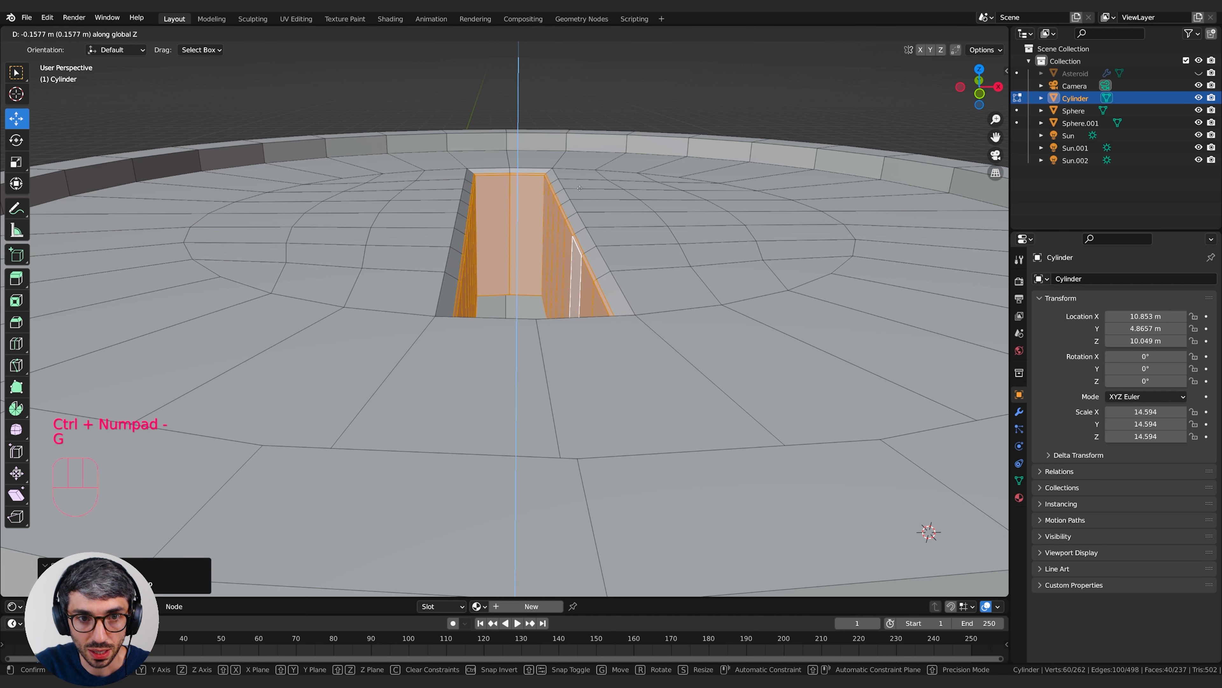
pyautogui.click(582, 190)
pyautogui.press('g')
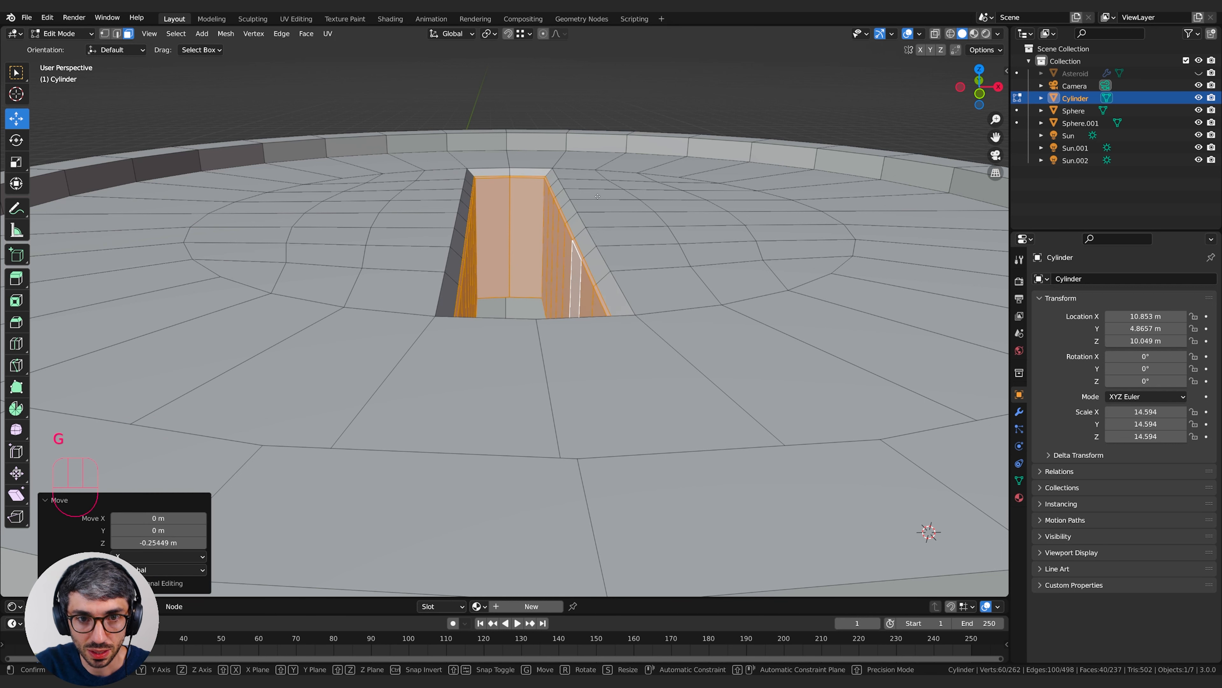
pyautogui.press('z')
pyautogui.click(599, 197)
pyautogui.press('Tab')
# - Examine the slot and the cylinder's top from above, comparing the shaded object with its mesh
pyautogui.moveTo(746, 232); pyautogui.dragTo(468, 340, button='middle')
pyautogui.scroll(-3, 664, 309)
pyautogui.press('Tab')
pyautogui.press('Tab')
pyautogui.press('Tab')
pyautogui.press('Tab')
pyautogui.press('Tab')
pyautogui.press('Tab')
pyautogui.press('Tab')
pyautogui.press('Tab')
pyautogui.scroll(-3, 577, 260)
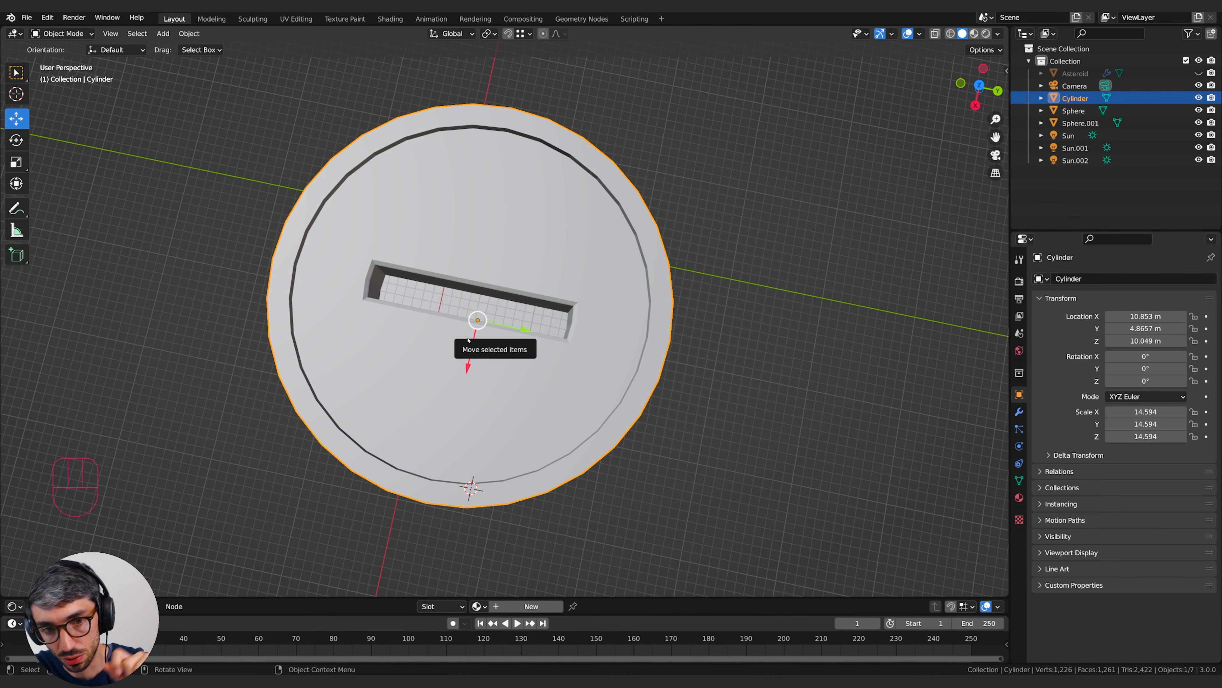
pyautogui.moveTo(468, 340); pyautogui.dragTo(552, 403, button='middle')
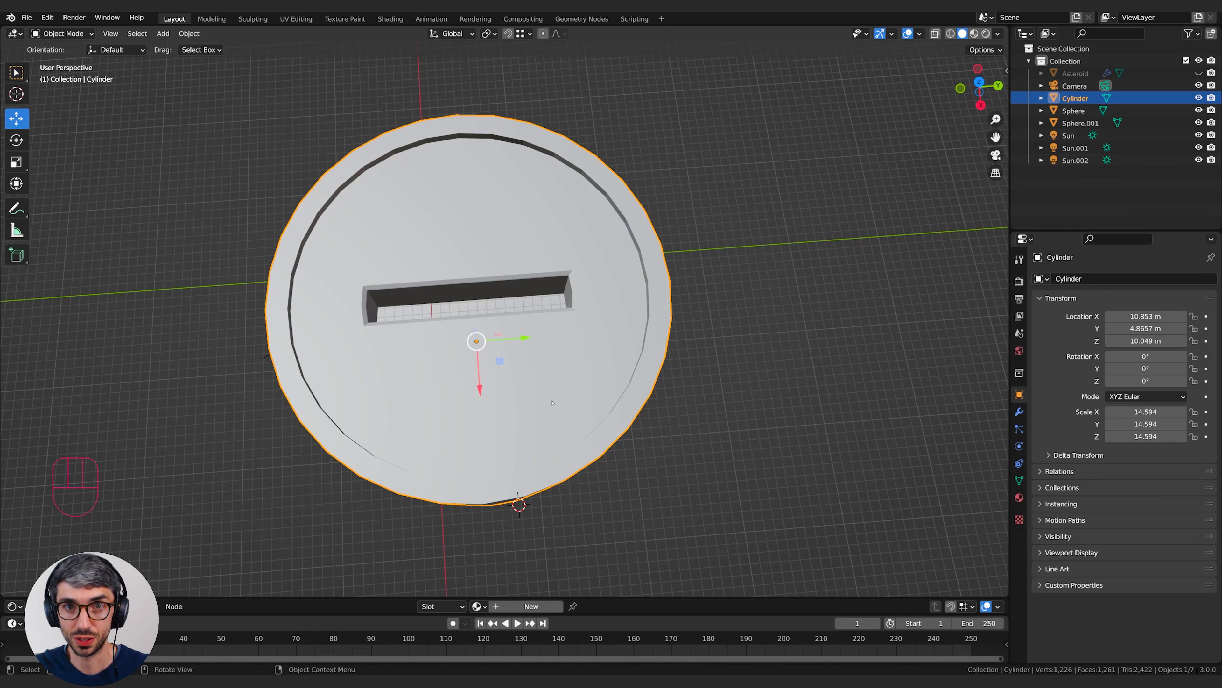
pyautogui.moveTo(603, 256); pyautogui.dragTo(543, 380, button='middle')
# - Enlarge the lower editor area, change it to the Geometry Node Editor and adjust its height against the viewport
pyautogui.moveTo(640, 598); pyautogui.dragTo(639, 365)
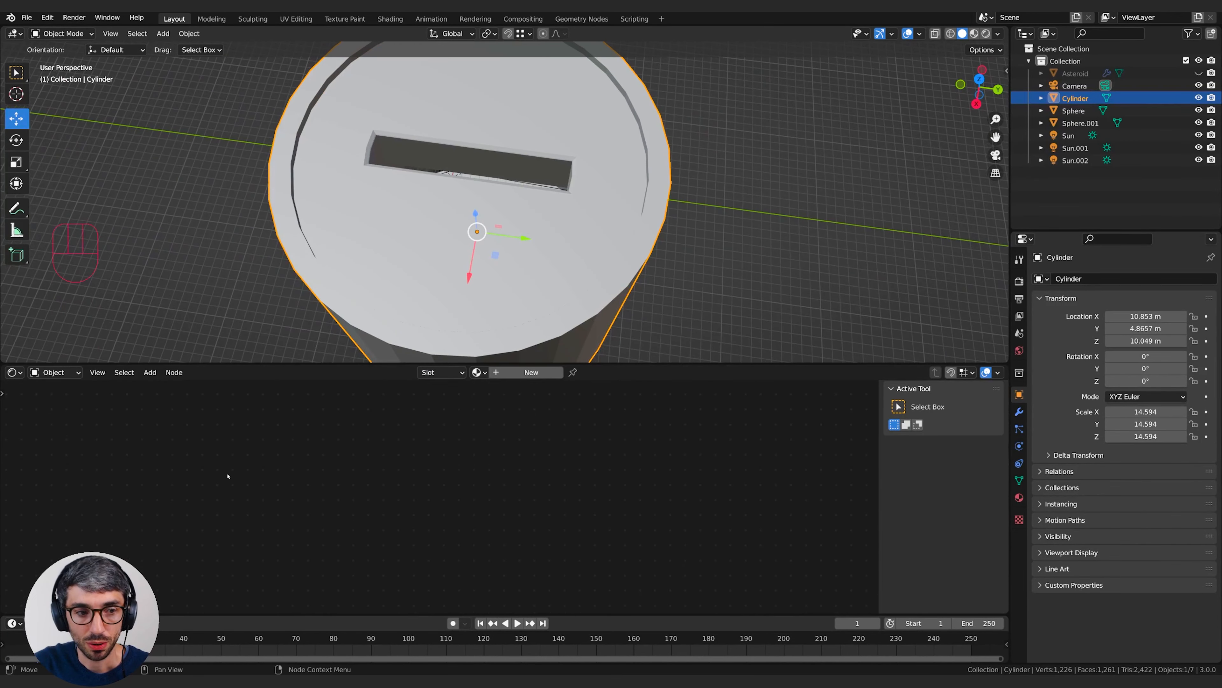
pyautogui.click(14, 372)
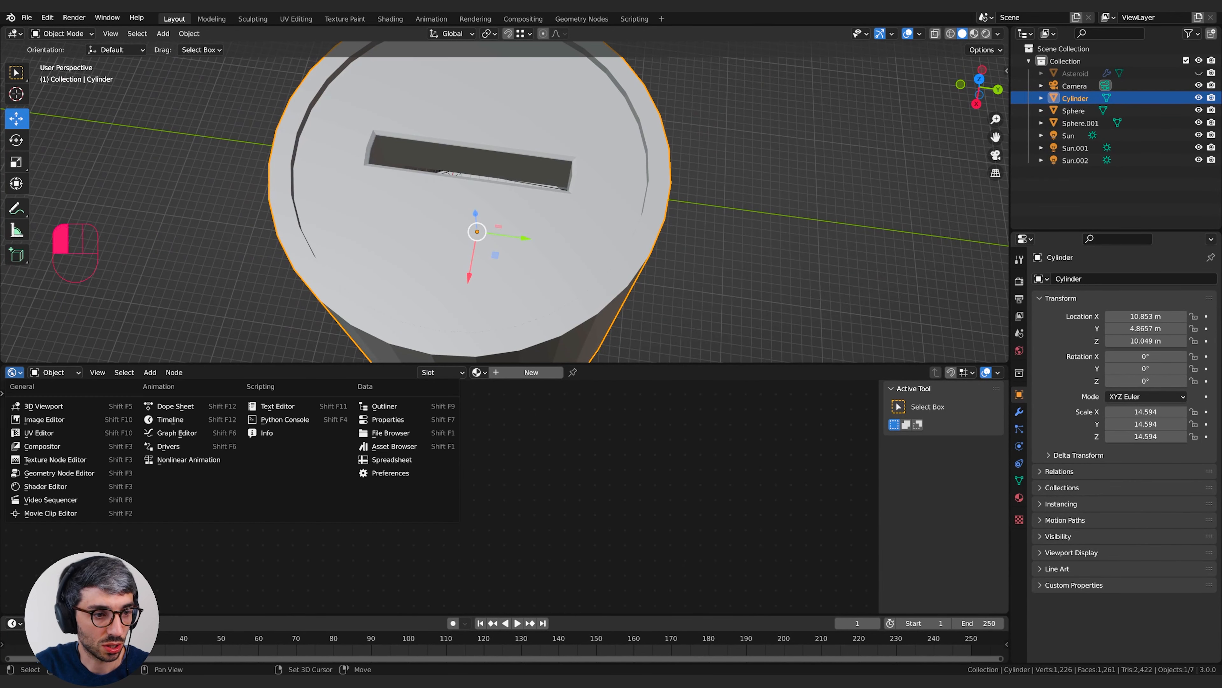
pyautogui.click(53, 473)
pyautogui.moveTo(577, 337); pyautogui.dragTo(731, 376, button='middle')
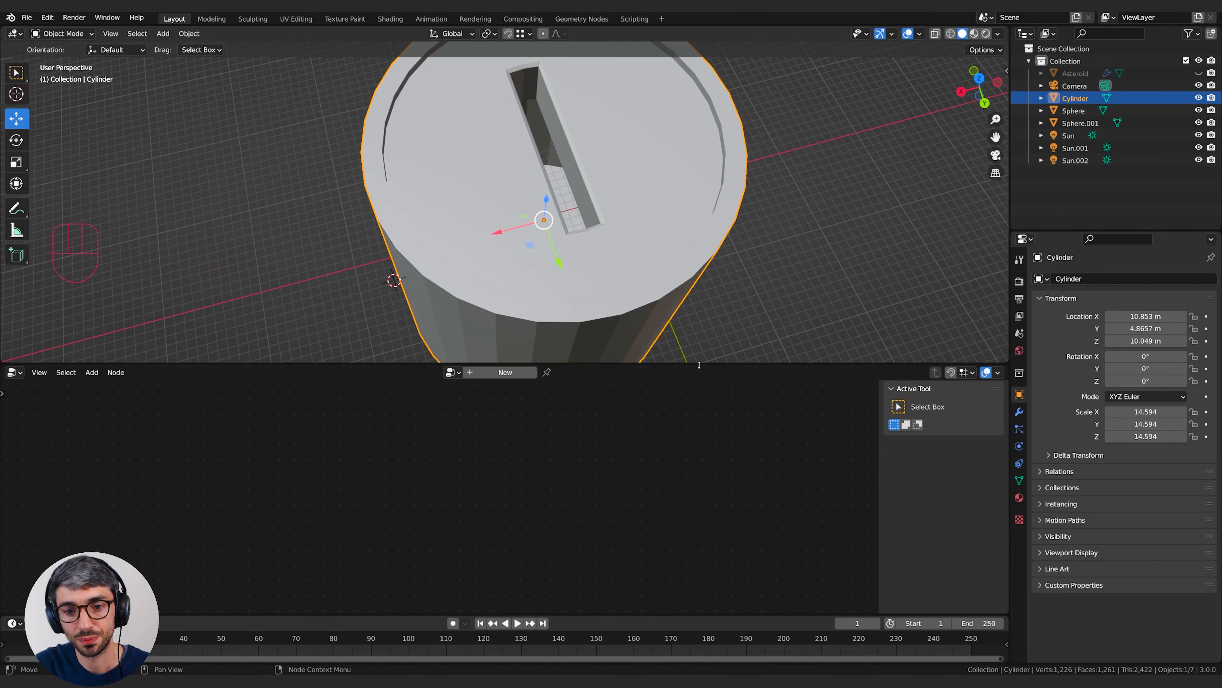
pyautogui.moveTo(731, 365); pyautogui.dragTo(732, 393)
pyautogui.scroll(-3, 602, 270)
pyautogui.moveTo(602, 270); pyautogui.dragTo(592, 274, button='middle')
pyautogui.click(602, 267)
pyautogui.click(553, 309)
# - Create a new geometry node tree for the cylinder and name it Greeb
pyautogui.click(504, 403)
pyautogui.doubleClick(501, 403)
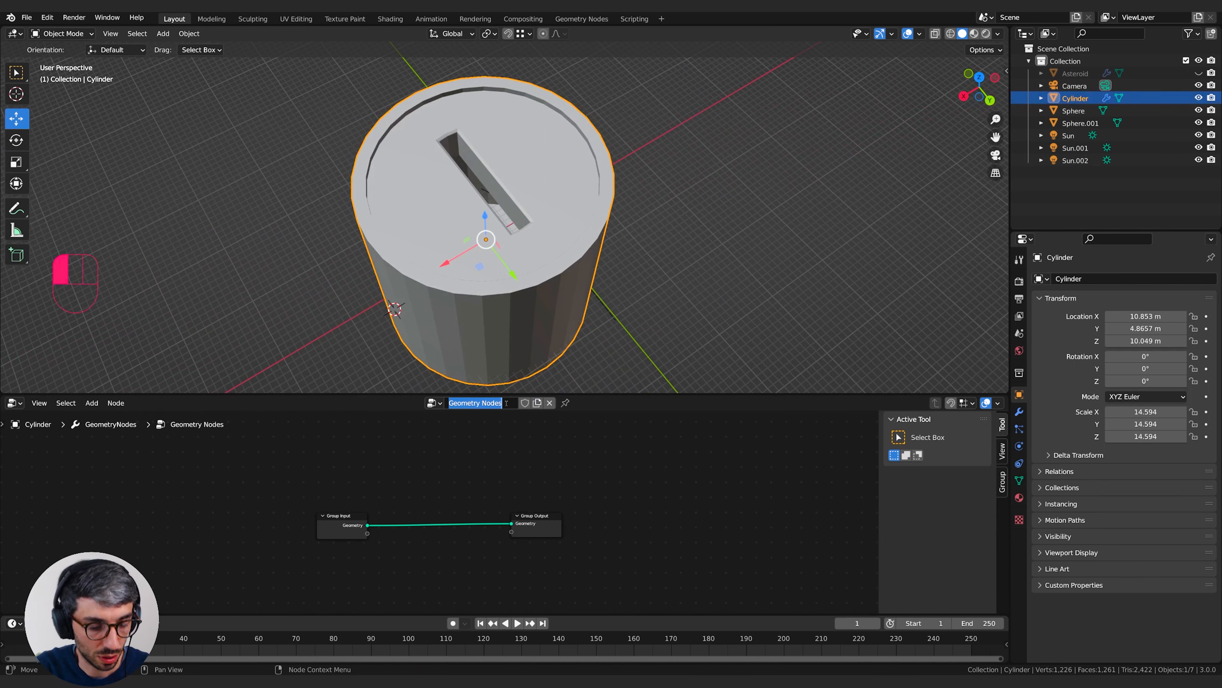
pyautogui.write('Greeb')
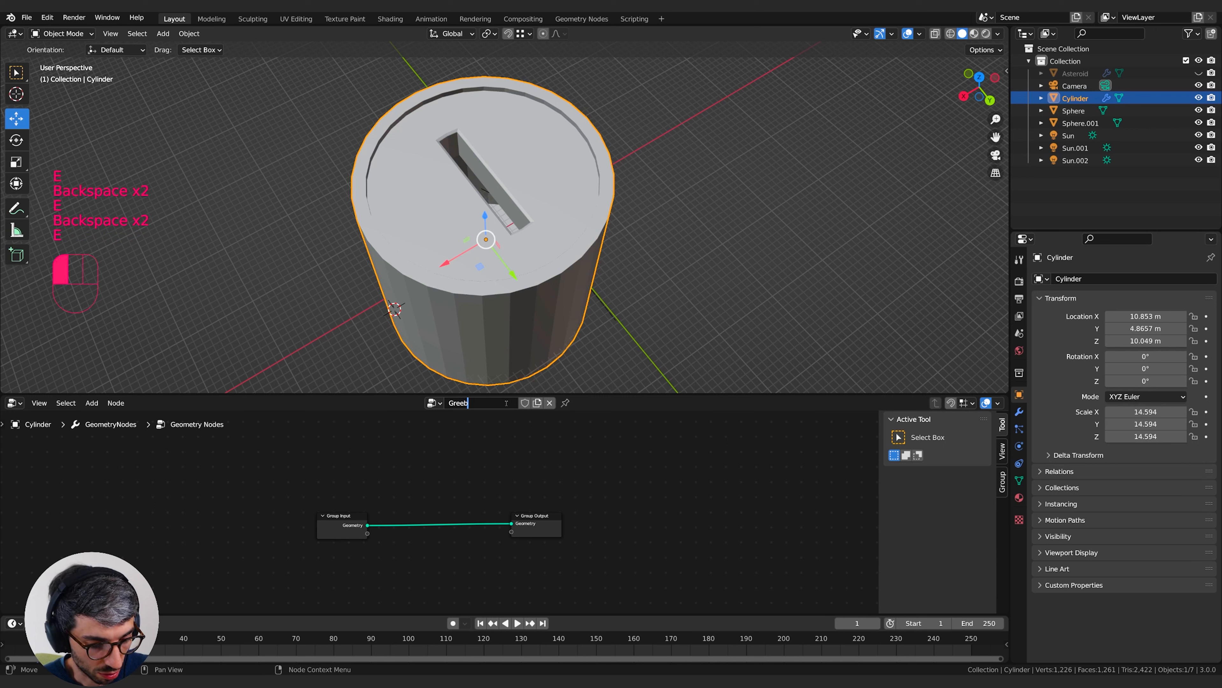
pyautogui.press('Return')
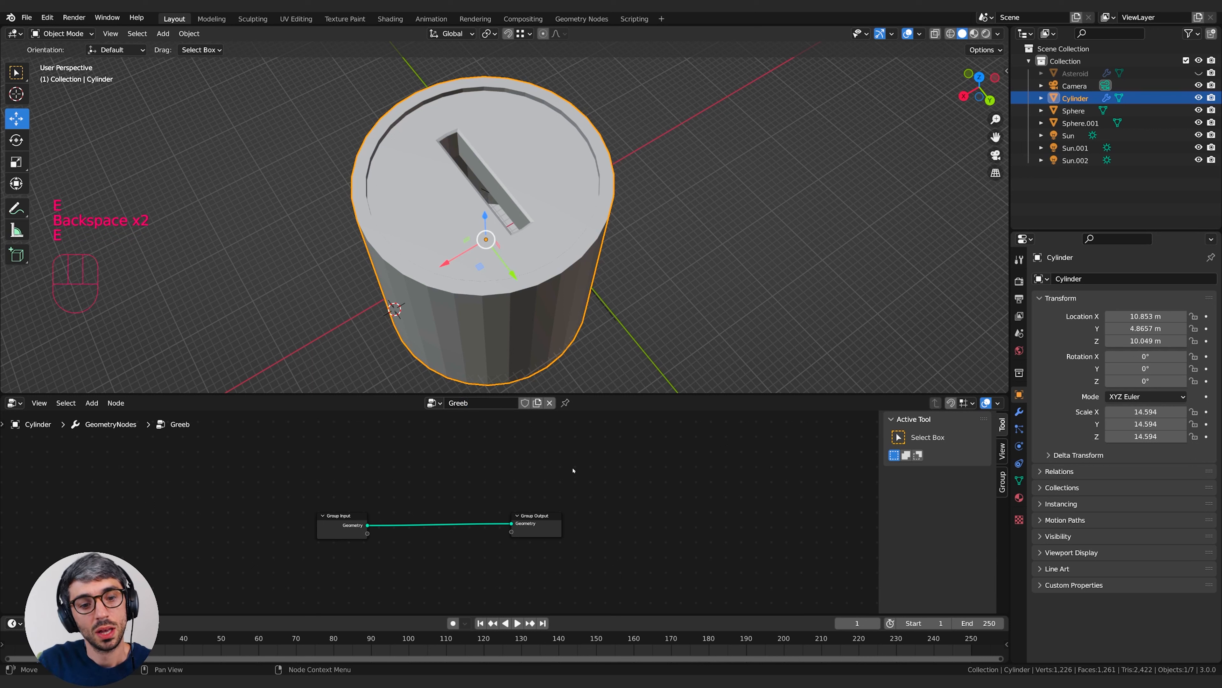
# - Move the Group Input and Group Output nodes further apart to make room between them
pyautogui.moveTo(516, 544); pyautogui.dragTo(578, 545, button='middle')
pyautogui.moveTo(593, 528); pyautogui.dragTo(673, 502)
pyautogui.moveTo(383, 524); pyautogui.dragTo(343, 498)
pyautogui.click(475, 467)
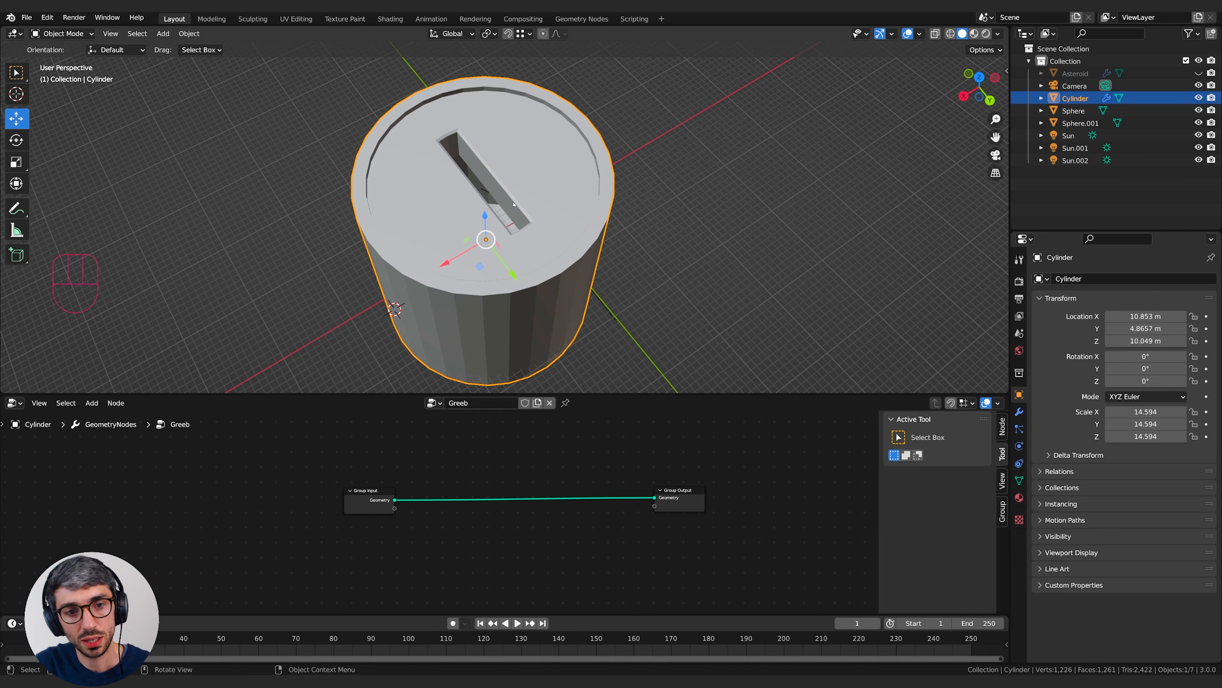
# - Add a Subdivide Mesh node between Group Input and Group Output and set its level to 3
pyautogui.press('Tab')
pyautogui.moveTo(554, 217); pyautogui.dragTo(592, 212, button='middle')
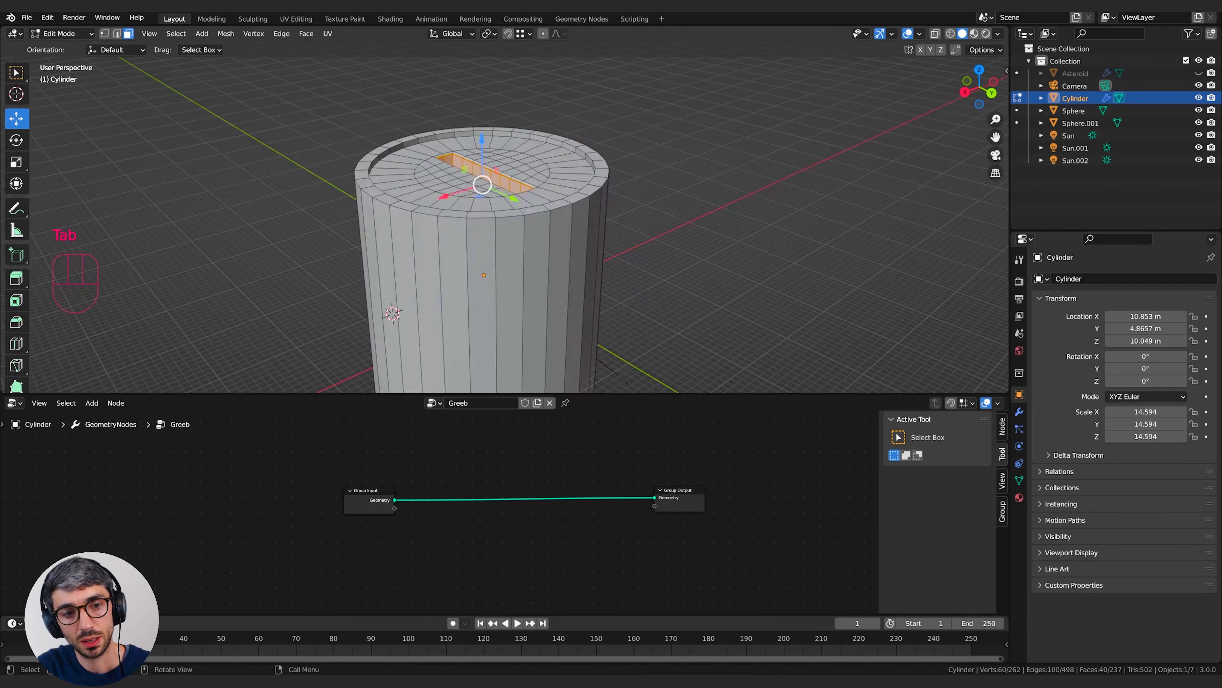
pyautogui.press('Tab')
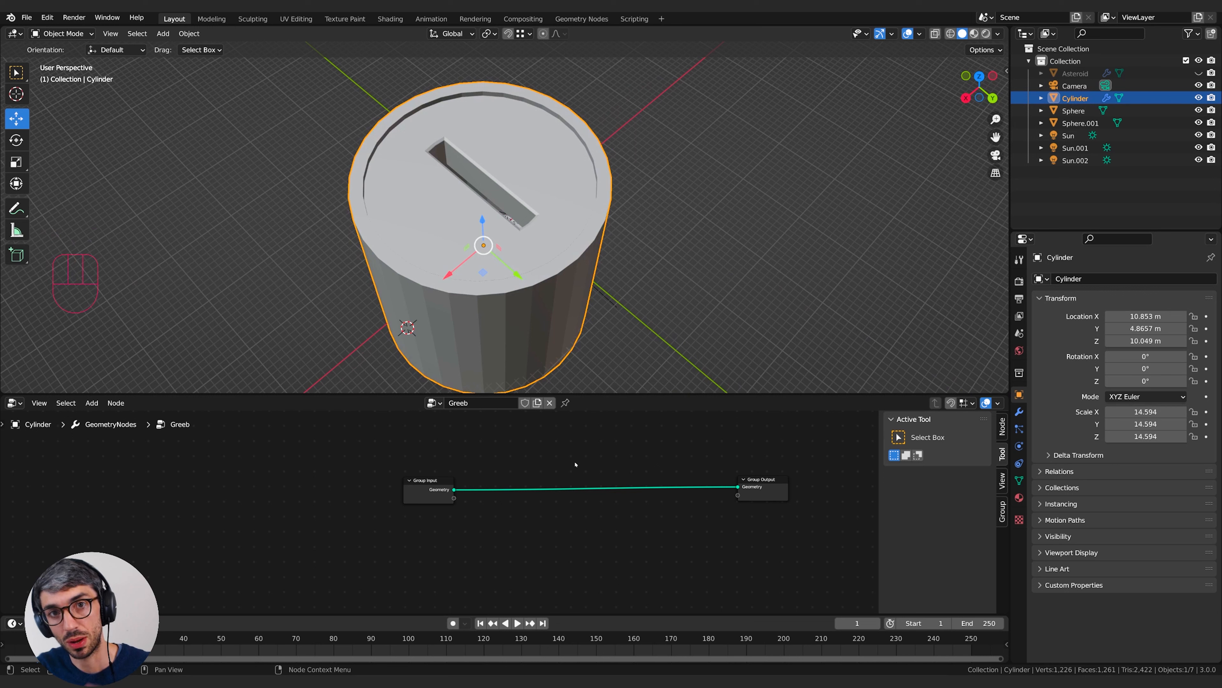
pyautogui.hotkey('shift', 'a')
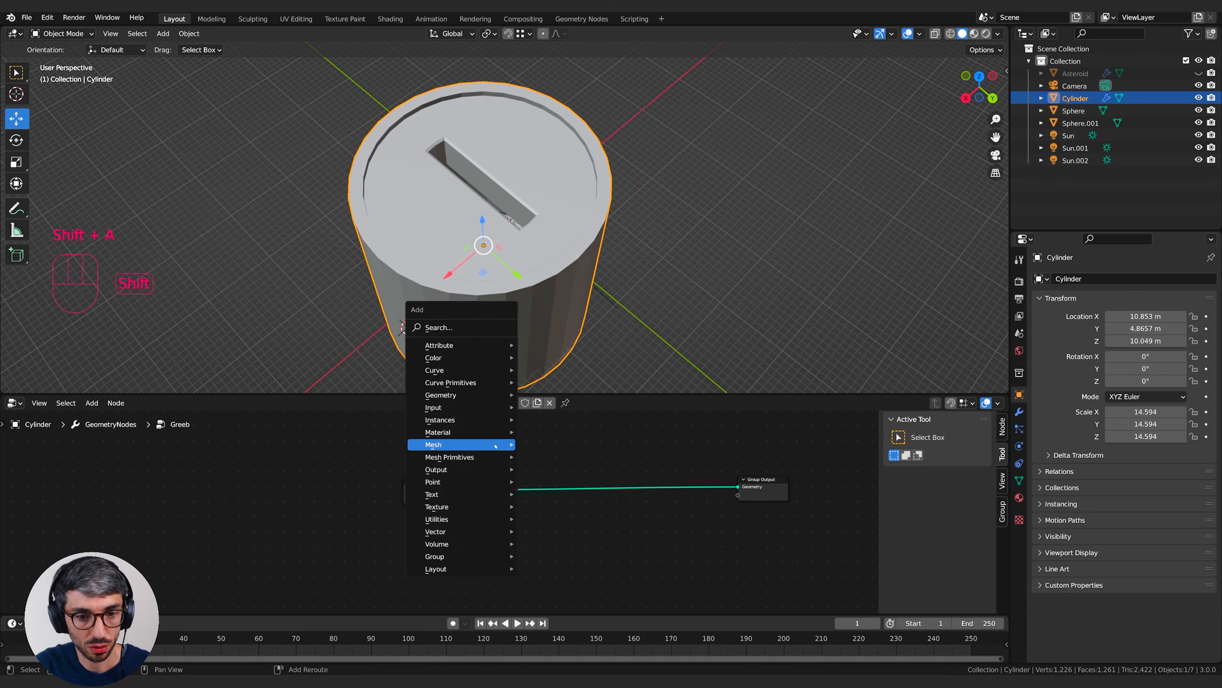
pyautogui.click(460, 327)
pyautogui.write('sub')
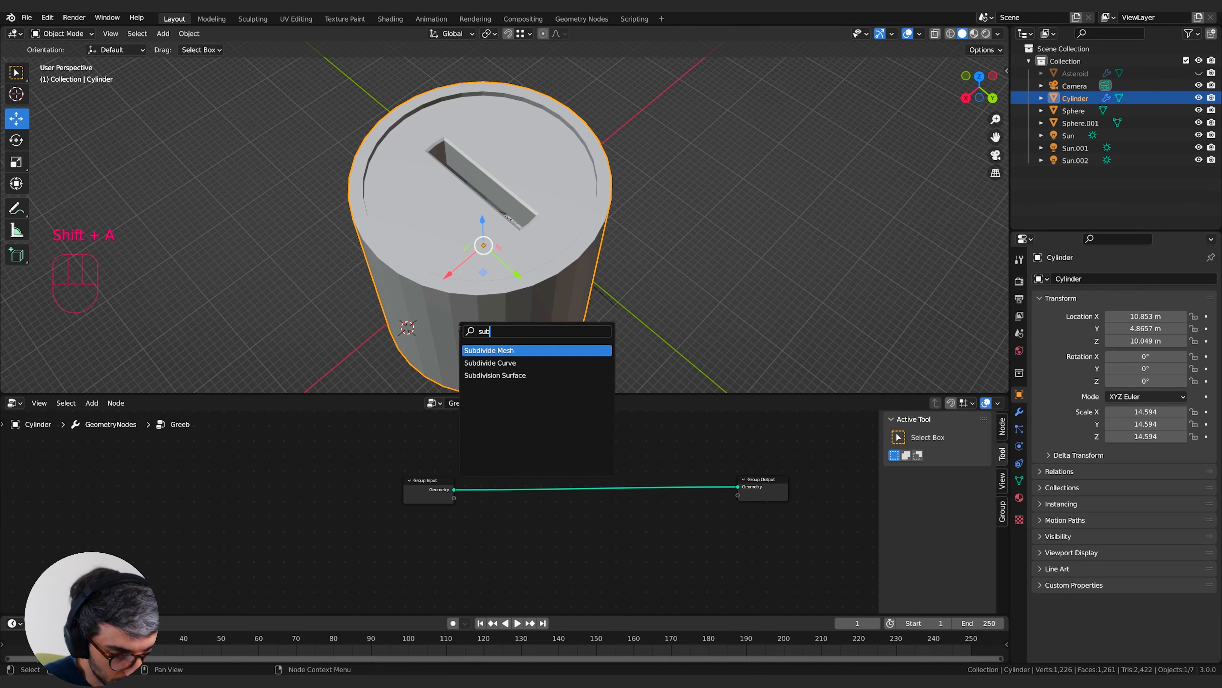
pyautogui.press('Return')
pyautogui.click(512, 491)
pyautogui.moveTo(554, 525); pyautogui.dragTo(522, 537, button='middle')
pyautogui.click(499, 514)
pyautogui.click(499, 514)
# - Examine the subdivided cylinder in wireframe, comparing its density one level lower and with X-ray turned off
pyautogui.moveTo(578, 270); pyautogui.dragTo(597, 262, button='middle')
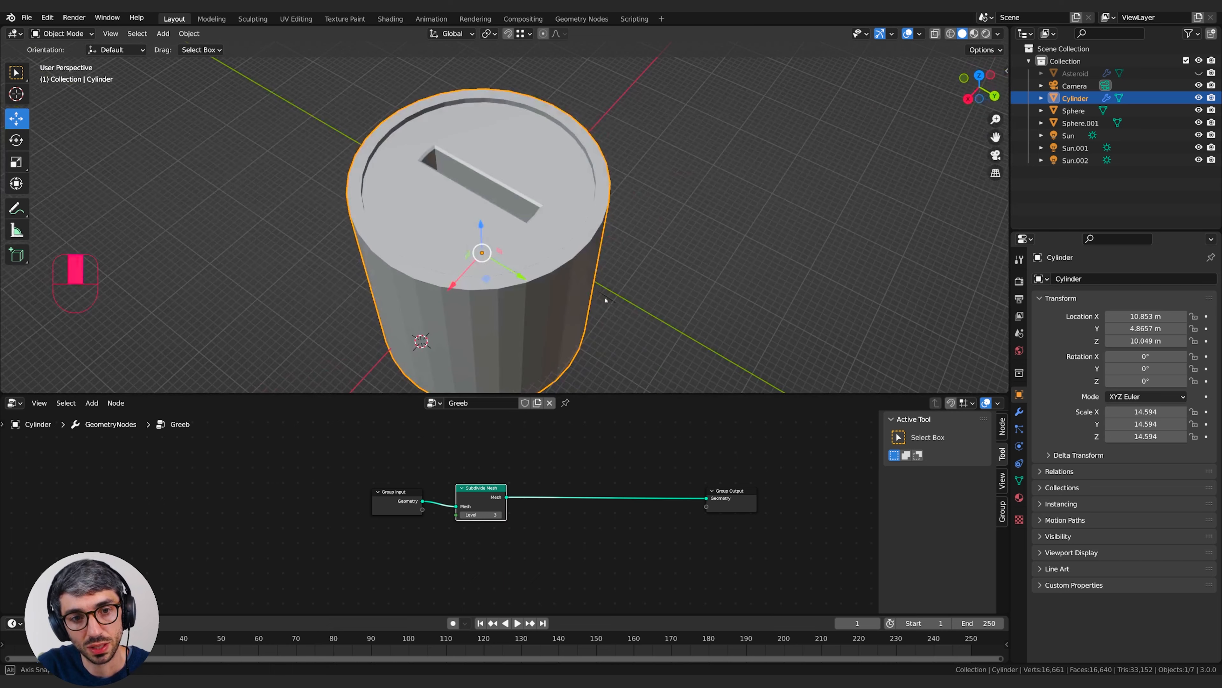
pyautogui.click(935, 33)
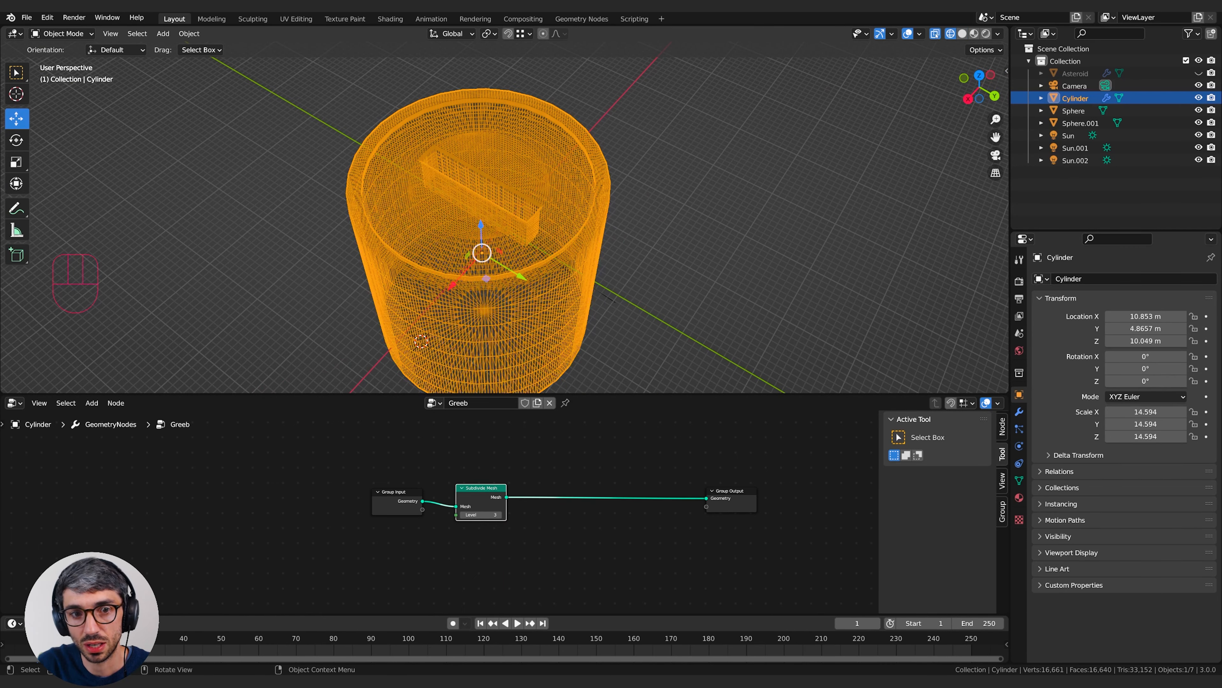
pyautogui.moveTo(502, 314); pyautogui.dragTo(519, 276, button='middle')
pyautogui.click(462, 515)
pyautogui.click(500, 515)
pyautogui.scroll(3, 566, 299)
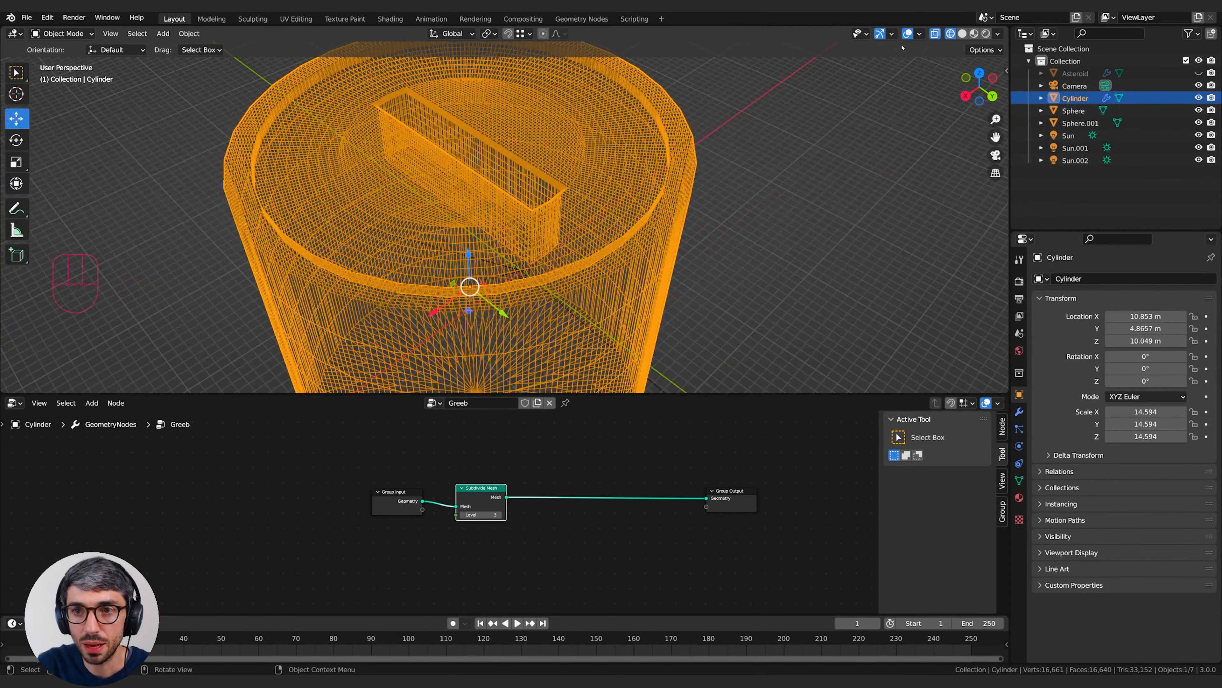
pyautogui.click(935, 34)
pyautogui.scroll(-4, 737, 241)
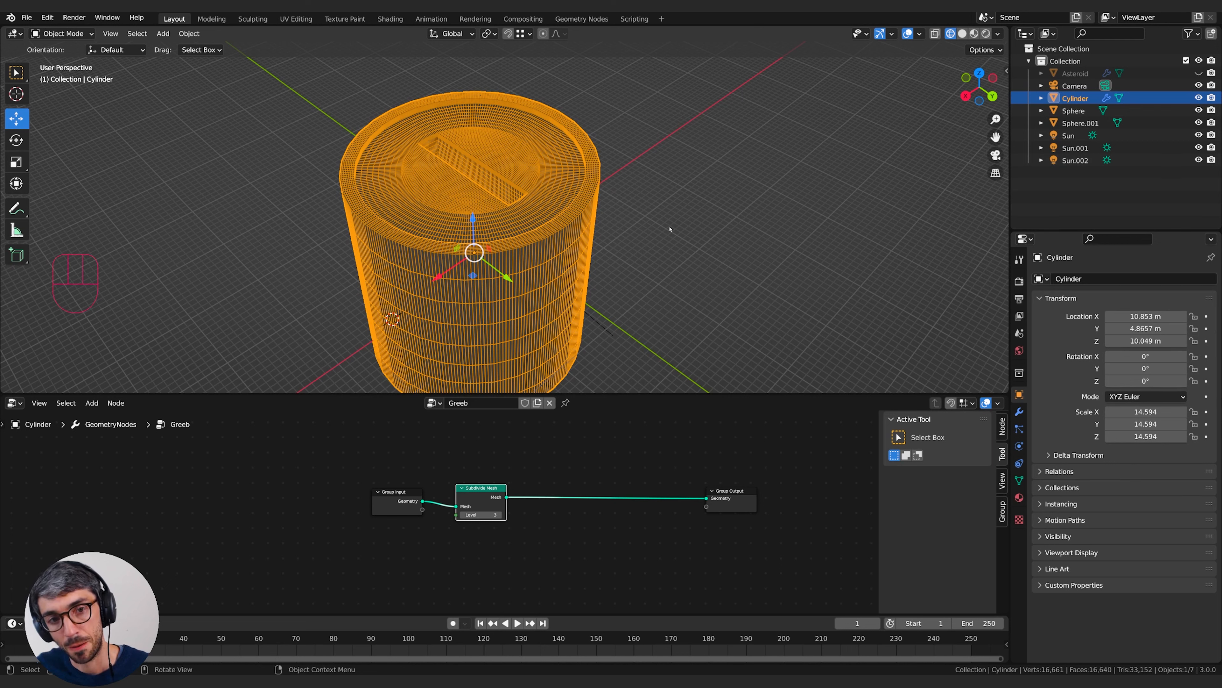
# - Change the lower area to the Shader Editor and show the cylinder under neutral light without the scene lights and world
pyautogui.click(644, 481)
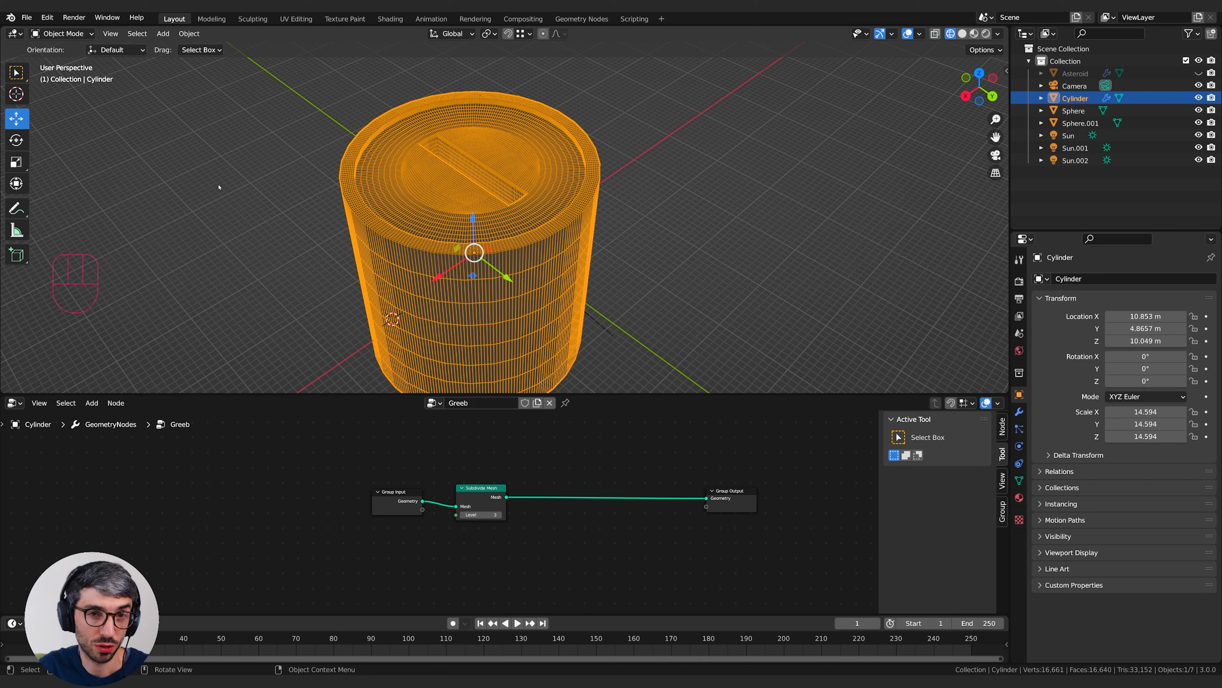
pyautogui.click(14, 403)
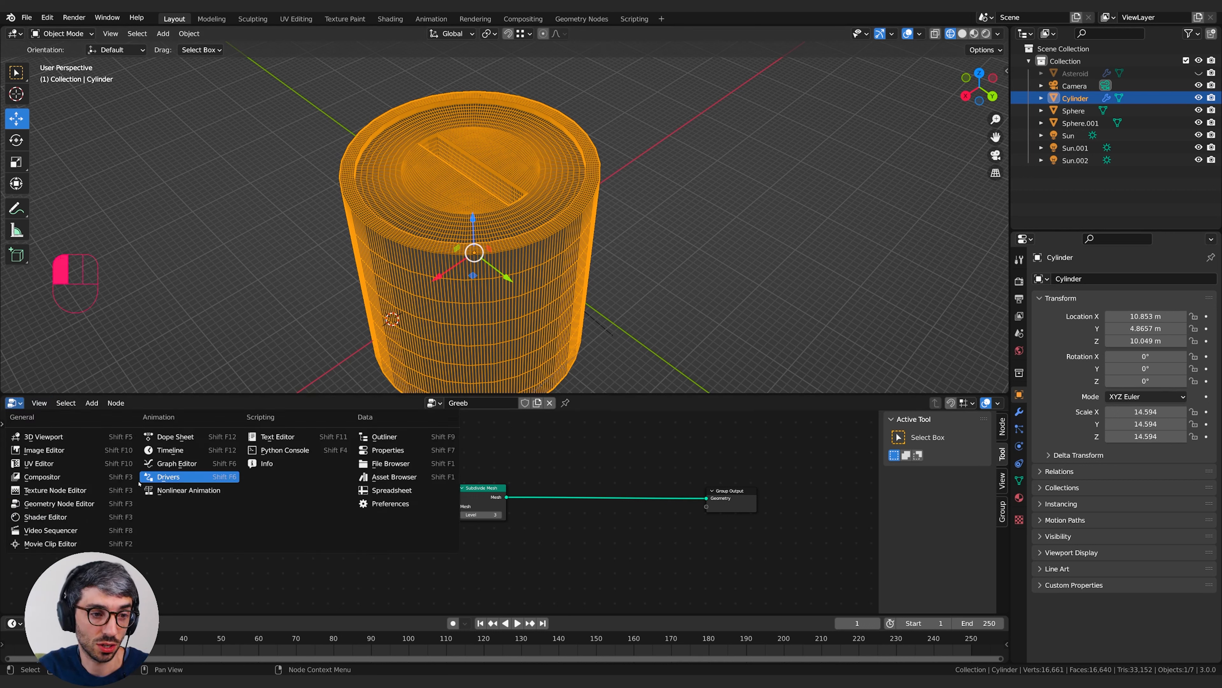
pyautogui.click(29, 549)
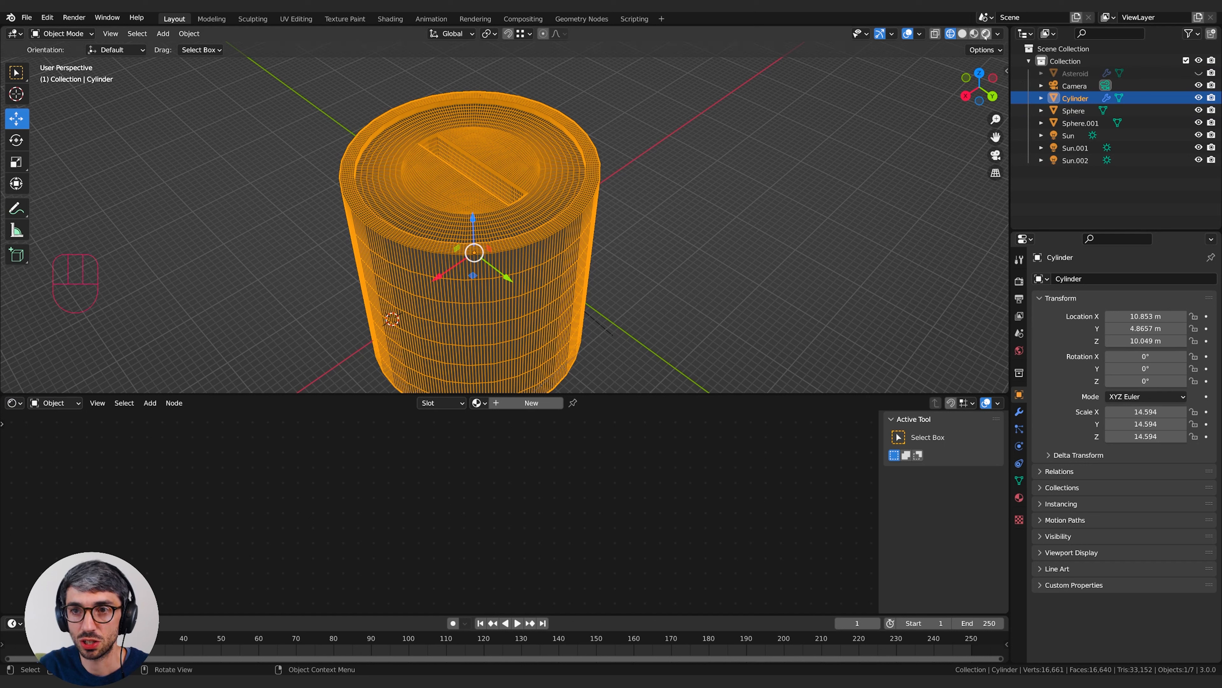
pyautogui.click(975, 34)
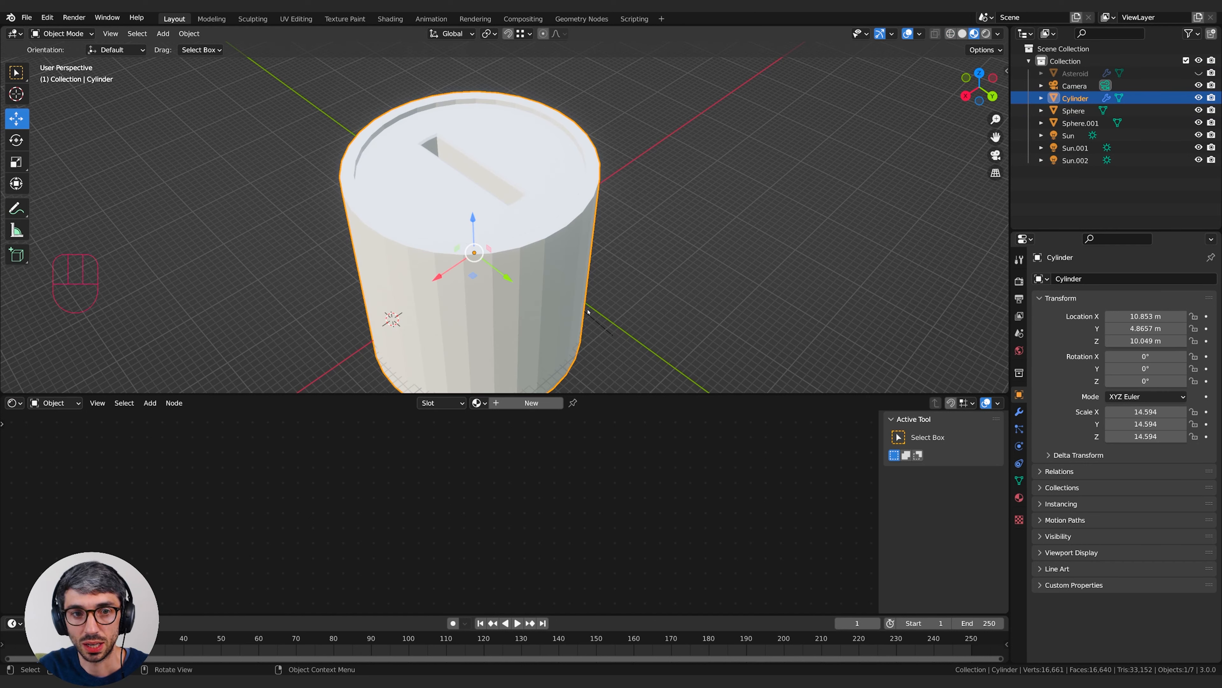
pyautogui.click(986, 33)
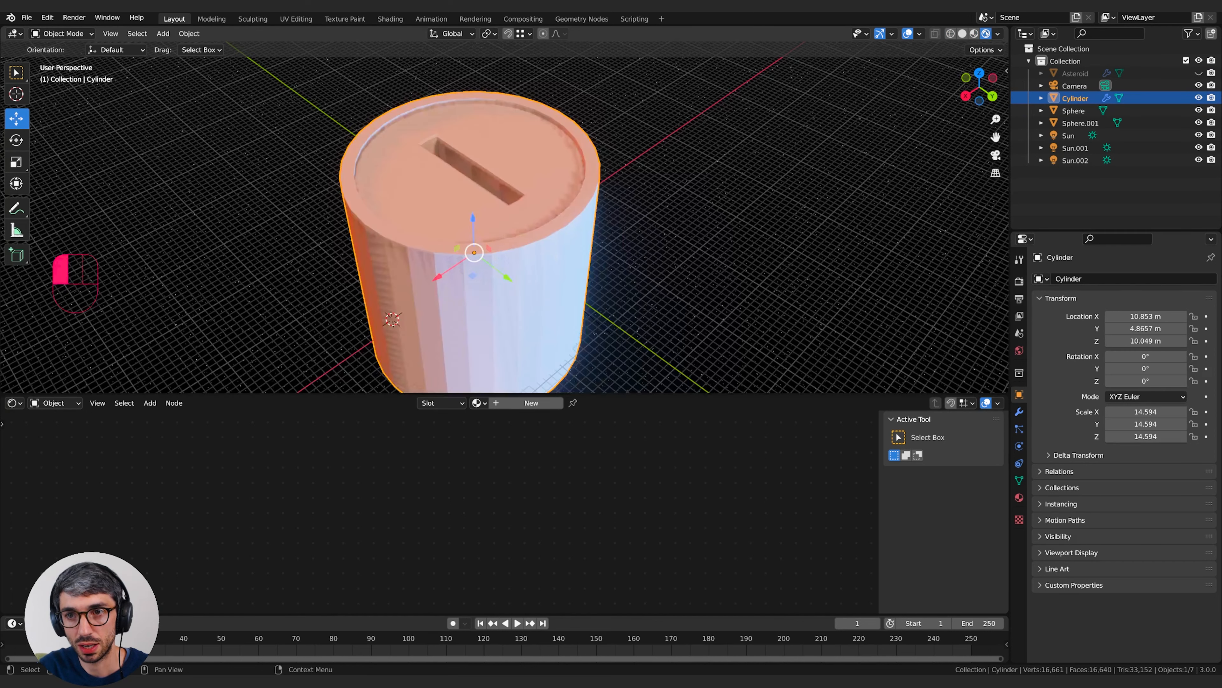
pyautogui.click(997, 34)
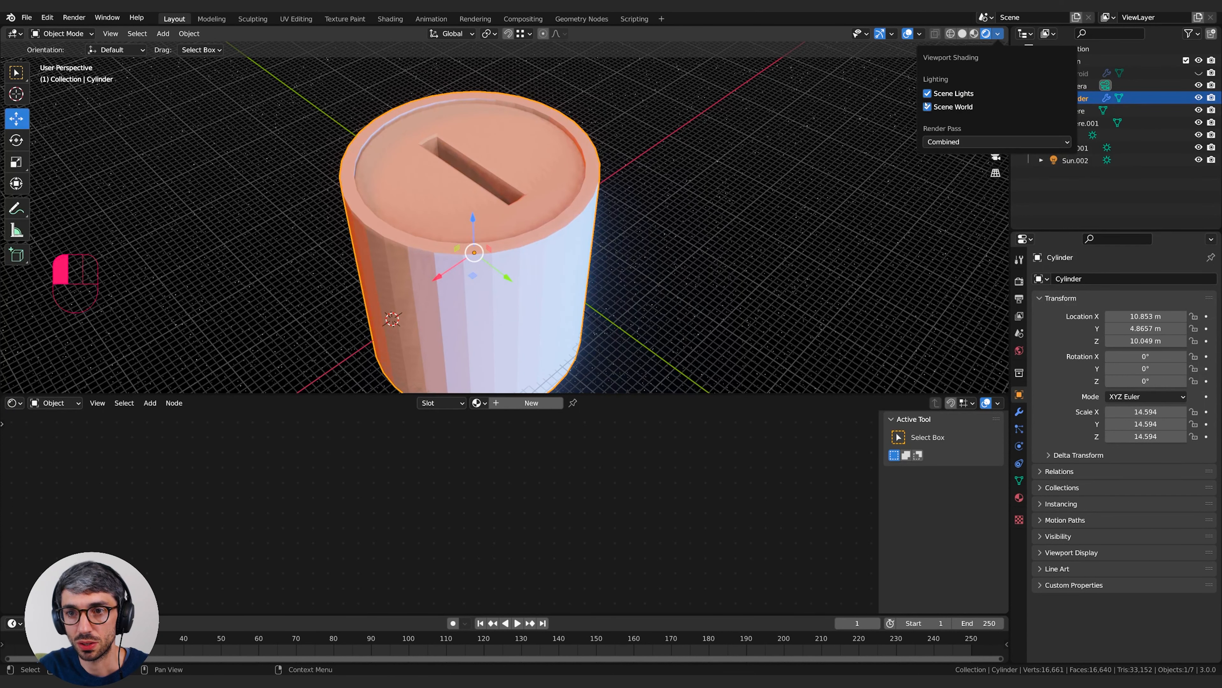
pyautogui.click(962, 33)
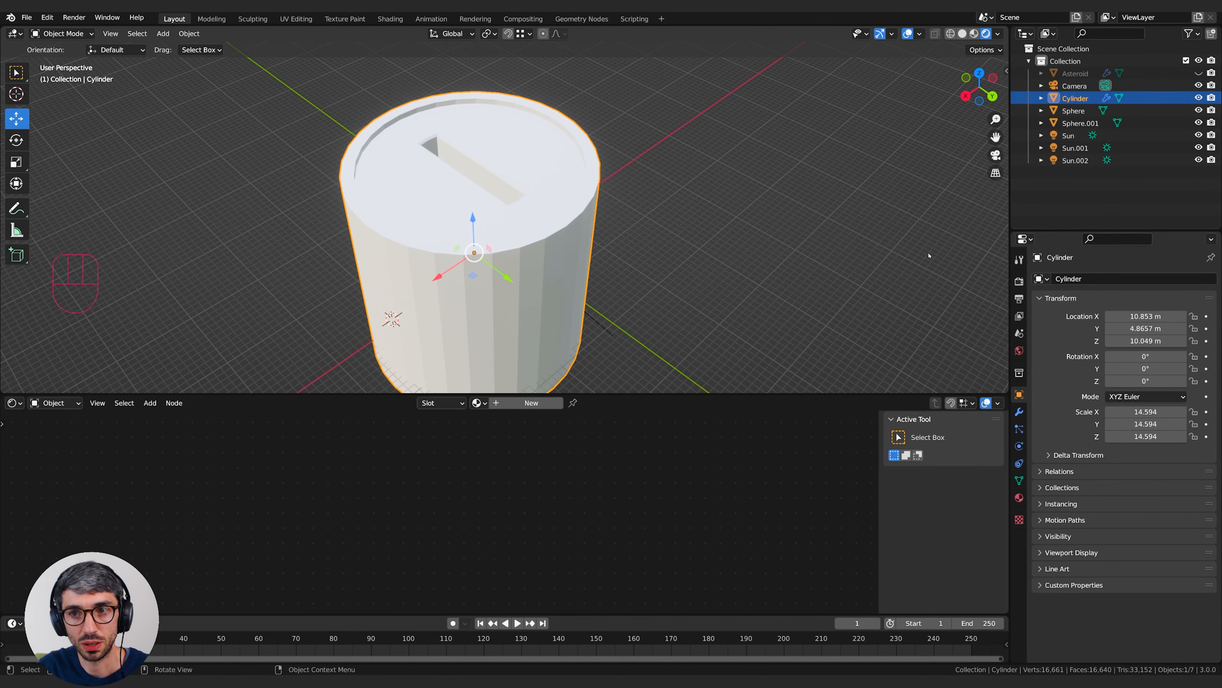
pyautogui.moveTo(567, 206); pyautogui.dragTo(644, 338, button='middle')
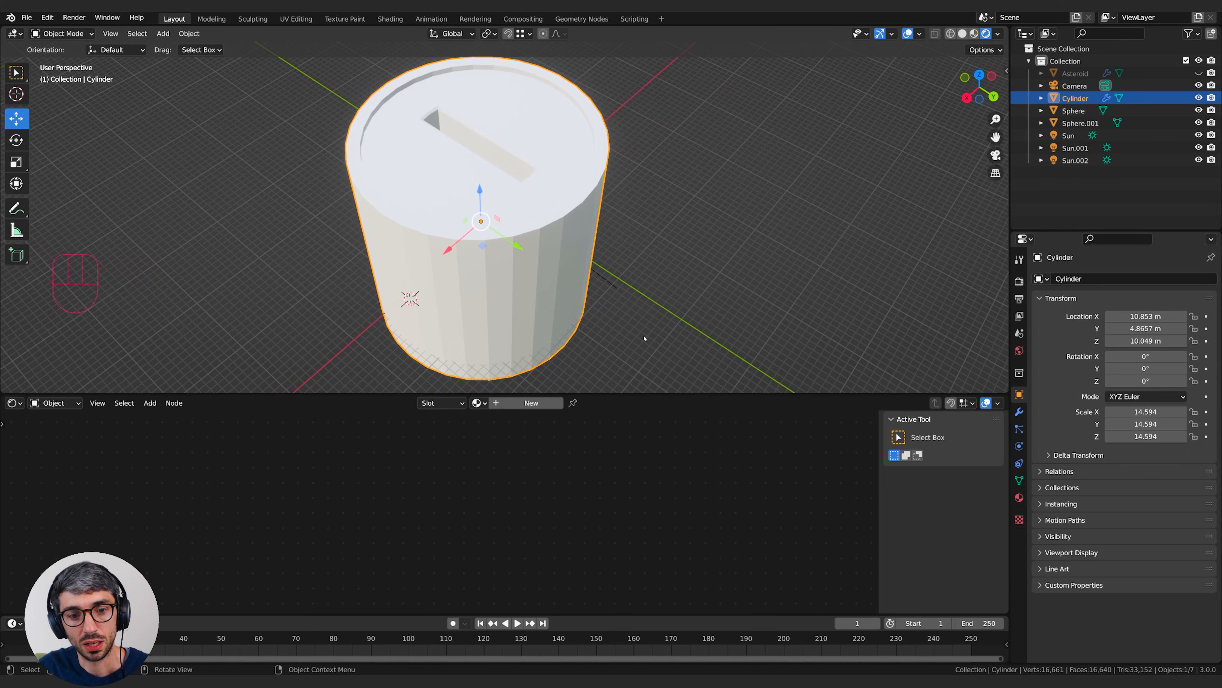
# - Create a new material for the cylinder and add a Voronoi Texture node well before the Principled BSDF
pyautogui.click(515, 403)
pyautogui.hotkey('shift', 'a')
pyautogui.write('voro')
pyautogui.press('Return')
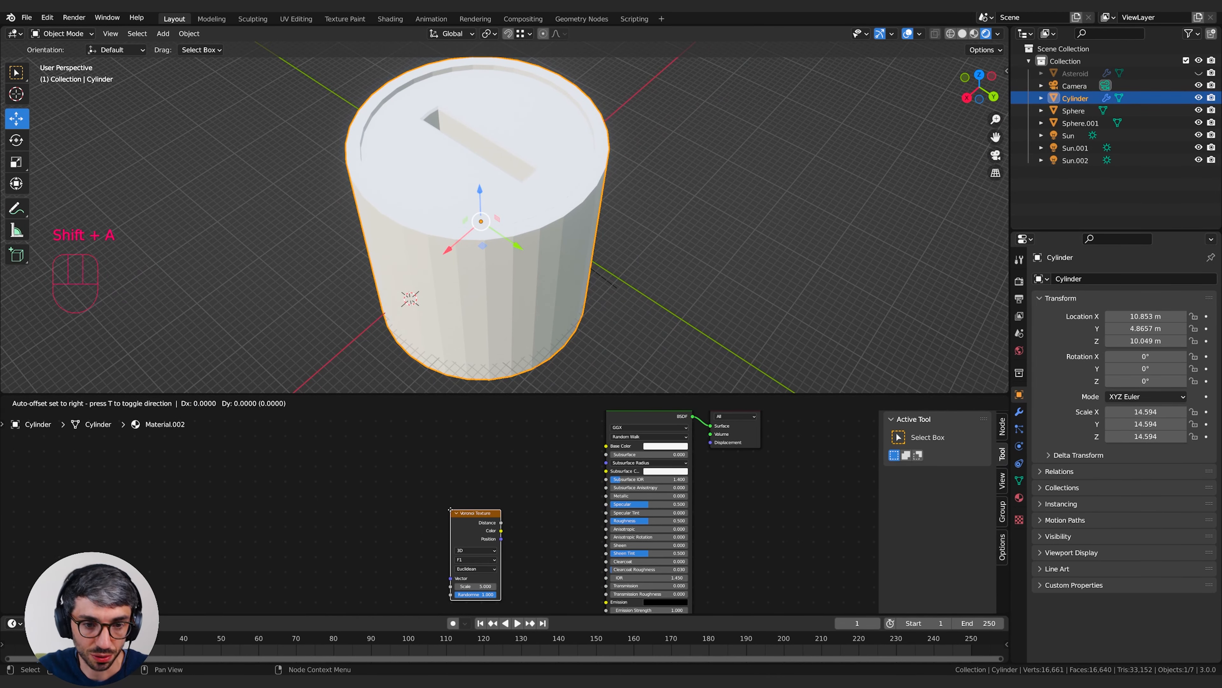
pyautogui.click(367, 485)
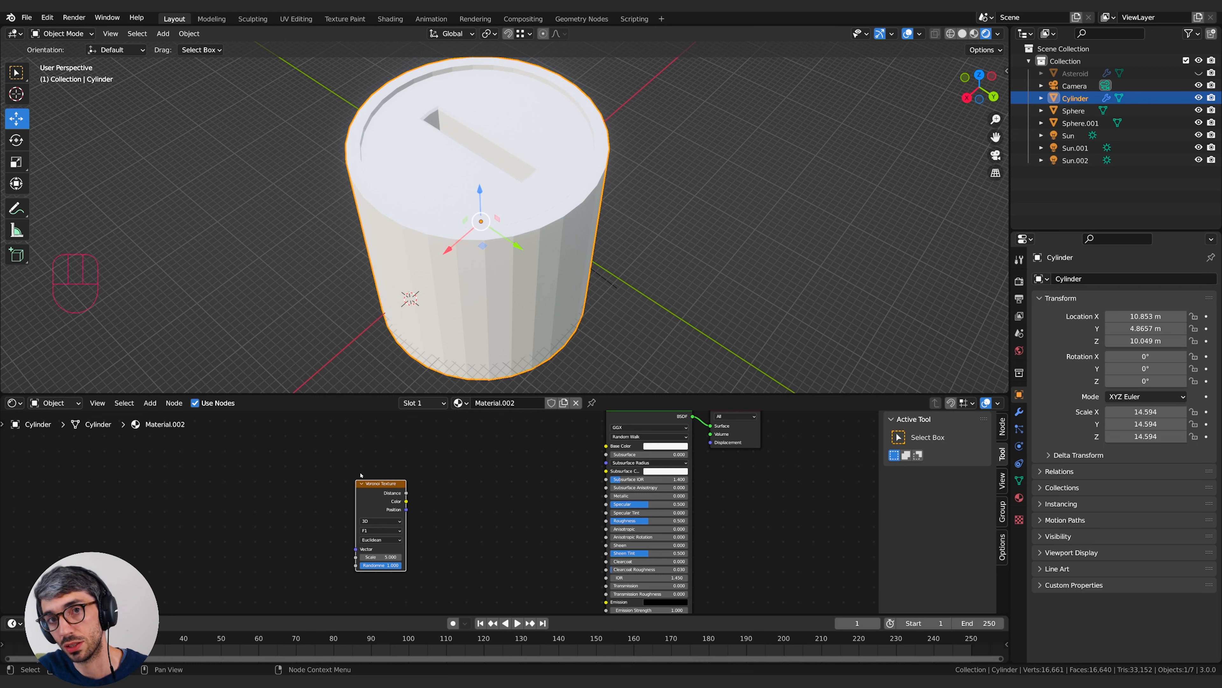
pyautogui.moveTo(481, 502); pyautogui.dragTo(449, 503, button='middle')
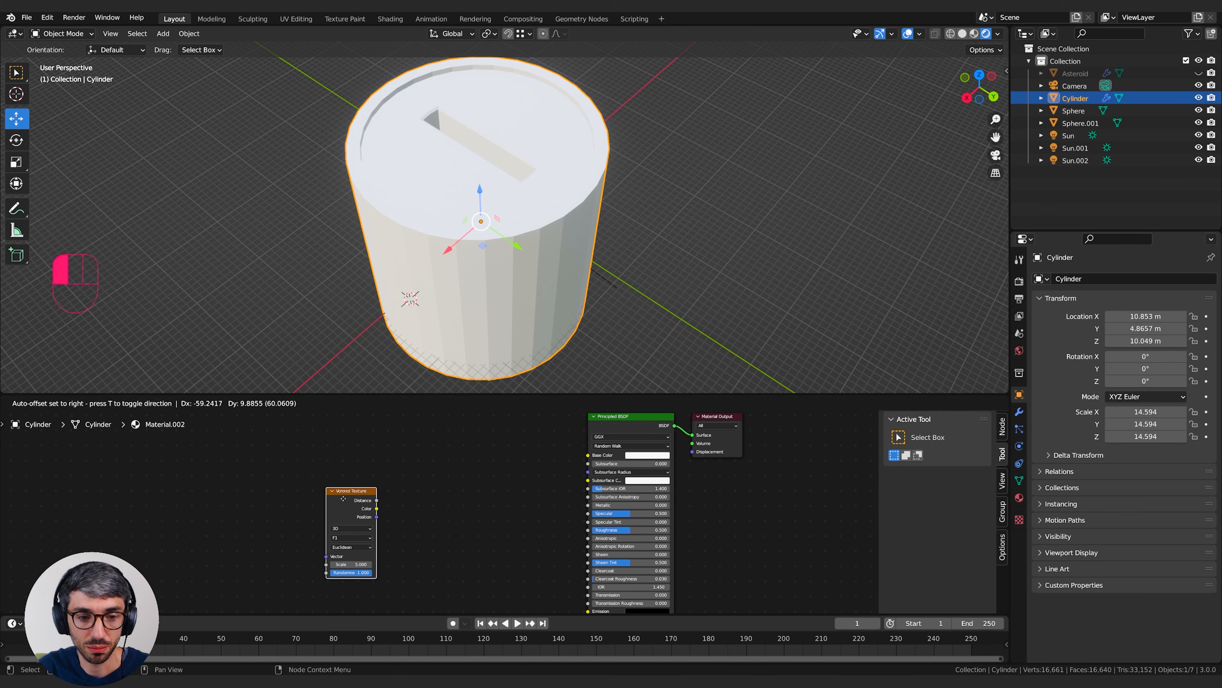
# - Add a ColorRamp node between the Voronoi Texture and the Principled BSDF
pyautogui.hotkey('shift', 'a')
pyautogui.click(450, 504)
pyautogui.write('color')
pyautogui.press('Return')
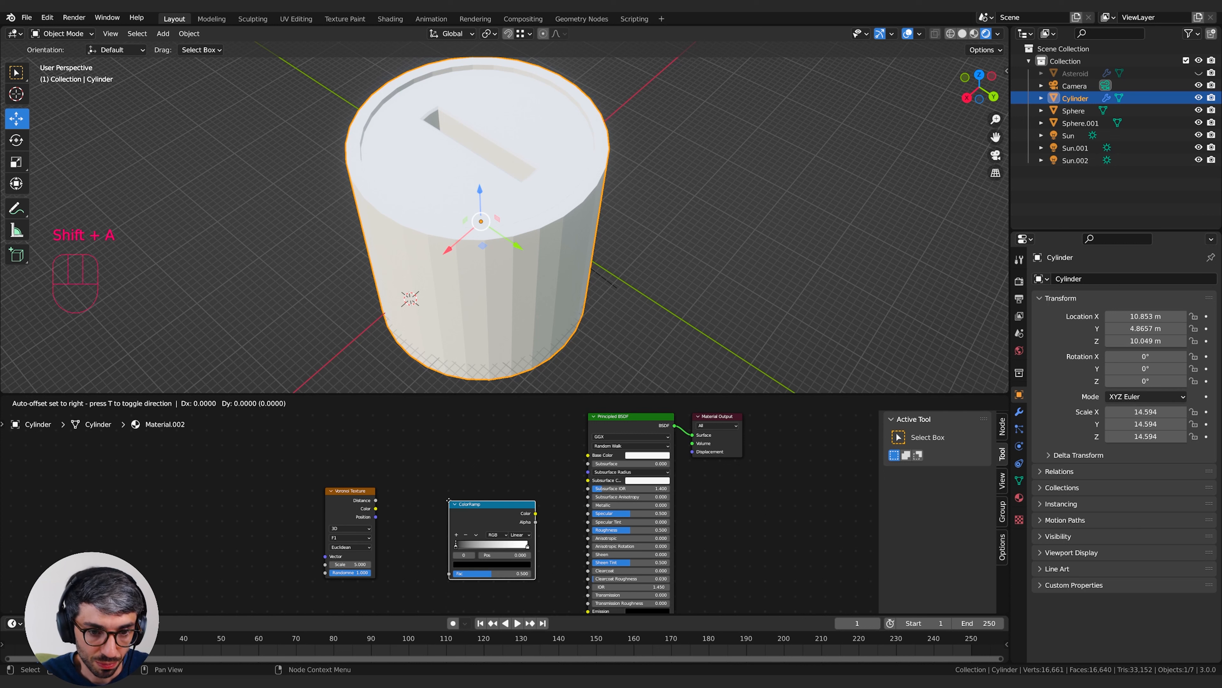
pyautogui.click(441, 498)
# - Set the material's ColorRamp interpolation to Constant and move its white stop to about the middle
pyautogui.click(513, 532)
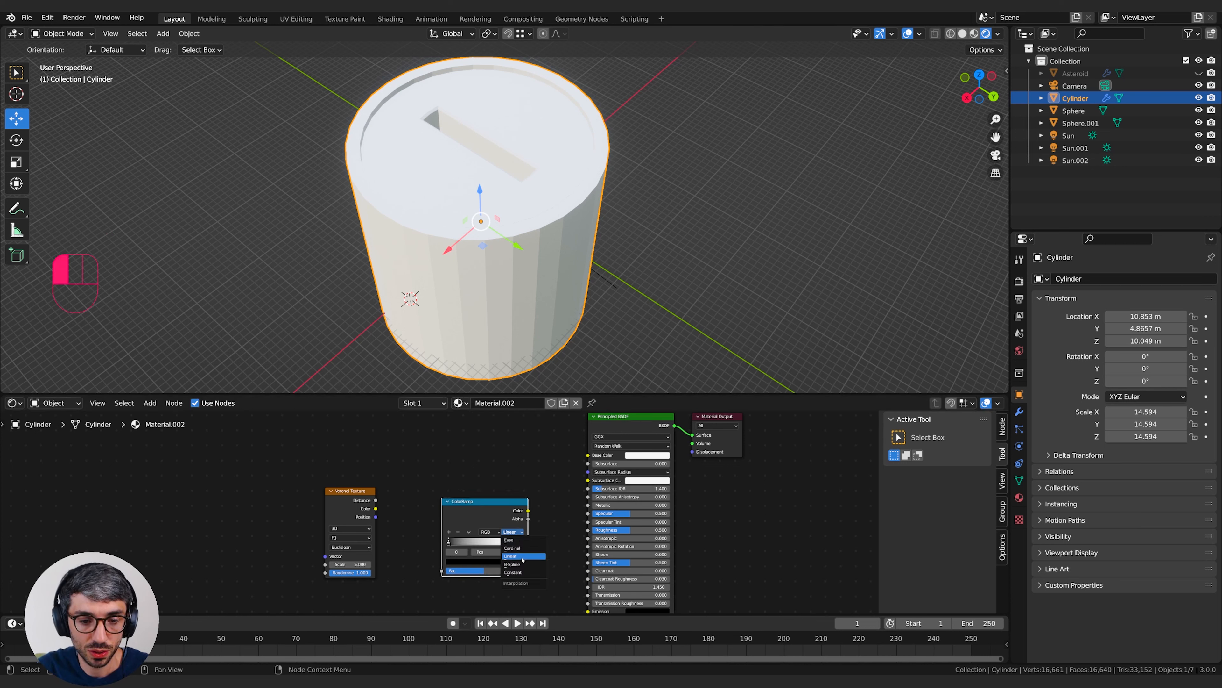
pyautogui.click(513, 572)
pyautogui.click(512, 538)
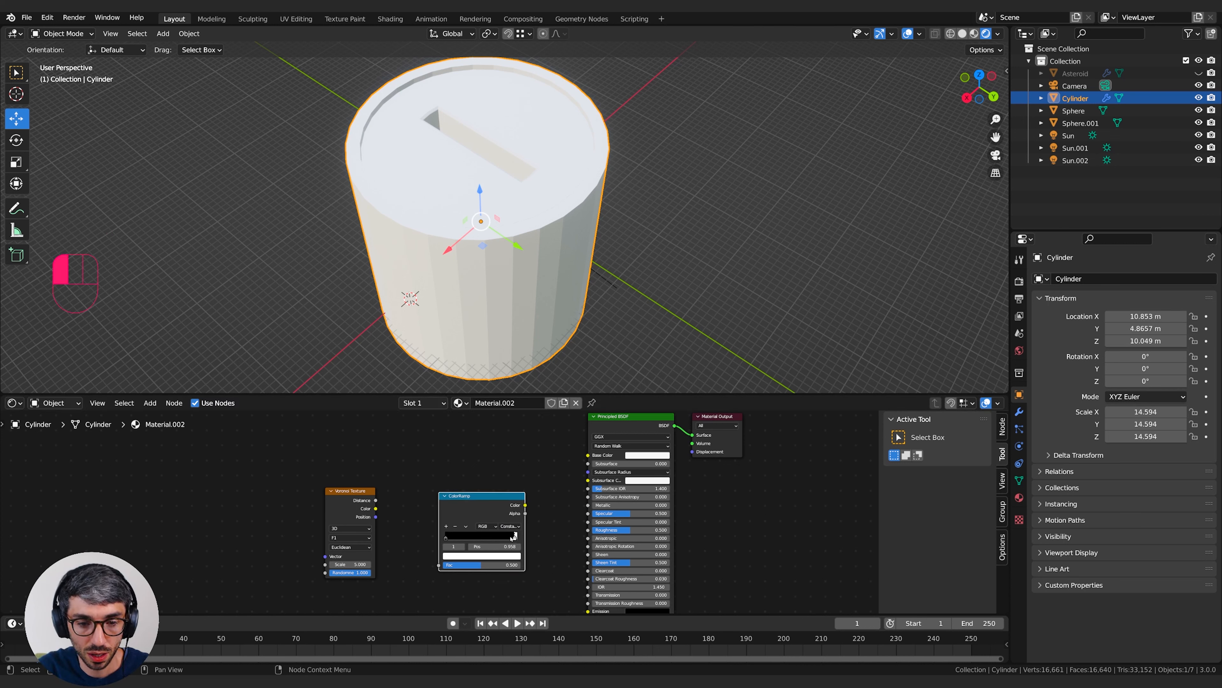
# - Connect the Voronoi Distance output to the ColorRamp factor and the ramp's Color to the Principled BSDF Base Color
pyautogui.moveTo(375, 501); pyautogui.dragTo(395, 505)
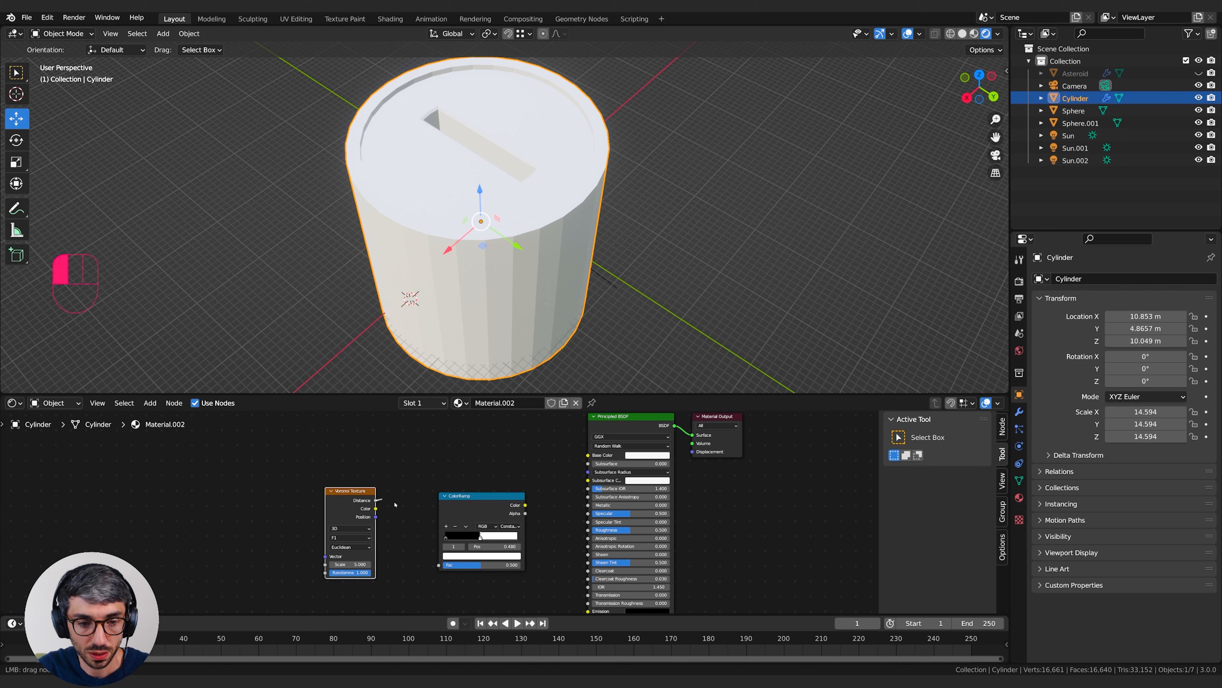
pyautogui.moveTo(435, 568); pyautogui.dragTo(438, 566)
pyautogui.moveTo(524, 505); pyautogui.dragTo(593, 458)
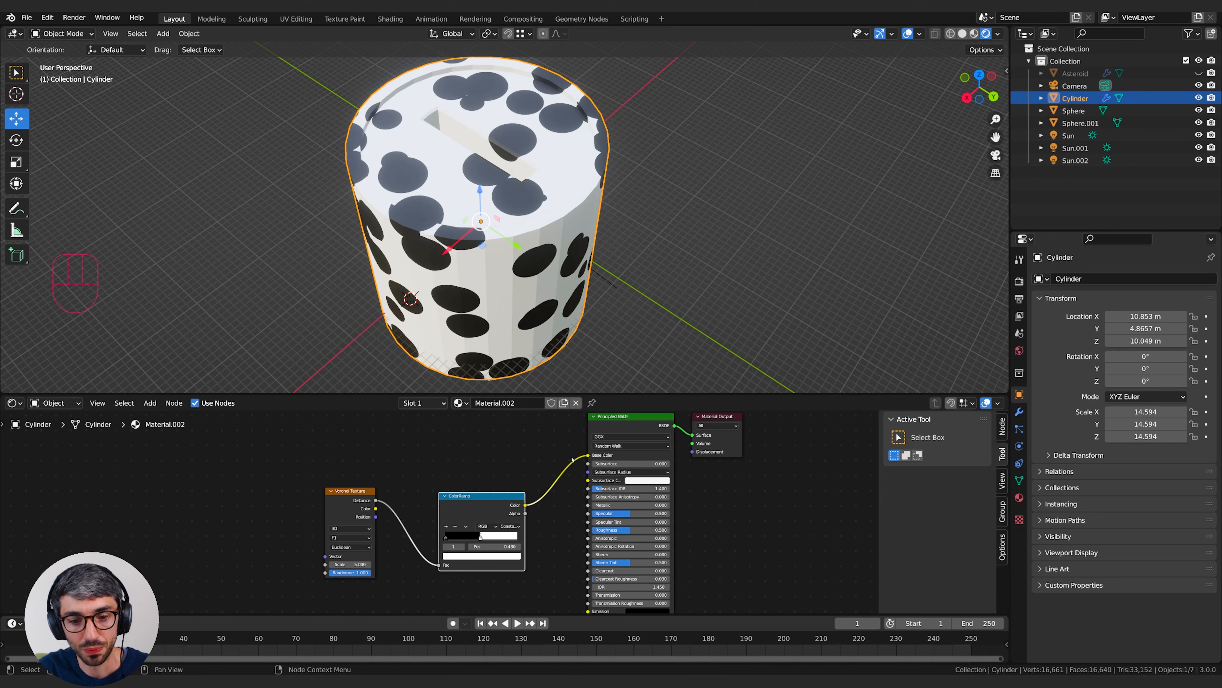
# - Set the Voronoi Texture's distance metric to Chebychev and raise its scale to get a dense pattern of small blocks
pyautogui.moveTo(538, 226)
pyautogui.mouseDown(button='middle')
pyautogui.moveTo(528, 231)
pyautogui.moveTo(530, 207)
pyautogui.mouseUp(button='middle')
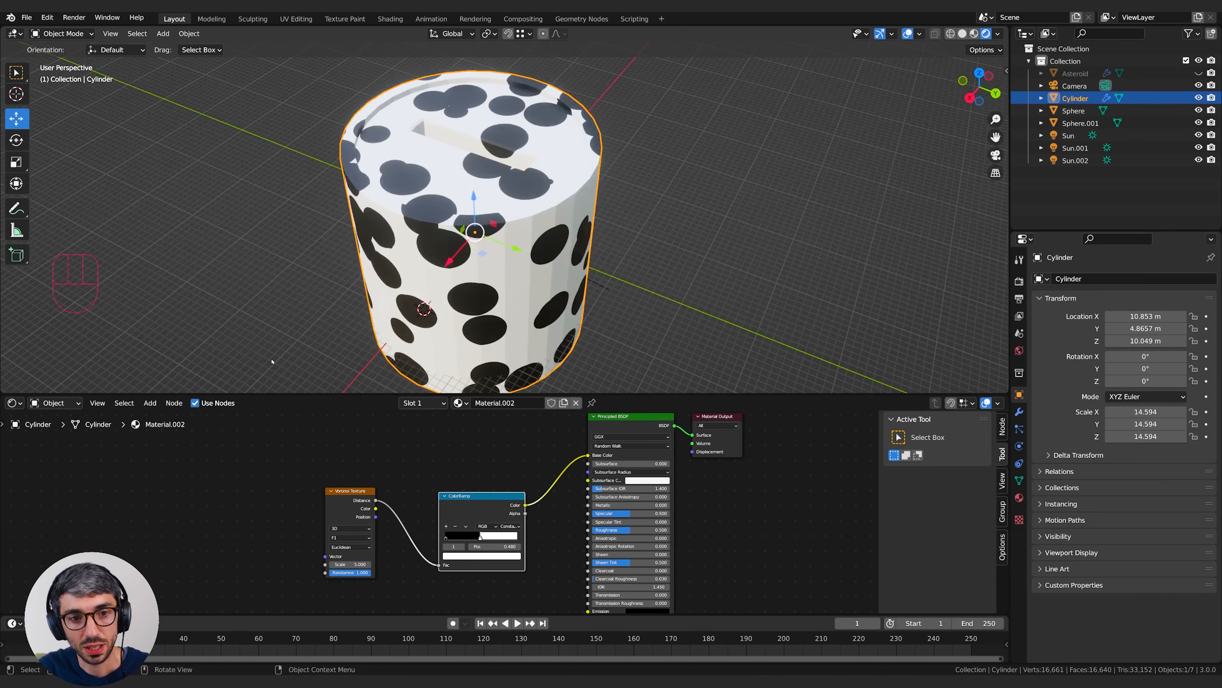
pyautogui.click(349, 547)
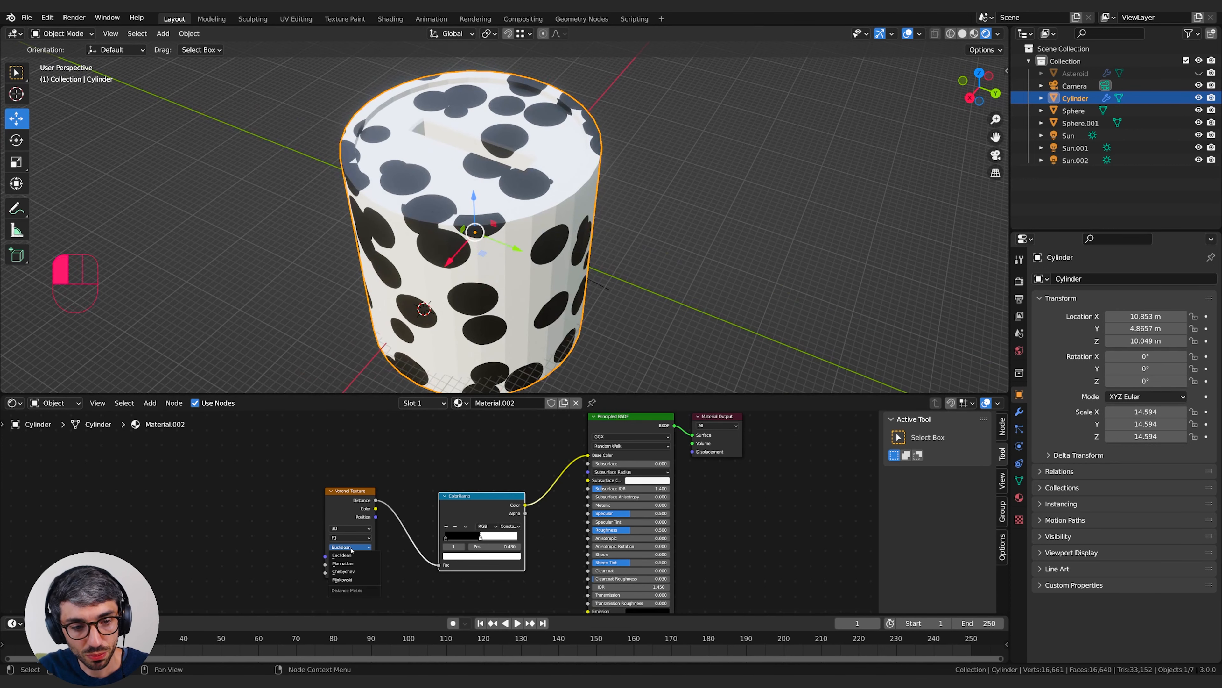
pyautogui.click(351, 572)
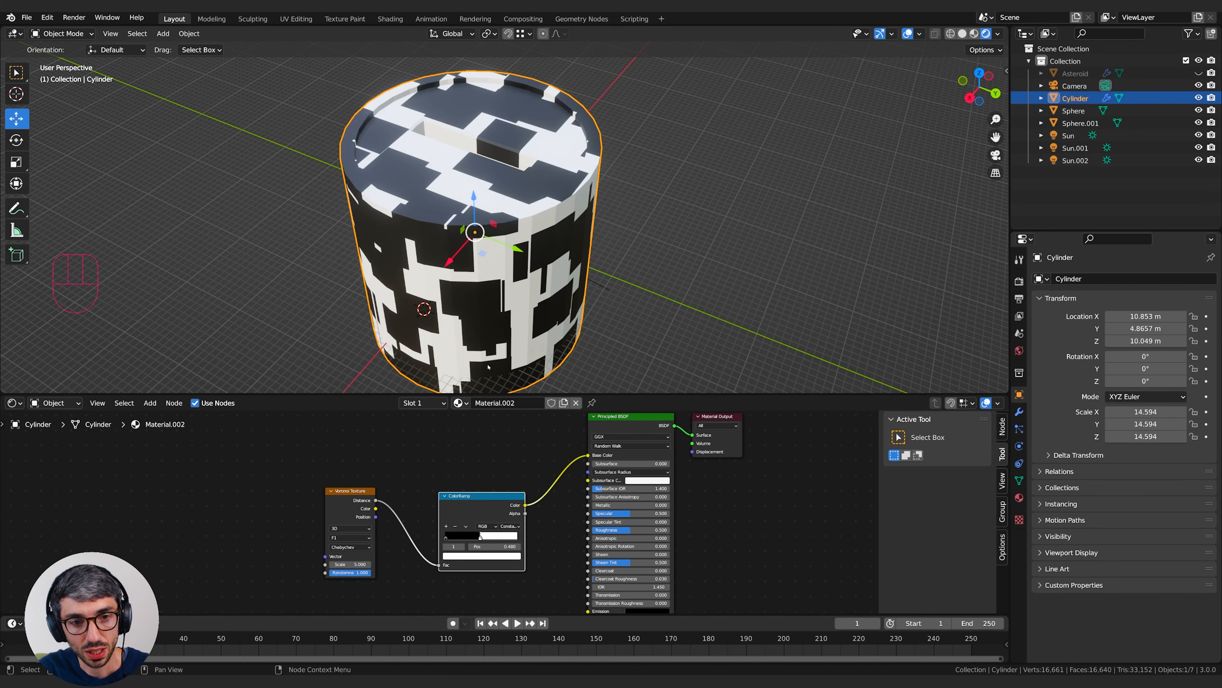
pyautogui.moveTo(359, 212)
pyautogui.mouseDown(button='middle')
pyautogui.moveTo(347, 199)
pyautogui.moveTo(351, 280)
pyautogui.mouseUp(button='middle')
pyautogui.moveTo(347, 564); pyautogui.dragTo(399, 564)
pyautogui.moveTo(511, 308); pyautogui.dragTo(397, 163, button='middle')
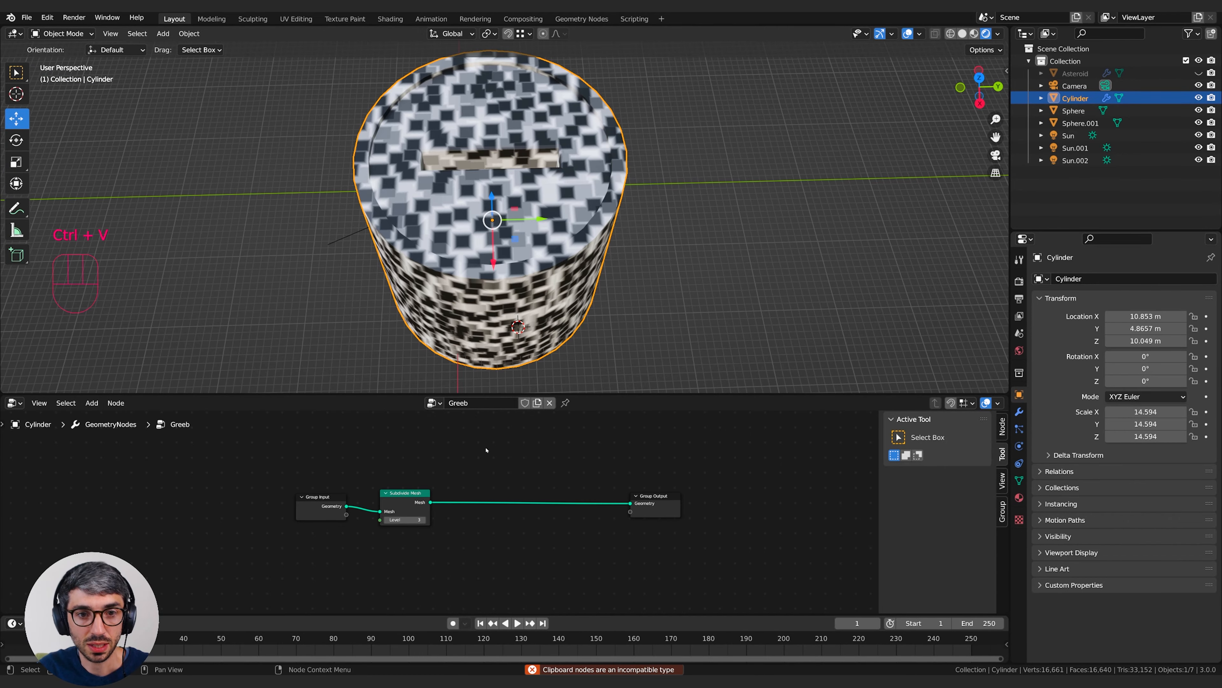
# - Add a Voronoi Texture node below the Subdivide Mesh node in the Greeb geometry node tree
pyautogui.hotkey('shift', 'a')
pyautogui.click(411, 424)
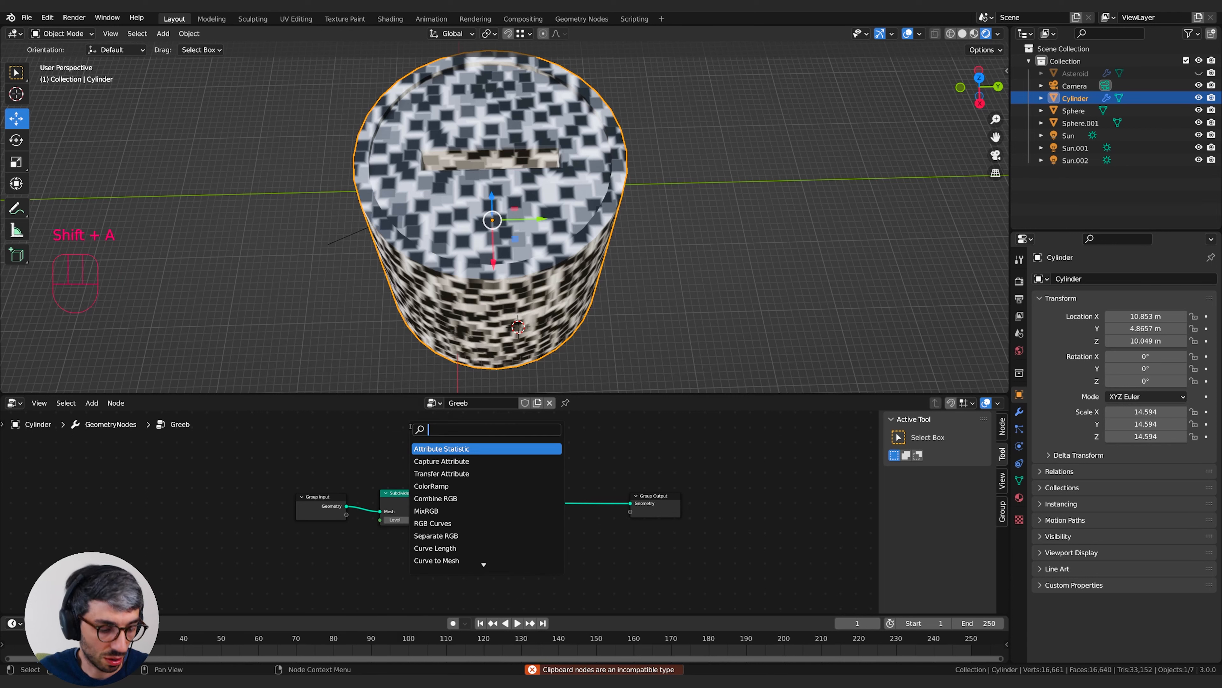
pyautogui.write('vor')
pyautogui.press('Return')
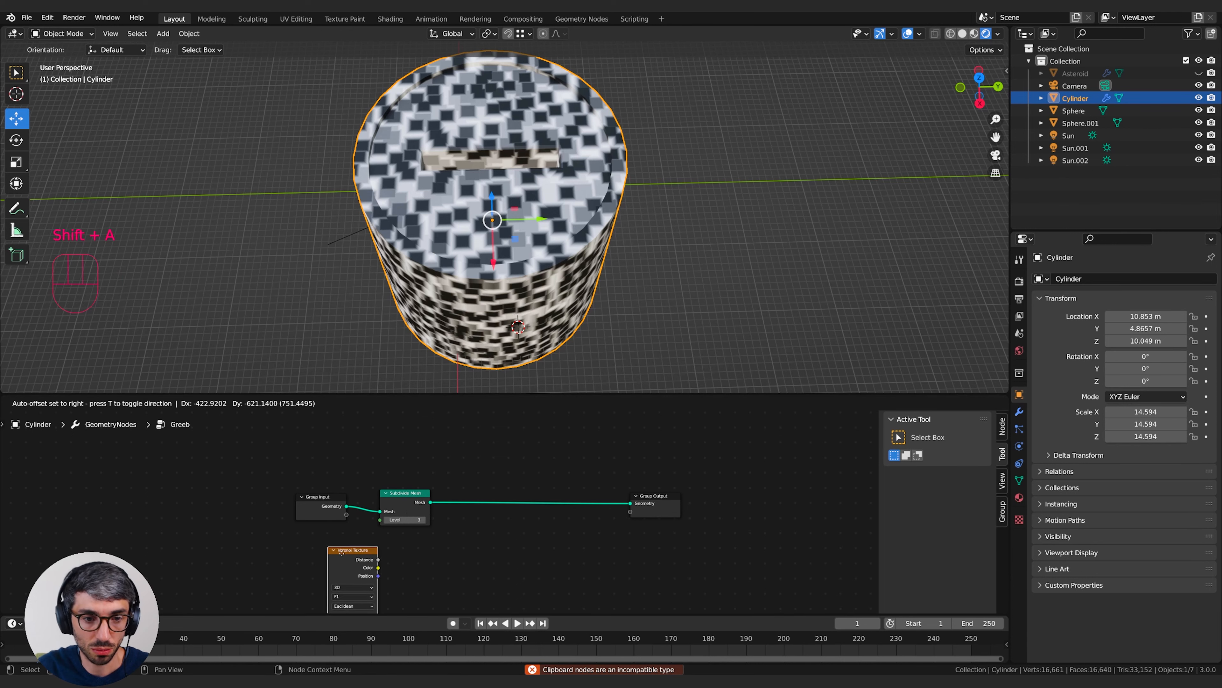
pyautogui.click(346, 540)
pyautogui.moveTo(430, 538); pyautogui.dragTo(453, 521, button='middle')
pyautogui.press('g')
pyautogui.click(463, 527)
# - Add a ColorRamp node beside the Voronoi Texture and feed it the Voronoi Distance output
pyautogui.hotkey('shift', 'a')
pyautogui.moveTo(452, 521)
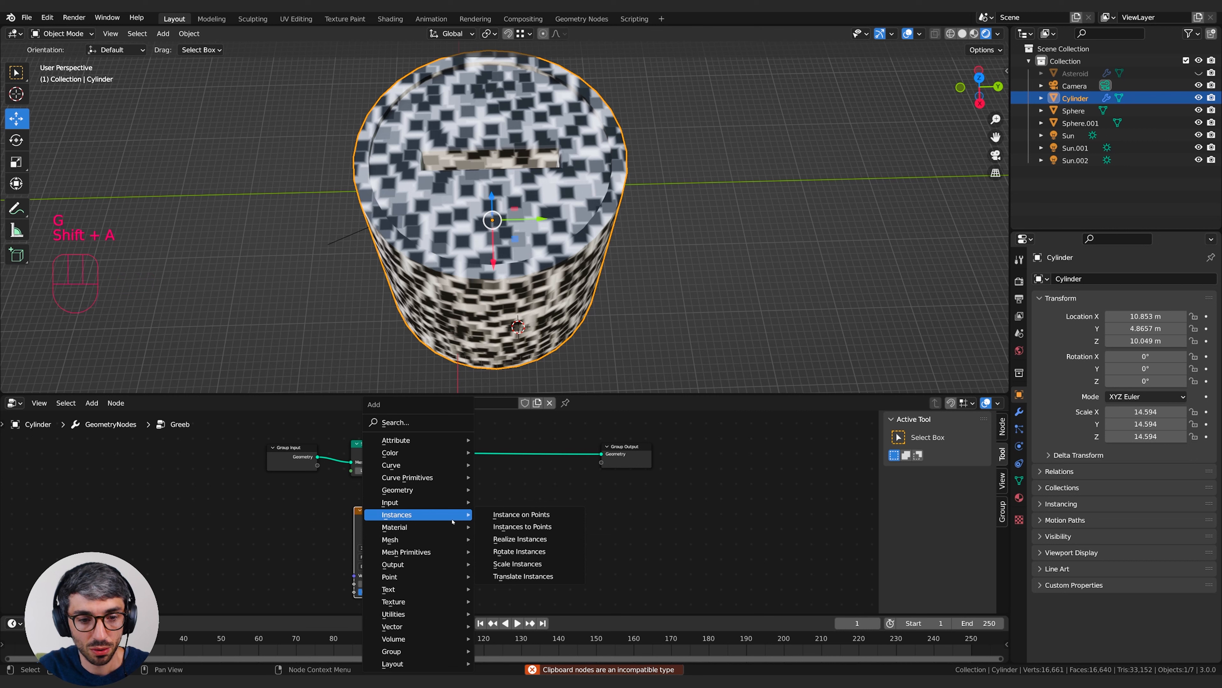
pyautogui.click(416, 422)
pyautogui.write('color')
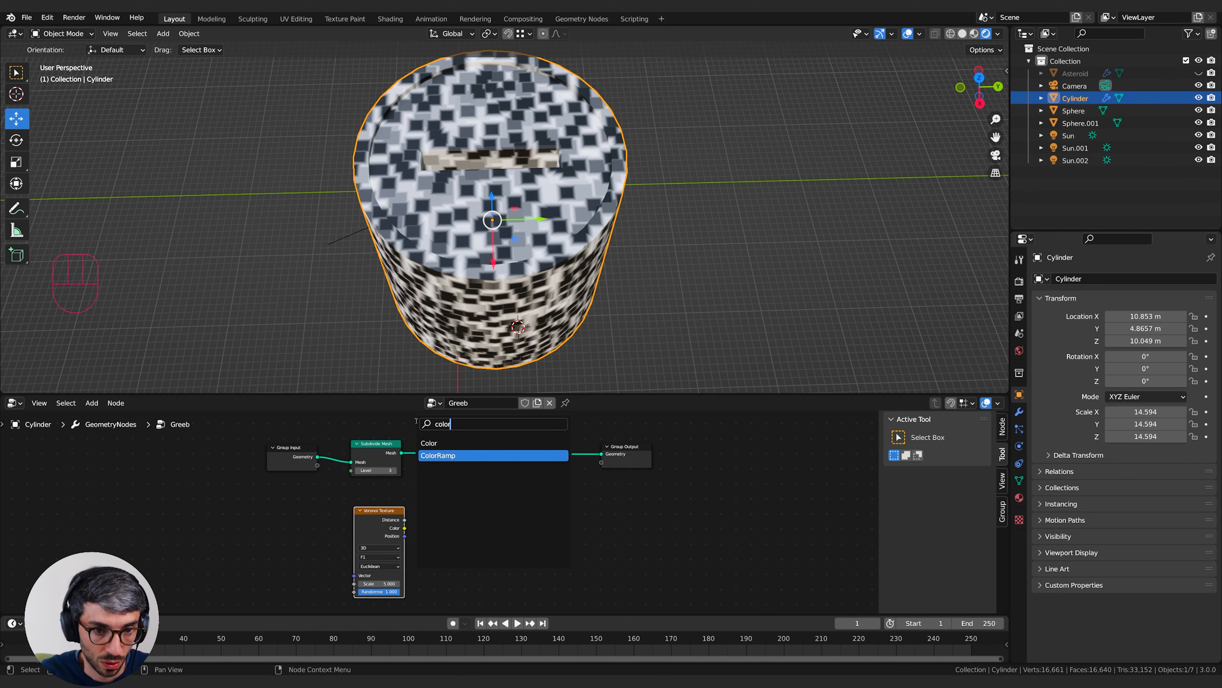
pyautogui.press('Return')
pyautogui.click(453, 504)
pyautogui.moveTo(405, 520); pyautogui.dragTo(322, 512)
# - Set the ColorRamp to Constant interpolation, with white starting near the middle and an added grey stop at about 0.3
pyautogui.moveTo(503, 519); pyautogui.dragTo(498, 556)
pyautogui.click(495, 542)
pyautogui.click(496, 561)
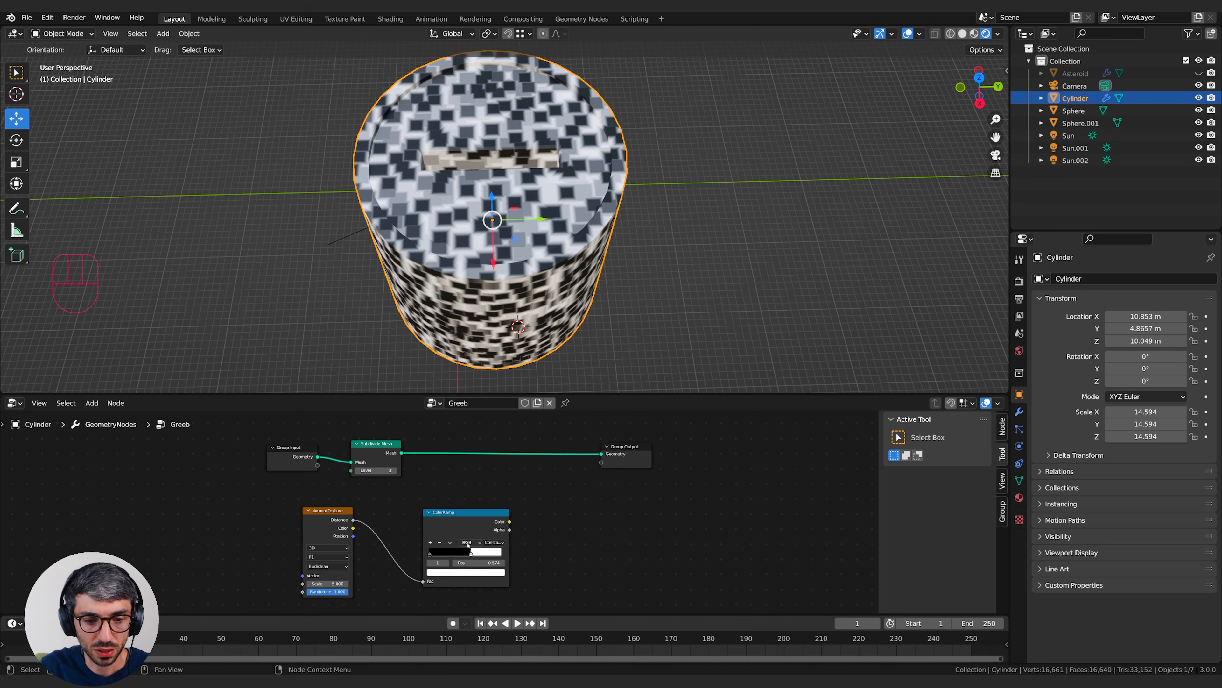
pyautogui.click(430, 542)
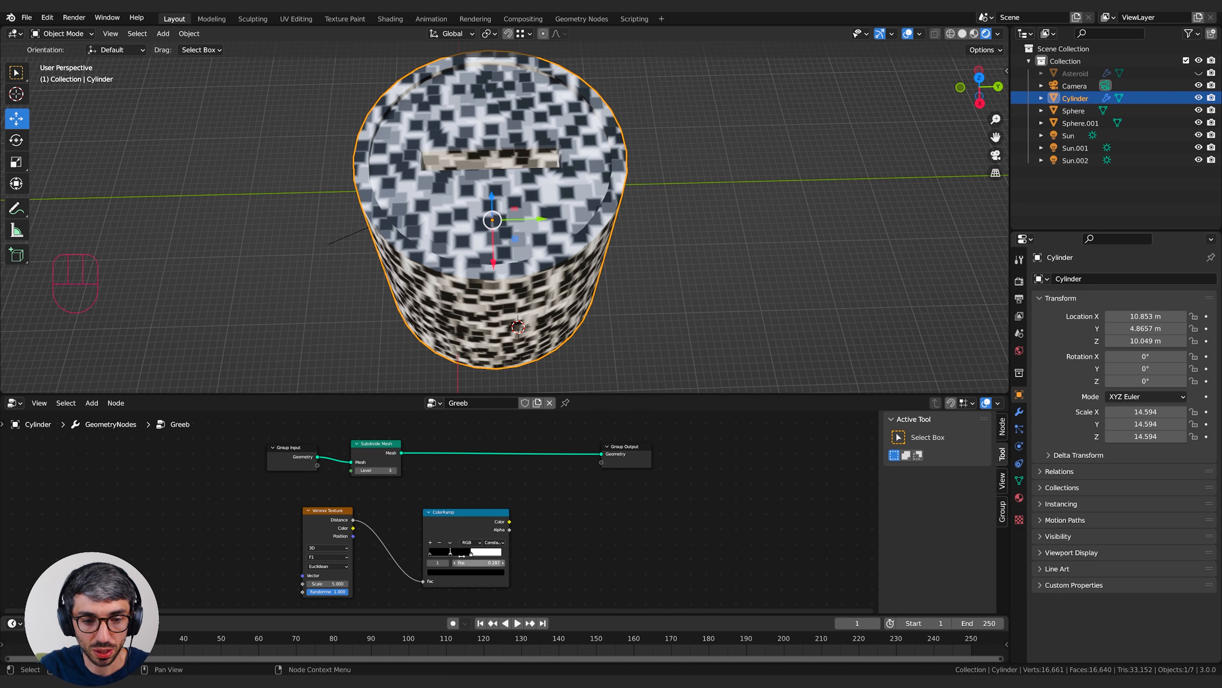
pyautogui.click(469, 572)
pyautogui.moveTo(491, 510); pyautogui.dragTo(492, 488)
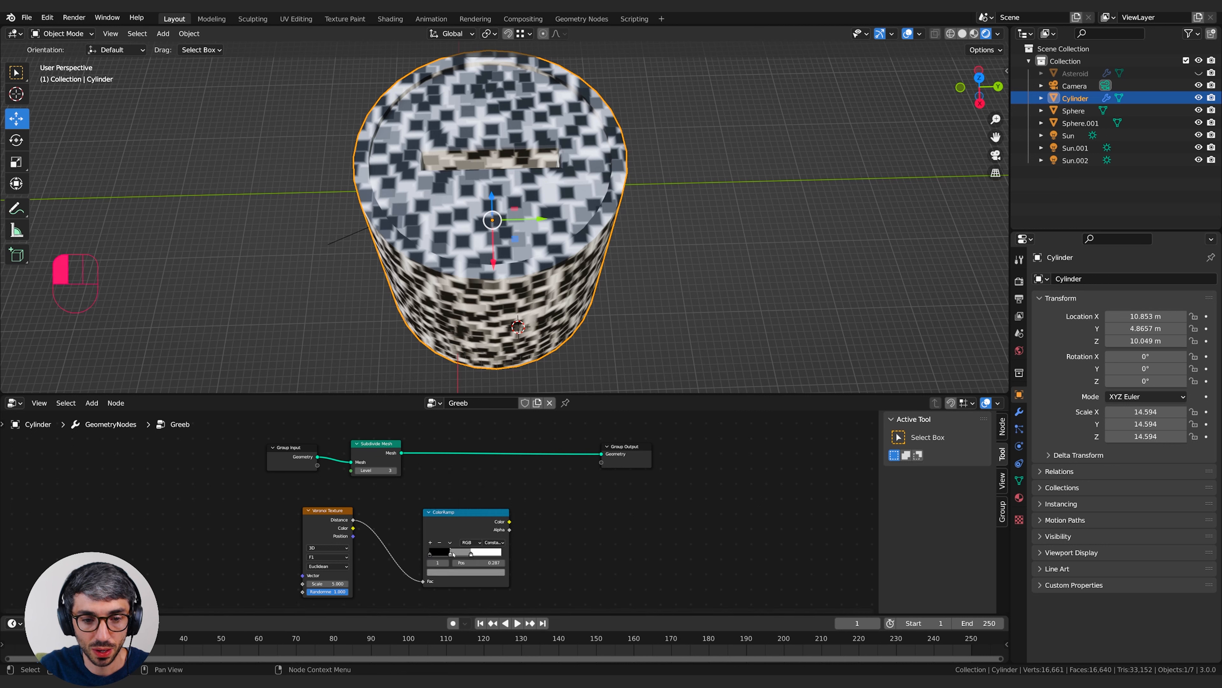
pyautogui.moveTo(407, 547); pyautogui.dragTo(363, 547, button='middle')
pyautogui.moveTo(383, 549); pyautogui.dragTo(359, 555)
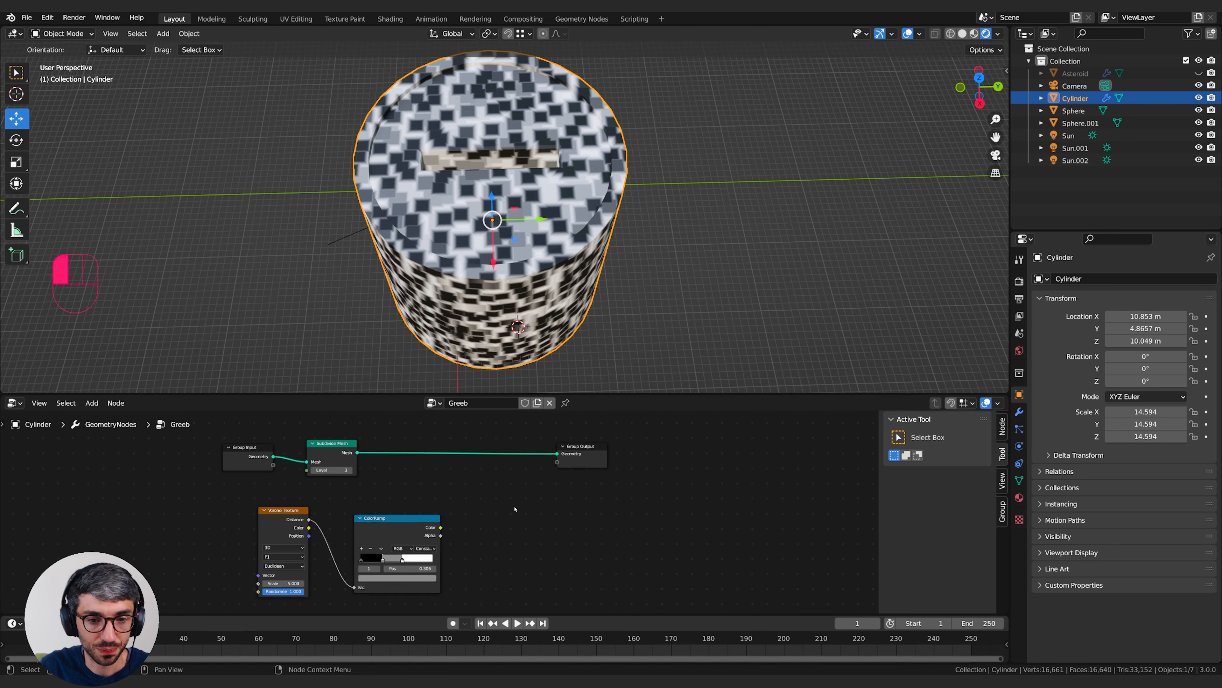
# - Unlink Material.002 from the cylinder's material slot and display the model in wireframe
pyautogui.moveTo(577, 367); pyautogui.dragTo(596, 287, button='middle')
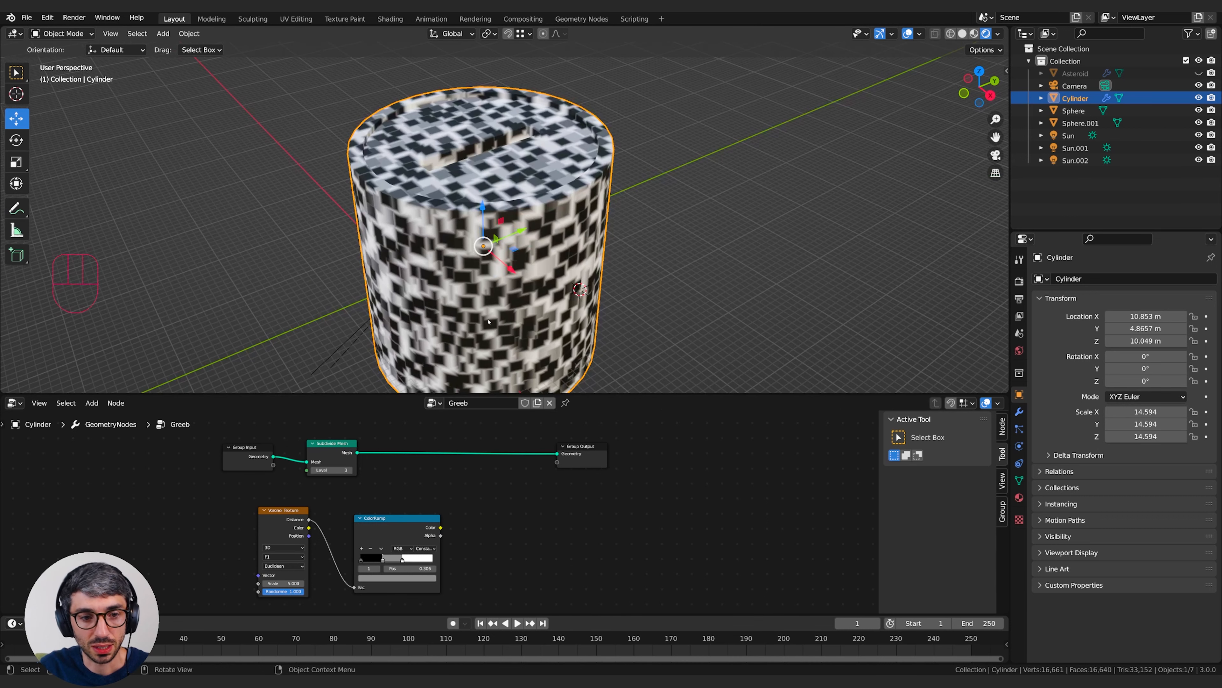
pyautogui.click(1019, 498)
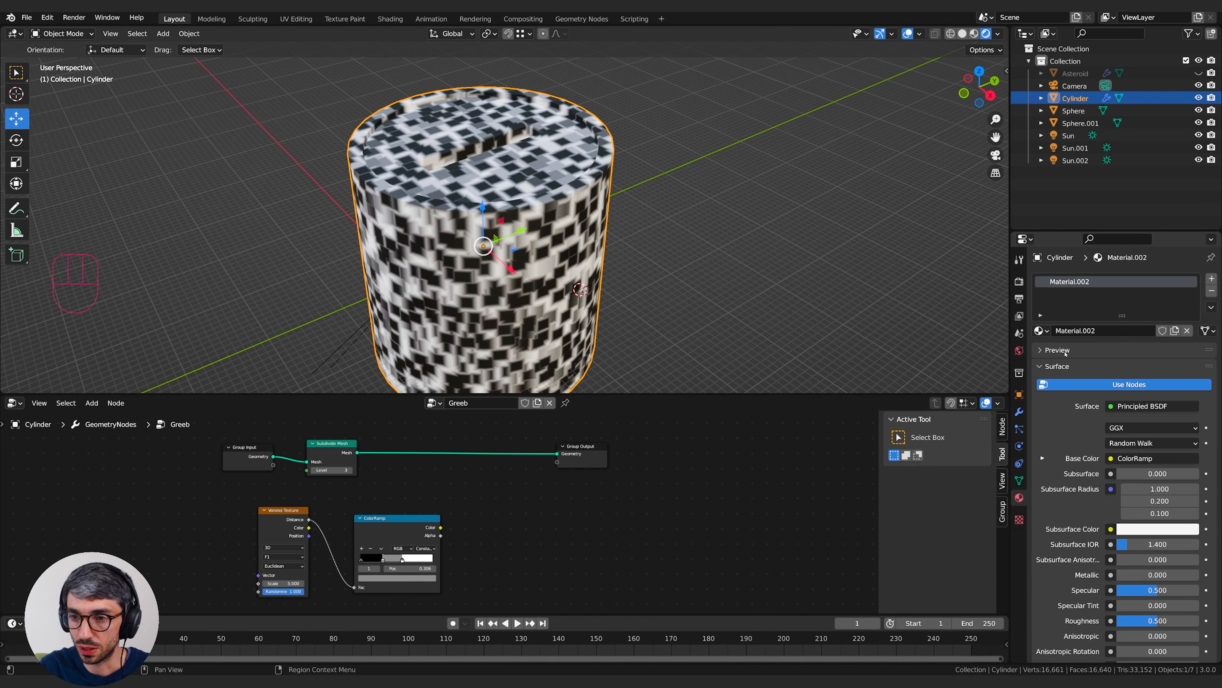
pyautogui.click(1187, 331)
pyautogui.moveTo(626, 270)
pyautogui.mouseDown(button='middle')
pyautogui.moveTo(670, 231)
pyautogui.moveTo(487, 336)
pyautogui.mouseUp(button='middle')
pyautogui.hotkey('shift', 'z')
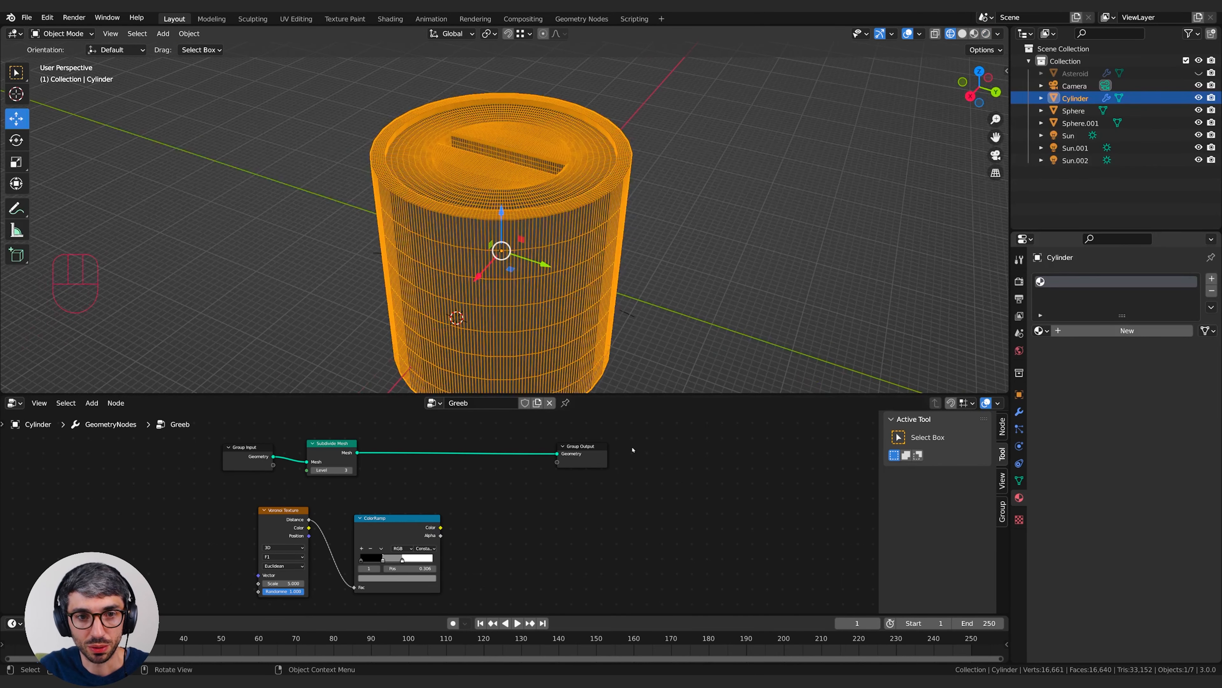
# - Insert a Set Position node between the Subdivide Mesh and Group Output nodes
pyautogui.moveTo(559, 493); pyautogui.dragTo(561, 493, button='middle')
pyautogui.hotkey('shift', 'a')
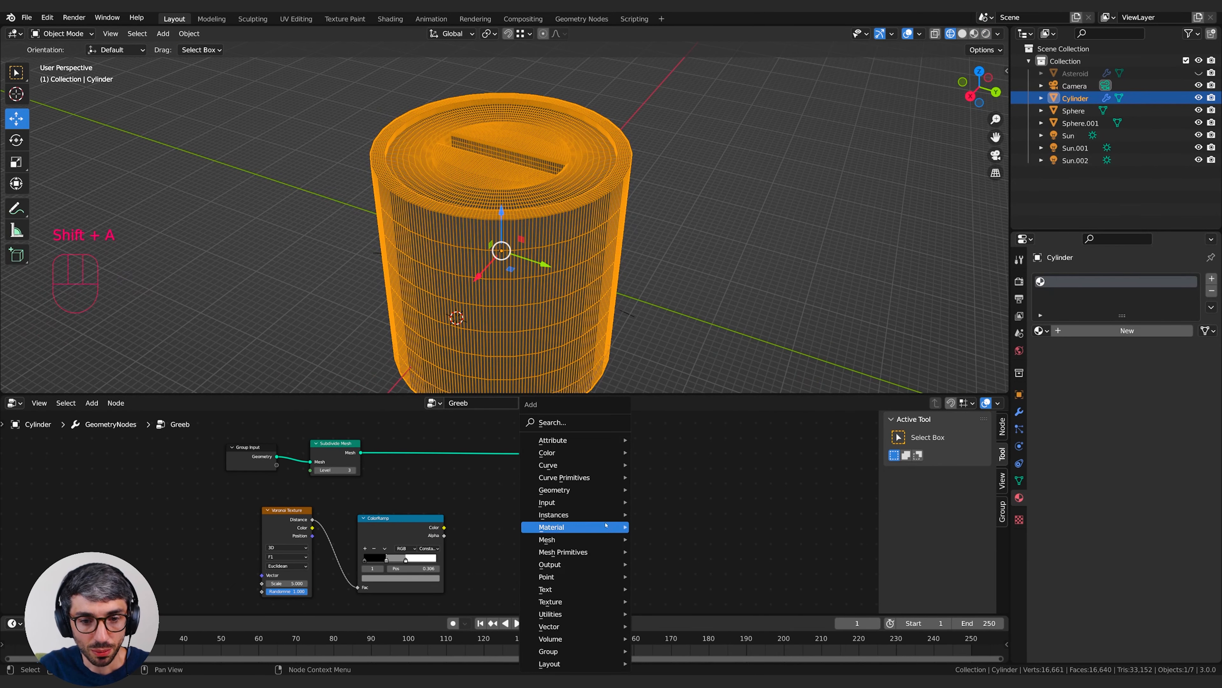
pyautogui.click(577, 424)
pyautogui.write('set')
pyautogui.click(604, 459)
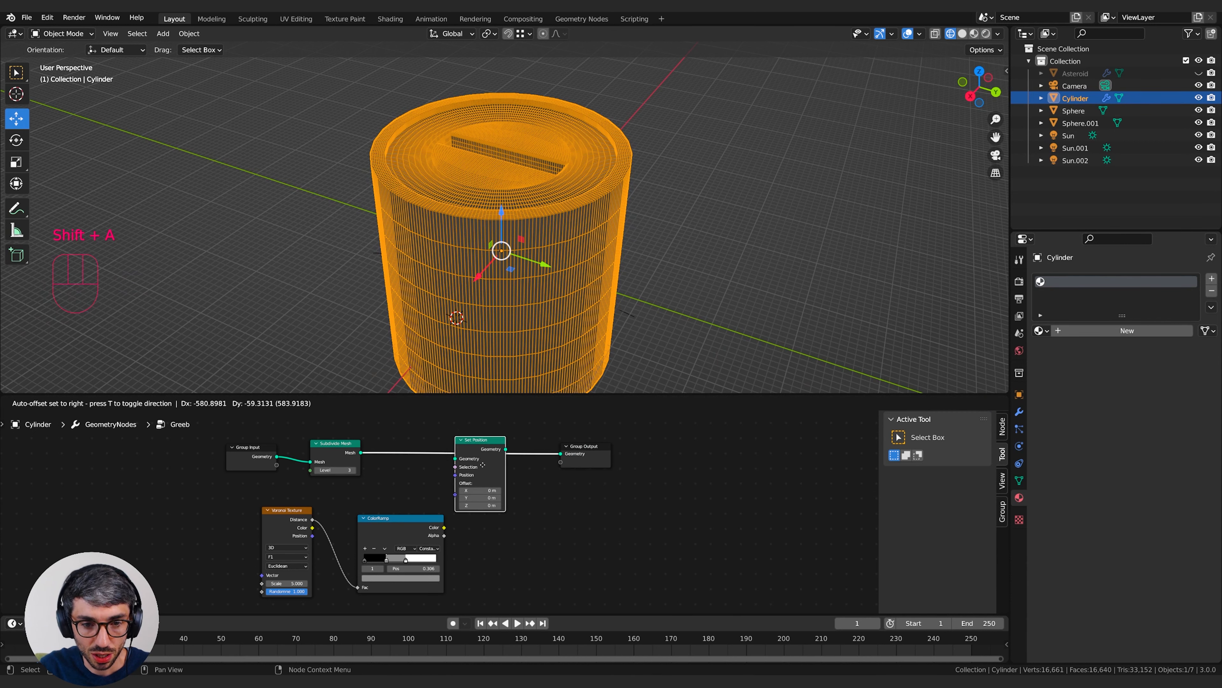
pyautogui.click(540, 468)
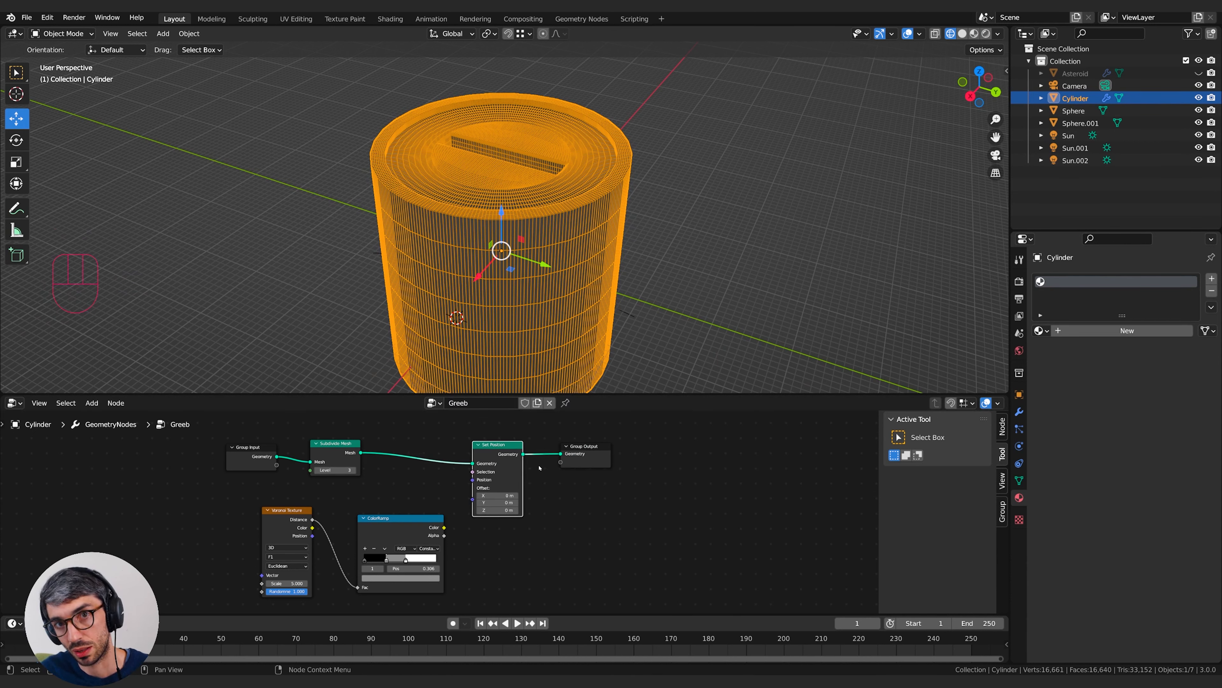
# - Move the Voronoi Texture and ColorRamp nodes together away from Set Position to free space for more nodes
pyautogui.moveTo(677, 503); pyautogui.dragTo(699, 514, button='middle')
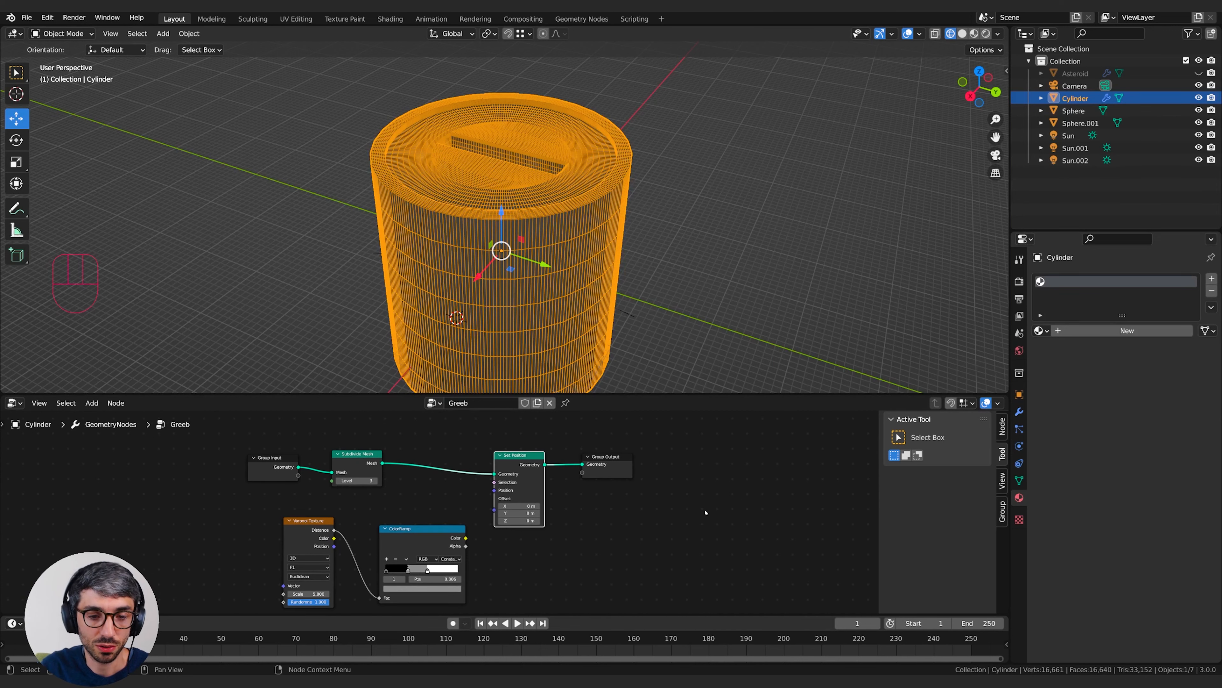
pyautogui.moveTo(424, 535); pyautogui.dragTo(408, 535)
pyautogui.moveTo(408, 535); pyautogui.dragTo(437, 511, button='middle')
pyautogui.keyDown('shift'); pyautogui.click(332, 511); pyautogui.keyUp('shift')
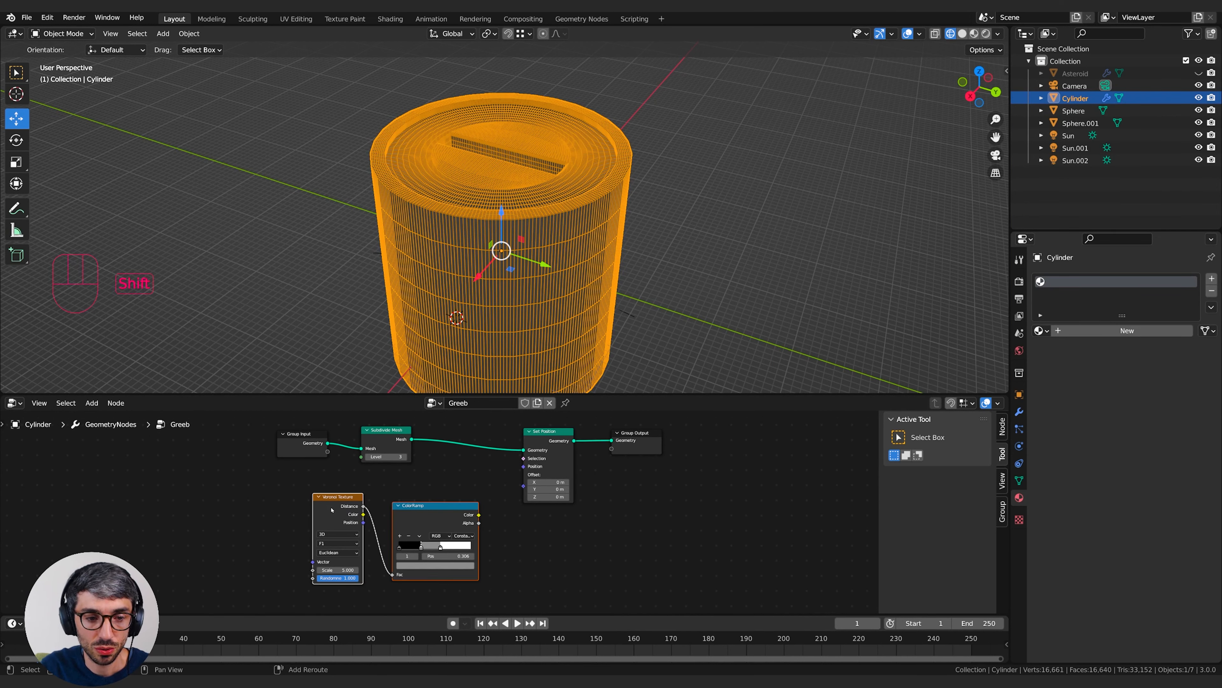
pyautogui.press('g')
pyautogui.click(236, 509)
pyautogui.click(486, 454)
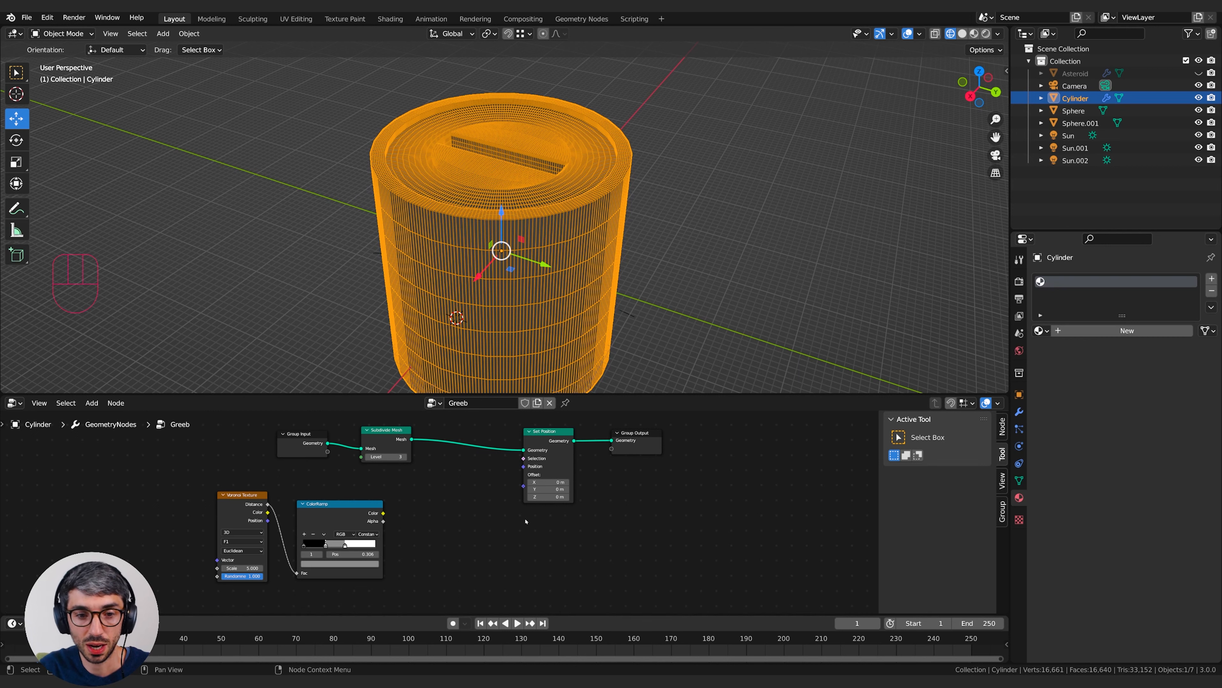
# - Examine how the Crater node tree feeds the Set Position offset, and return to the Greeb tree
pyautogui.click(432, 404)
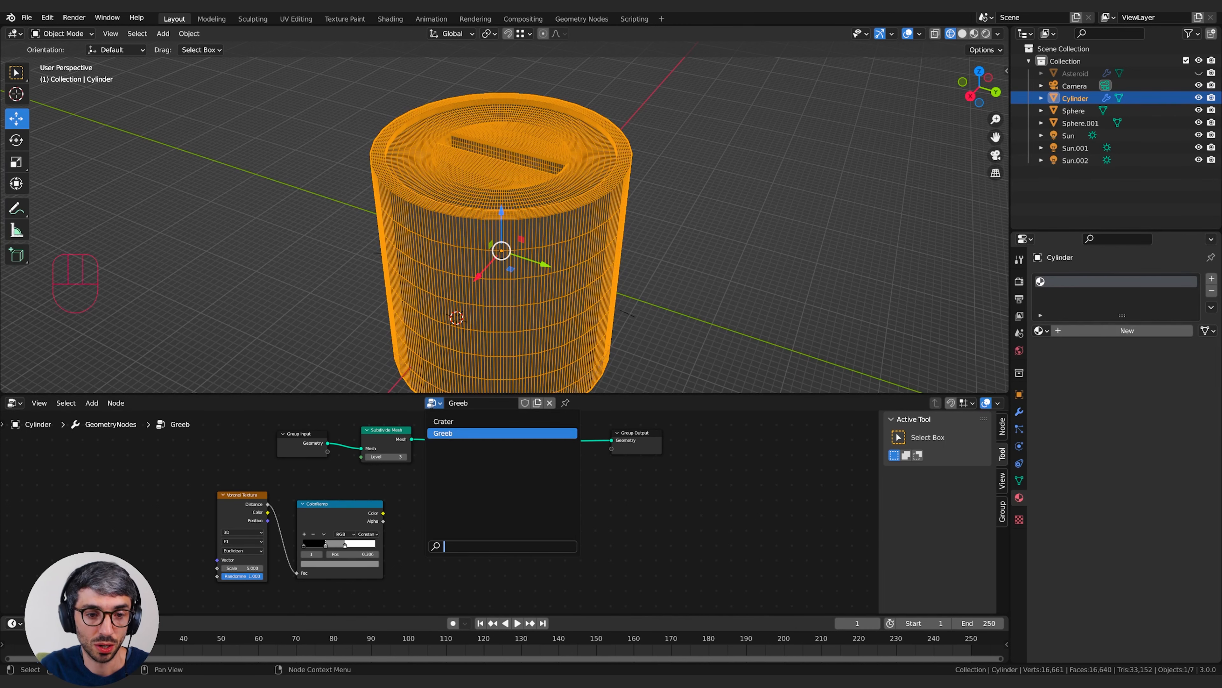
pyautogui.click(432, 404)
pyautogui.click(457, 417)
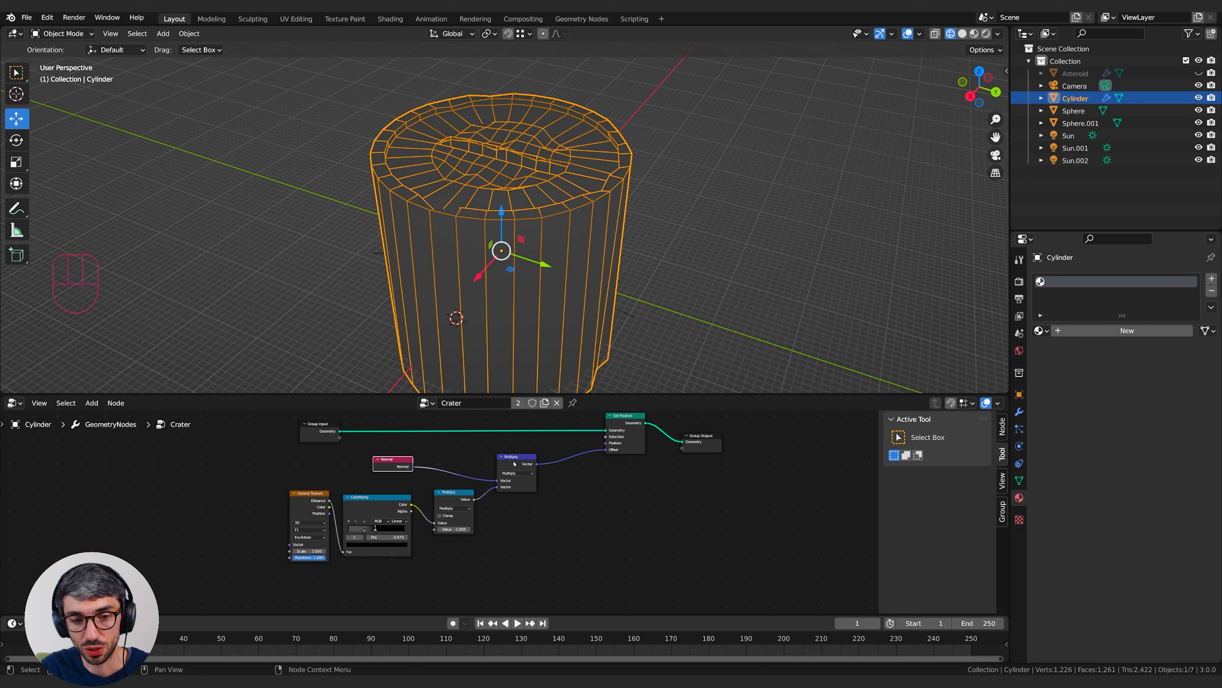
pyautogui.click(514, 463)
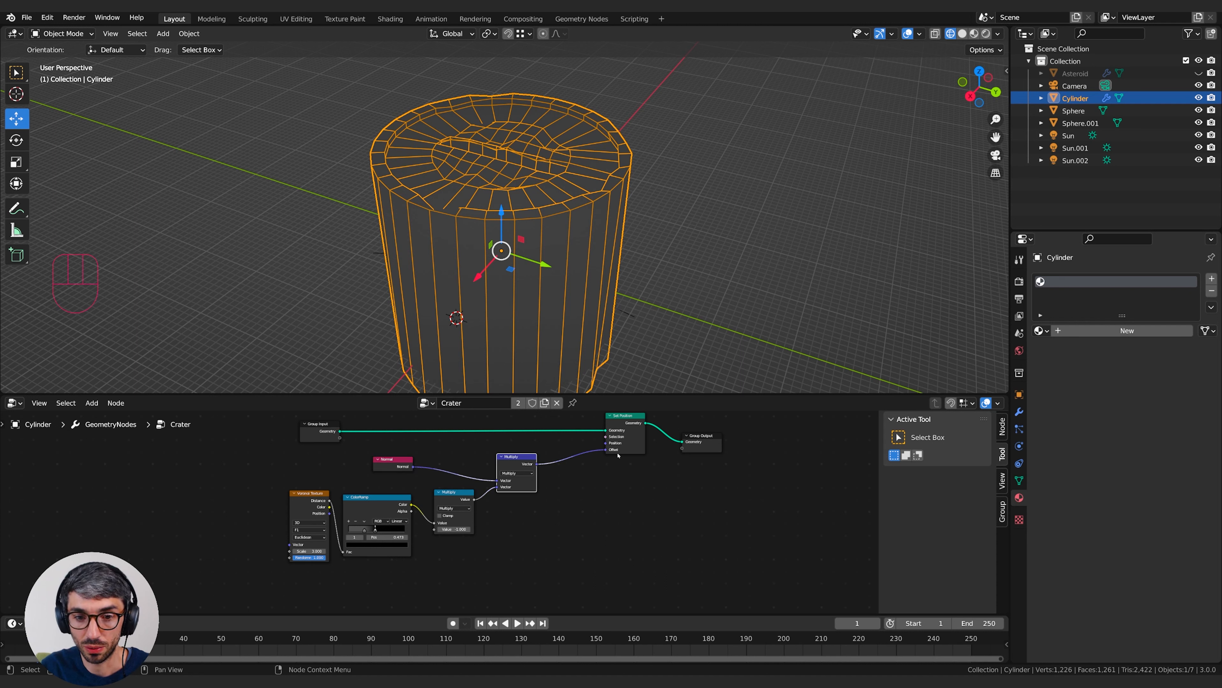
pyautogui.click(425, 403)
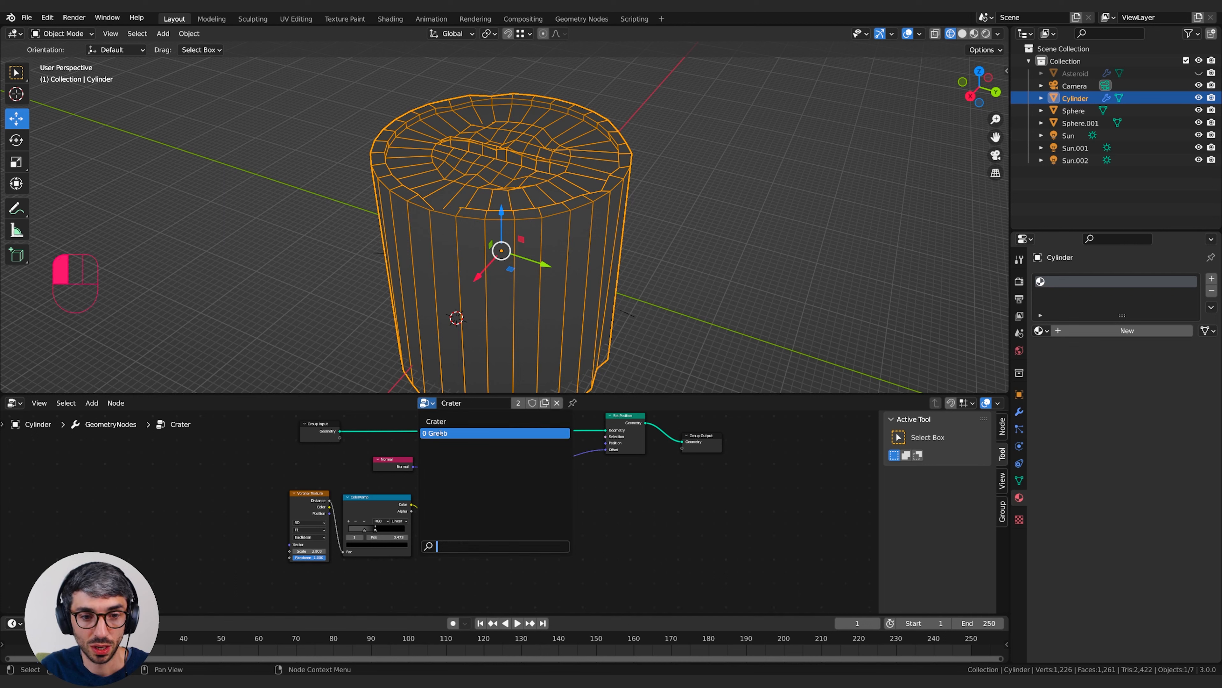
pyautogui.click(481, 428)
# - Add a Normal input node just above the ColorRamp in the Greeb tree
pyautogui.hotkey('shift', 'a')
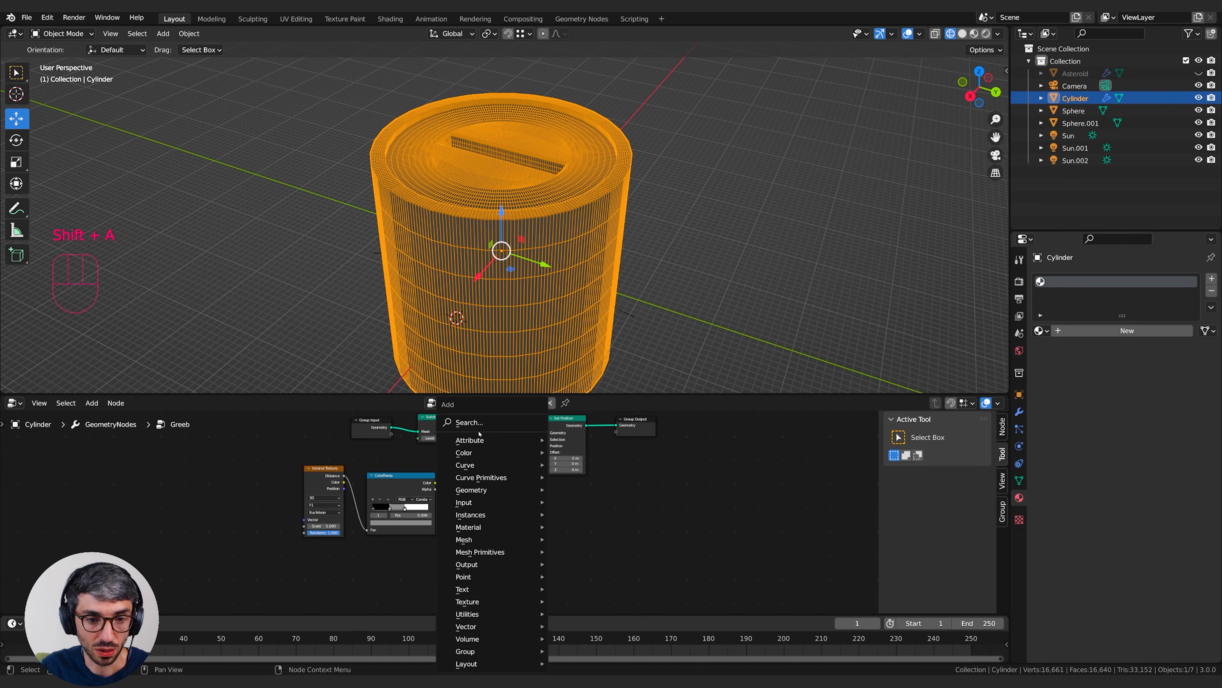
pyautogui.click(482, 421)
pyautogui.write('set pos')
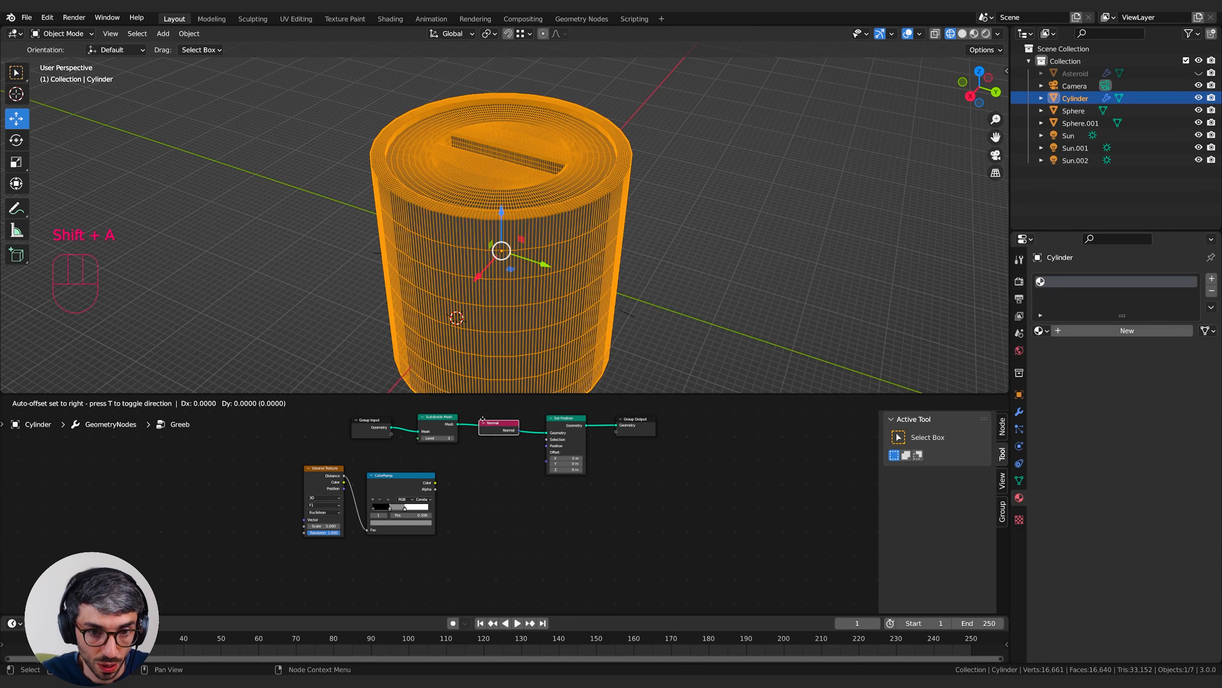
pyautogui.click(387, 448)
# - Add a Vector Math node to the right of the ColorRamp and set its operation to Multiply
pyautogui.hotkey('shift', 'a')
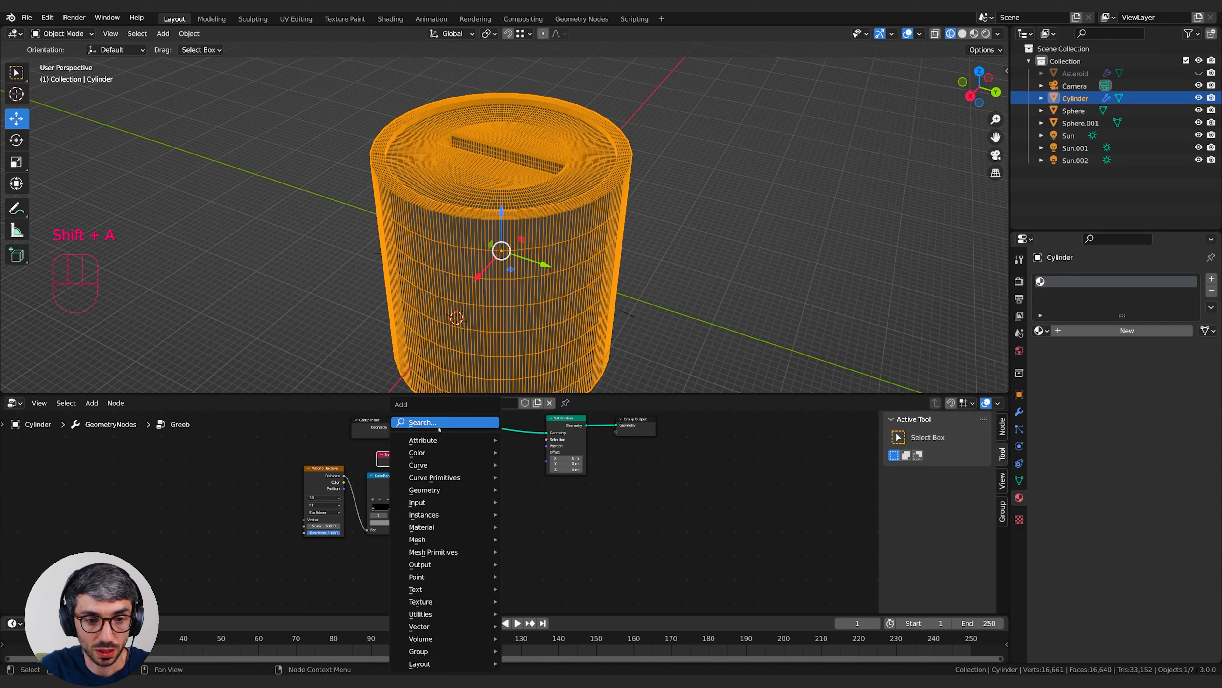
pyautogui.click(438, 424)
pyautogui.write('mi')
pyautogui.press('BackSpace')
pyautogui.press('BackSpace')
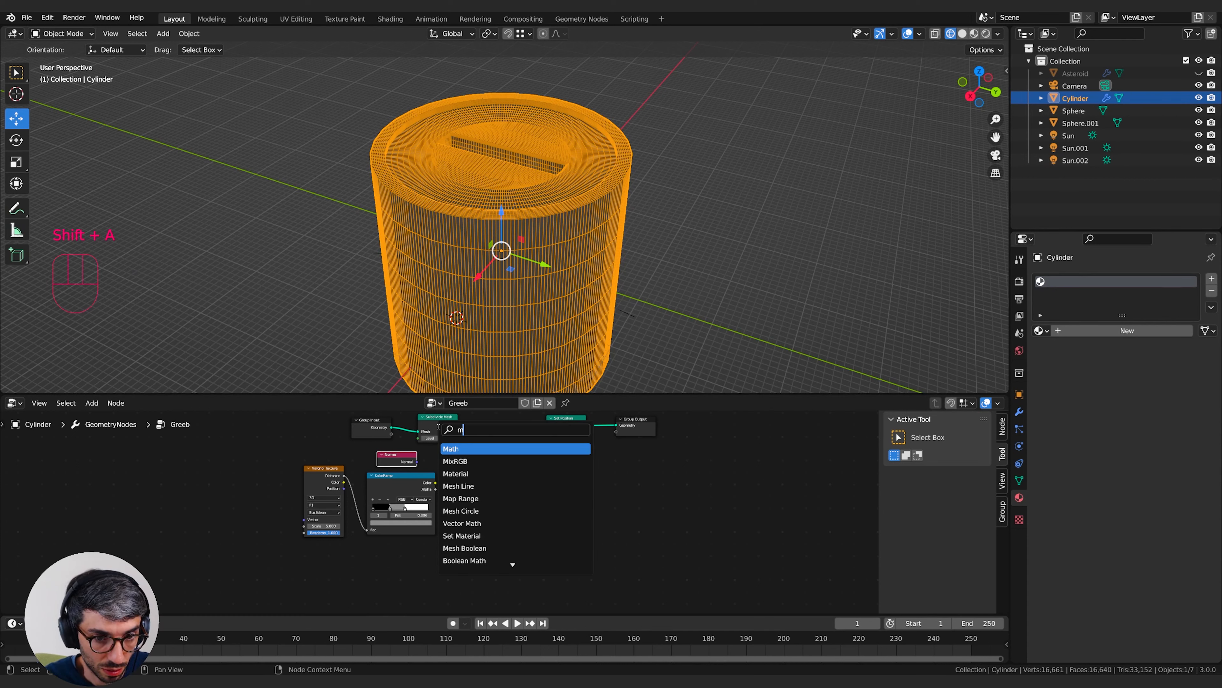
pyautogui.write('vec')
pyautogui.click(462, 461)
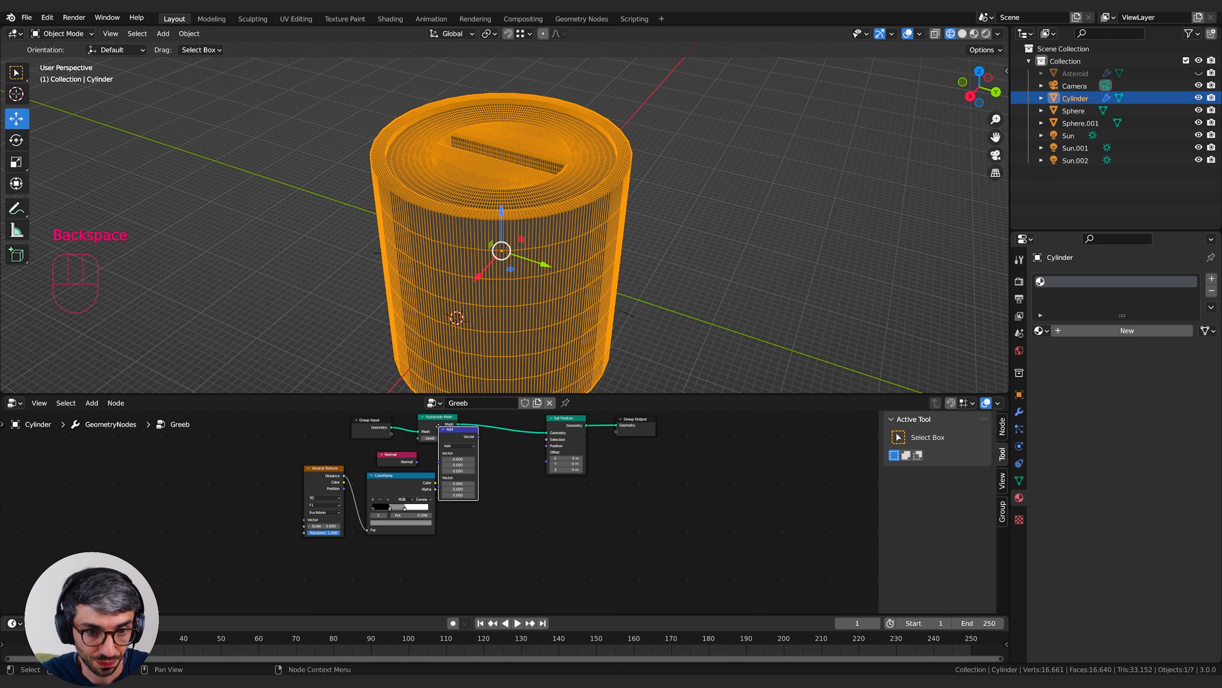
pyautogui.click(478, 490)
pyautogui.click(478, 489)
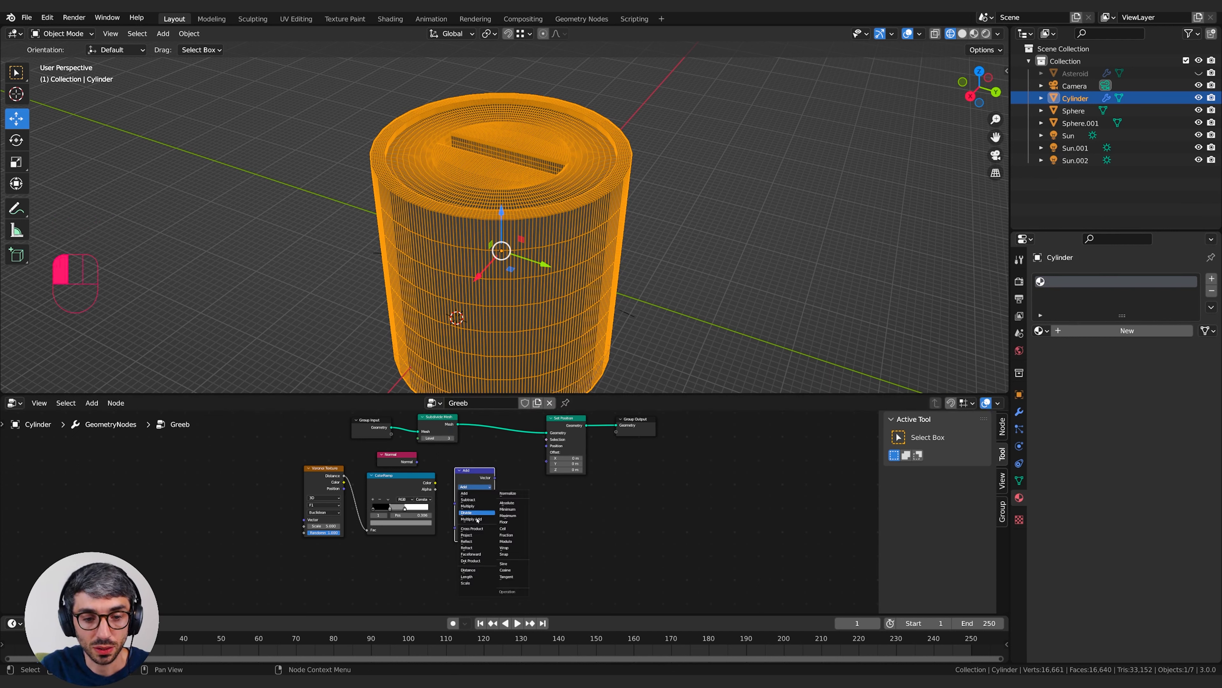
pyautogui.click(476, 506)
# - Feed the Normal and the ColorRamp Color into the vector Multiply node, and connect its result to the Set Position Offset
pyautogui.moveTo(346, 467); pyautogui.dragTo(405, 501)
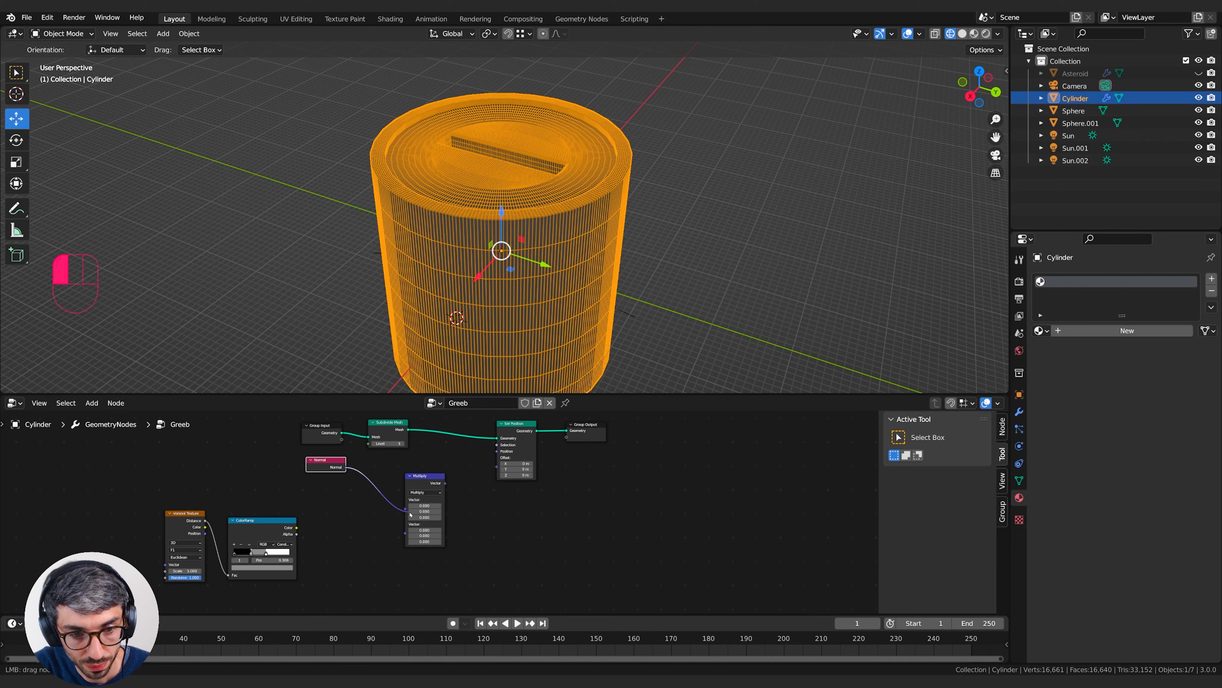
pyautogui.moveTo(296, 527); pyautogui.dragTo(406, 515)
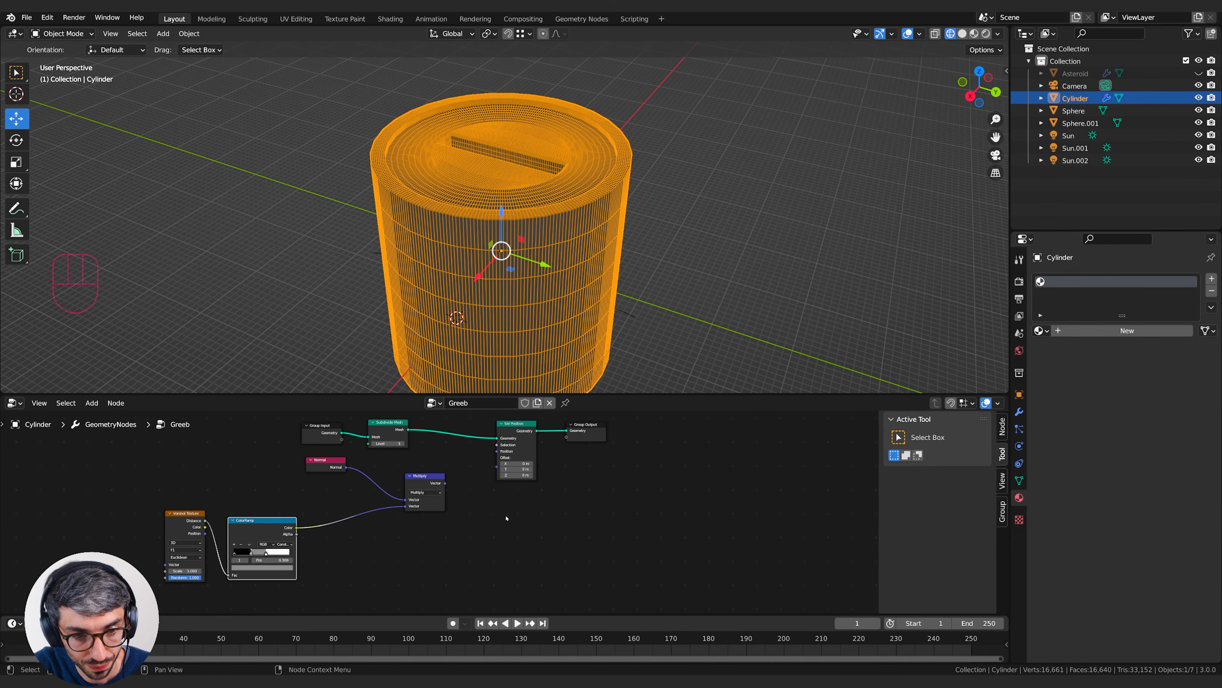
pyautogui.moveTo(406, 515); pyautogui.dragTo(368, 523, button='middle')
pyautogui.moveTo(408, 492); pyautogui.dragTo(460, 466)
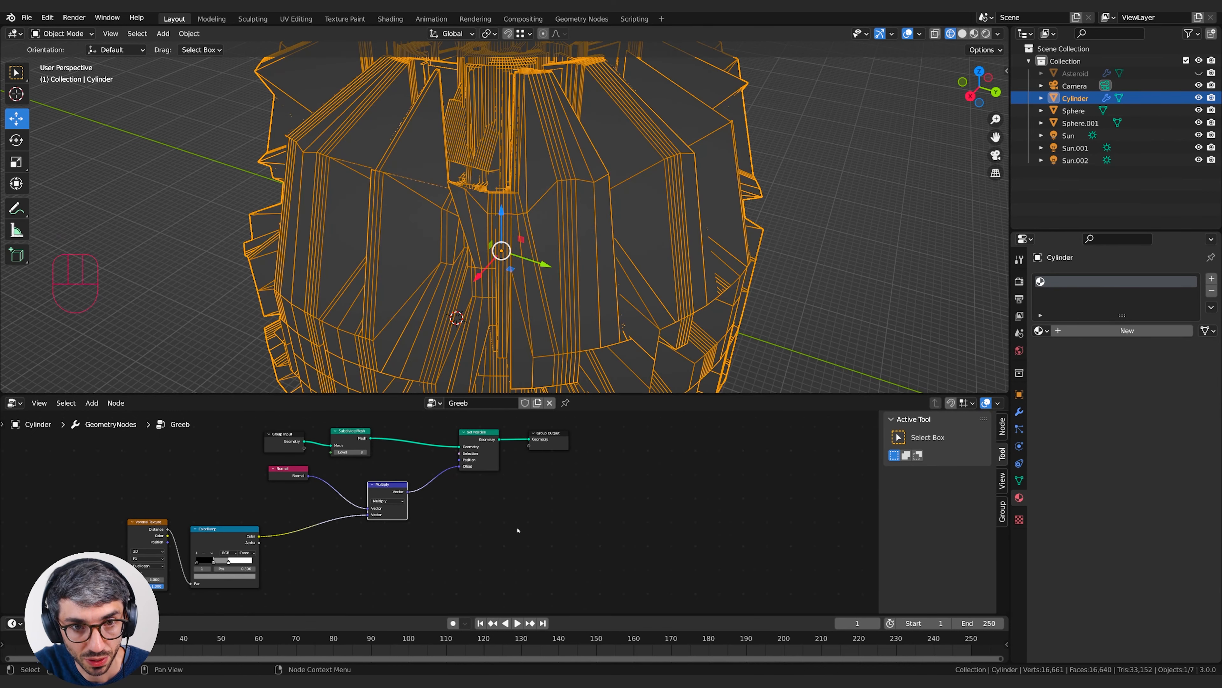
# - Switch the 3D viewport to Solid shading to inspect the displaced cylinder
pyautogui.moveTo(529, 337); pyautogui.dragTo(559, 308, button='middle')
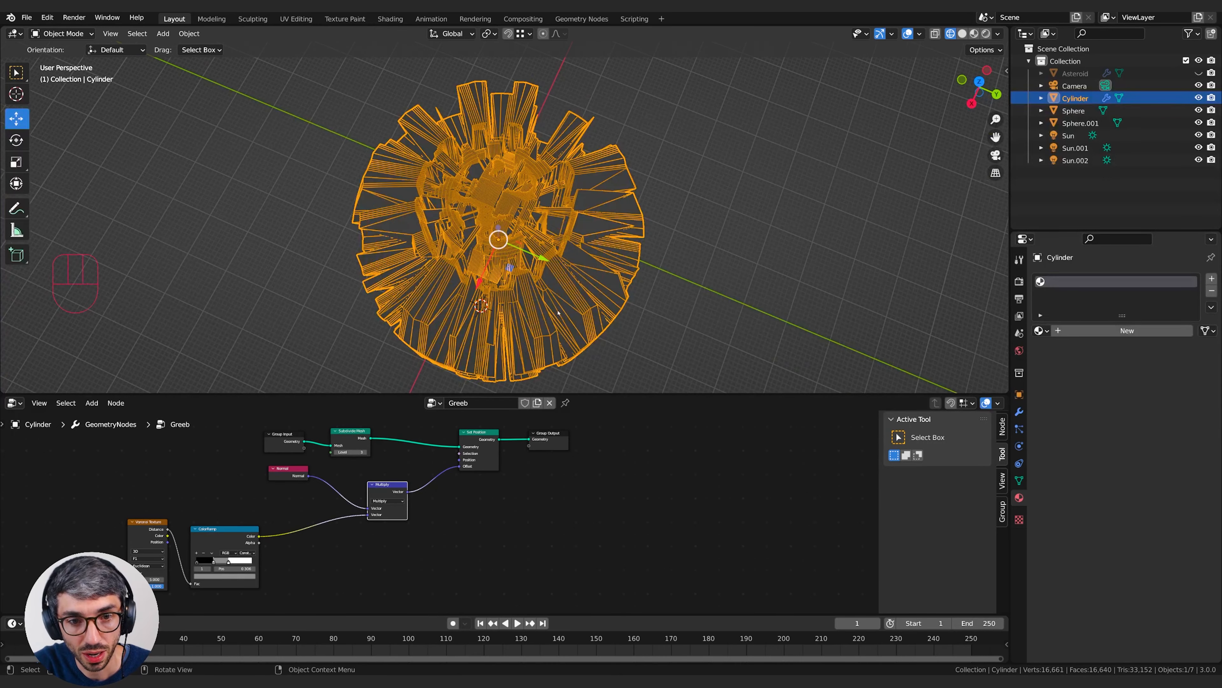
pyautogui.click(963, 33)
pyautogui.moveTo(763, 210); pyautogui.dragTo(751, 255, button='middle')
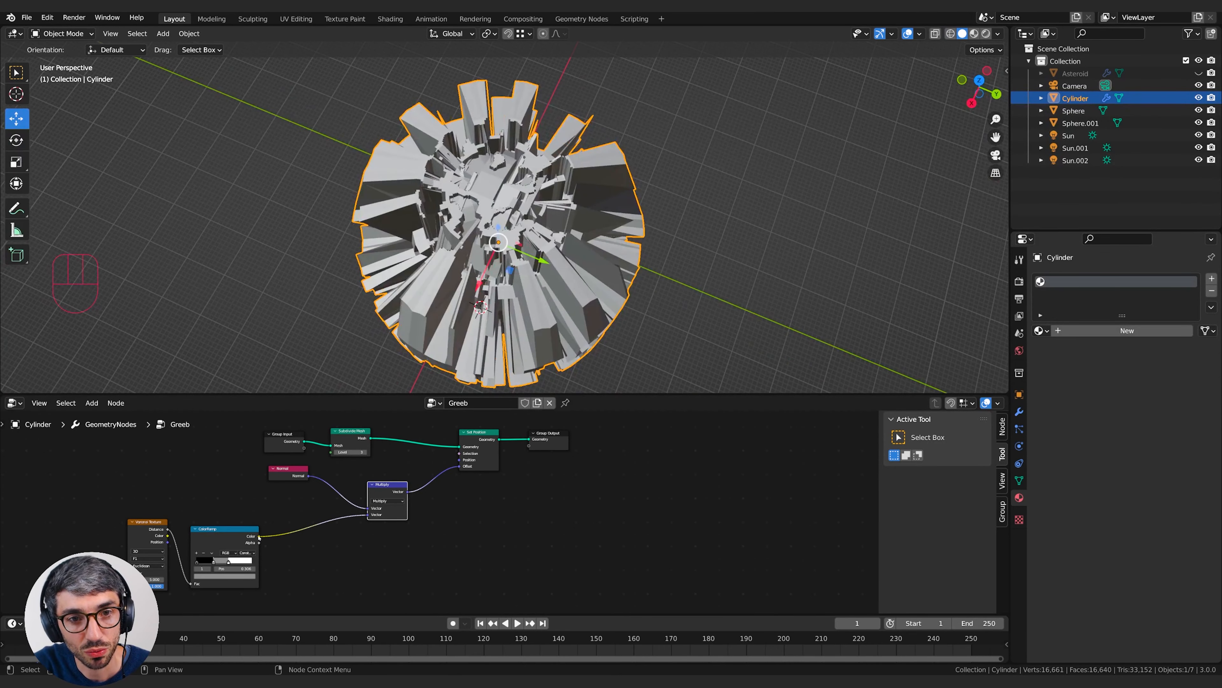
# - Change the Voronoi Texture distance metric from Euclidean to Chebychev
pyautogui.moveTo(466, 545); pyautogui.dragTo(618, 514, button='middle')
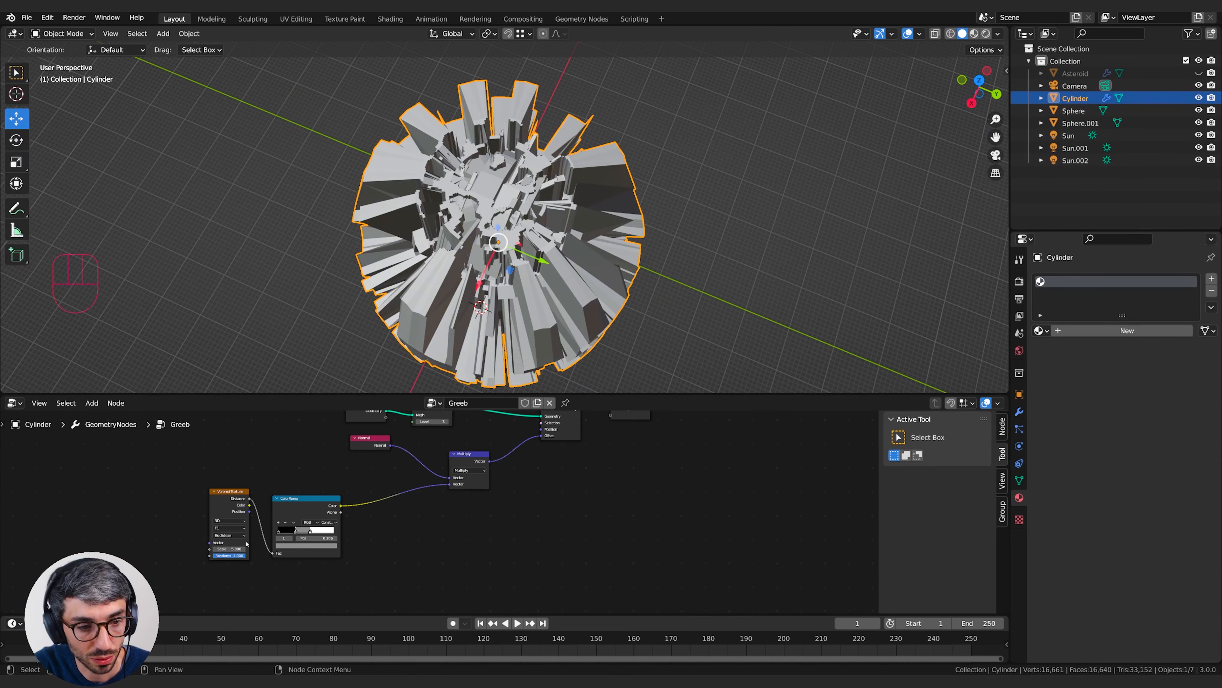
pyautogui.click(230, 535)
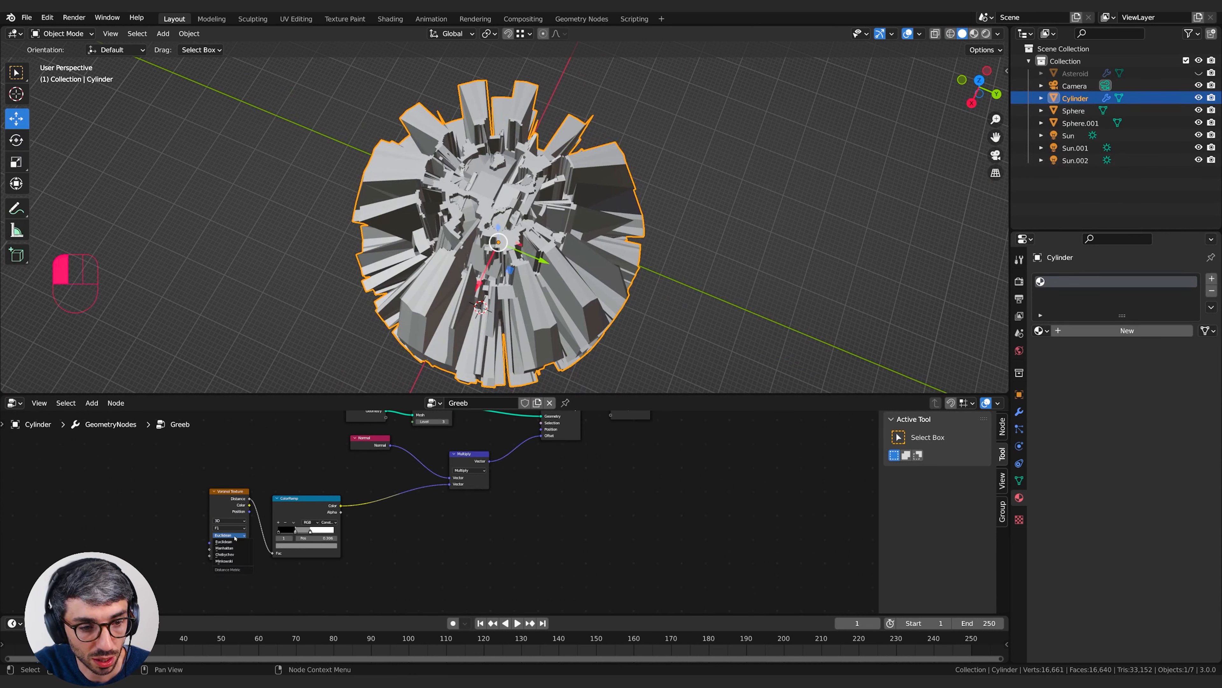
pyautogui.click(229, 556)
pyautogui.moveTo(539, 270); pyautogui.dragTo(531, 205, button='middle')
# - Insert a Math node on the link between the ColorRamp and the vector Multiply node
pyautogui.moveTo(544, 502); pyautogui.dragTo(571, 513, button='middle')
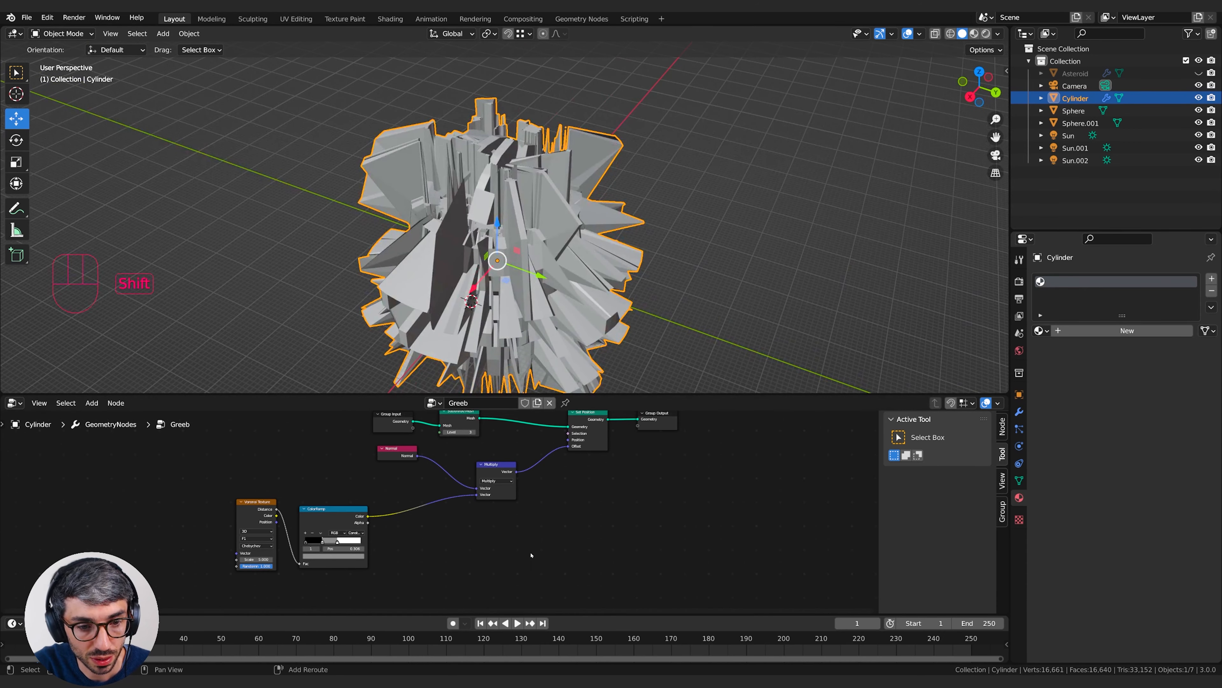
pyautogui.hotkey('shift', 'a')
pyautogui.click(481, 423)
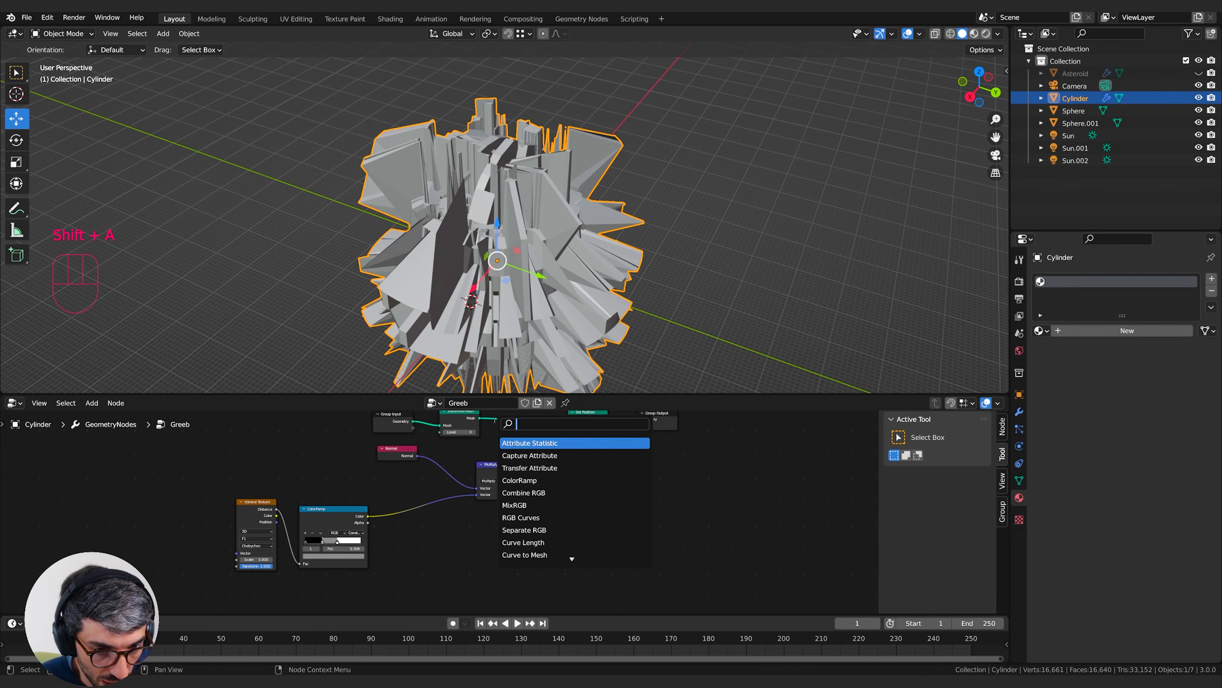
pyautogui.write('vecto')
pyautogui.press('BackSpace')
pyautogui.press('BackSpace')
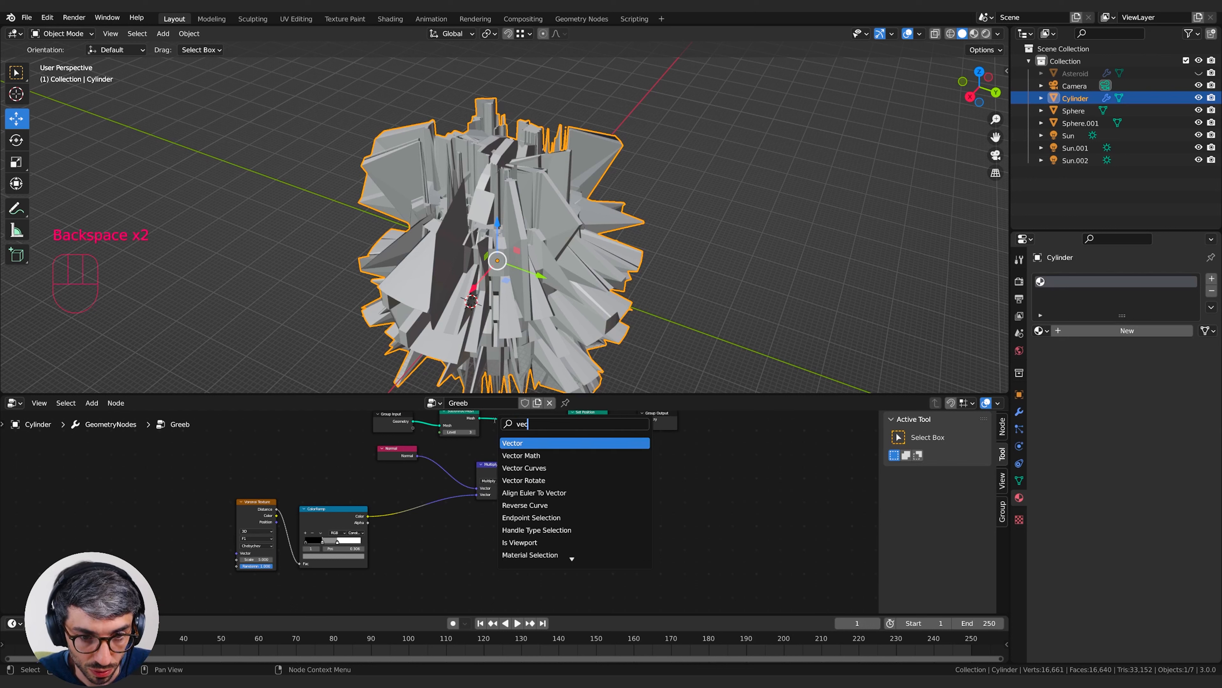
pyautogui.press('Down')
pyautogui.press('BackSpace')
pyautogui.press('BackSpace')
pyautogui.press('BackSpace')
pyautogui.write('add')
pyautogui.press('Return')
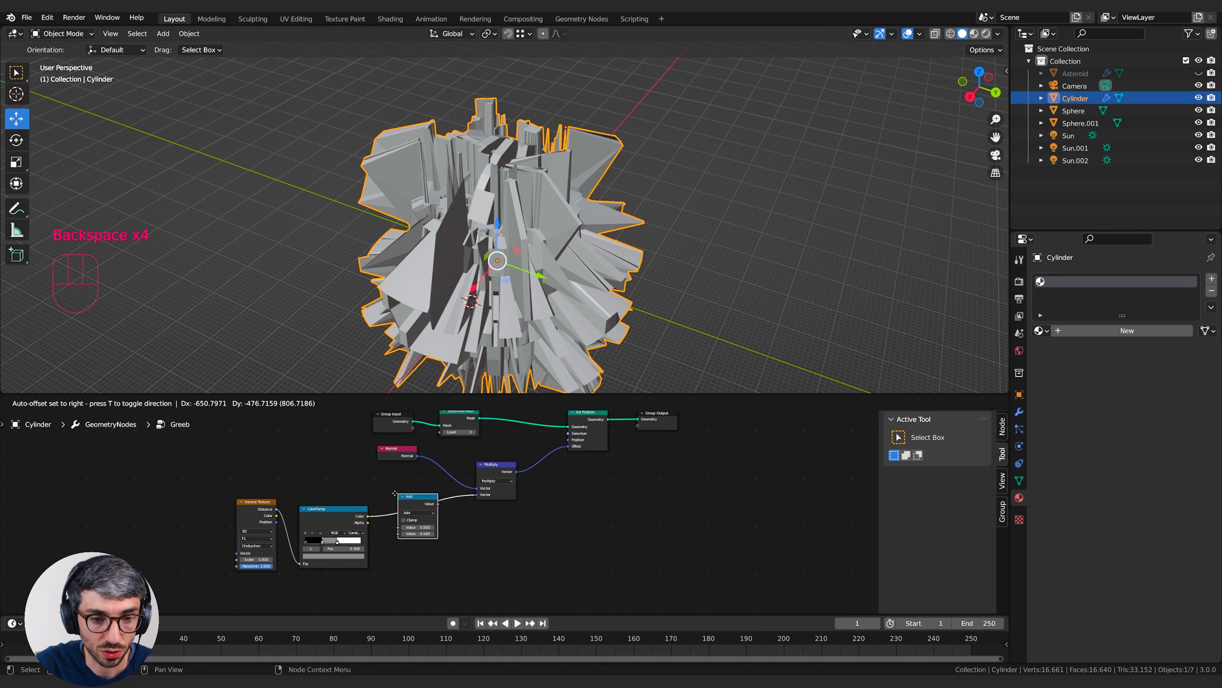
pyautogui.click(398, 498)
# - Set the new Math node's operation to Multiply and lower its second value to reduce the displacement
pyautogui.click(423, 517)
pyautogui.click(424, 543)
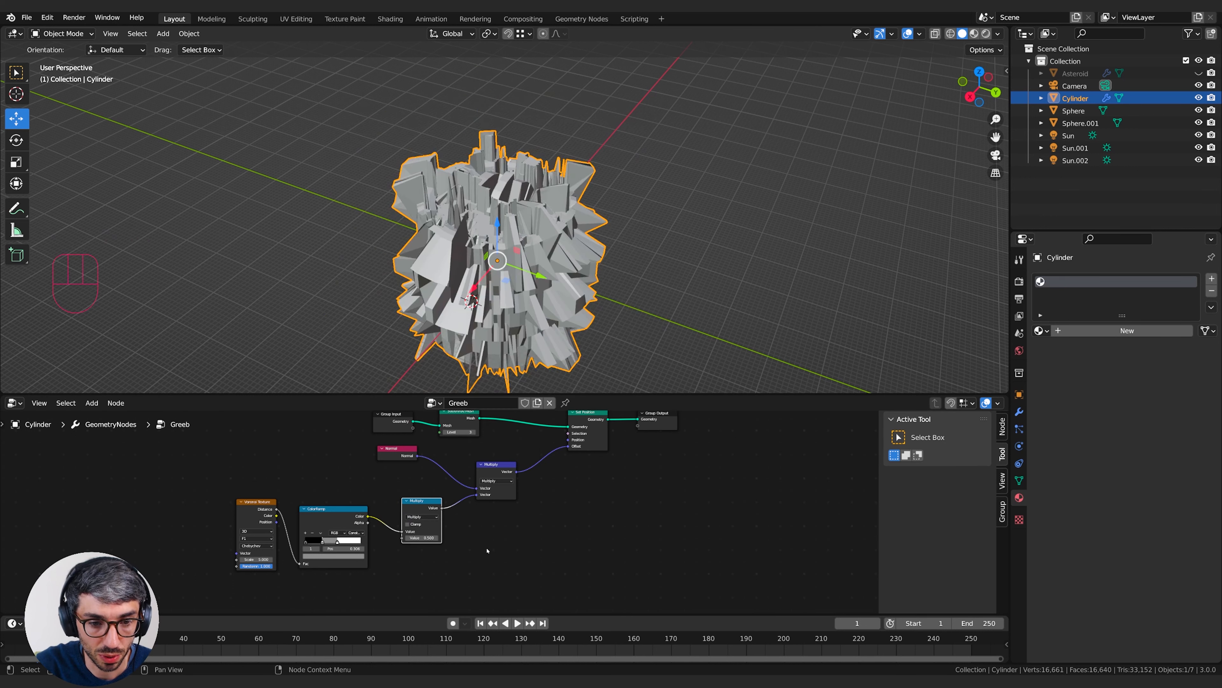
pyautogui.moveTo(438, 551); pyautogui.dragTo(501, 554, button='middle')
pyautogui.keyDown('shift'); pyautogui.moveTo(485, 540); pyautogui.dragTo(423, 540); pyautogui.keyUp('shift')
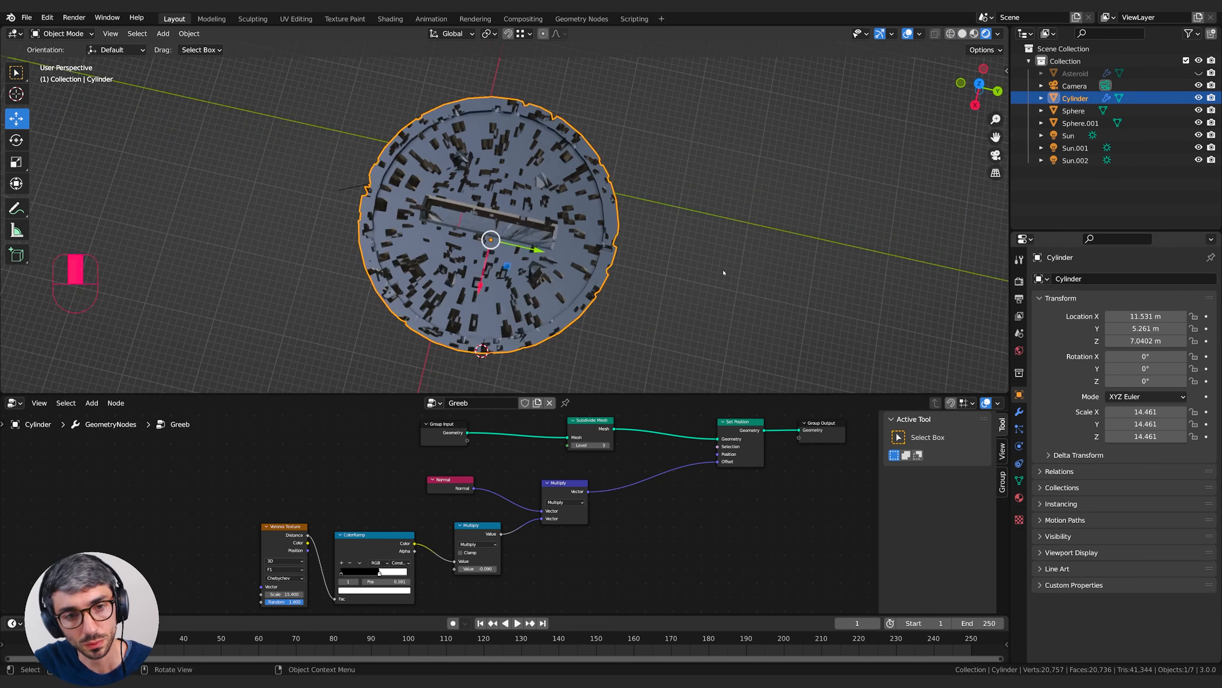
# - Try the ColorRamp's white stop closer to the black stop, and move it back to compare the block patterns
pyautogui.moveTo(775, 231); pyautogui.dragTo(775, 277, button='middle')
pyautogui.moveTo(694, 277); pyautogui.dragTo(674, 311, button='middle')
pyautogui.moveTo(379, 572); pyautogui.dragTo(366, 574)
pyautogui.scroll(4, 645, 322)
pyautogui.moveTo(645, 322); pyautogui.dragTo(683, 298, button='middle')
pyautogui.moveTo(367, 573); pyautogui.dragTo(378, 573)
pyautogui.moveTo(770, 289); pyautogui.dragTo(713, 229, button='middle')
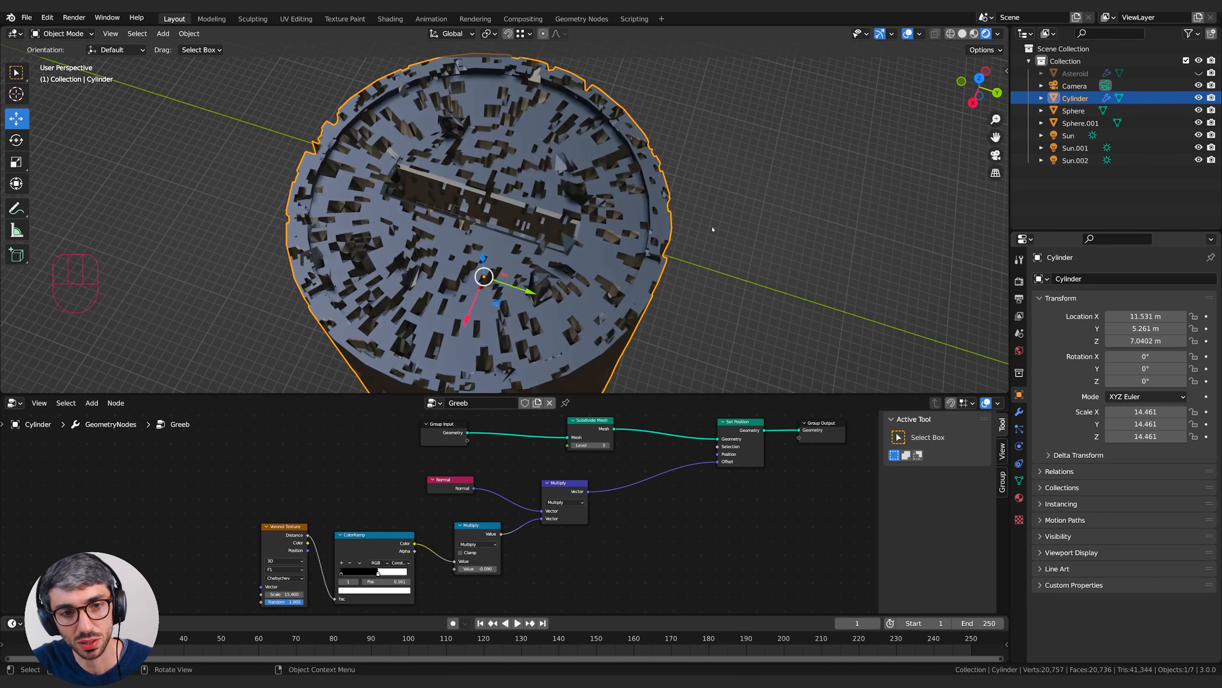
# - Lower the Voronoi Texture scale to 1.900 for larger blocks
pyautogui.moveTo(292, 578); pyautogui.dragTo(303, 553, button='middle')
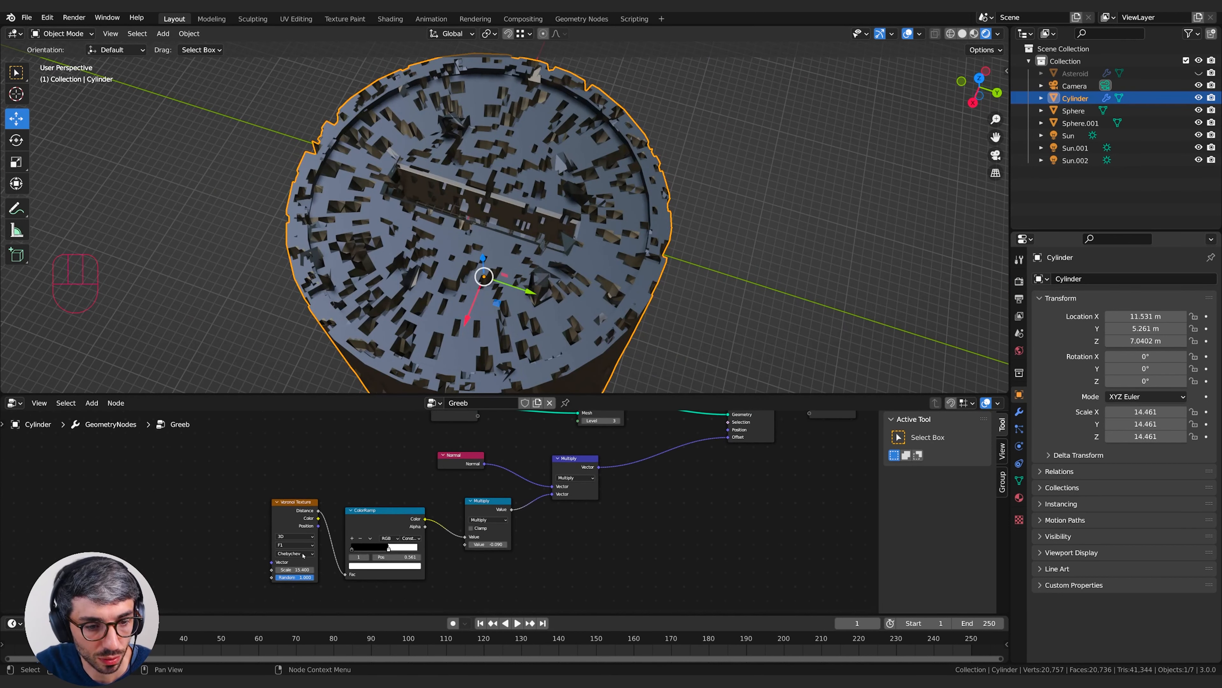
pyautogui.moveTo(299, 570); pyautogui.dragTo(175, 569)
pyautogui.moveTo(354, 480); pyautogui.dragTo(332, 537, button='middle')
# - Reduce the Subdivide Mesh level to 1
pyautogui.moveTo(536, 494); pyautogui.dragTo(532, 518, button='middle')
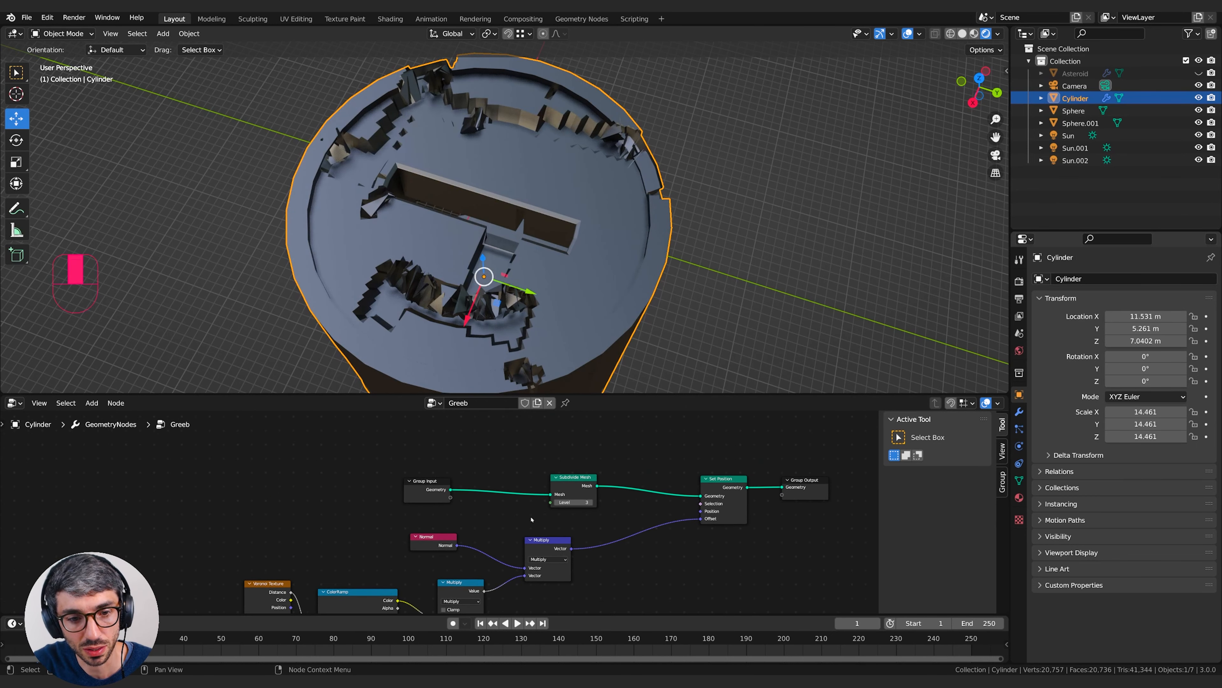
pyautogui.click(556, 502)
pyautogui.click(557, 502)
pyautogui.moveTo(394, 213); pyautogui.dragTo(622, 379, button='middle')
# - Move the ColorRamp's white stop to position 0.404 and raise the Math Multiply value above zero to push the blocks outward
pyautogui.keyDown('shift'); pyautogui.moveTo(663, 559); pyautogui.dragTo(663, 499, button='middle'); pyautogui.keyUp('shift')
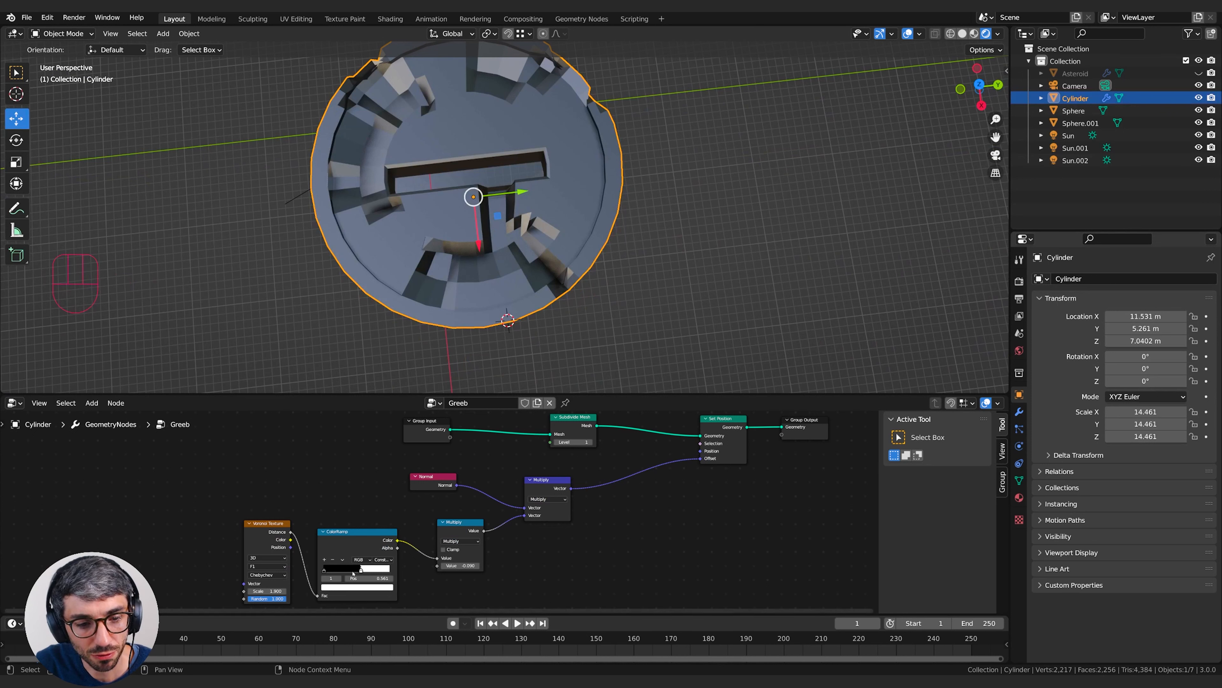
pyautogui.moveTo(353, 572)
pyautogui.mouseDown()
pyautogui.moveTo(384, 572)
pyautogui.moveTo(351, 571)
pyautogui.mouseUp()
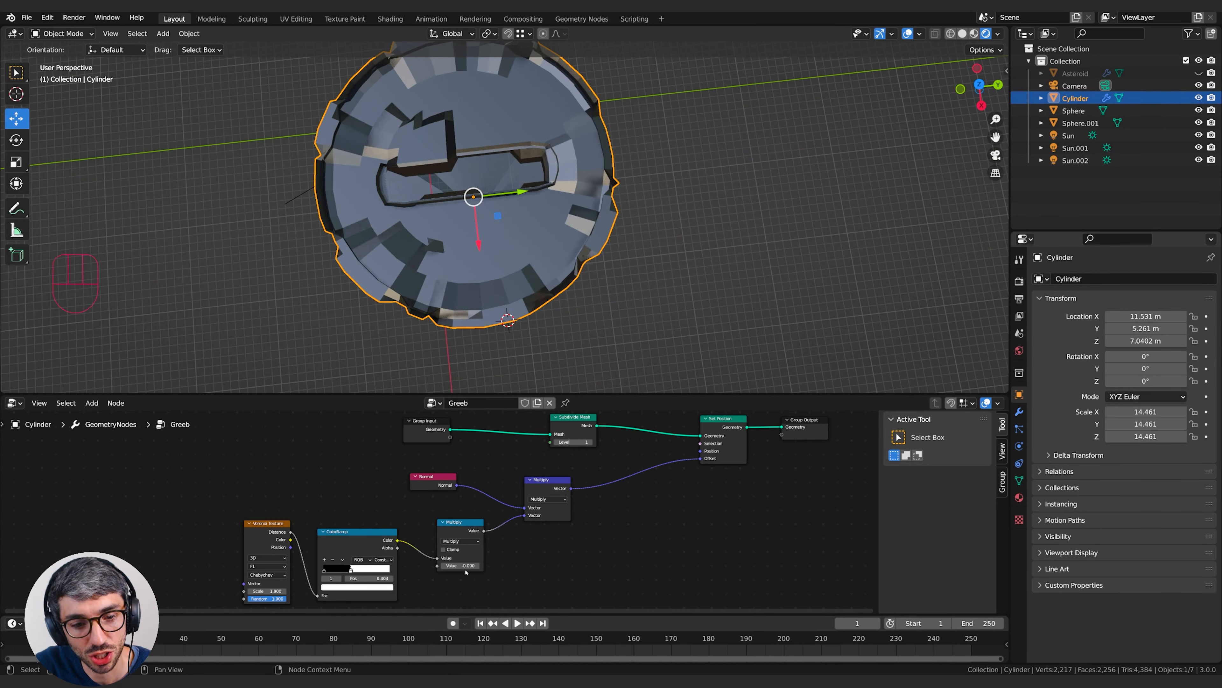
pyautogui.keyDown('shift'); pyautogui.moveTo(465, 571); pyautogui.dragTo(505, 571); pyautogui.keyUp('shift')
# - Set the Voronoi Texture randomness to 0 and its scale to 0.710, with the ColorRamp's white stop at position 0.439
pyautogui.moveTo(506, 281); pyautogui.dragTo(495, 253, button='middle')
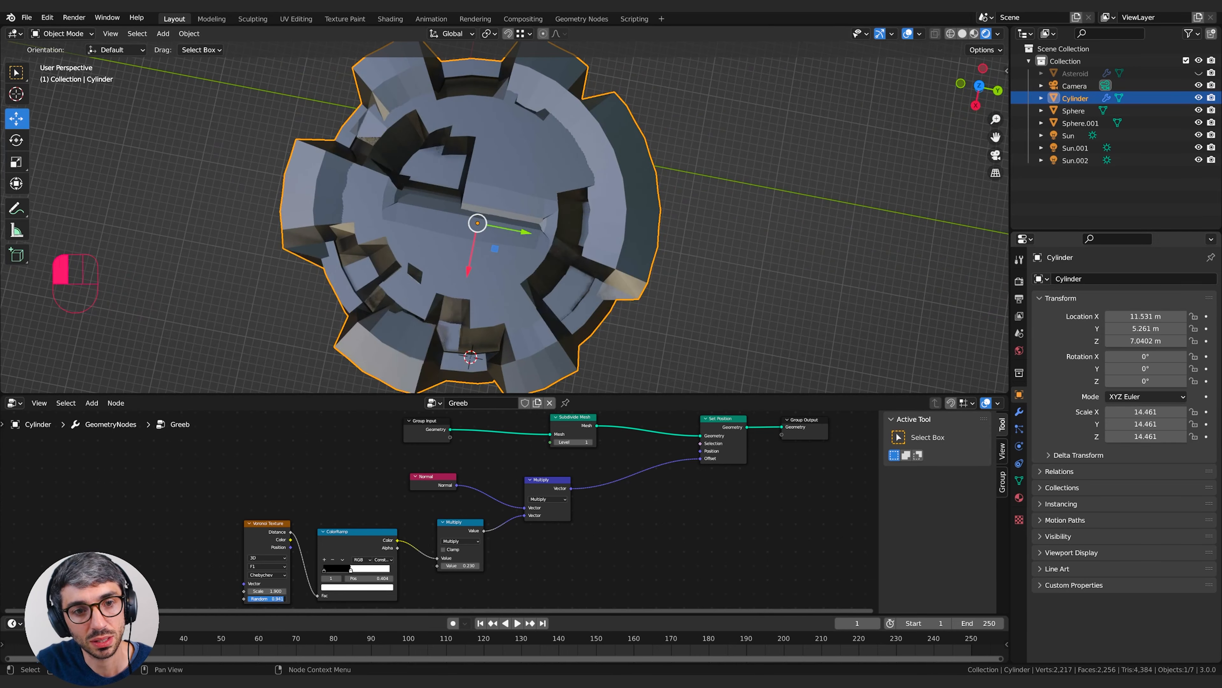
pyautogui.moveTo(474, 299); pyautogui.dragTo(498, 311, button='middle')
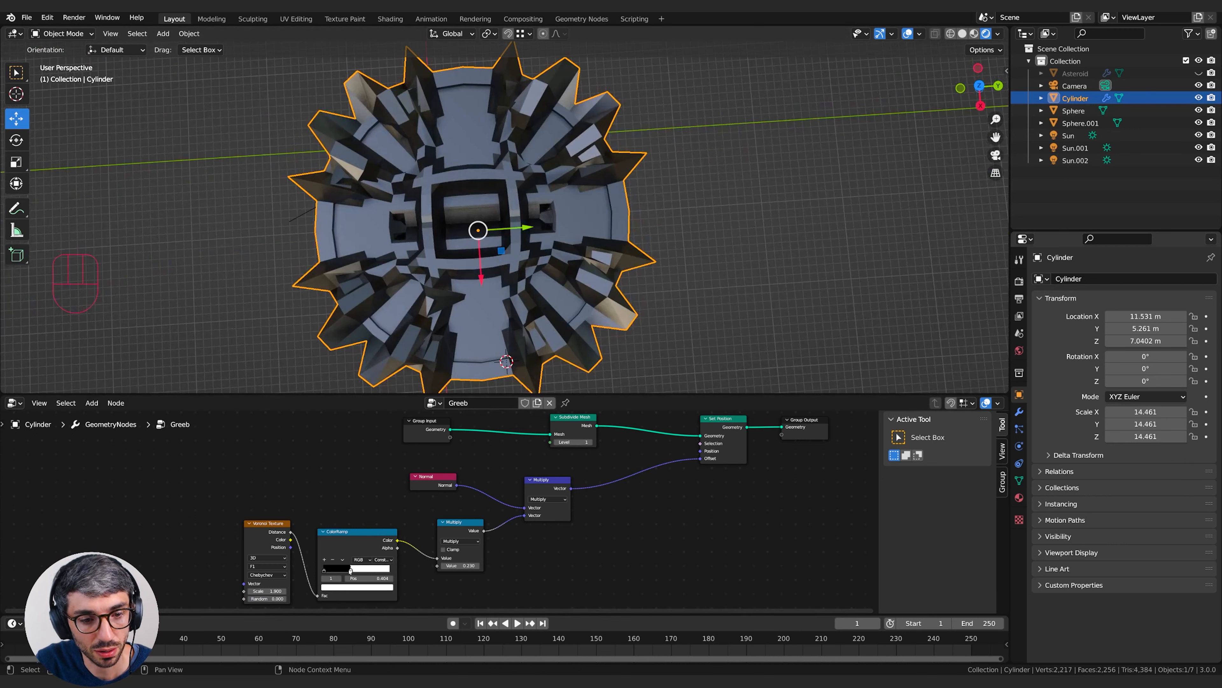
pyautogui.moveTo(350, 571)
pyautogui.mouseDown()
pyautogui.moveTo(327, 576)
pyautogui.moveTo(351, 574)
pyautogui.mouseUp()
pyautogui.keyDown('shift'); pyautogui.moveTo(268, 591); pyautogui.dragTo(212, 591); pyautogui.keyUp('shift')
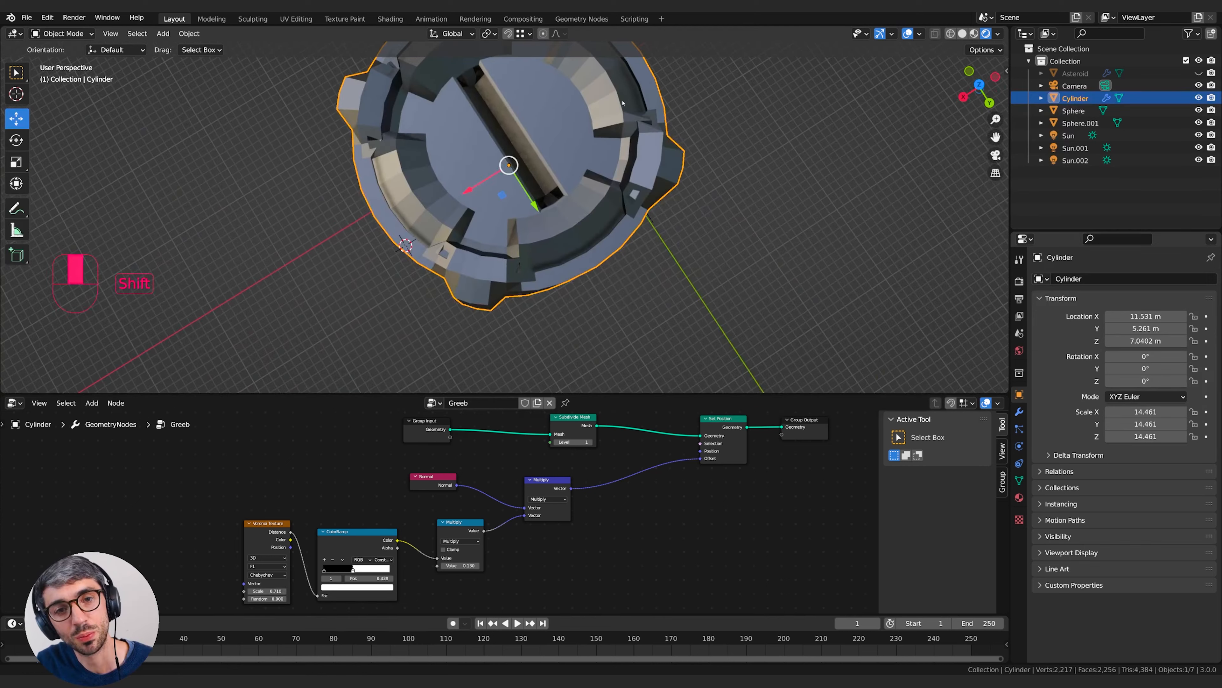
# - Move the Voronoi Texture node higher so it sits above the level of the ColorRamp
pyautogui.moveTo(622, 102); pyautogui.dragTo(690, 144, button='middle')
pyautogui.moveTo(266, 524); pyautogui.dragTo(287, 464)
pyautogui.scroll(7, 300, 524)
# - Examine the Voronoi, ColorRamp and Multiply settings and the displaced top of the cylinder
pyautogui.moveTo(313, 508); pyautogui.dragTo(624, 520, button='middle')
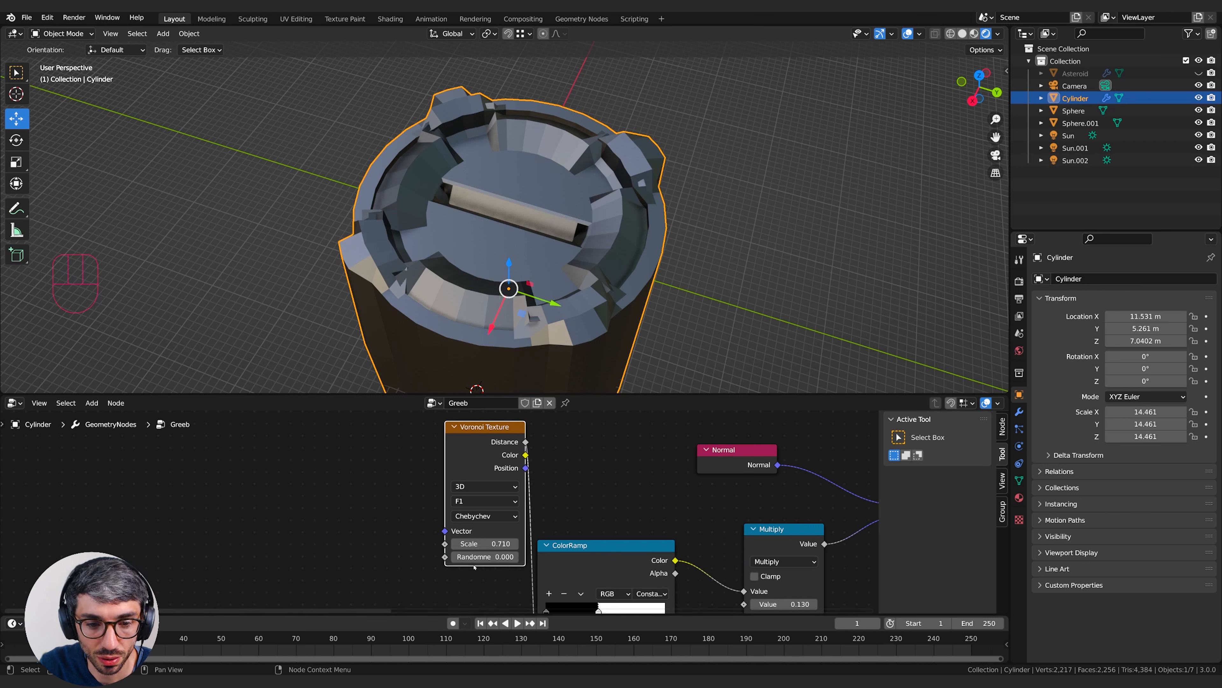
pyautogui.moveTo(484, 559); pyautogui.dragTo(340, 524, button='middle')
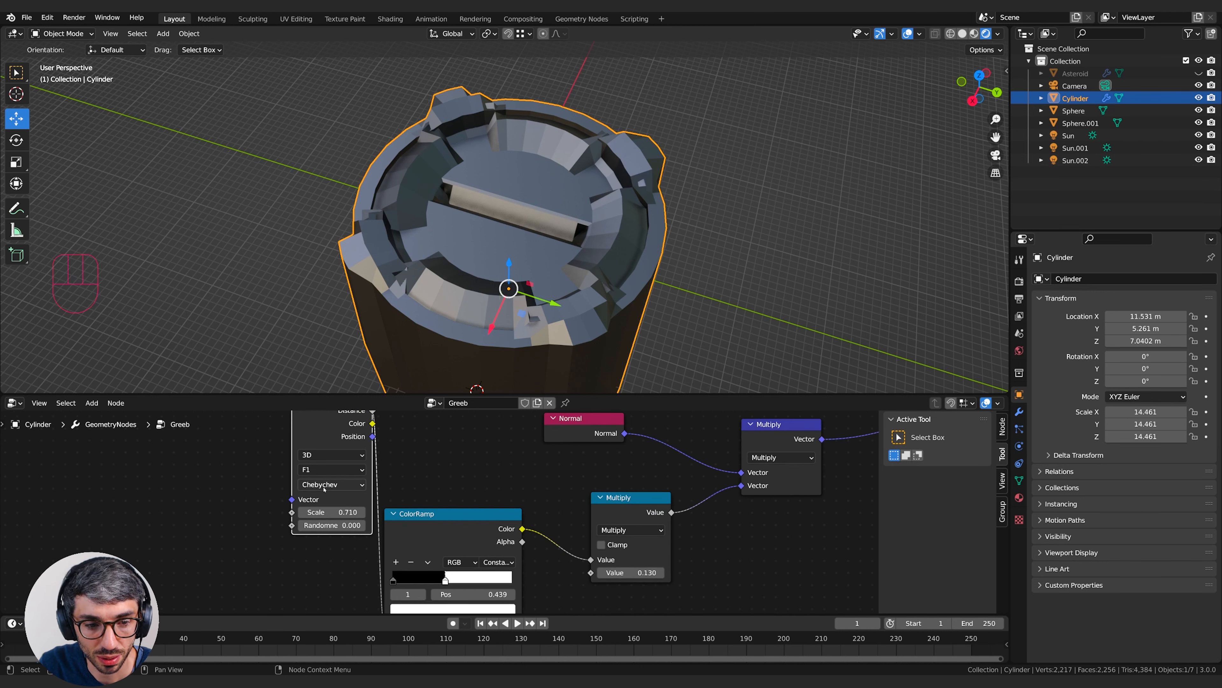
pyautogui.moveTo(485, 468); pyautogui.dragTo(413, 458, button='middle')
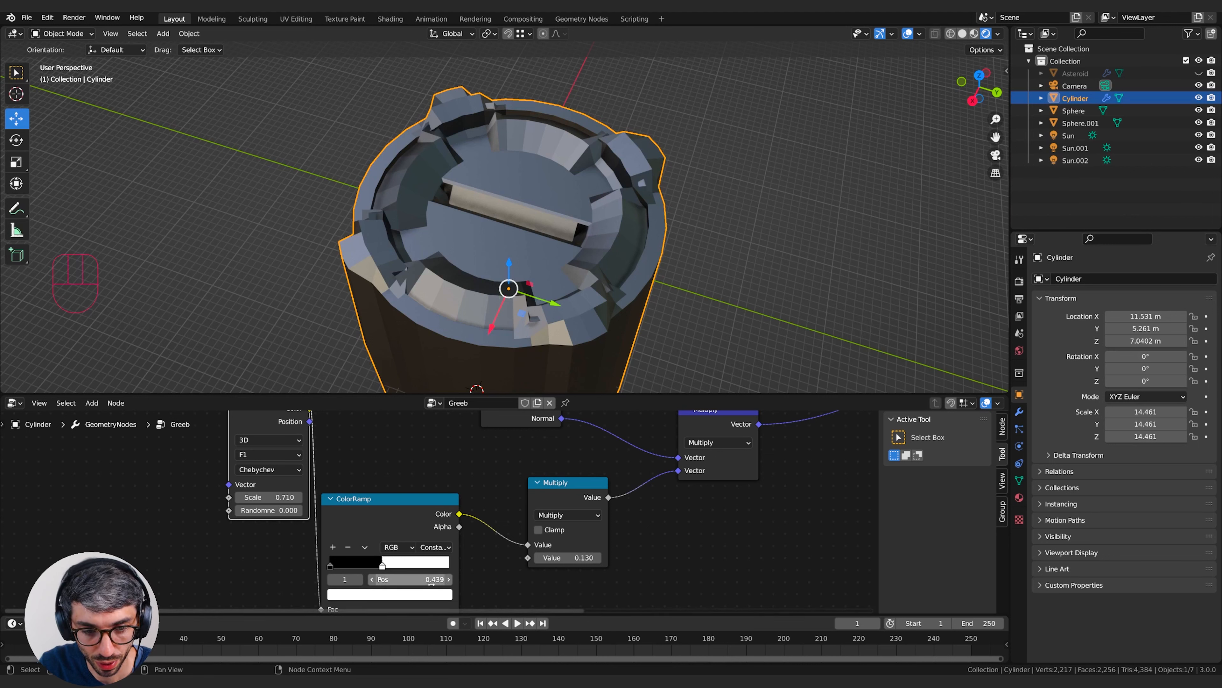
pyautogui.moveTo(588, 559); pyautogui.dragTo(536, 559, button='middle')
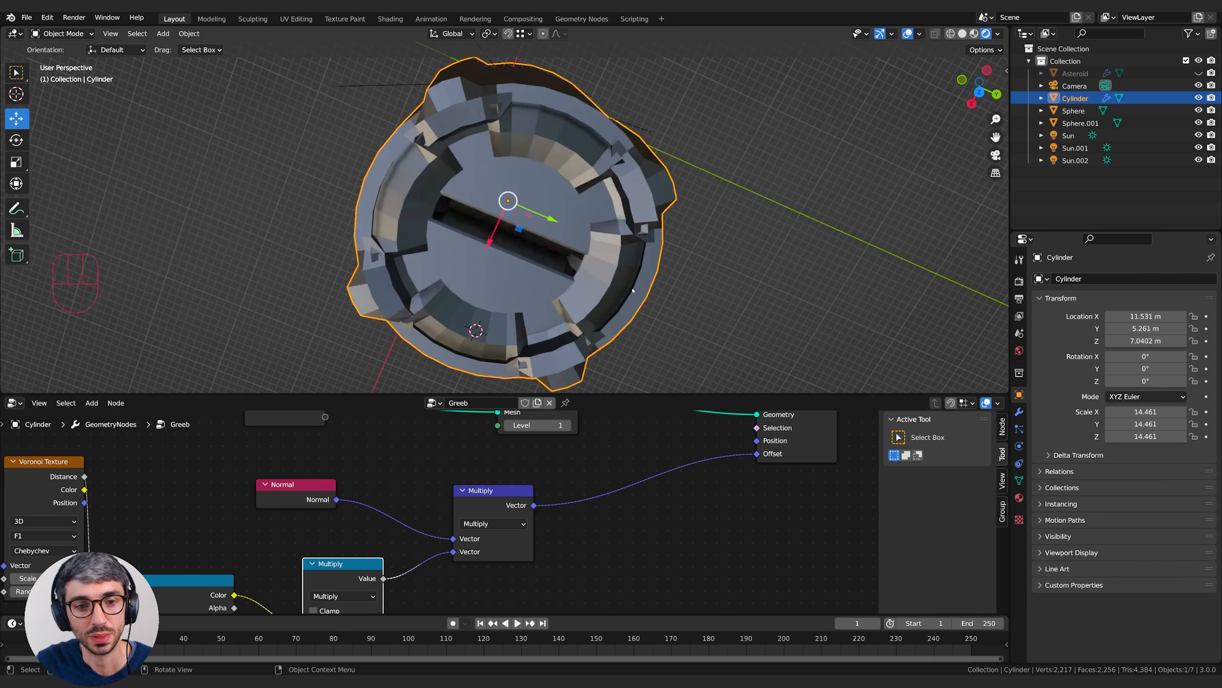
pyautogui.moveTo(655, 226); pyautogui.dragTo(607, 284, button='middle')
pyautogui.moveTo(608, 284); pyautogui.dragTo(614, 297, button='middle')
# - Enter Edit Mode on the cylinder and enable the Geometry Nodes modifier's On Cage display
pyautogui.keyDown('shift'); pyautogui.moveTo(553, 224); pyautogui.dragTo(622, 251, button='middle'); pyautogui.keyUp('shift')
pyautogui.press('Tab')
pyautogui.scroll(1, 734, 270)
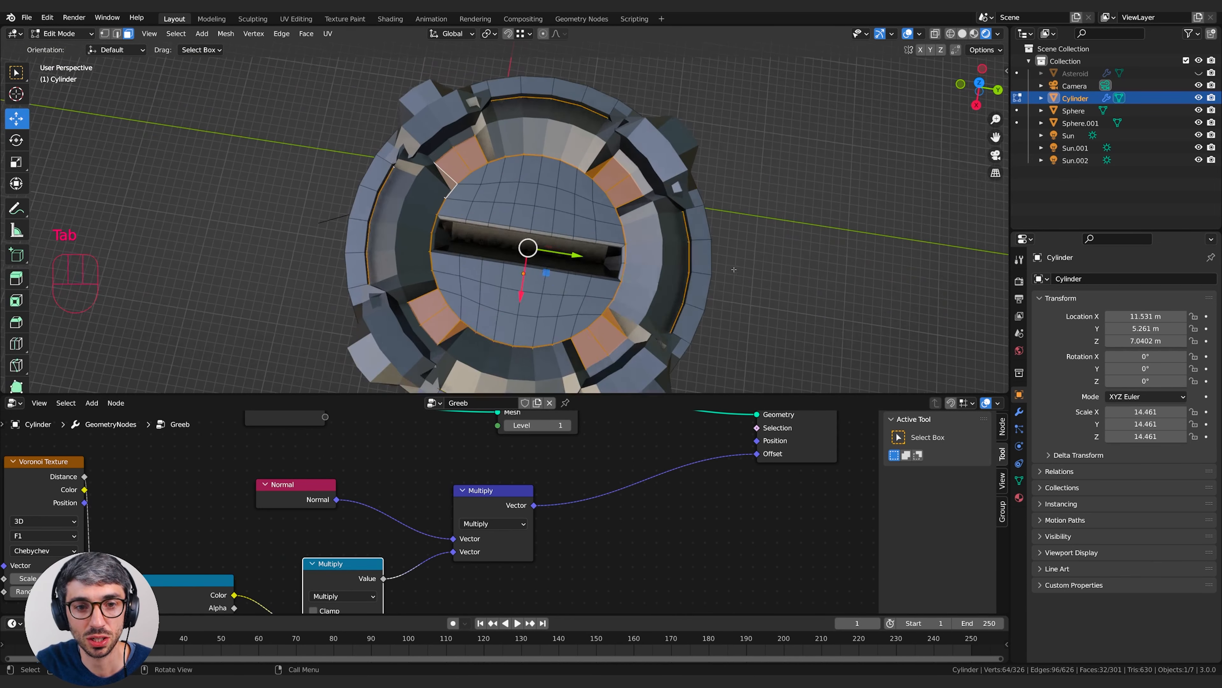
pyautogui.scroll(3, 734, 269)
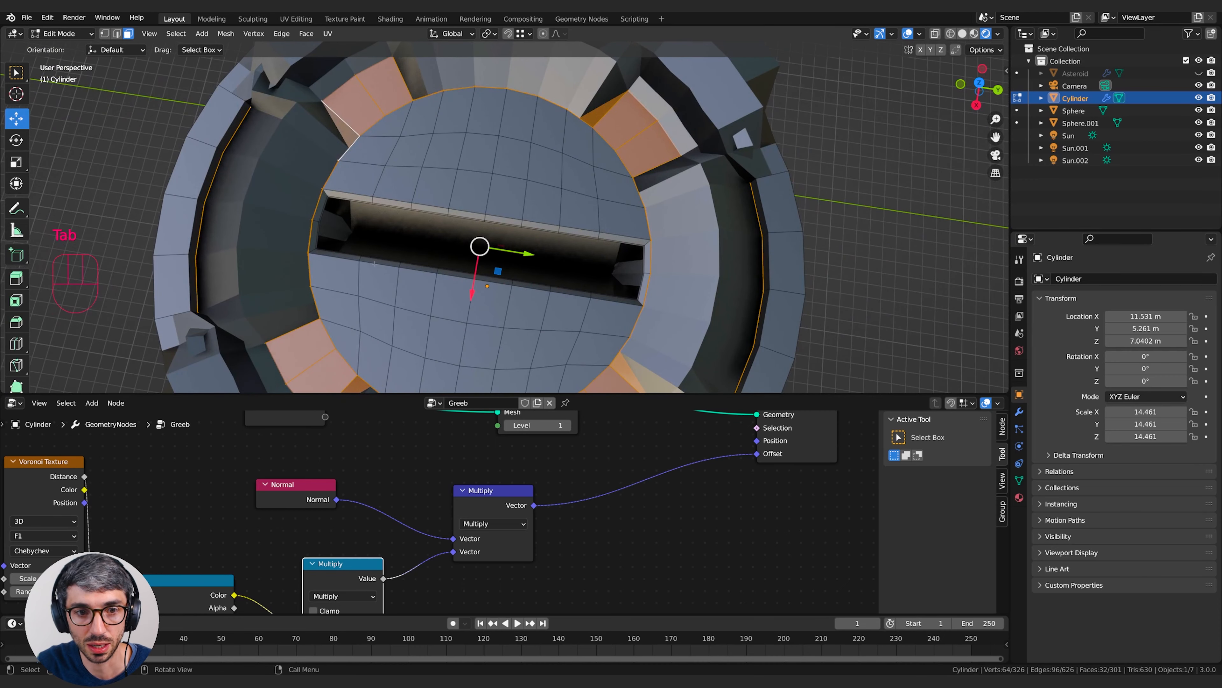
pyautogui.click(1020, 413)
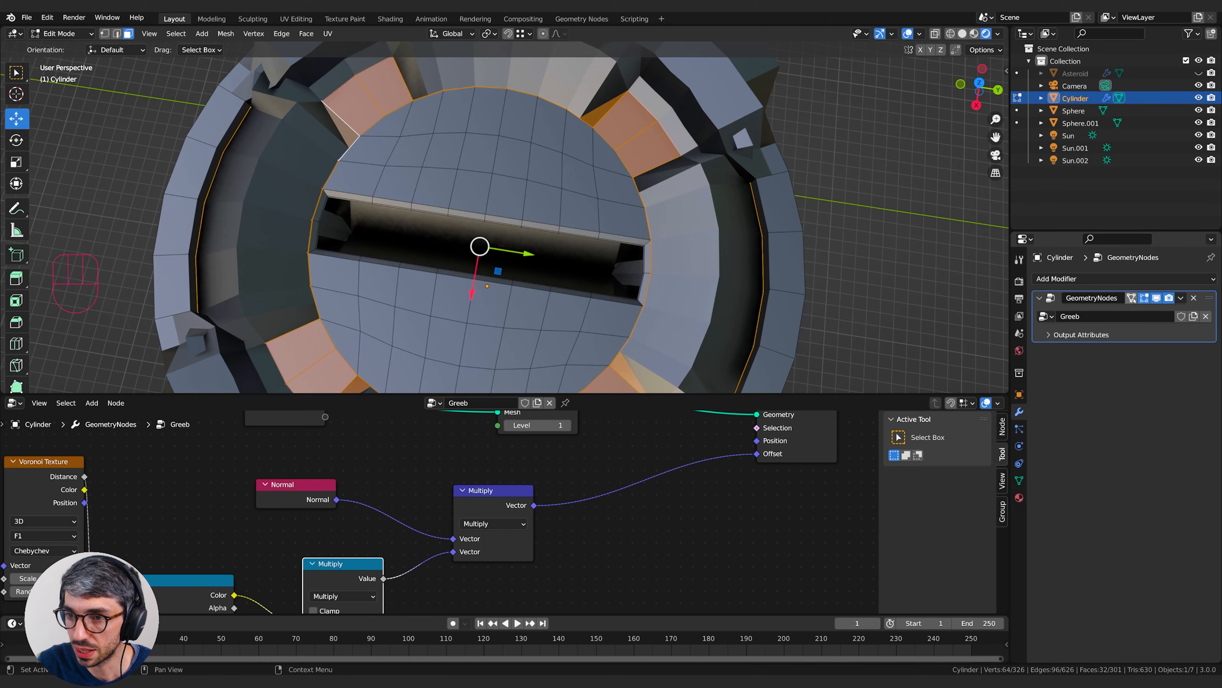
pyautogui.click(1131, 298)
pyautogui.moveTo(529, 159); pyautogui.dragTo(736, 308, button='middle')
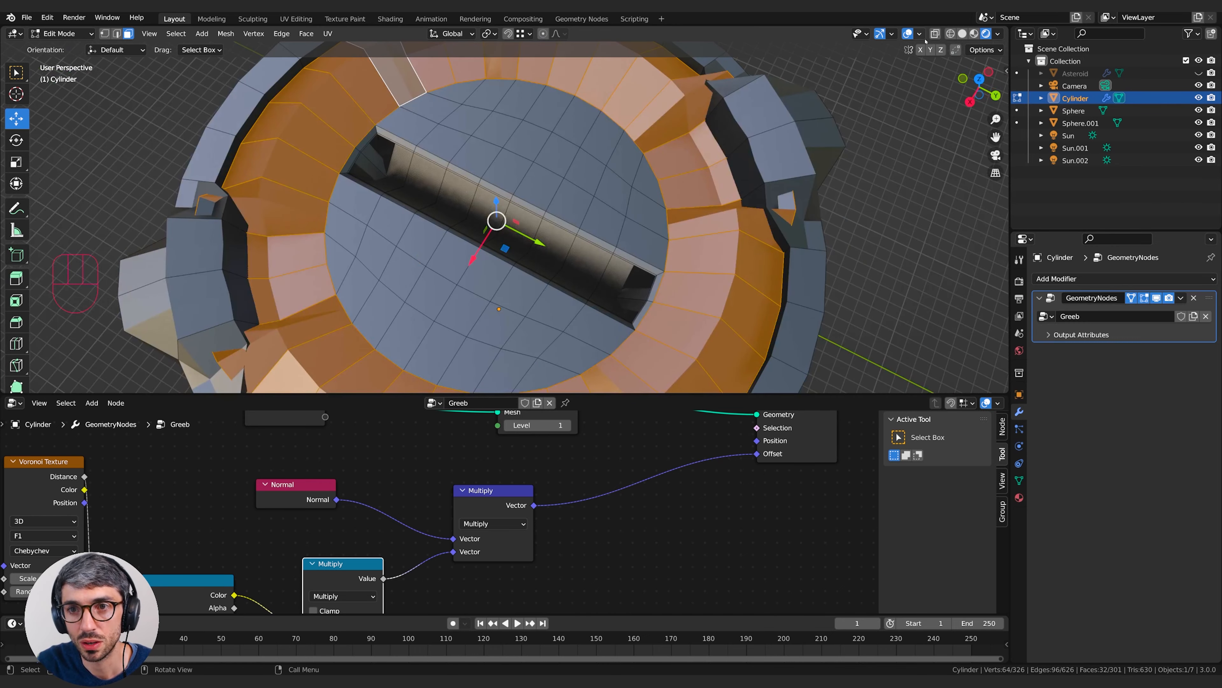
# - Select the lower edge loop inside the slot and scale it along the X axis by about 3.3
pyautogui.moveTo(840, 251); pyautogui.dragTo(737, 212, button='middle')
pyautogui.keyDown('alt'); pyautogui.click(509, 296); pyautogui.keyUp('alt')
pyautogui.moveTo(509, 296); pyautogui.dragTo(486, 279, button='middle')
pyautogui.press('2')
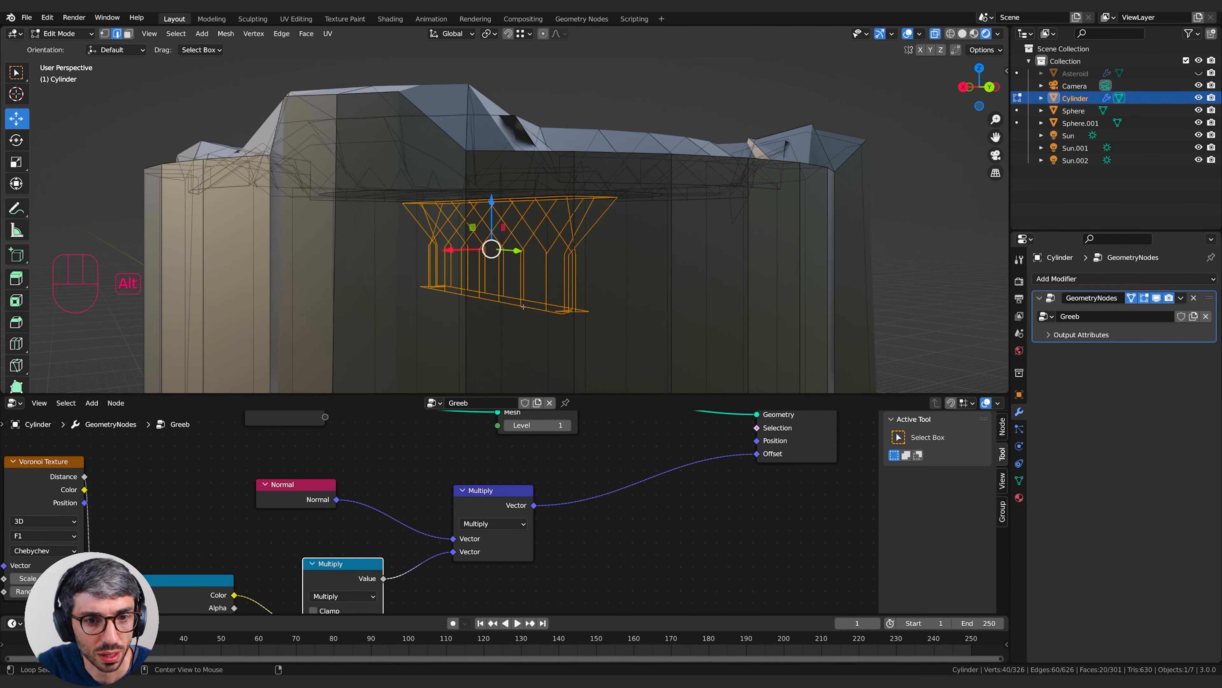
pyautogui.moveTo(566, 337); pyautogui.dragTo(590, 299, button='middle')
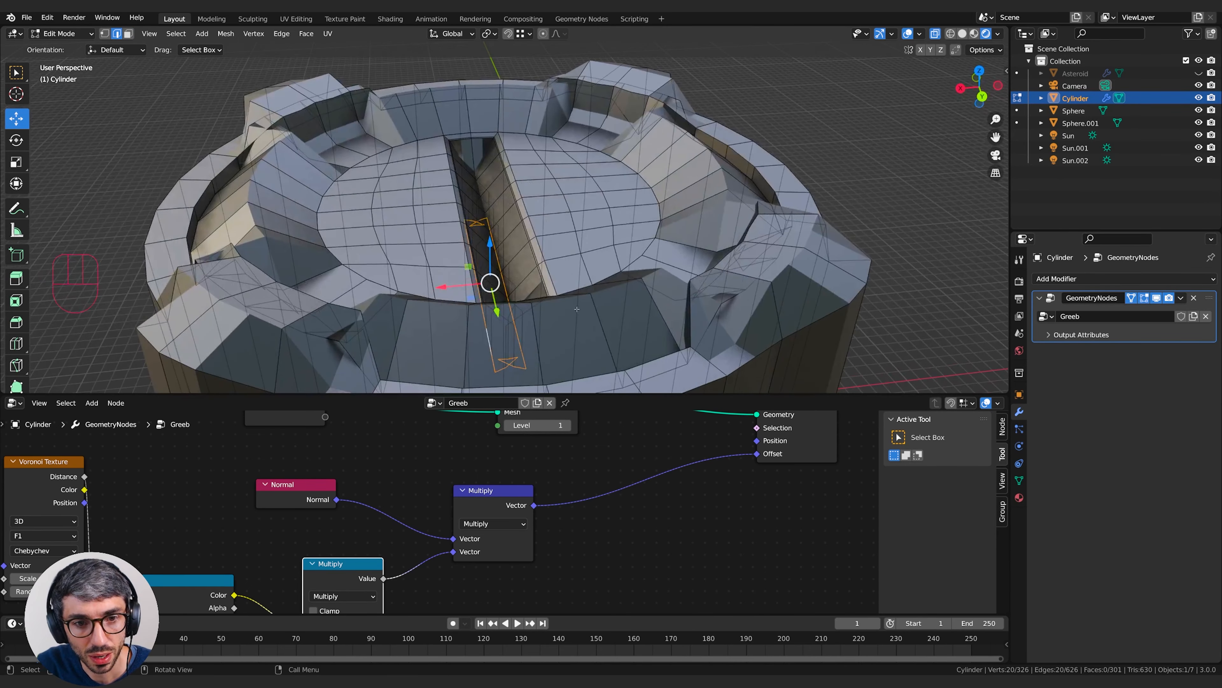
pyautogui.press('s')
pyautogui.press('x')
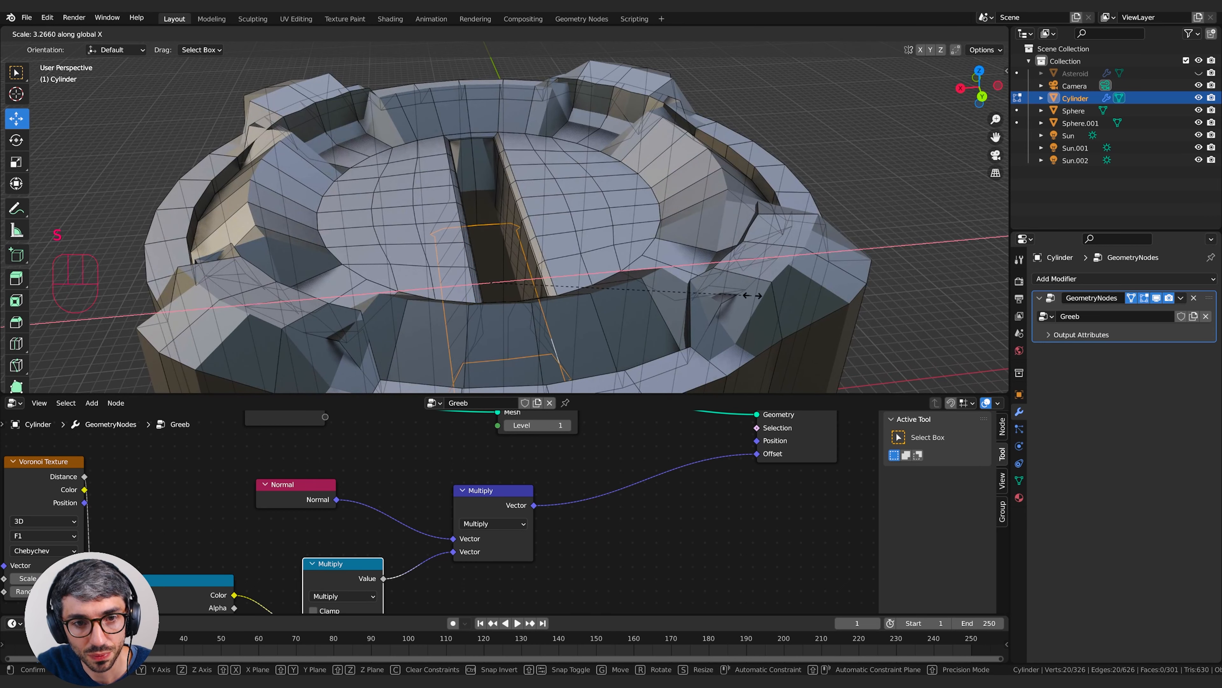
pyautogui.click(761, 296)
# - Scale the slot's lower edge loop along X once more and check the widened recess in Object Mode
pyautogui.moveTo(683, 236); pyautogui.dragTo(753, 270, button='middle')
pyautogui.press('s')
pyautogui.press('x')
pyautogui.click(699, 267)
pyautogui.moveTo(616, 269); pyautogui.dragTo(644, 271, button='middle')
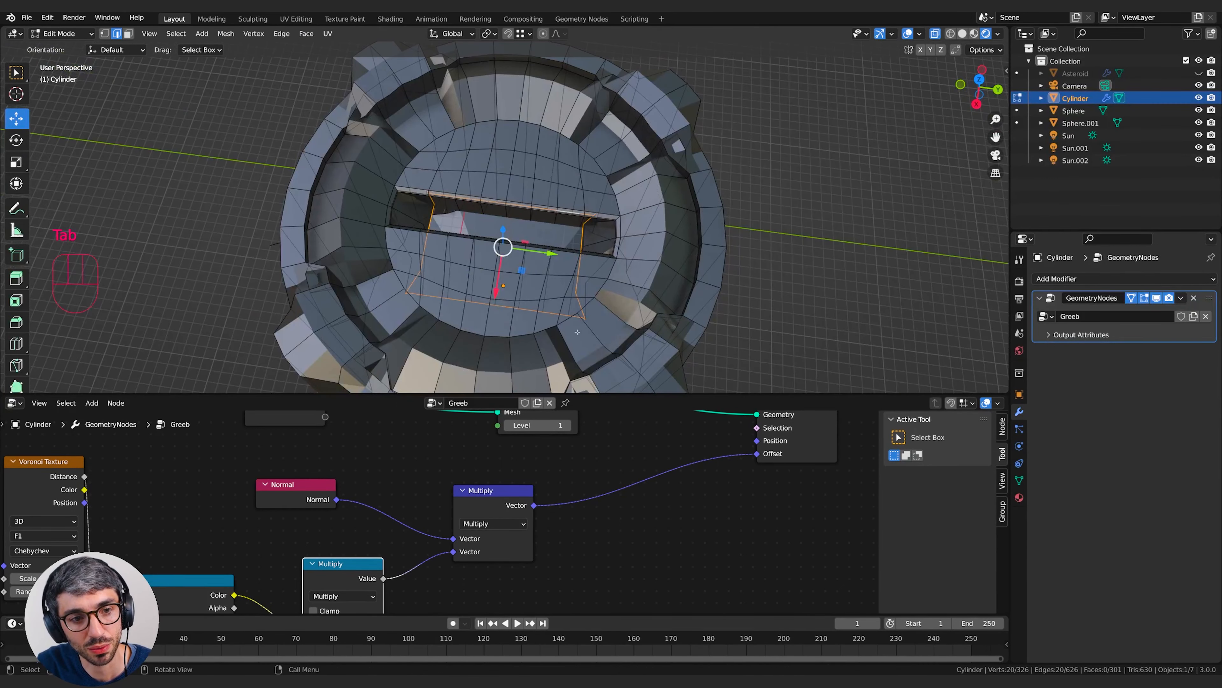
pyautogui.scroll(-4, 577, 331)
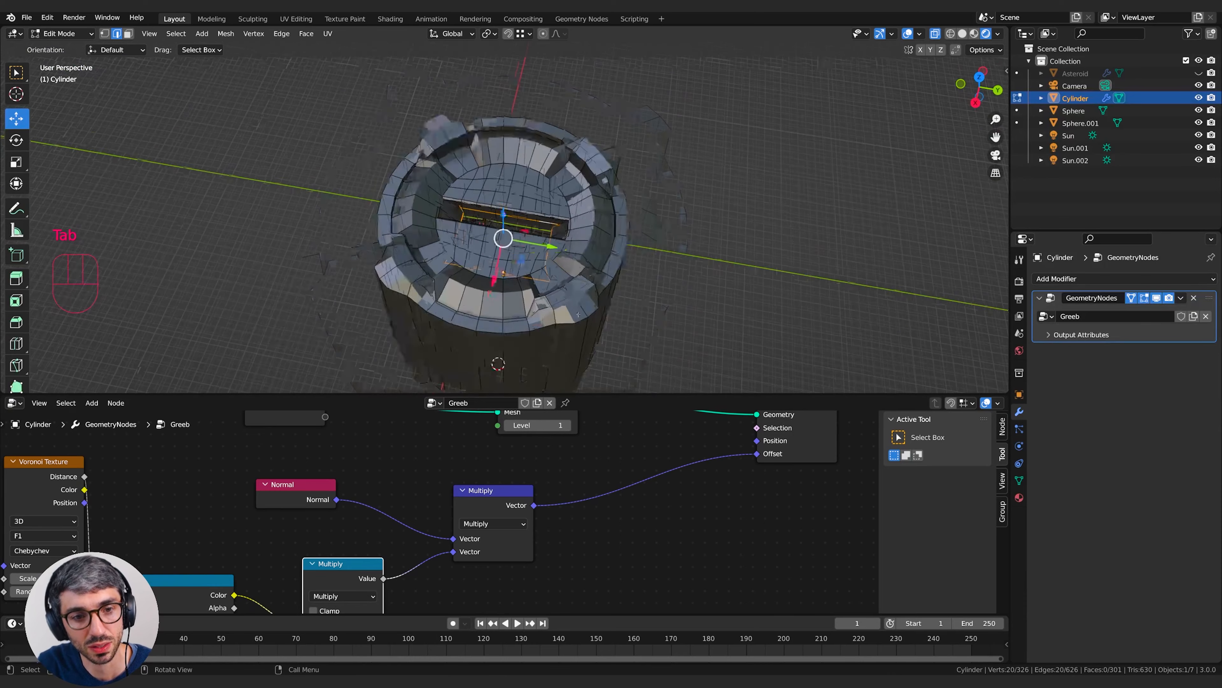
pyautogui.moveTo(577, 332); pyautogui.dragTo(534, 294, button='middle')
pyautogui.press('Tab')
pyautogui.scroll(2, 534, 294)
pyautogui.moveTo(202, 166); pyautogui.dragTo(254, 200, button='middle')
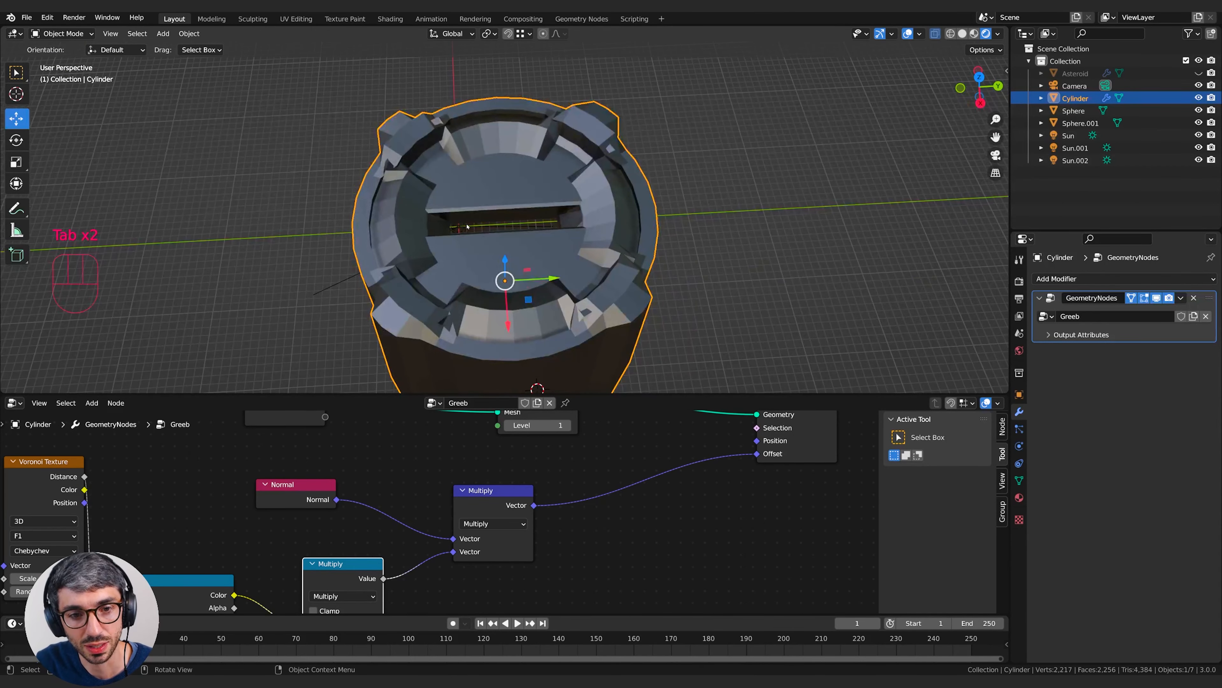
pyautogui.press('Tab')
pyautogui.scroll(4, 467, 232)
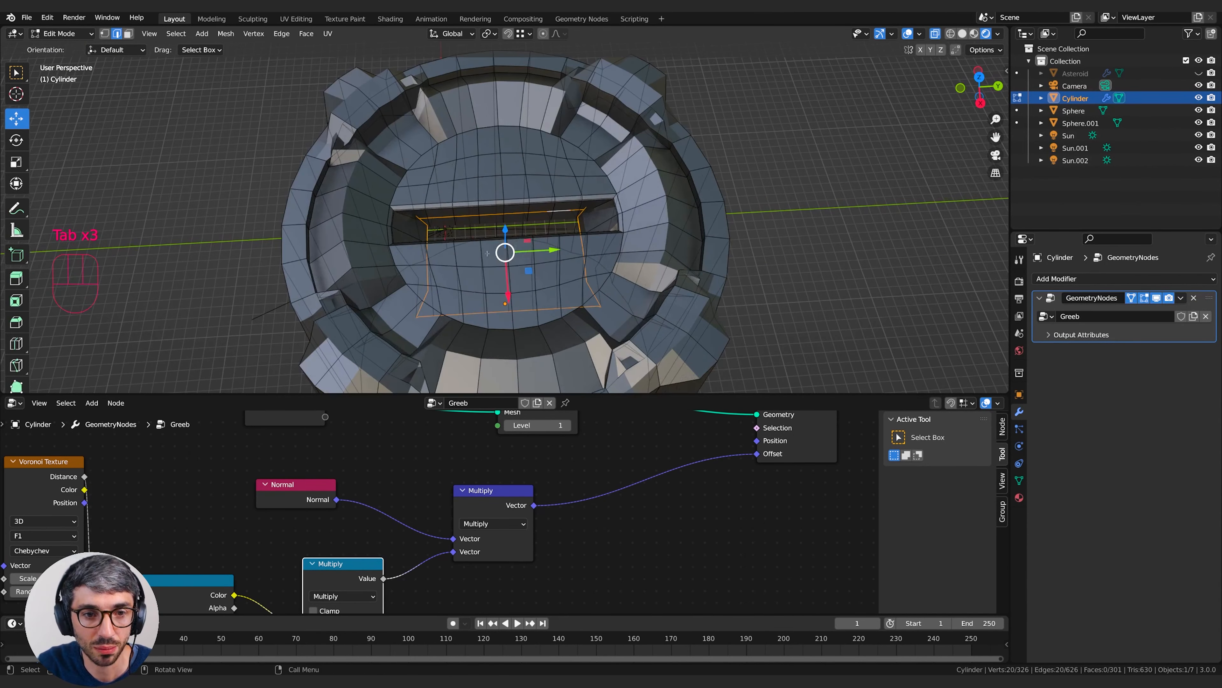
pyautogui.moveTo(505, 217); pyautogui.dragTo(520, 270, button='middle')
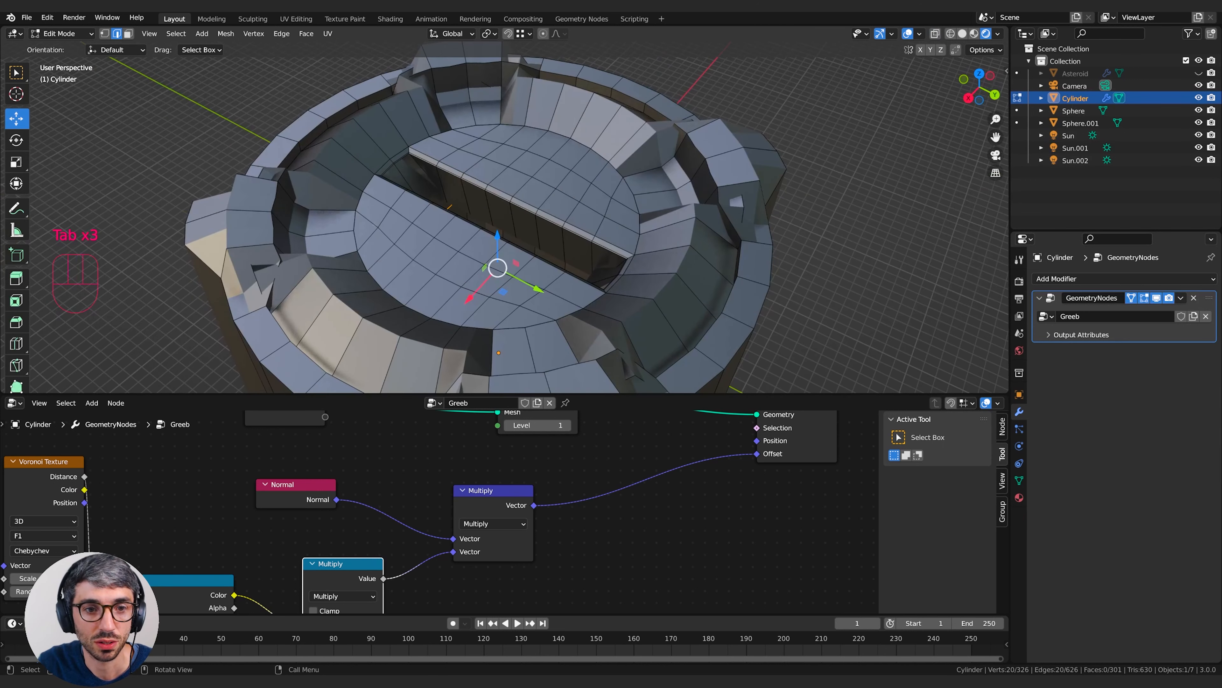
# - Select a row of four faces on each half of the inner disc, one on either side of the slot
pyautogui.click(423, 255)
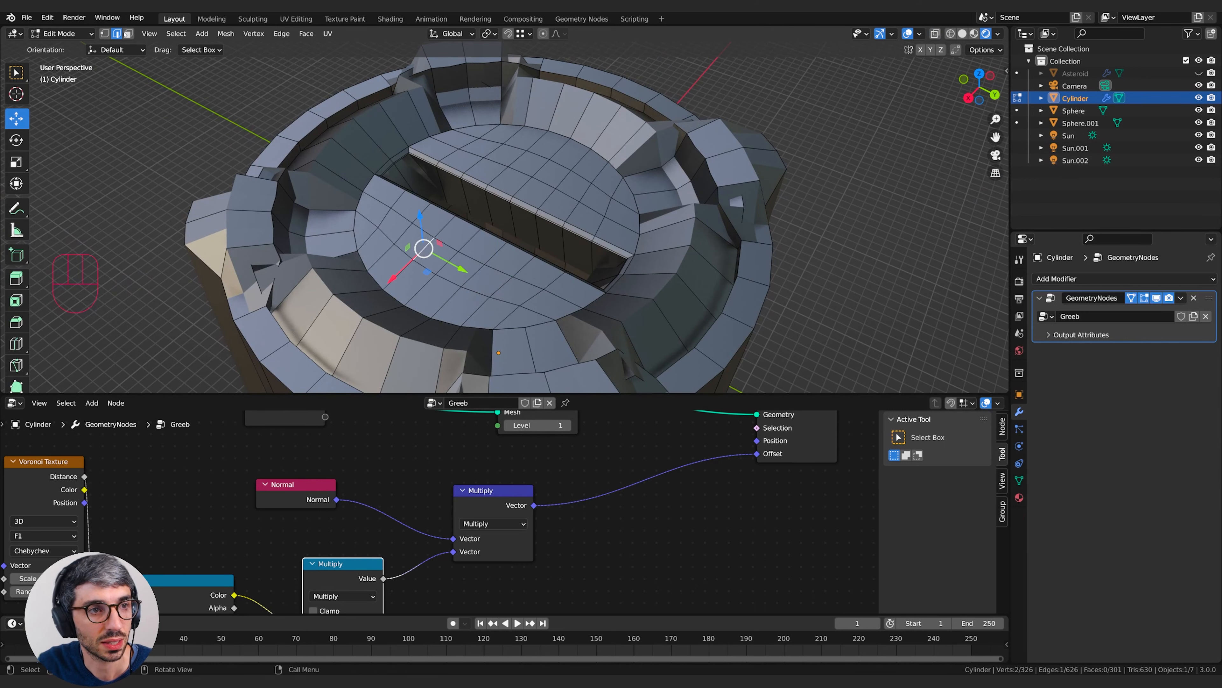
pyautogui.press('3')
pyautogui.keyDown('shift'); pyautogui.click(435, 261); pyautogui.keyUp('shift')
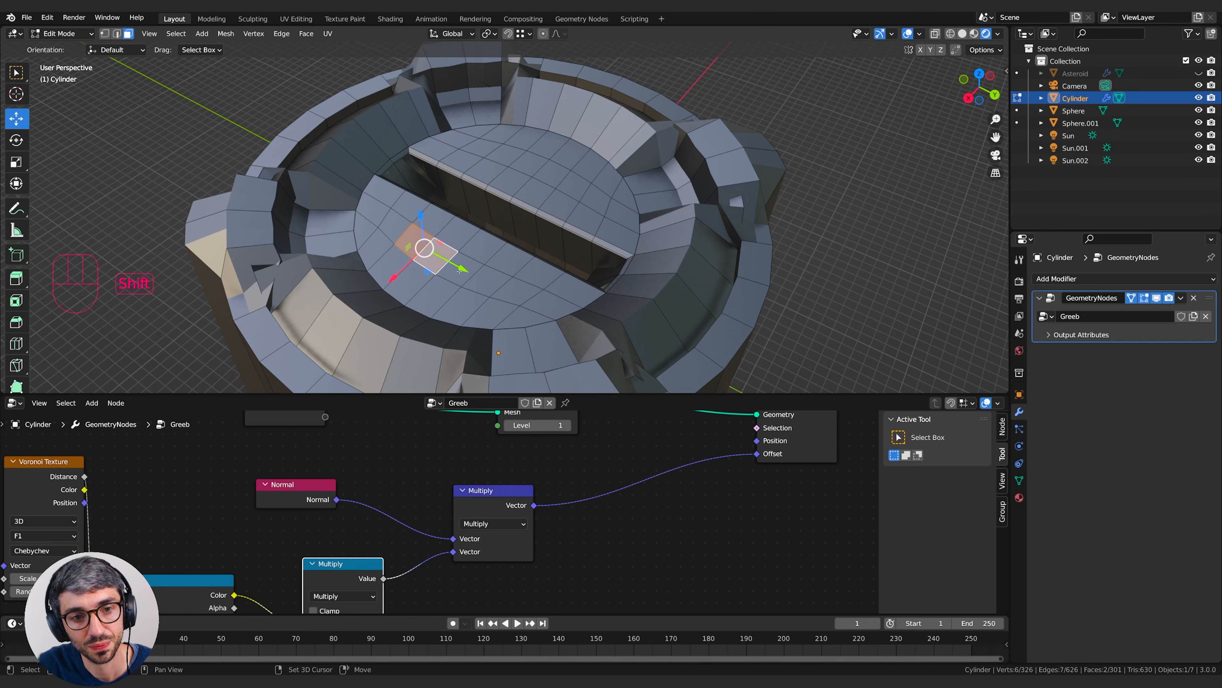
pyautogui.keyDown('shift'); pyautogui.click(460, 271); pyautogui.keyUp('shift')
pyautogui.keyDown('shift'); pyautogui.click(487, 280); pyautogui.keyUp('shift')
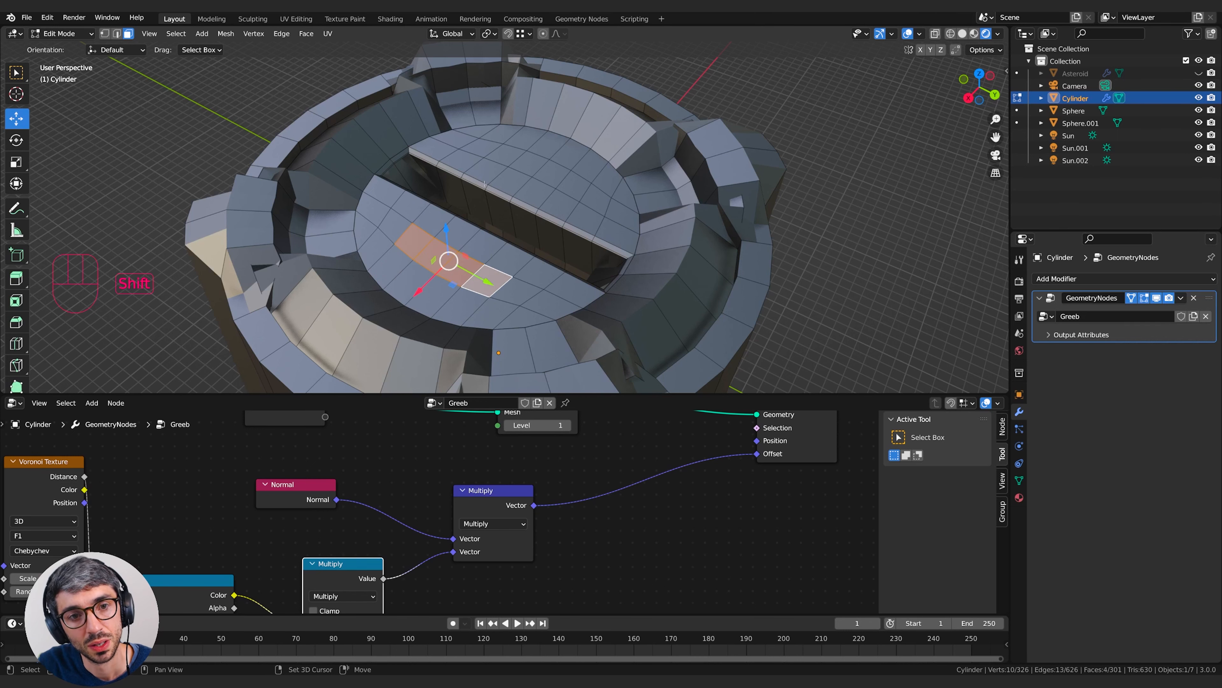
pyautogui.keyDown('shift'); pyautogui.click(503, 155); pyautogui.keyUp('shift')
pyautogui.keyDown('shift'); pyautogui.click(525, 161); pyautogui.keyUp('shift')
pyautogui.keyDown('shift'); pyautogui.click(546, 168); pyautogui.keyUp('shift')
pyautogui.keyDown('shift'); pyautogui.click(568, 174); pyautogui.keyUp('shift')
# - Extrude the two rows of faces in place and raise them about 0.98 m along Z
pyautogui.moveTo(568, 174); pyautogui.dragTo(617, 210, button='middle')
pyautogui.press('e')
pyautogui.rightClick(617, 210)
pyautogui.press('g')
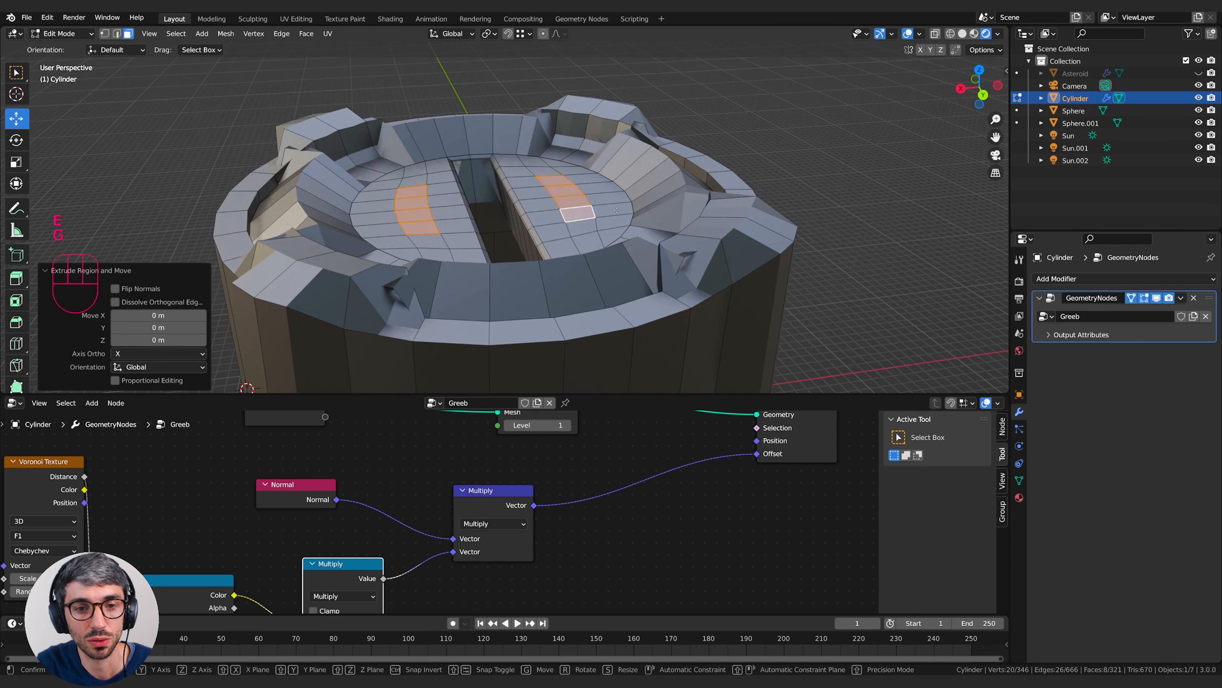
pyautogui.press('z')
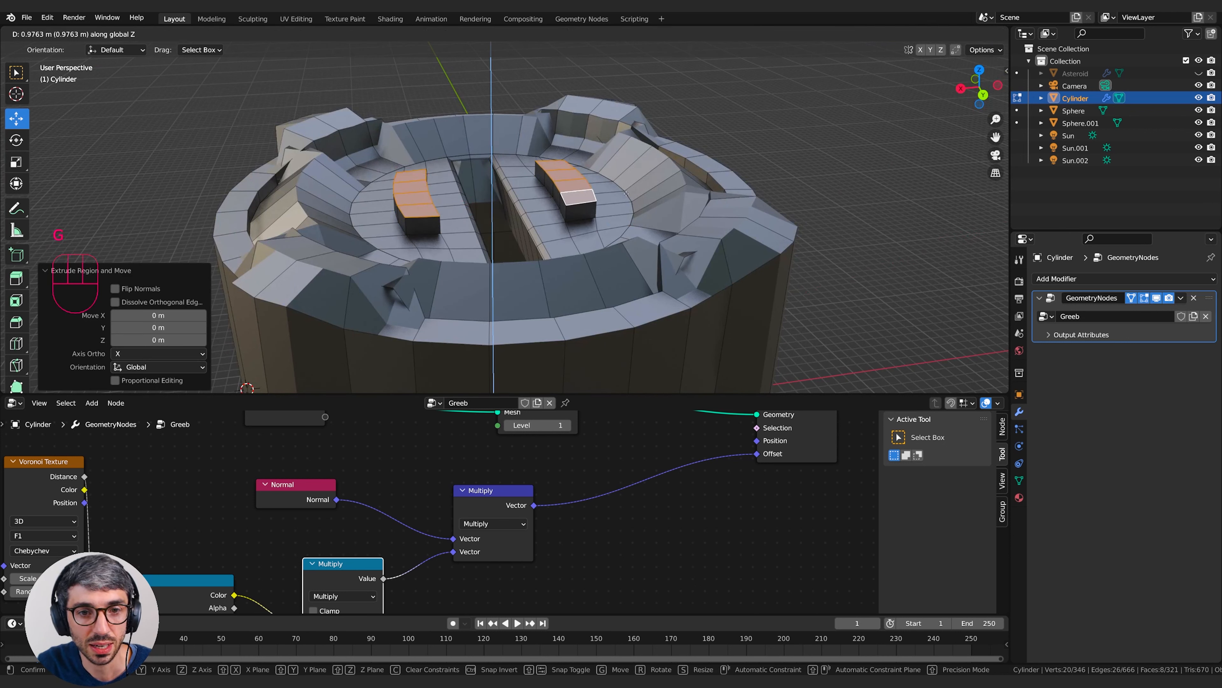
pyautogui.click(626, 194)
# - Move the extruded faces down along Z into the disc as two pockets and check them in Object Mode
pyautogui.press('g')
pyautogui.press('z')
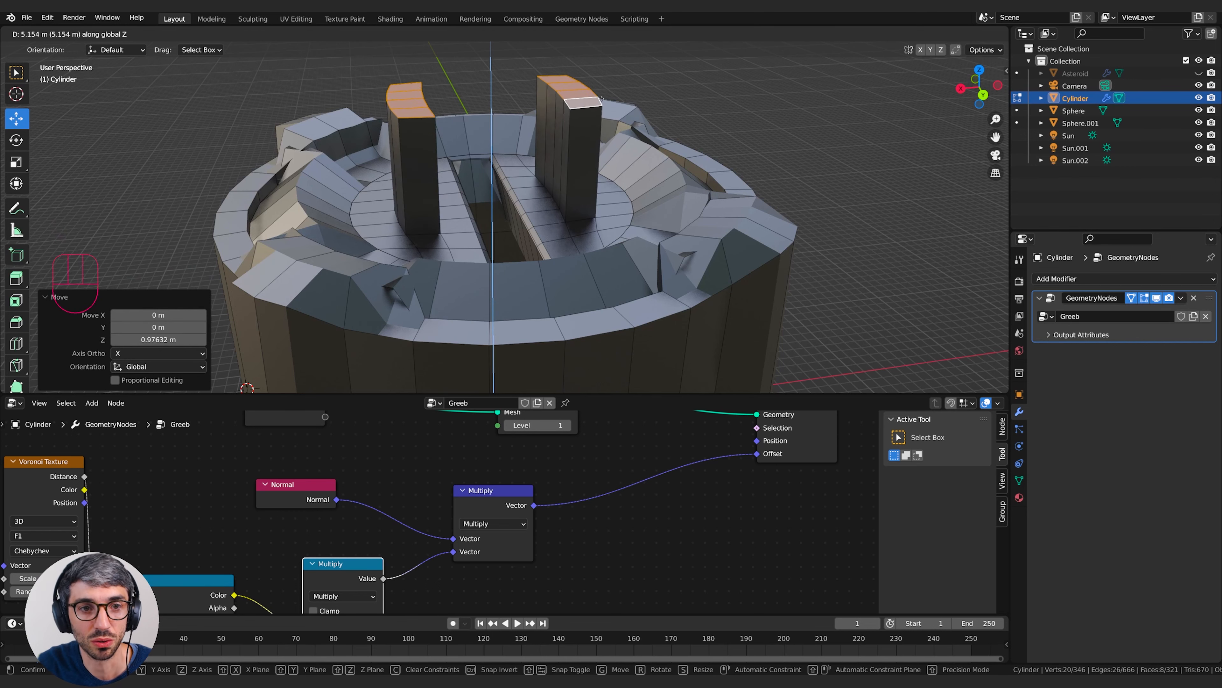
pyautogui.click(616, 250)
pyautogui.moveTo(414, 257); pyautogui.dragTo(382, 280, button='middle')
pyautogui.scroll(3, 400, 260)
pyautogui.press('Tab')
pyautogui.scroll(2, 354, 236)
pyautogui.scroll(-4, 382, 280)
pyautogui.moveTo(462, 282); pyautogui.dragTo(481, 231, button='middle')
# - Raise the two rows of faces along Z until they stand slightly above the disc, and check them in Object Mode
pyautogui.press('Tab')
pyautogui.press('g')
pyautogui.press('z')
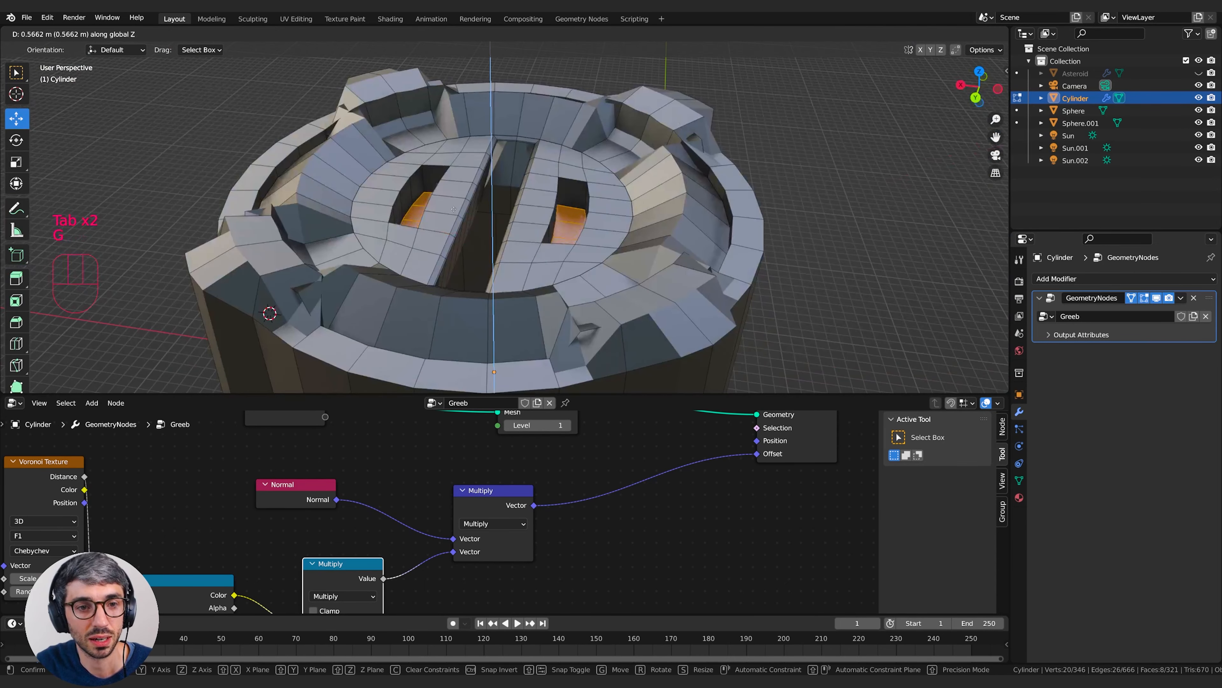
pyautogui.click(458, 190)
pyautogui.moveTo(458, 191); pyautogui.dragTo(640, 301, button='middle')
pyautogui.press('g')
pyautogui.press('z')
pyautogui.click(546, 219)
pyautogui.press('Tab')
pyautogui.press('Tab')
pyautogui.press('Tab')
pyautogui.moveTo(640, 301); pyautogui.dragTo(581, 313, button='middle')
pyautogui.scroll(-3, 573, 299)
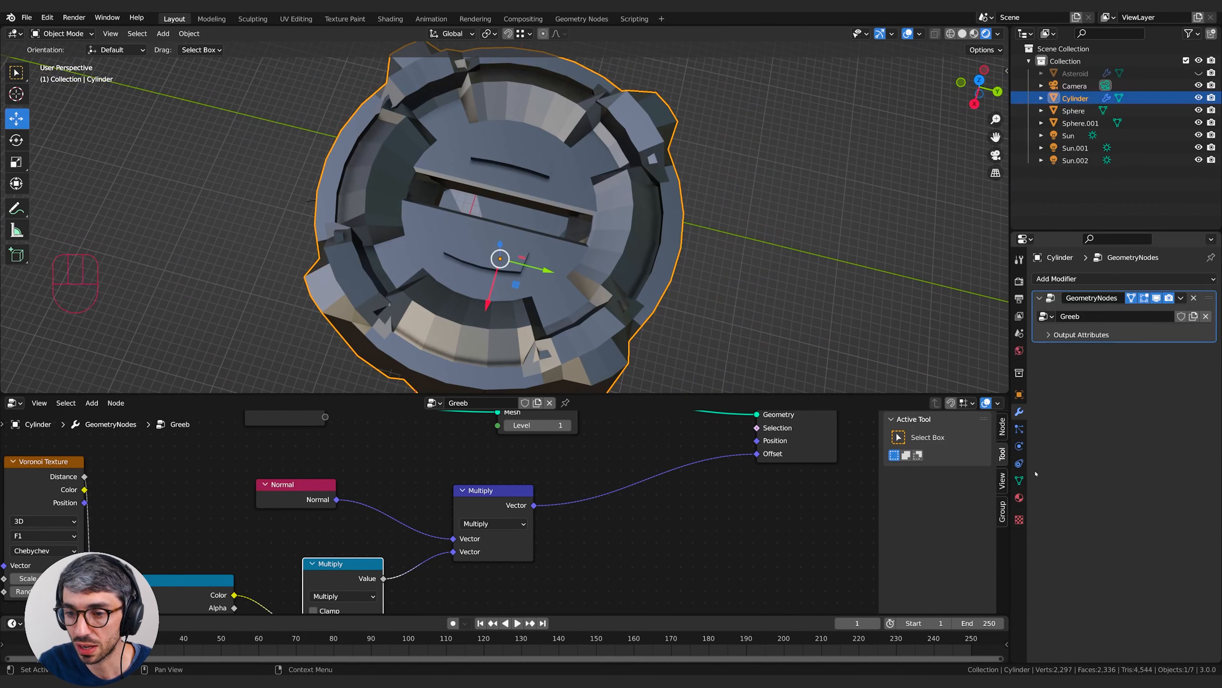
# - Add a Bevel modifier to the cylinder and set its width type to Percent
pyautogui.click(1080, 279)
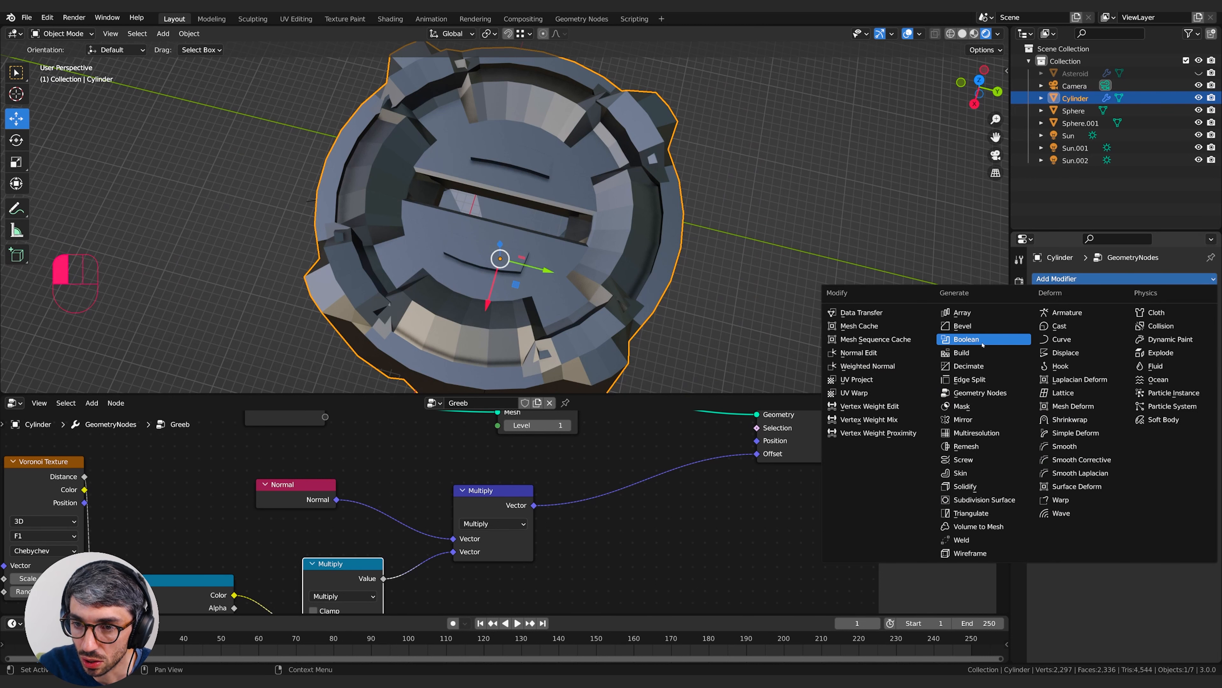
pyautogui.click(977, 326)
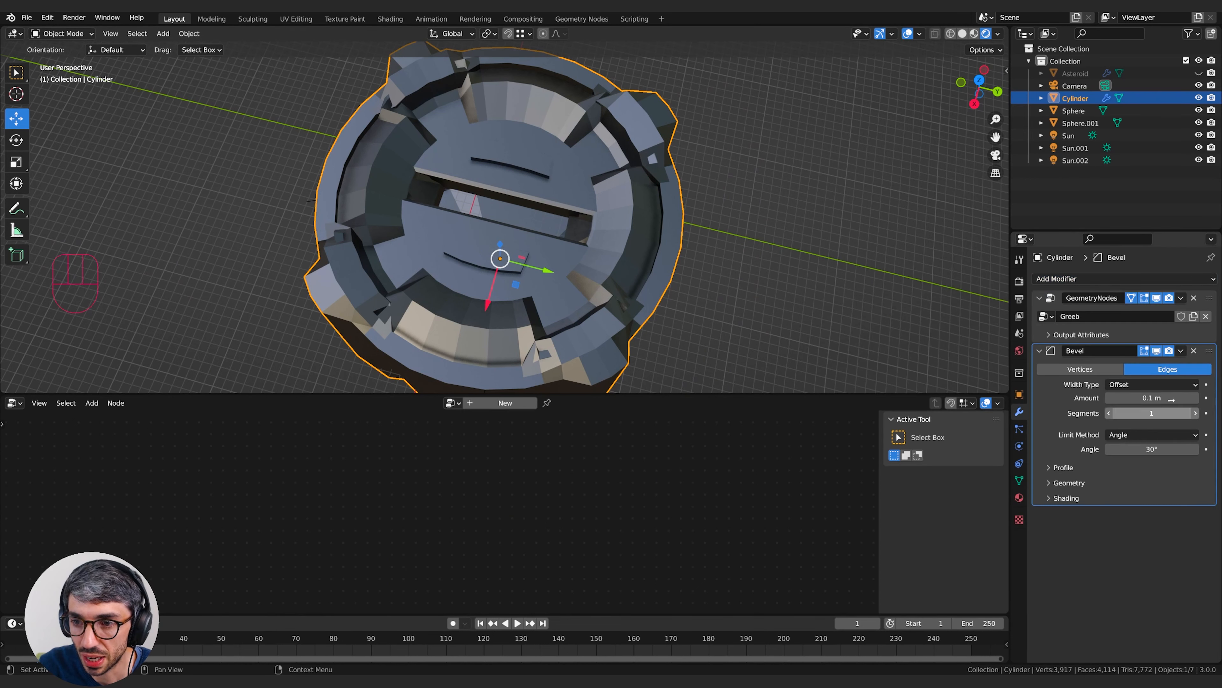
pyautogui.click(1143, 386)
pyautogui.click(1122, 438)
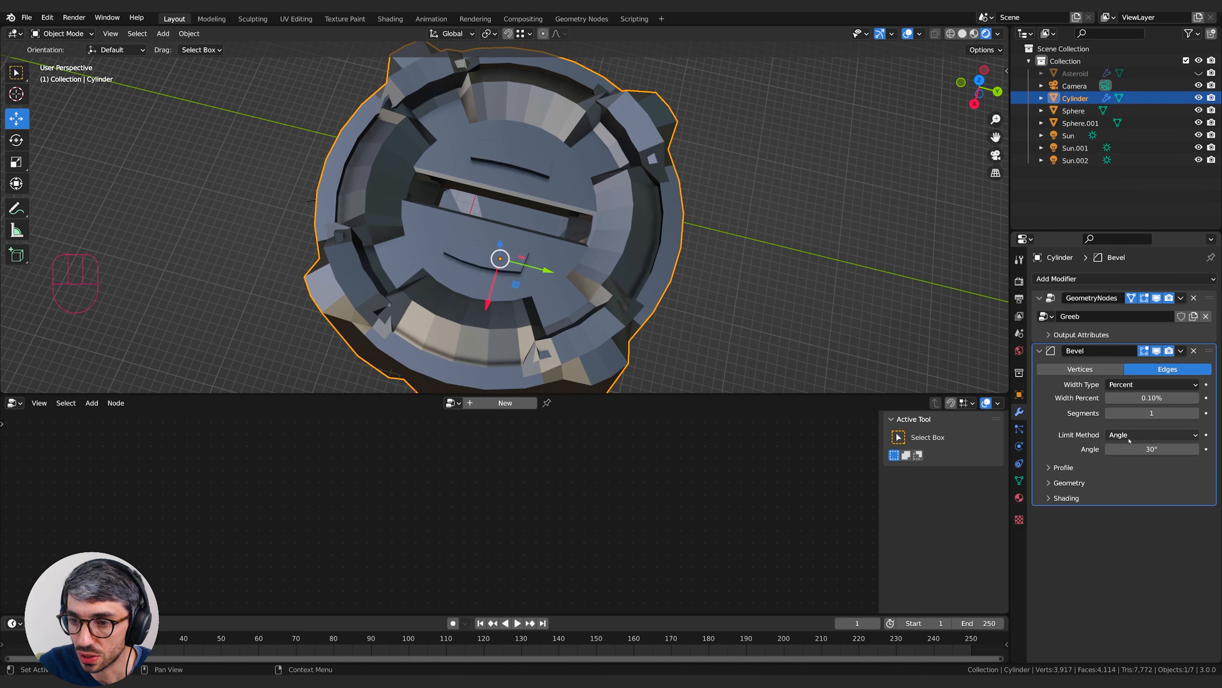
# - Set the bevel's width to 6.60% with 3 segments and expand its profile settings
pyautogui.moveTo(640, 328); pyautogui.dragTo(640, 246, button='middle')
pyautogui.scroll(2, 407, 341)
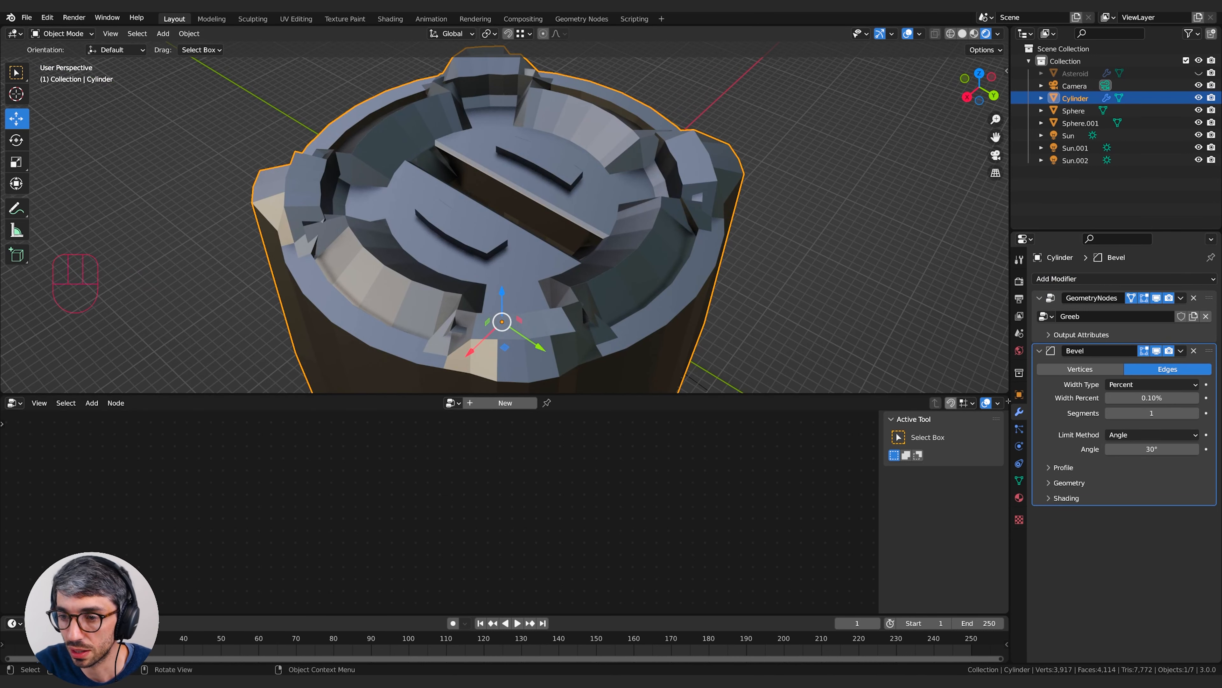
pyautogui.keyDown('shift'); pyautogui.moveTo(1180, 399); pyautogui.dragTo(1155, 397); pyautogui.keyUp('shift')
pyautogui.keyDown('ctrl'); pyautogui.scroll(2, 1150, 413); pyautogui.keyUp('ctrl')
pyautogui.click(1064, 467)
pyautogui.moveTo(650, 299); pyautogui.dragTo(677, 296, button='middle')
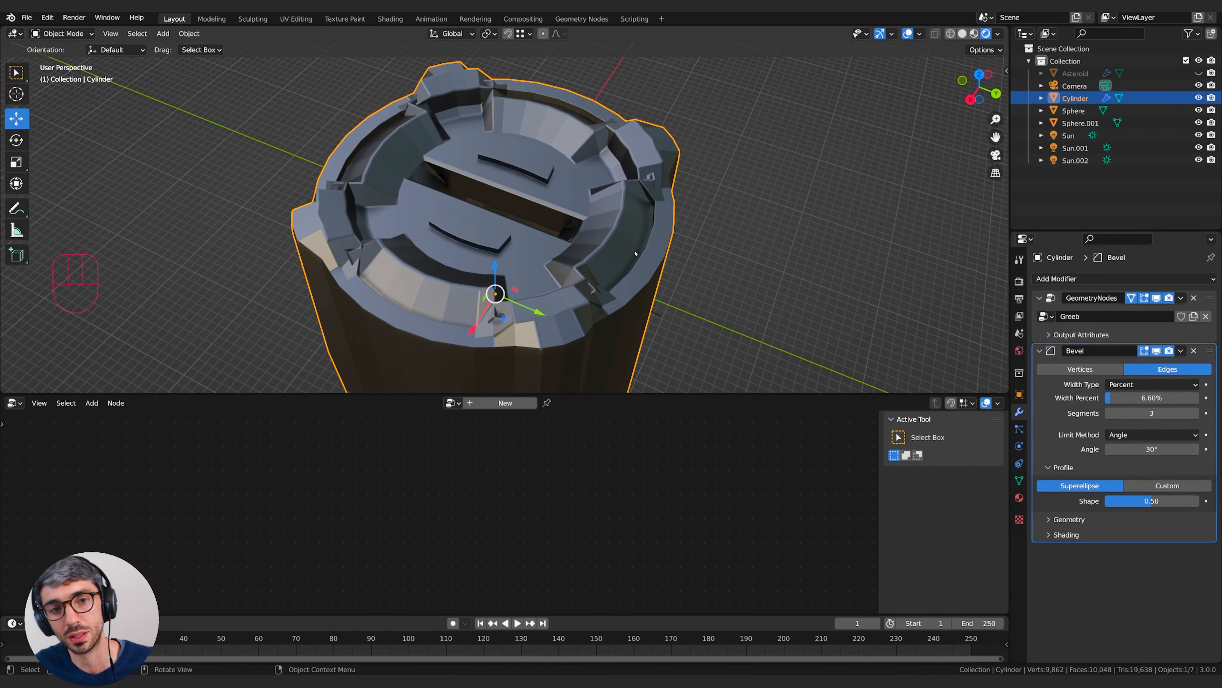
pyautogui.moveTo(624, 249); pyautogui.dragTo(616, 243, button='middle')
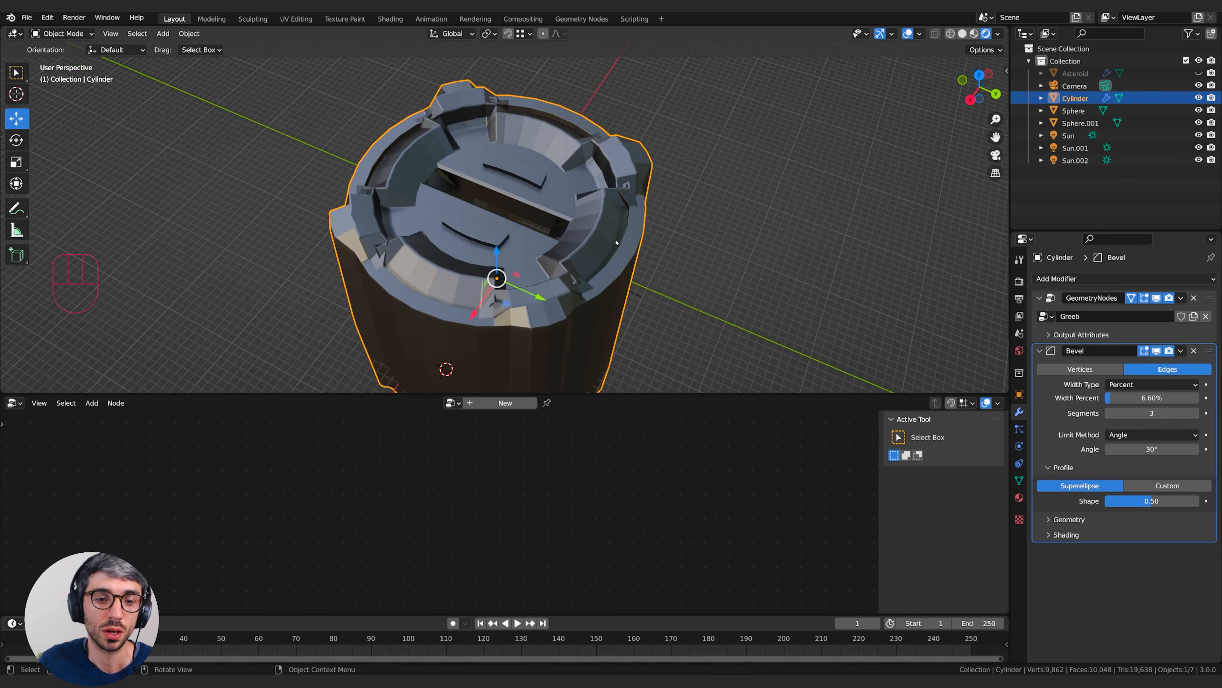
# - Switch the node area to the Shader Editor and create a new material for the cylinder
pyautogui.click(14, 402)
pyautogui.click(46, 504)
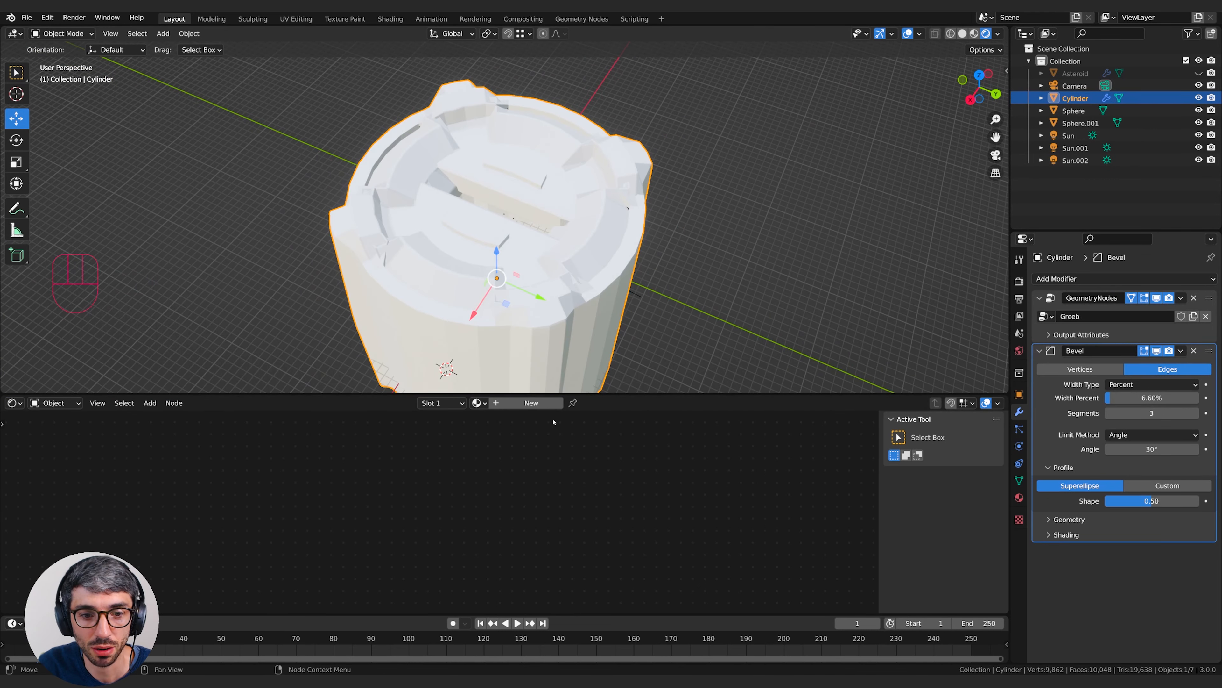
pyautogui.click(548, 403)
pyautogui.moveTo(593, 492); pyautogui.dragTo(659, 588, button='middle')
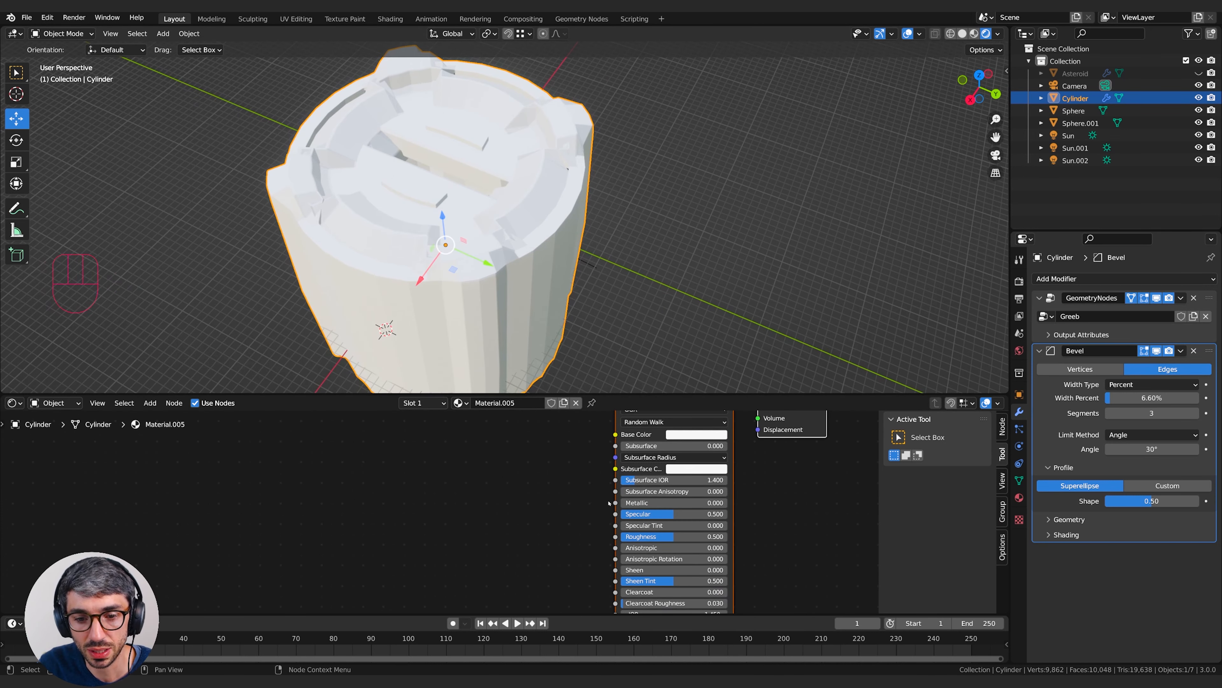
# - Set the material's Metallic to 1.000 and darken its base color to a mid grey
pyautogui.moveTo(649, 503); pyautogui.dragTo(722, 503)
pyautogui.keyDown('shift'); pyautogui.moveTo(525, 205); pyautogui.dragTo(575, 200, button='middle'); pyautogui.keyUp('shift')
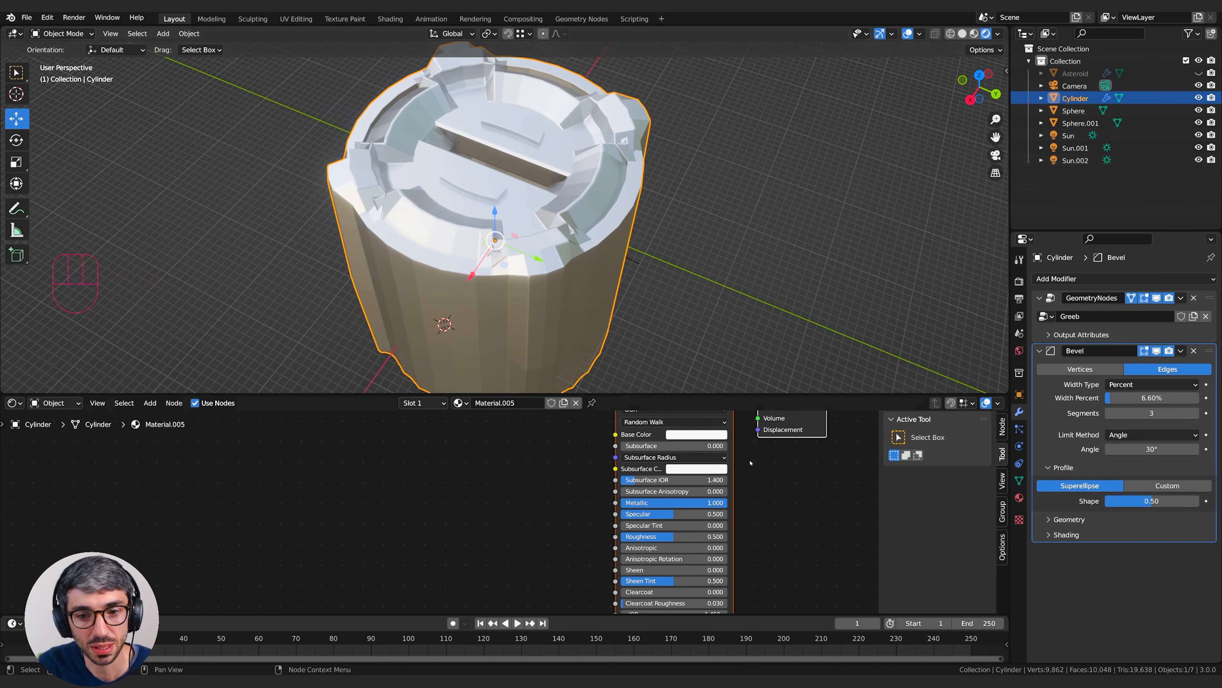
pyautogui.click(684, 435)
pyautogui.moveTo(753, 316)
pyautogui.mouseDown()
pyautogui.moveTo(754, 360)
pyautogui.moveTo(755, 323)
pyautogui.mouseUp()
pyautogui.click(799, 510)
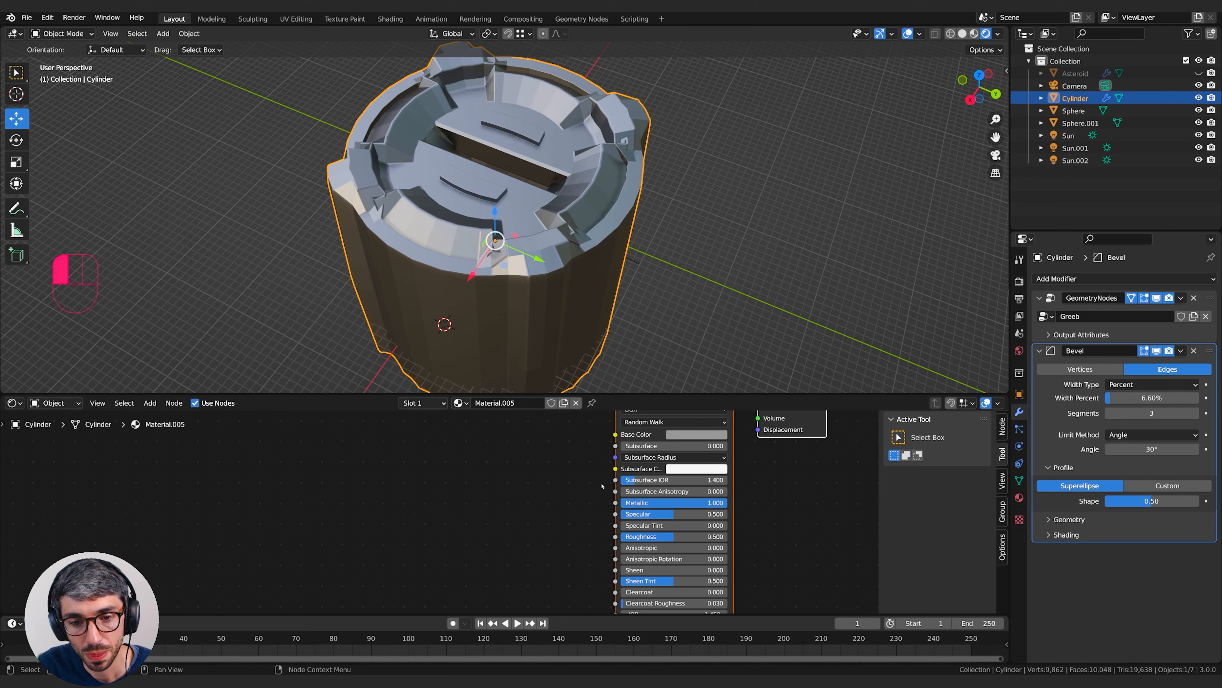
# - Add a Voronoi Texture node to the material and set its distance metric to Chebychev
pyautogui.scroll(-3, 799, 511)
pyautogui.hotkey('shift', 'a')
pyautogui.click(444, 491)
pyautogui.write('voro')
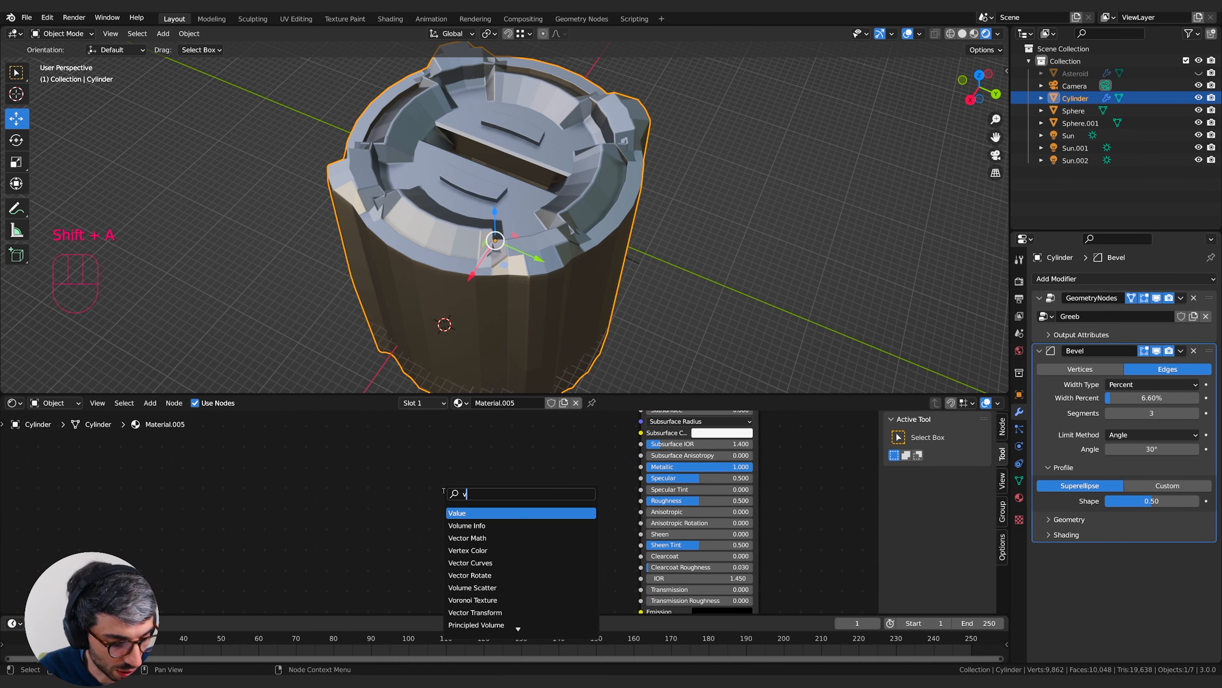
pyautogui.press('Return')
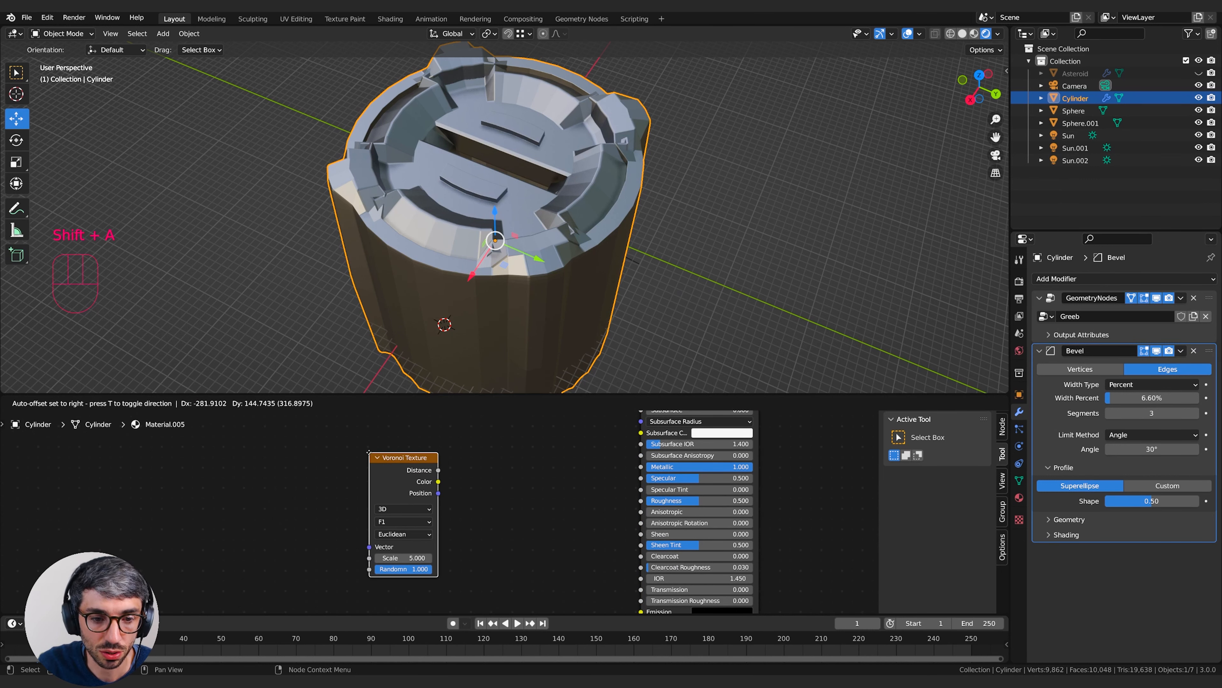
pyautogui.click(369, 453)
pyautogui.click(403, 534)
pyautogui.click(407, 568)
# - Add a ColorRamp node beside the Voronoi Texture and link the texture's Distance to its Fac input
pyautogui.hotkey('shift', 'a')
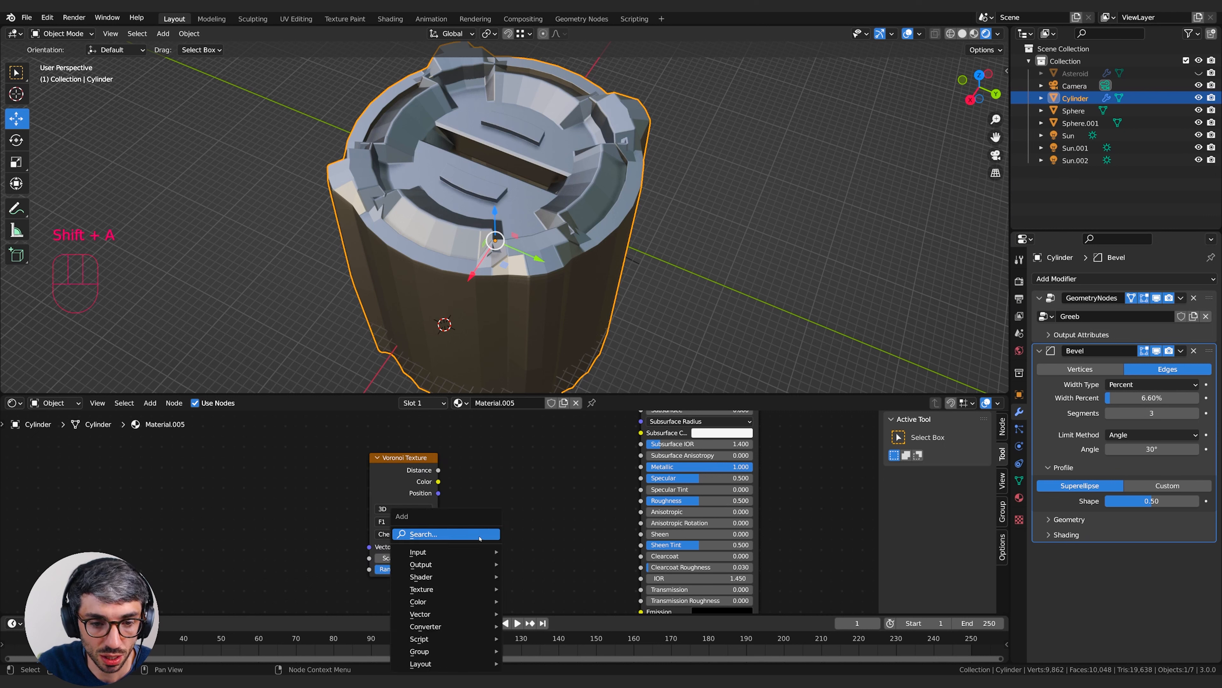
pyautogui.click(479, 536)
pyautogui.write('color')
pyautogui.press('Return')
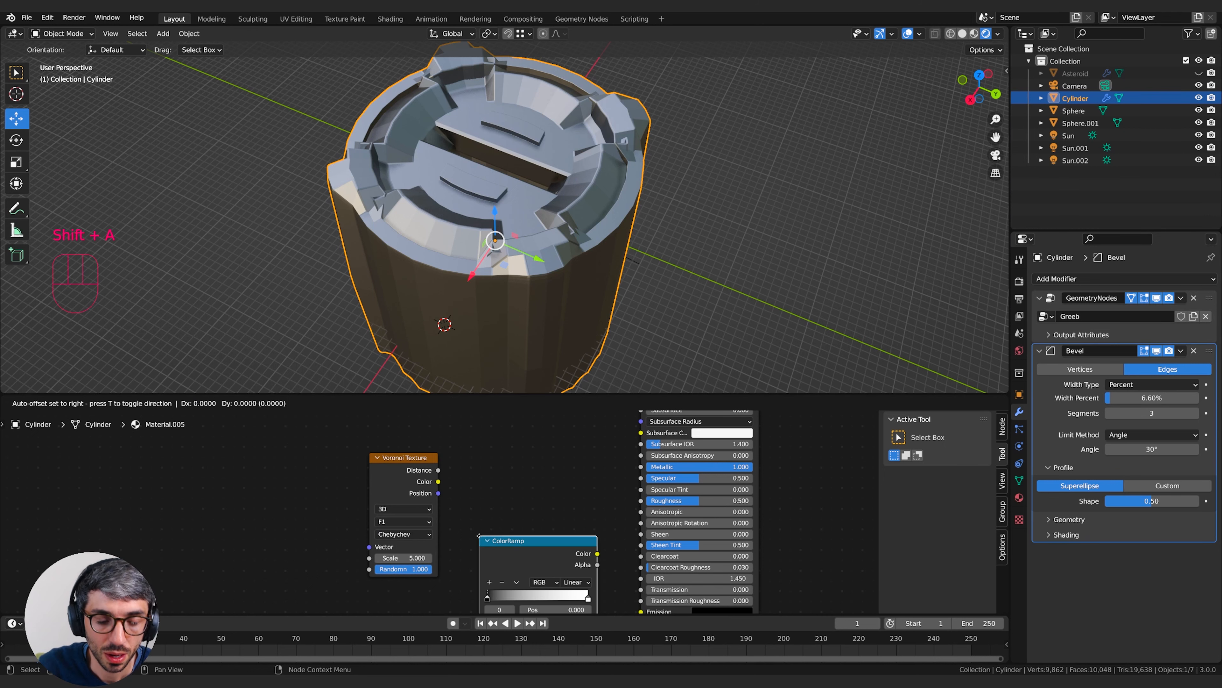
pyautogui.click(452, 466)
pyautogui.moveTo(426, 474); pyautogui.dragTo(446, 561)
pyautogui.moveTo(515, 466); pyautogui.dragTo(378, 487, button='middle')
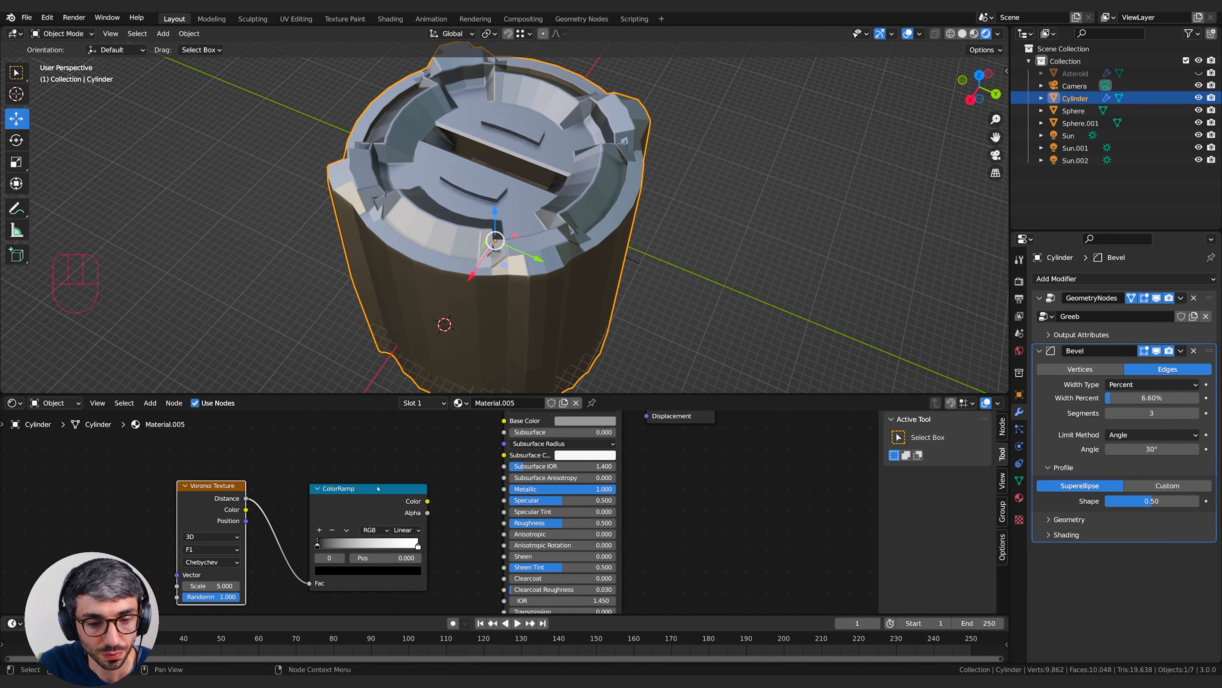
pyautogui.moveTo(378, 488); pyautogui.dragTo(362, 471)
pyautogui.moveTo(410, 488); pyautogui.dragTo(389, 497, button='middle')
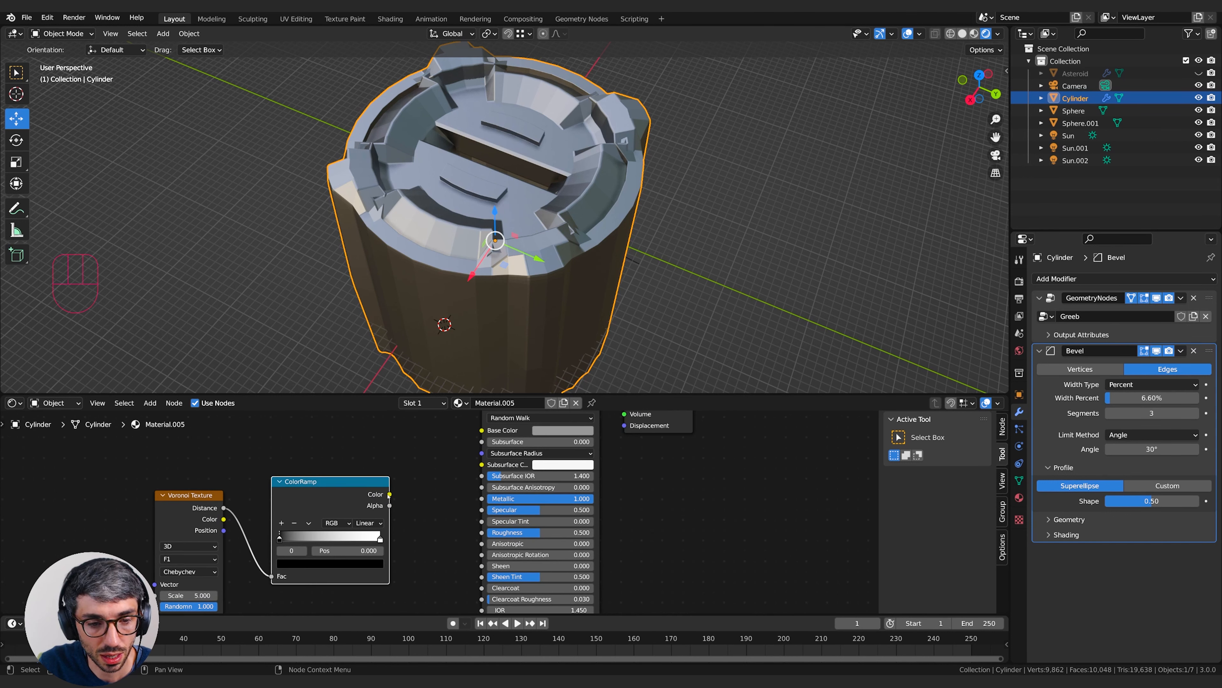
# - Add a Bump node between the ColorRamp and the Principled BSDF
pyautogui.moveTo(421, 517); pyautogui.dragTo(464, 447, button='middle')
pyautogui.click(437, 474)
pyautogui.hotkey('shift', 'a')
pyautogui.click(470, 490)
pyautogui.write('bump')
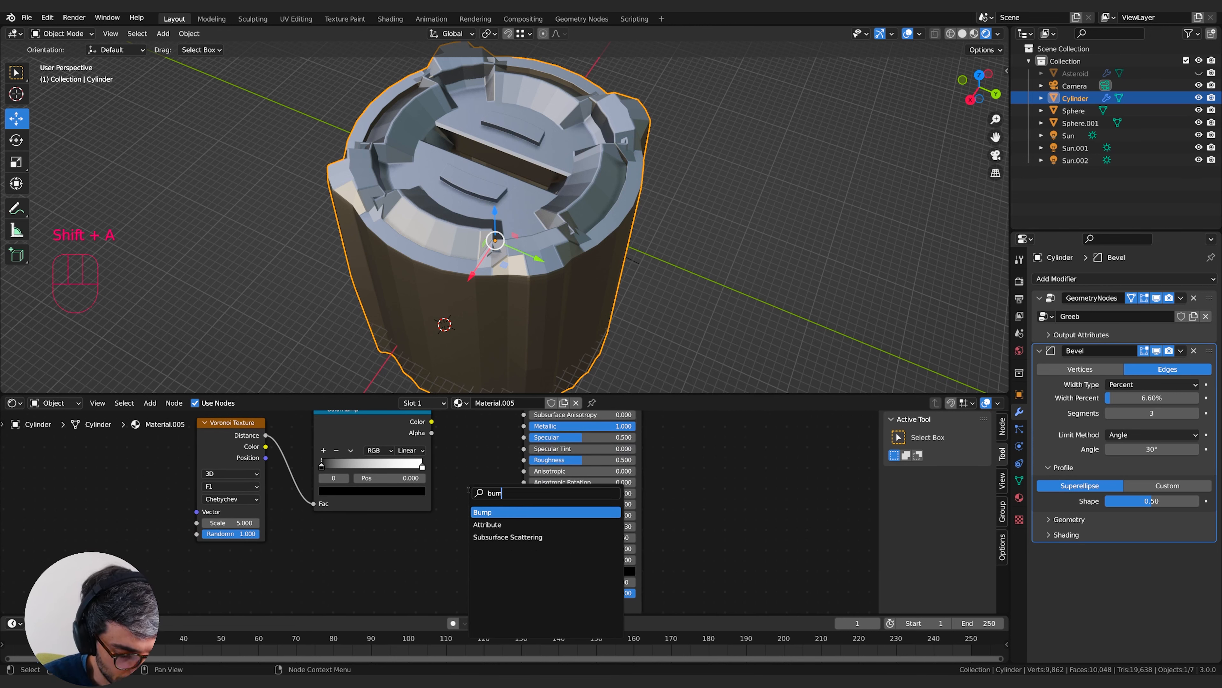
pyautogui.press('Return')
pyautogui.click(427, 549)
# - Link the ColorRamp's Color to the Bump's Height and the Bump's Normal to the Principled BSDF's Normal
pyautogui.moveTo(422, 578); pyautogui.dragTo(423, 577)
pyautogui.moveTo(455, 548); pyautogui.dragTo(428, 550, button='middle')
pyautogui.moveTo(433, 517); pyautogui.dragTo(422, 502)
pyautogui.moveTo(434, 508); pyautogui.dragTo(411, 492, button='middle')
pyautogui.moveTo(452, 529); pyautogui.dragTo(491, 566)
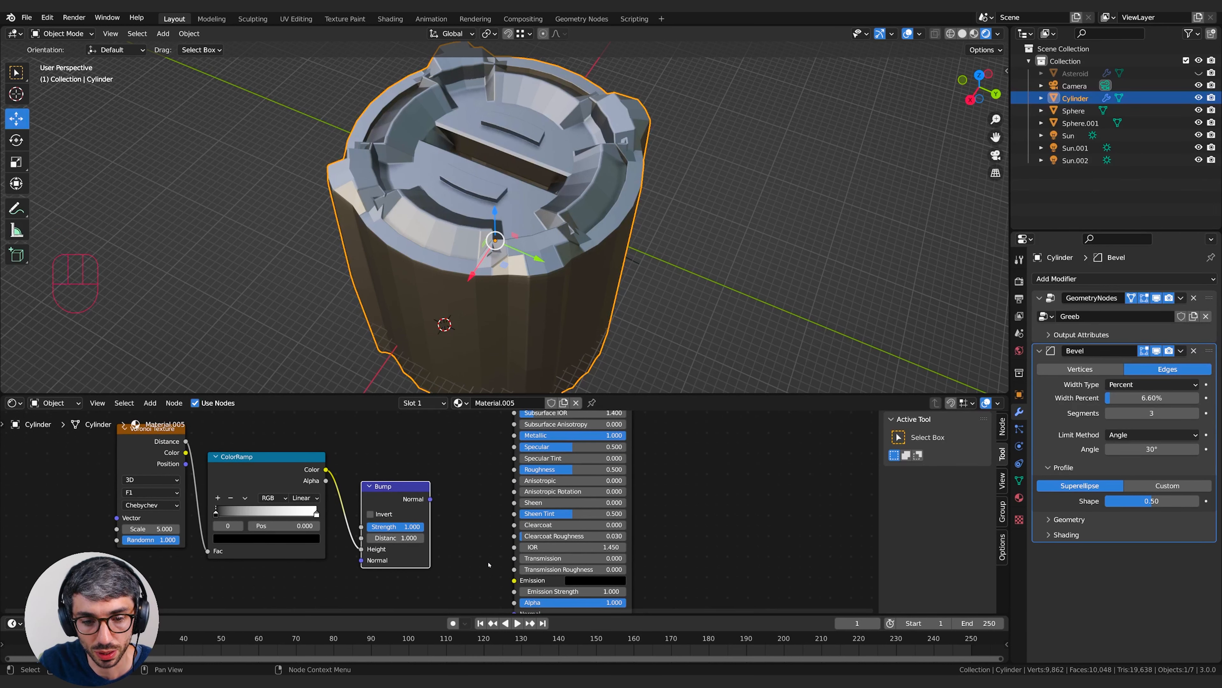
pyautogui.moveTo(552, 603); pyautogui.dragTo(533, 550, button='middle')
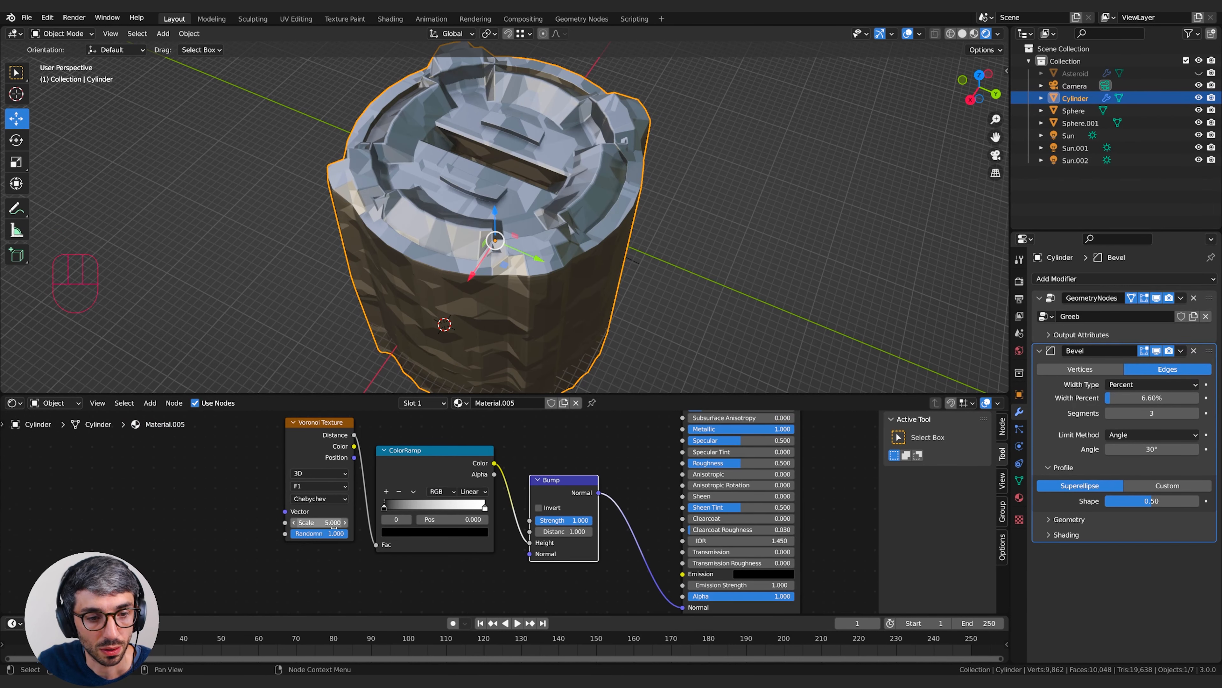
# - Set the ColorRamp to Constant interpolation with its white stop at about 0.49, and the Voronoi Texture scale to about 24
pyautogui.click(468, 492)
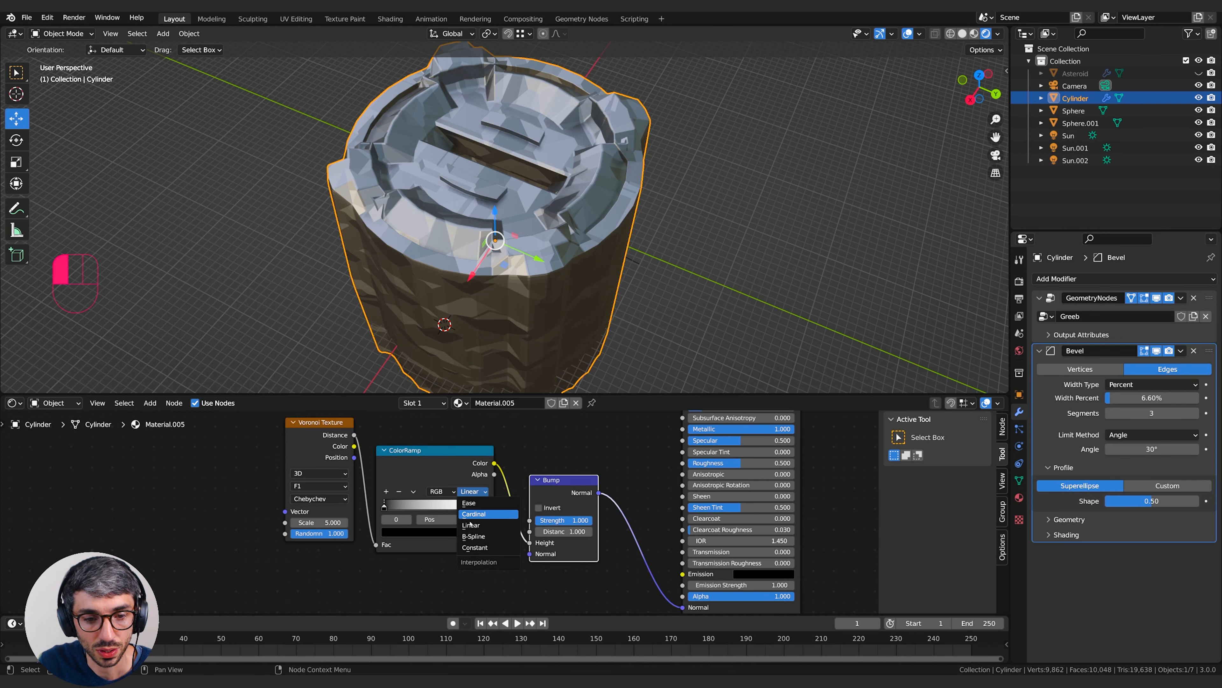
pyautogui.click(487, 547)
pyautogui.moveTo(484, 507); pyautogui.dragTo(435, 510)
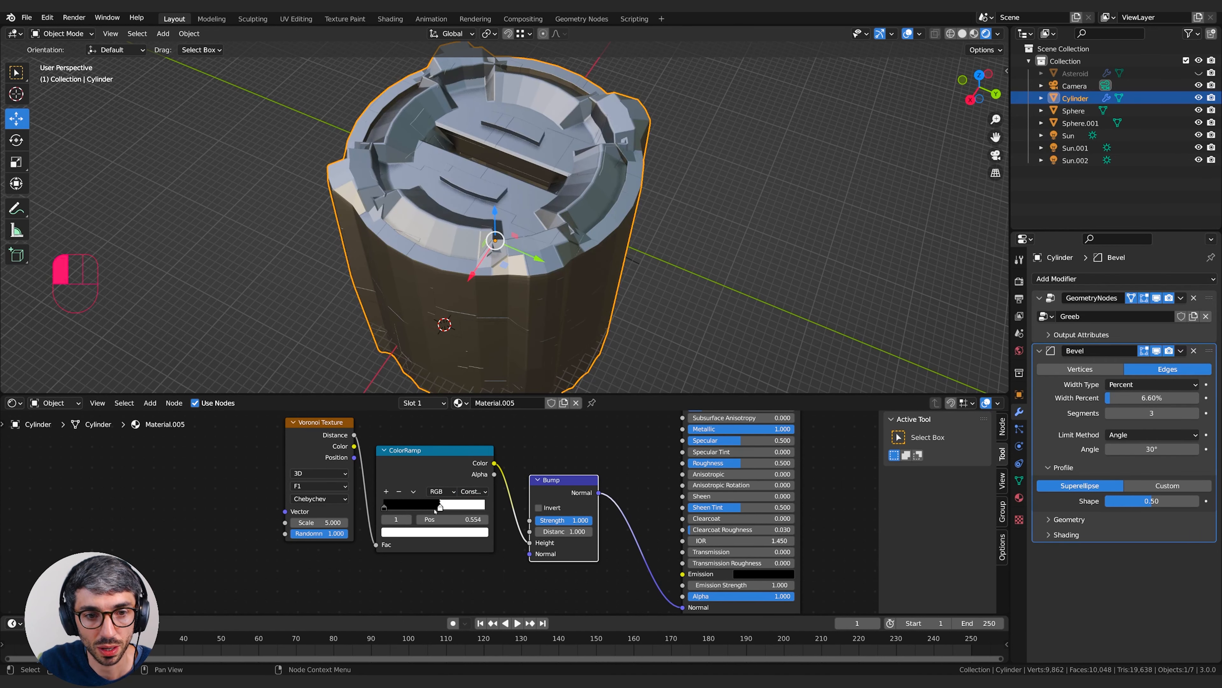
pyautogui.moveTo(530, 337); pyautogui.dragTo(681, 258, button='middle')
pyautogui.moveTo(318, 522); pyautogui.dragTo(347, 522)
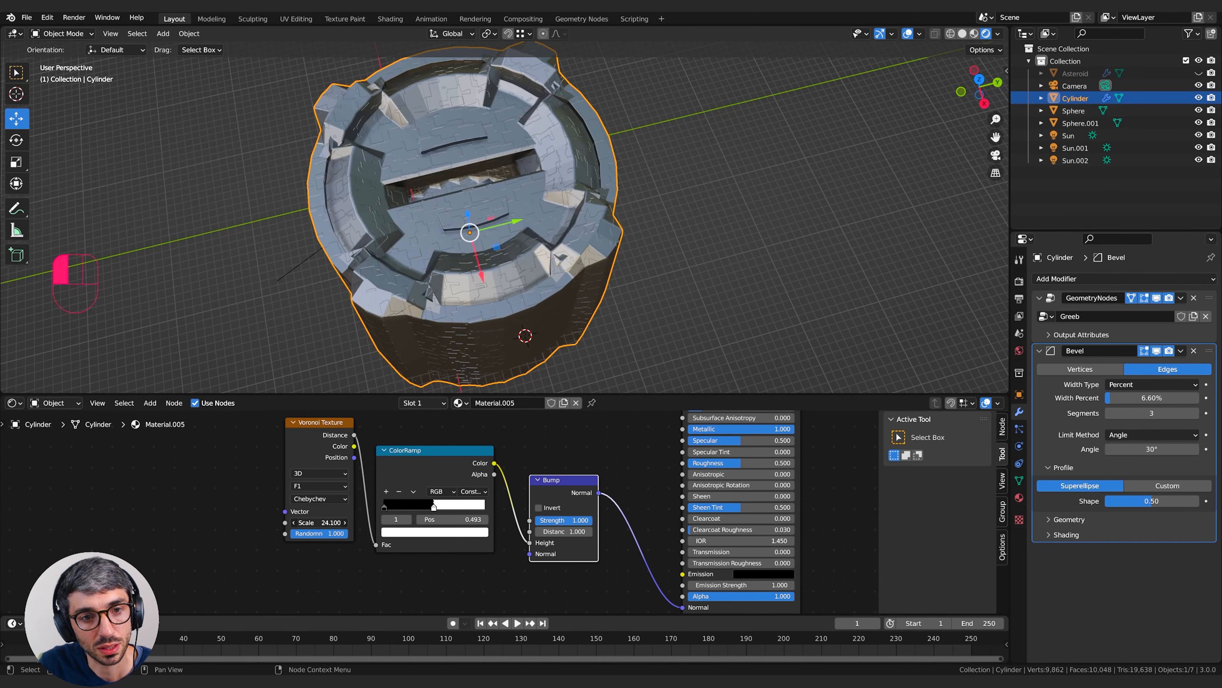
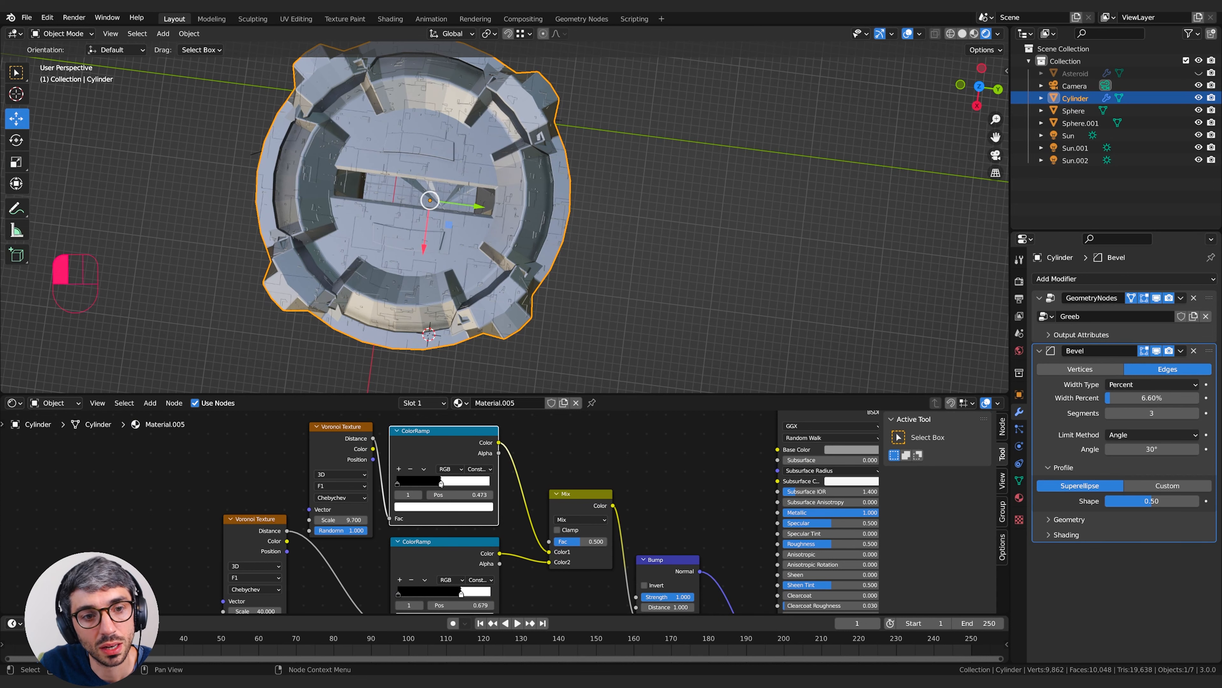
# - Add a black stop to the upper ColorRamp and place it at about 0.50, just past the white stop
pyautogui.moveTo(517, 332); pyautogui.dragTo(472, 319, button='middle')
pyautogui.scroll(3, 558, 289)
pyautogui.moveTo(441, 180); pyautogui.dragTo(391, 252, button='middle')
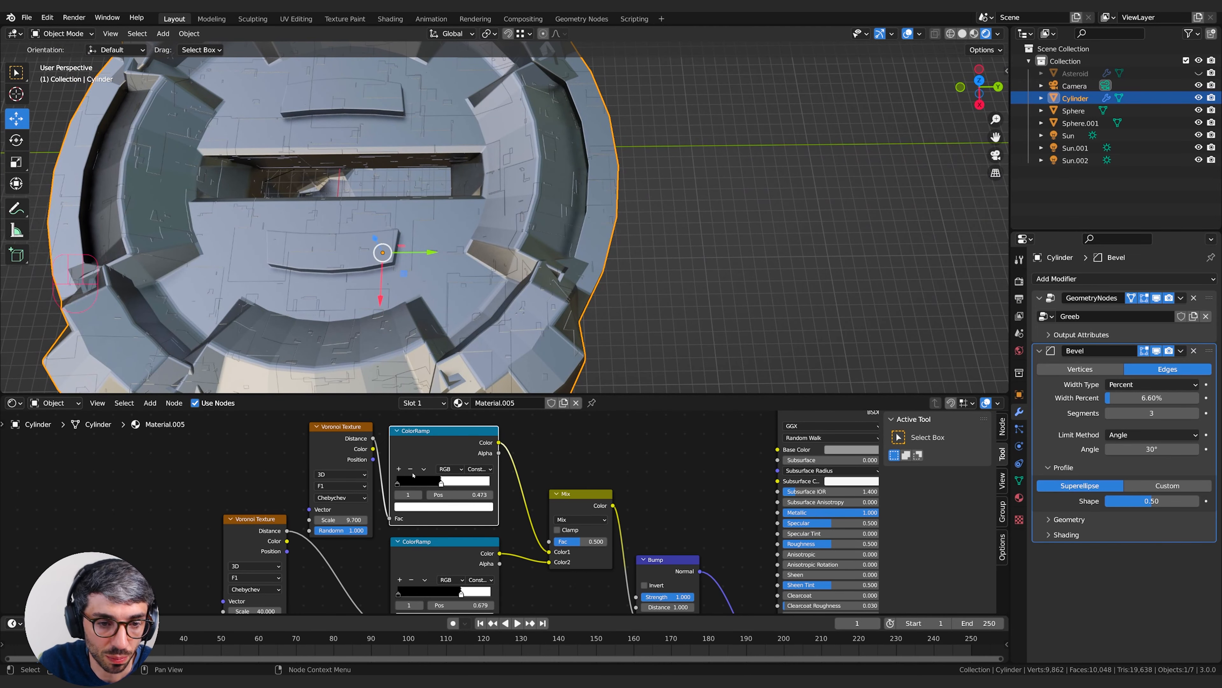
pyautogui.click(399, 469)
pyautogui.moveTo(413, 486); pyautogui.dragTo(445, 486)
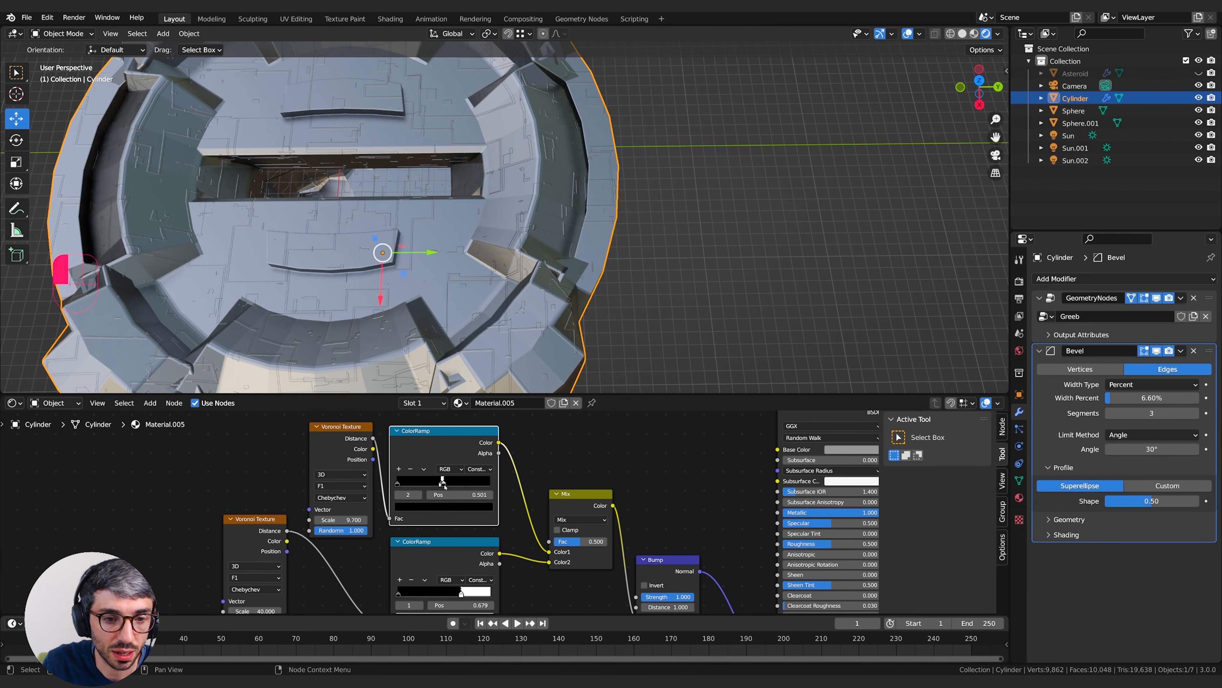
pyautogui.scroll(-3, 450, 269)
pyautogui.moveTo(450, 270); pyautogui.dragTo(463, 320, button='middle')
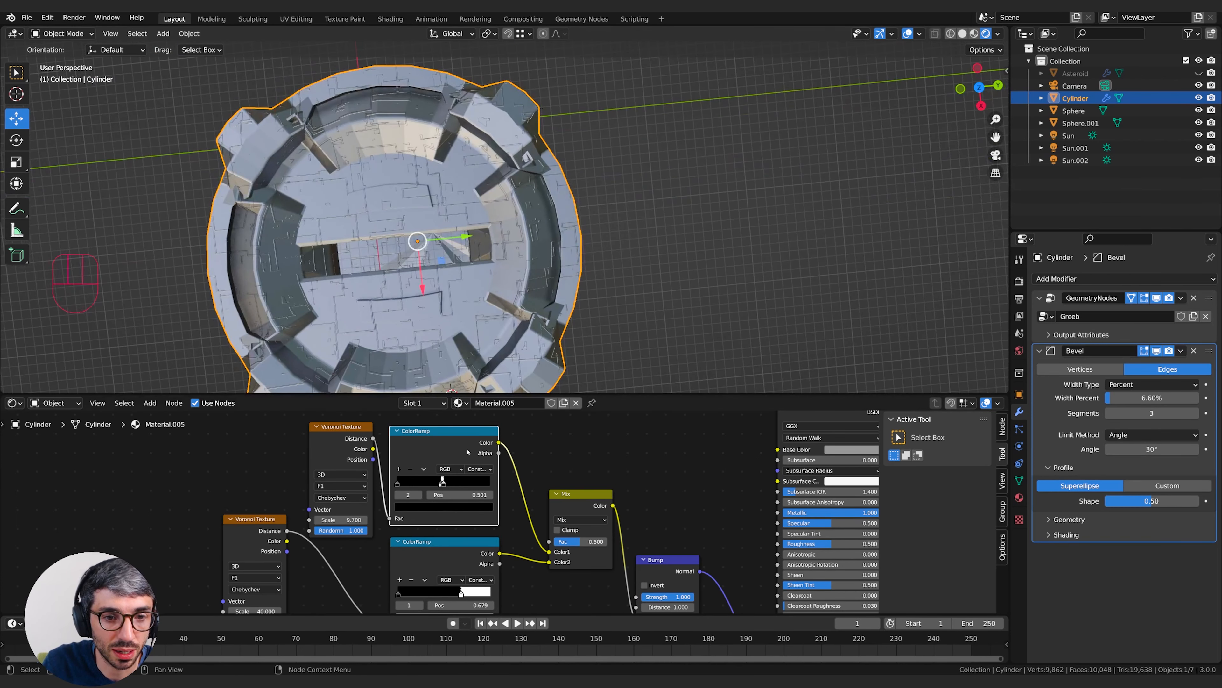
# - In Edit Mode, select the ring of faces around the recess in the cylinder's top and extrude it in place
pyautogui.press('Tab')
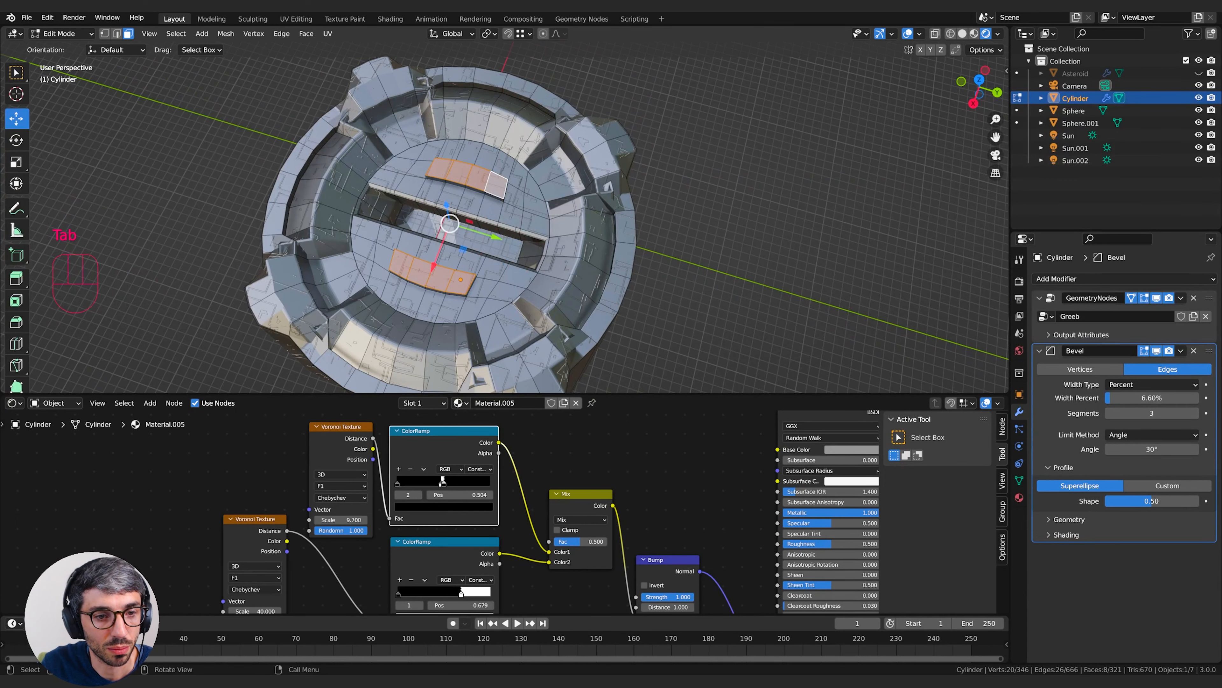
pyautogui.keyDown('alt'); pyautogui.click(388, 341); pyautogui.keyUp('alt')
pyautogui.moveTo(544, 337); pyautogui.dragTo(531, 313, button='middle')
pyautogui.press('e')
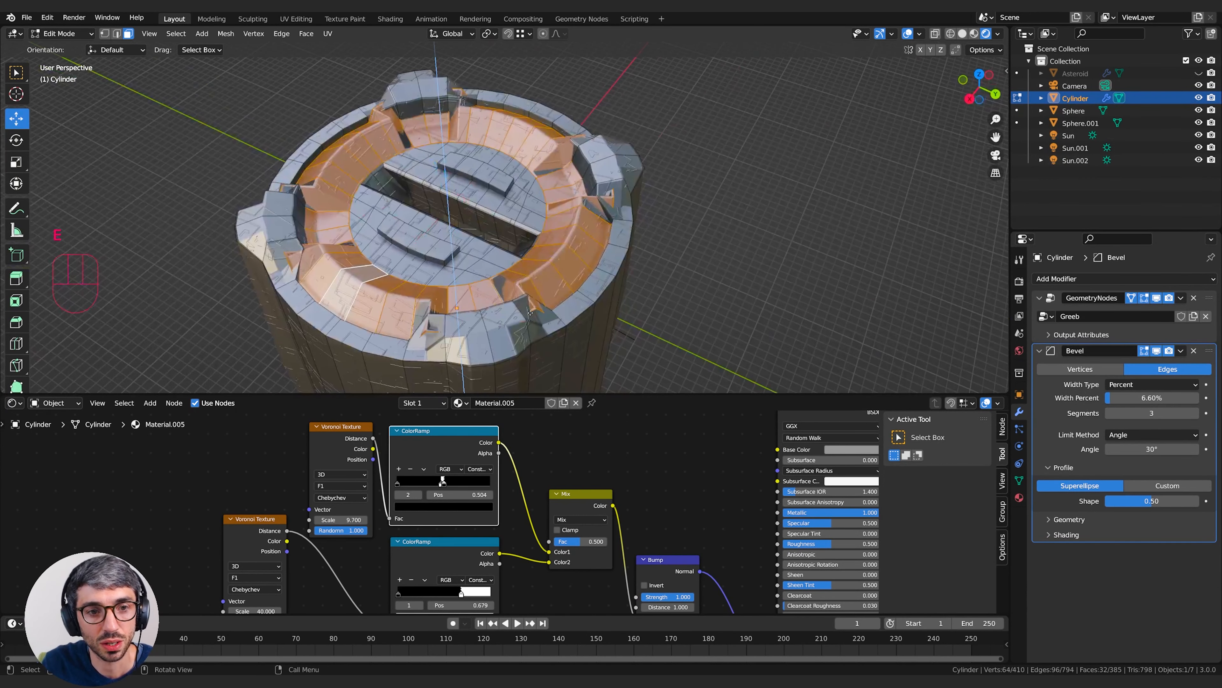
pyautogui.rightClick(531, 313)
# - Scale the extruded ring to about 0.756 and reposition it along the Z axis
pyautogui.moveTo(578, 308); pyautogui.dragTo(679, 279, button='middle')
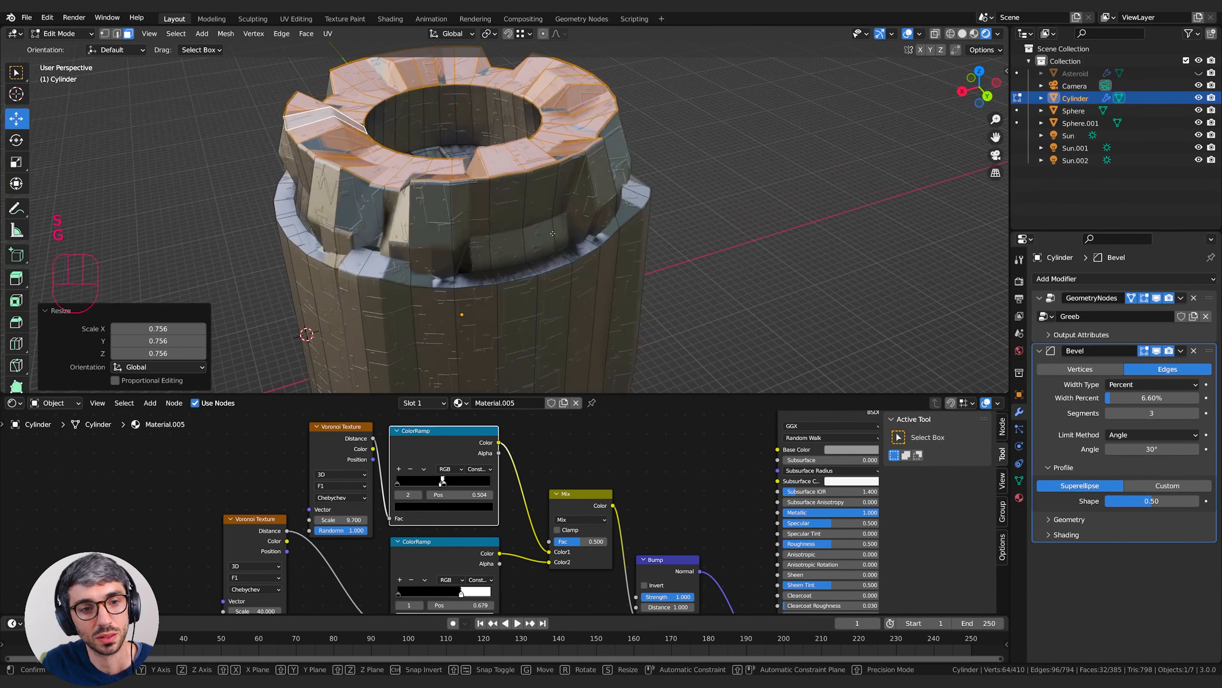
pyautogui.press('g')
pyautogui.press('z')
pyautogui.click(590, 260)
# - Inset the ring's top faces and sink the inset band about 2.6 m along Z, scaled by about 1.09
pyautogui.press('i')
pyautogui.click(674, 247)
pyautogui.press('s')
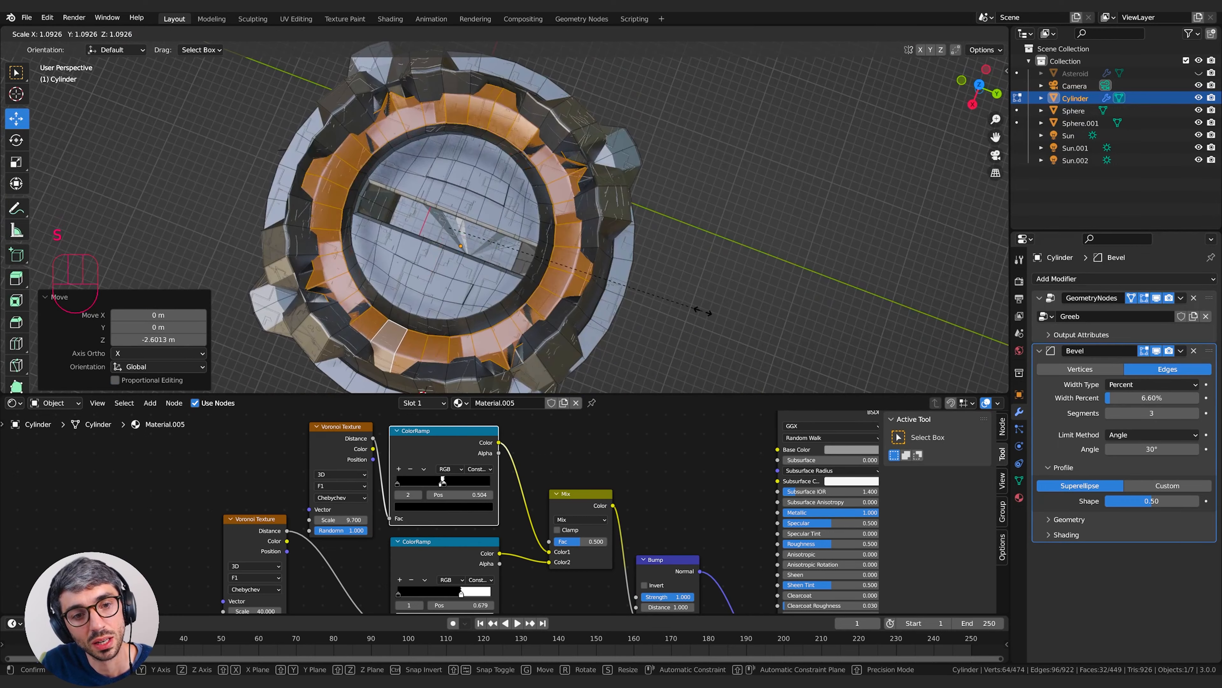
pyautogui.click(704, 311)
pyautogui.moveTo(704, 311); pyautogui.dragTo(674, 203, button='middle')
# - Move the end faces of the four prongs on the rim about 2.19 m down along Z
pyautogui.press('Tab')
pyautogui.press('Tab')
pyautogui.press('g')
pyautogui.click(815, 188)
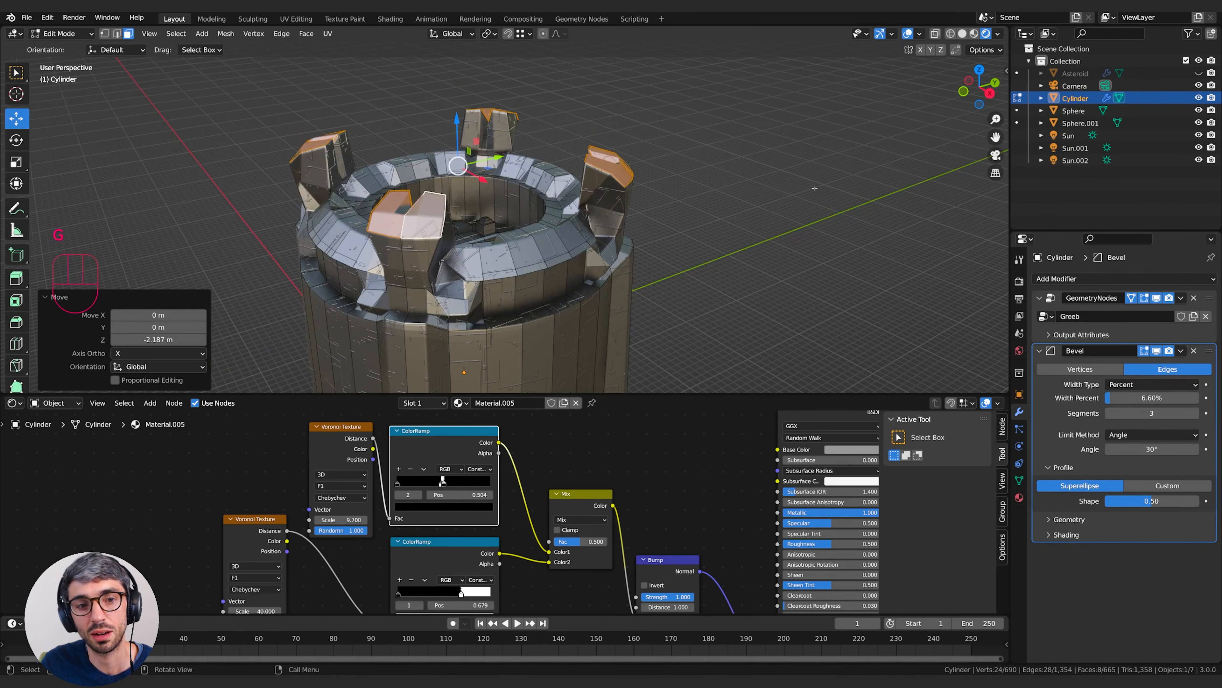
pyautogui.moveTo(815, 188); pyautogui.dragTo(606, 270, button='middle')
pyautogui.press('Tab')
pyautogui.press('Tab')
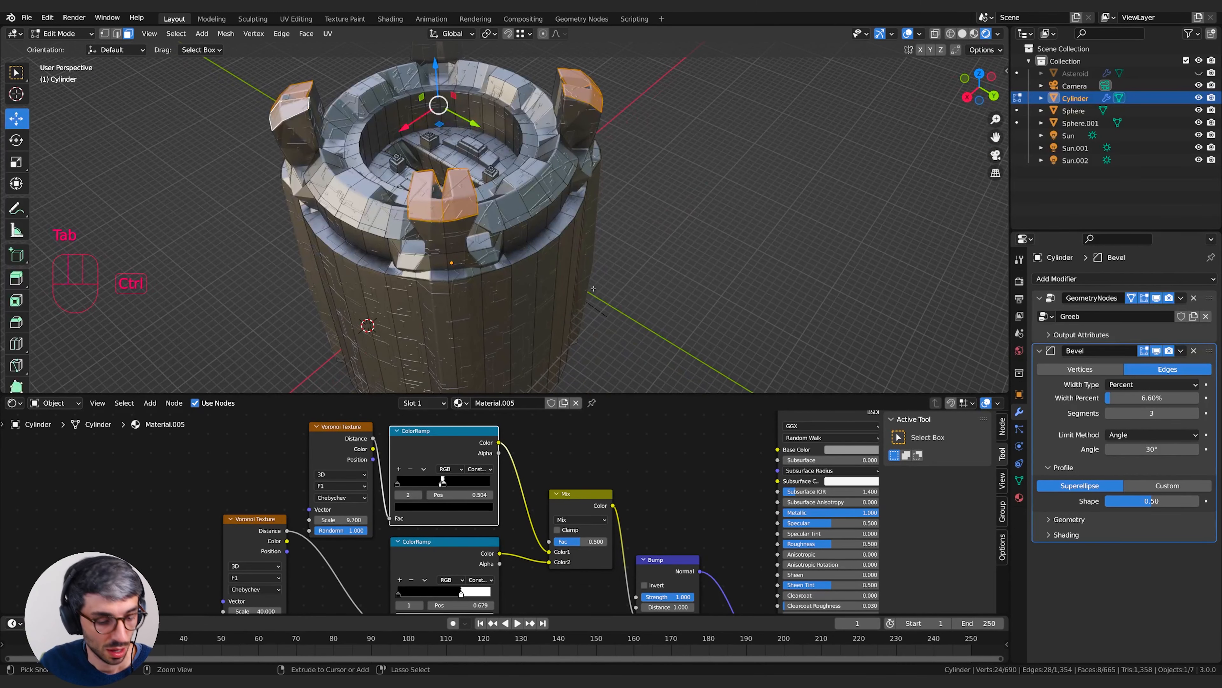
# - Add two loop cuts around the cylinder's outer wall below the rim, with slide factors of -0.741 and -0.635
pyautogui.hotkey('ctrl', 'r')
pyautogui.click(589, 292)
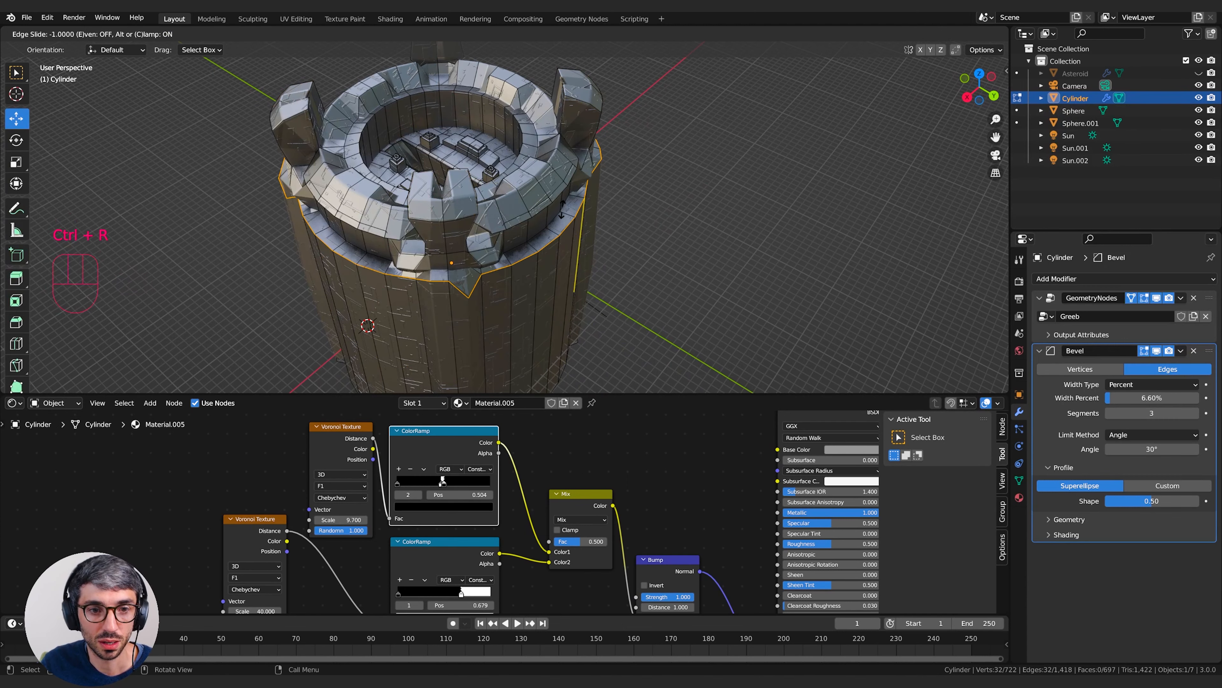
pyautogui.click(565, 228)
pyautogui.moveTo(565, 228); pyautogui.dragTo(644, 296, button='middle')
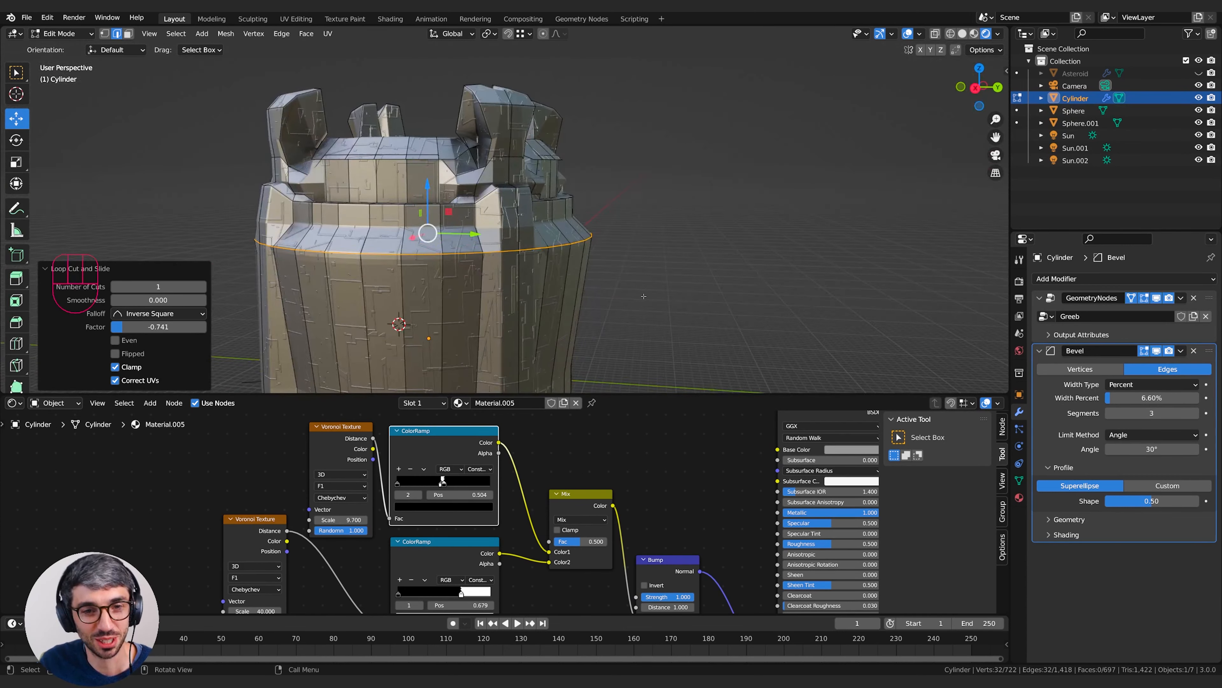
pyautogui.hotkey('ctrl', 'r')
pyautogui.click(585, 289)
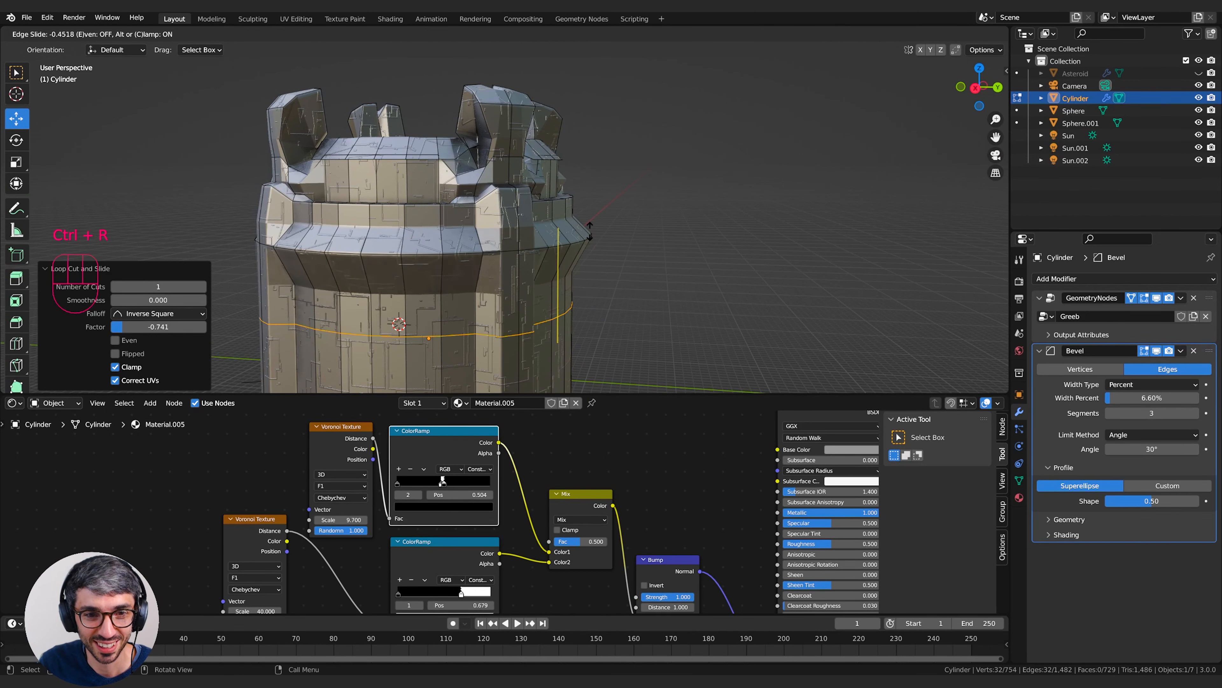
pyautogui.click(593, 211)
pyautogui.moveTo(594, 210); pyautogui.dragTo(570, 218, button='middle')
# - Add a third loop cut farther down the cylinder's outer wall and return to Object Mode
pyautogui.hotkey('ctrl', 'r')
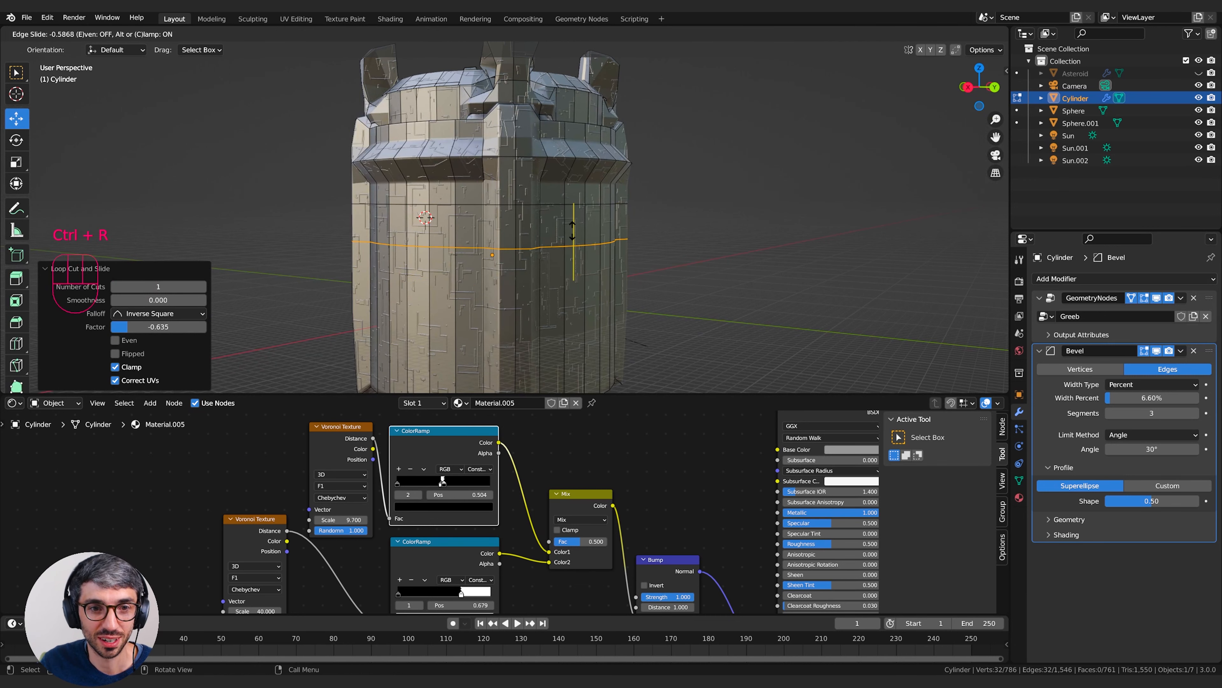
pyautogui.click(573, 291)
pyautogui.click(643, 253)
pyautogui.press('Tab')
pyautogui.moveTo(642, 254); pyautogui.dragTo(553, 265, button='middle')
pyautogui.scroll(-4, 606, 240)
pyautogui.keyDown('shift'); pyautogui.moveTo(567, 245); pyautogui.dragTo(552, 175, button='middle'); pyautogui.keyUp('shift')
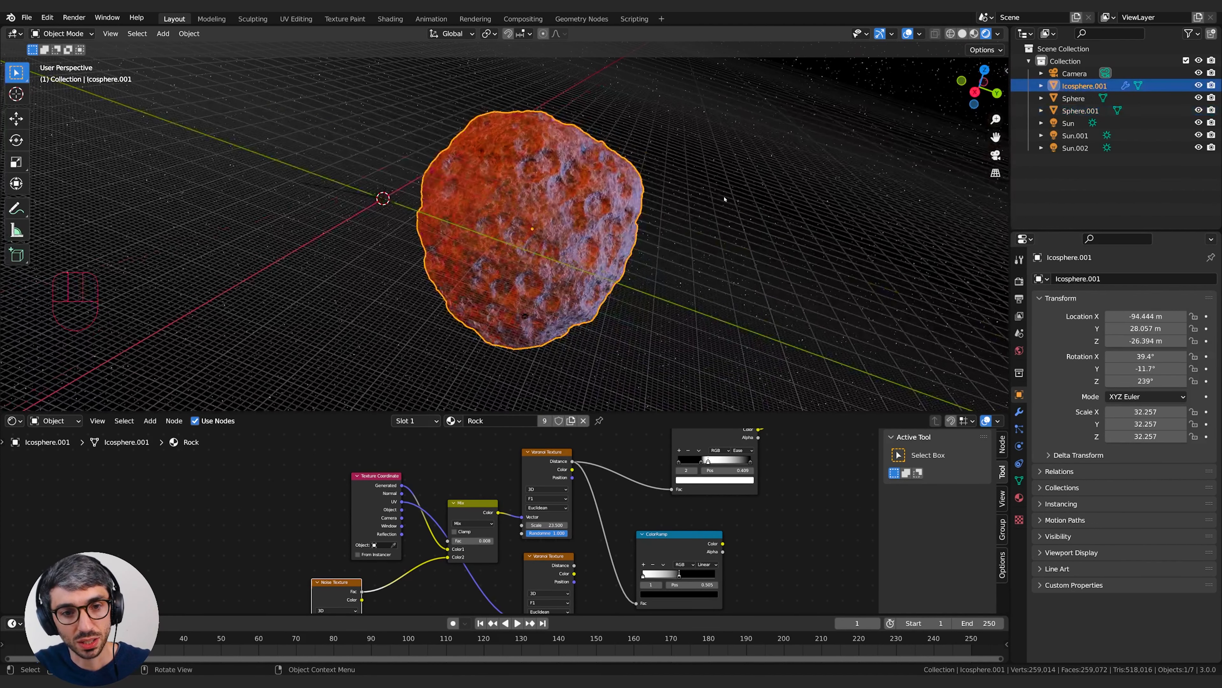
# - Switch the cratered asteroid icosphere to Edit Mode
pyautogui.moveTo(715, 186); pyautogui.dragTo(606, 174, button='middle')
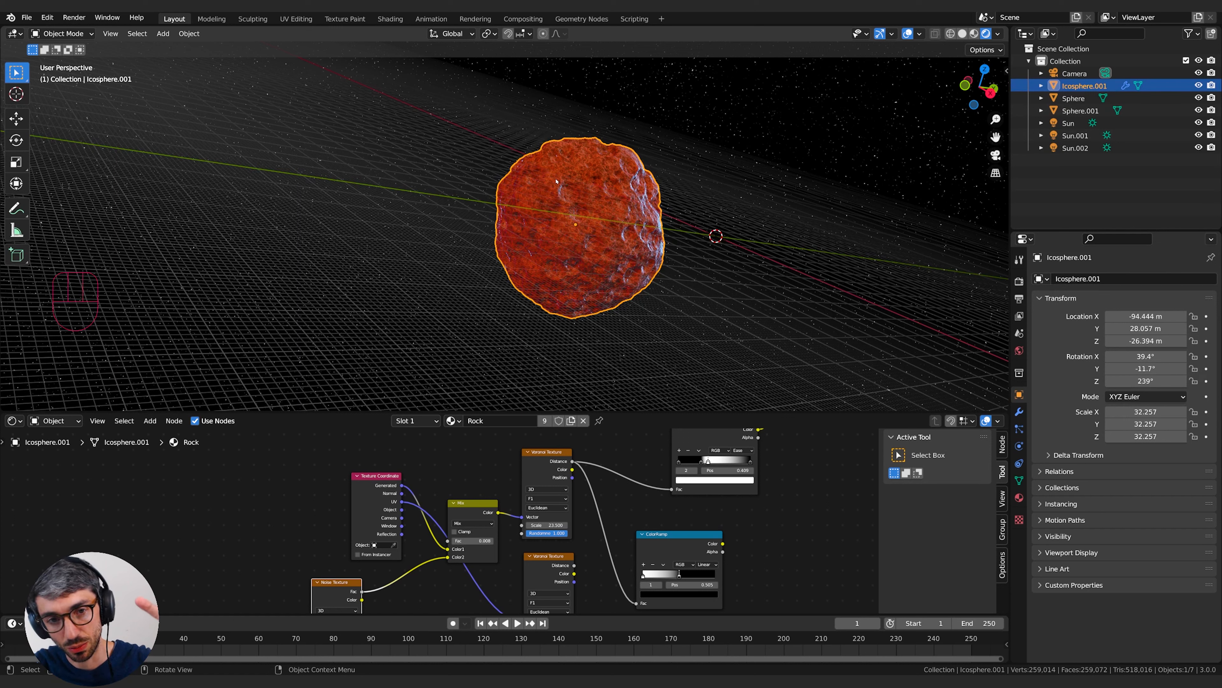
pyautogui.moveTo(642, 236); pyautogui.dragTo(597, 231, button='middle')
pyautogui.scroll(4, 596, 231)
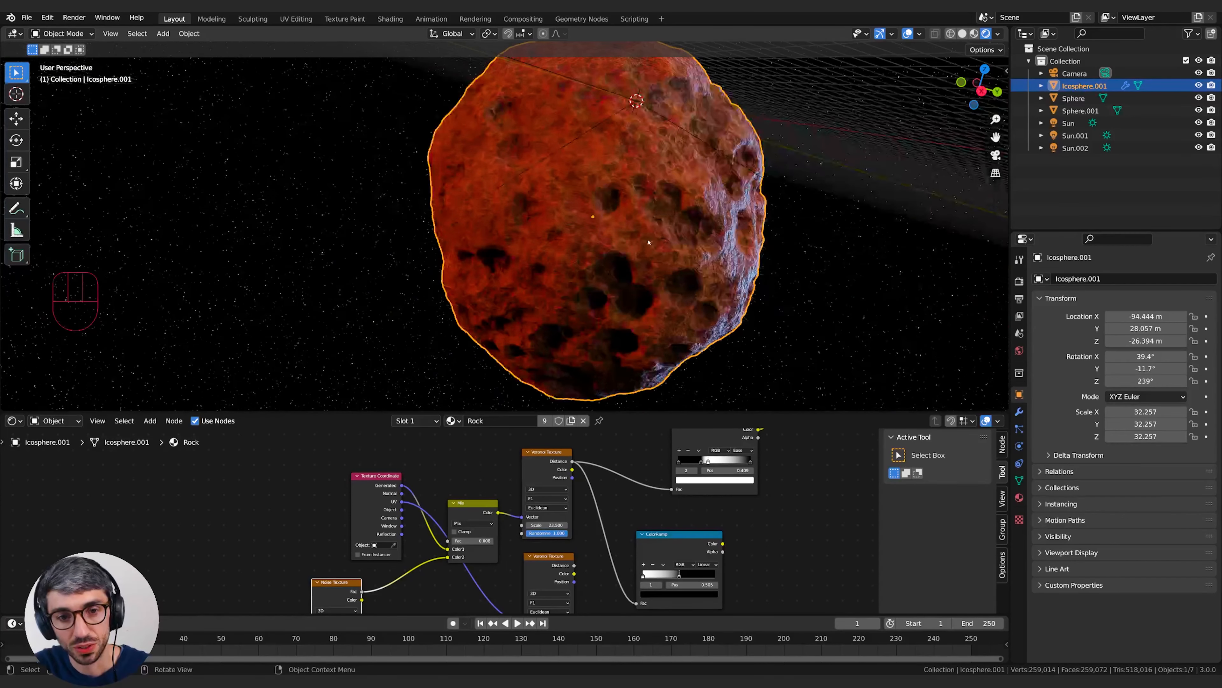
pyautogui.scroll(-2, 710, 219)
pyautogui.press('Tab')
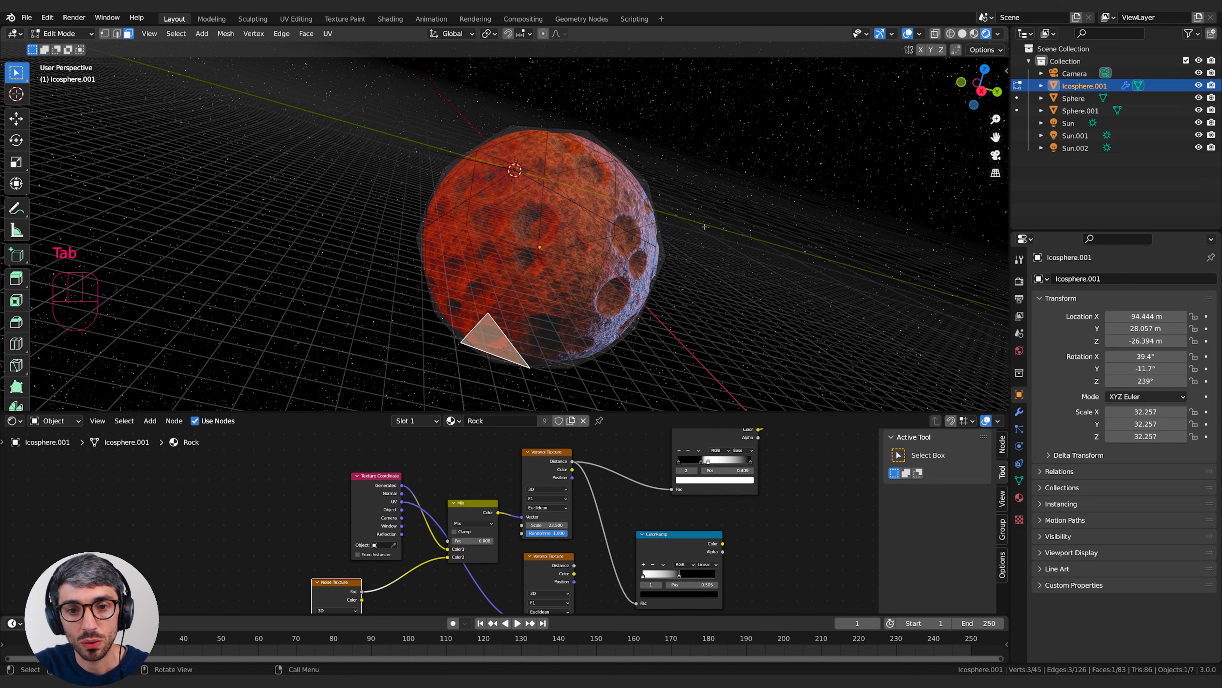
# - Enable the asteroid's Displace modifier for display in Edit Mode
pyautogui.click(982, 90)
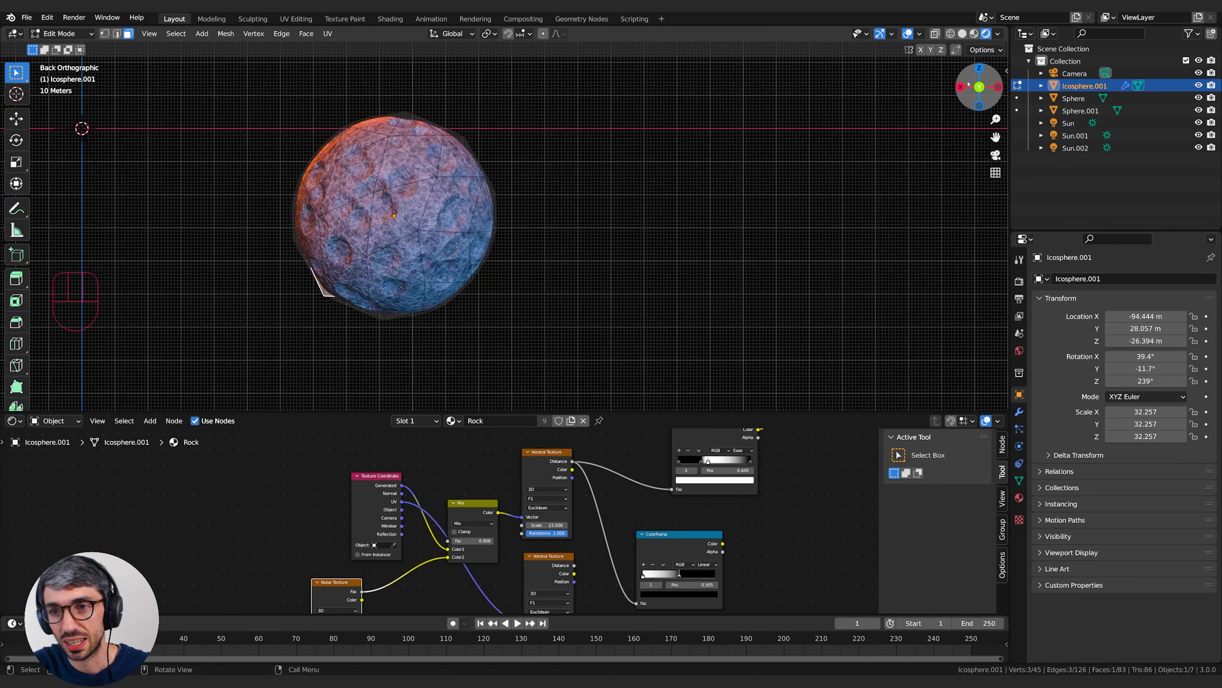
pyautogui.moveTo(660, 104); pyautogui.dragTo(808, 145, button='middle')
pyautogui.moveTo(676, 205); pyautogui.dragTo(757, 135, button='middle')
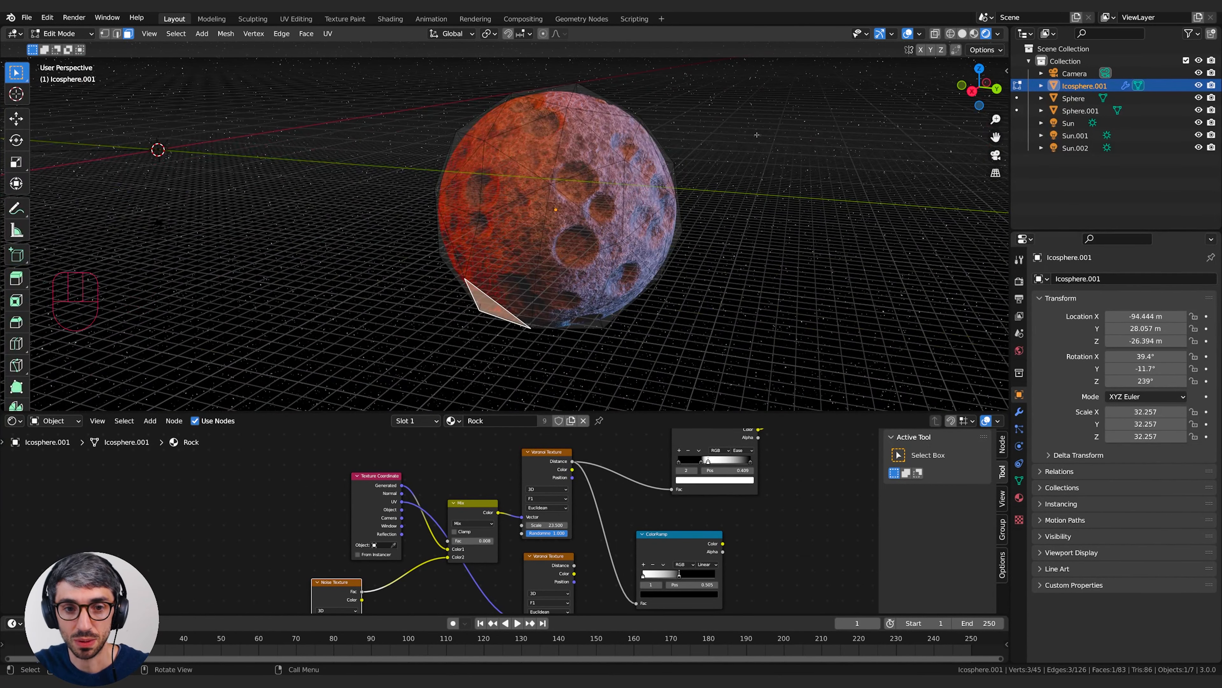
pyautogui.scroll(2, 746, 216)
pyautogui.scroll(5, 802, 219)
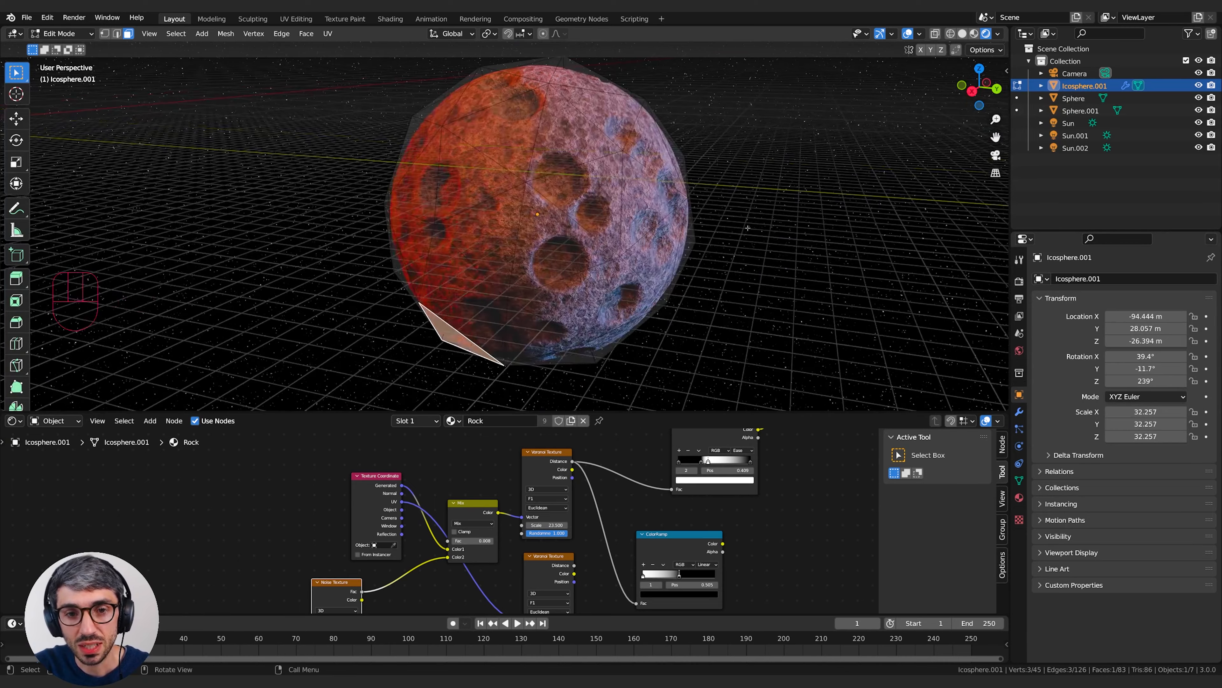
pyautogui.scroll(-5, 802, 219)
pyautogui.click(1019, 412)
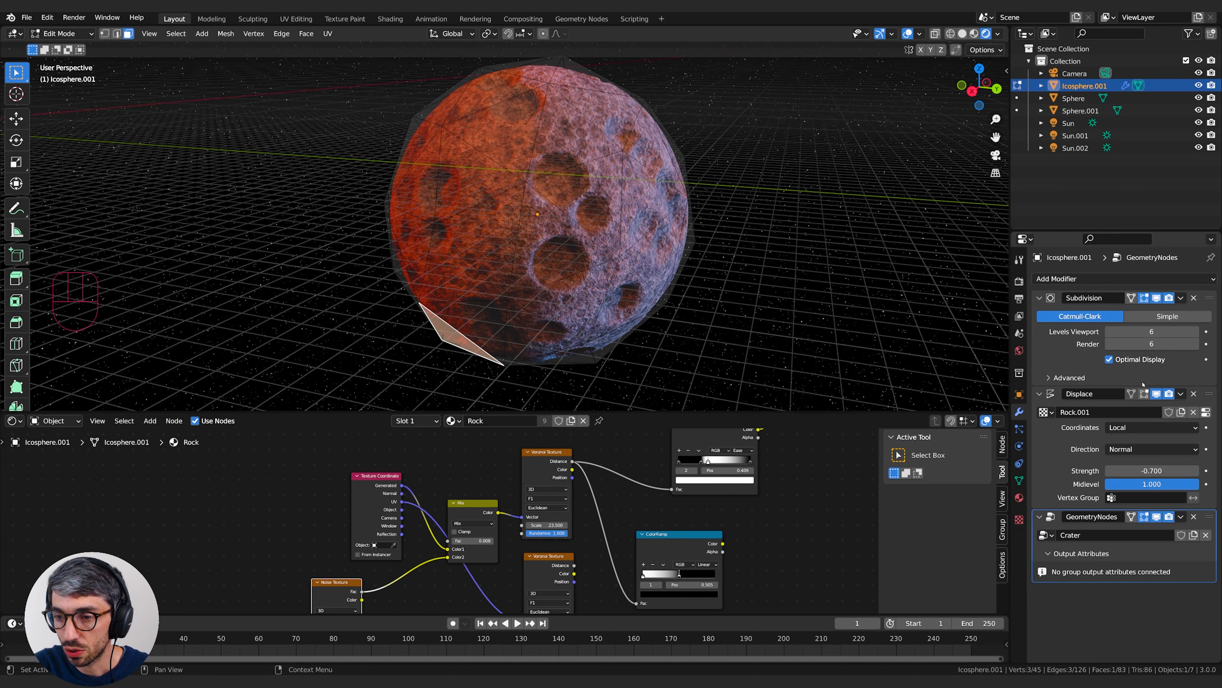
pyautogui.click(1145, 394)
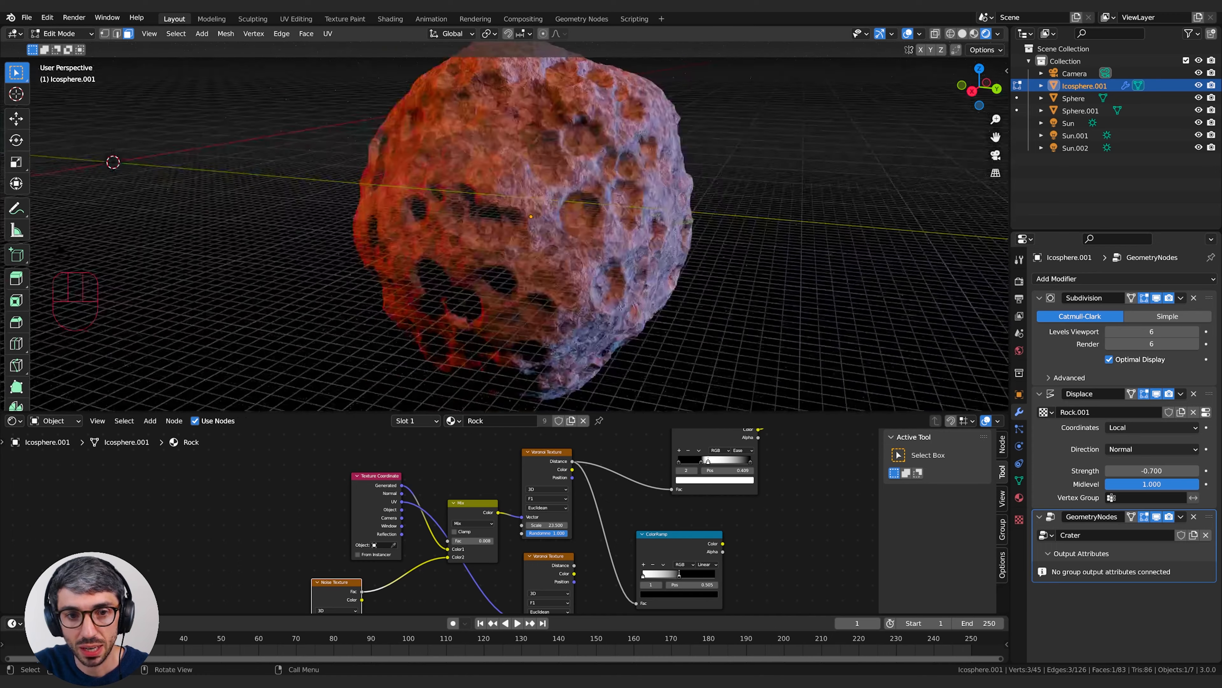
# - Select all of the asteroid's faces and make the editing cage follow the Displace modifier
pyautogui.press('a')
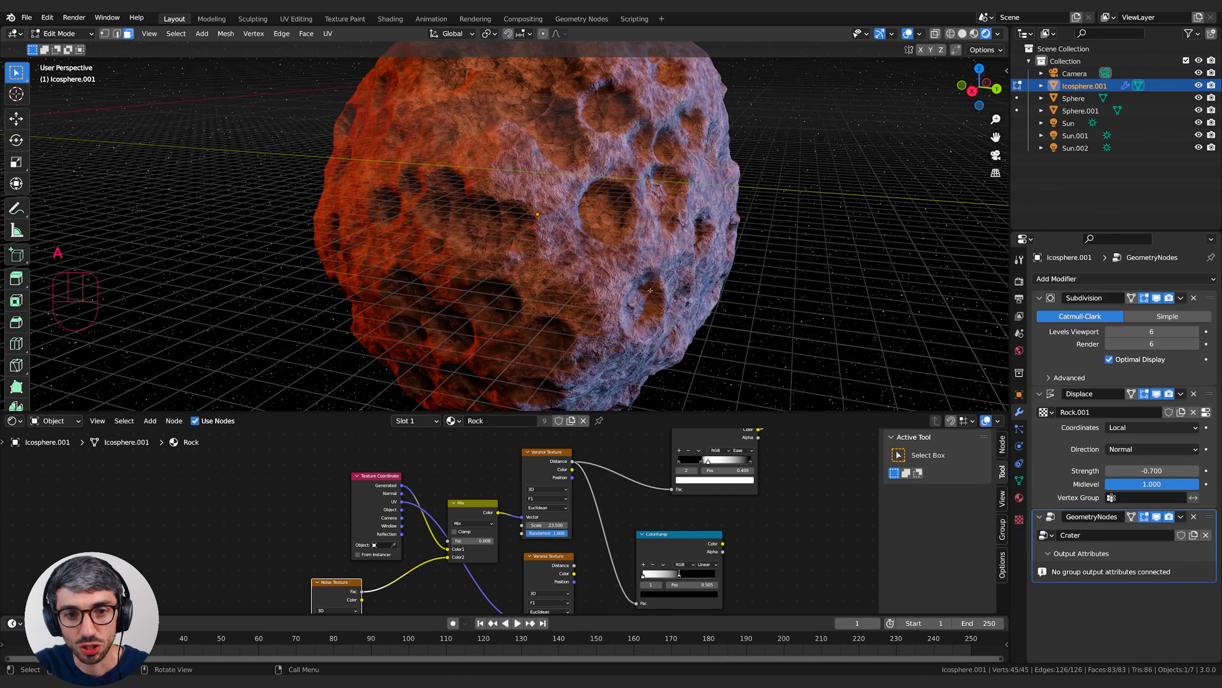
pyautogui.click(1131, 394)
pyautogui.scroll(-2, 530, 304)
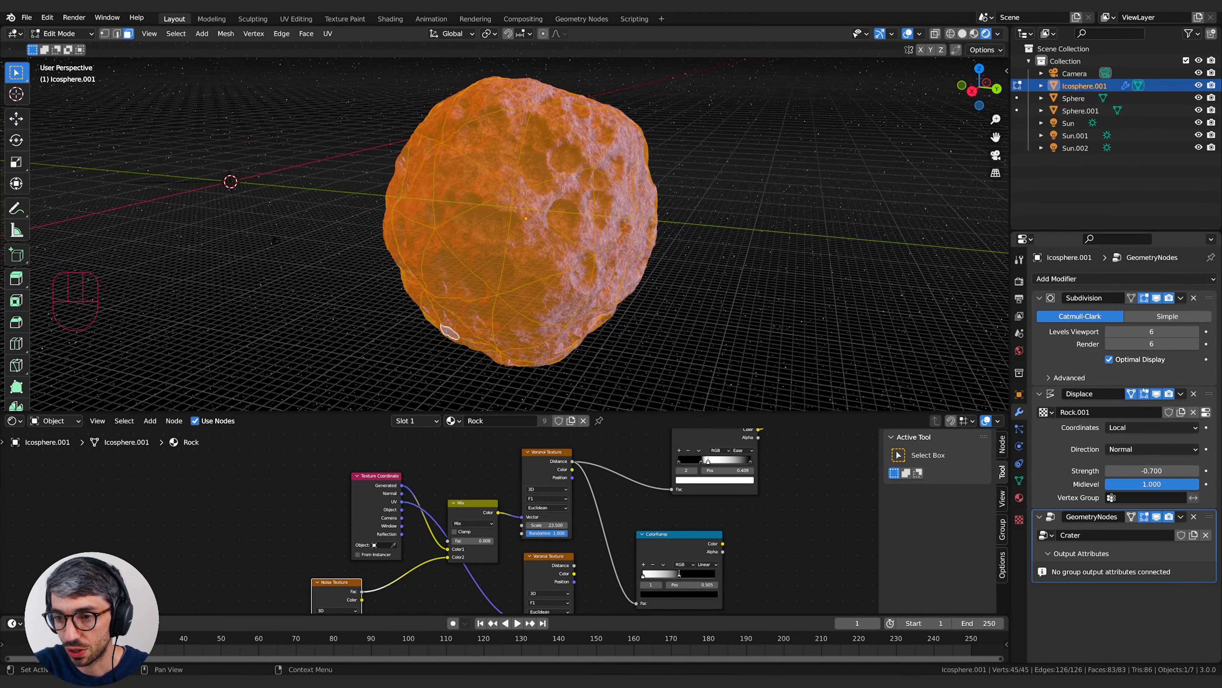
pyautogui.moveTo(491, 223); pyautogui.dragTo(518, 225, button='middle')
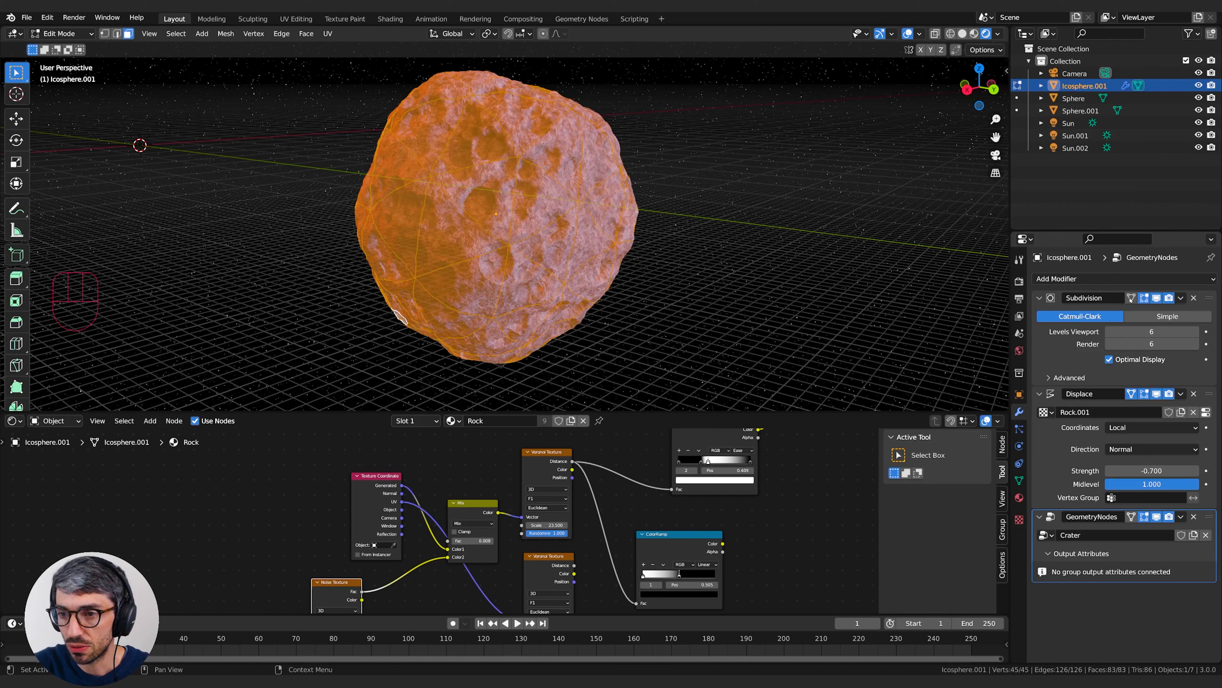
pyautogui.moveTo(456, 219); pyautogui.dragTo(473, 208, button='middle')
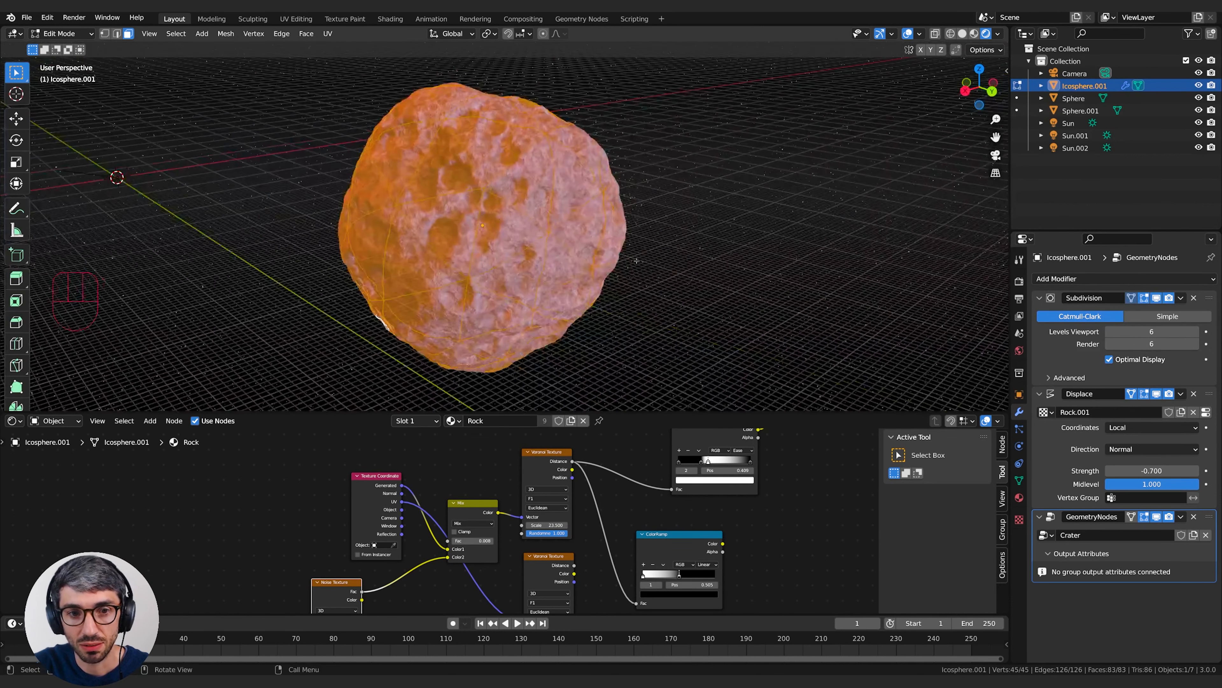
# - Lower the Subdivision modifier's render and viewport levels on the asteroid
pyautogui.click(1109, 344)
pyautogui.click(1110, 343)
pyautogui.click(1110, 332)
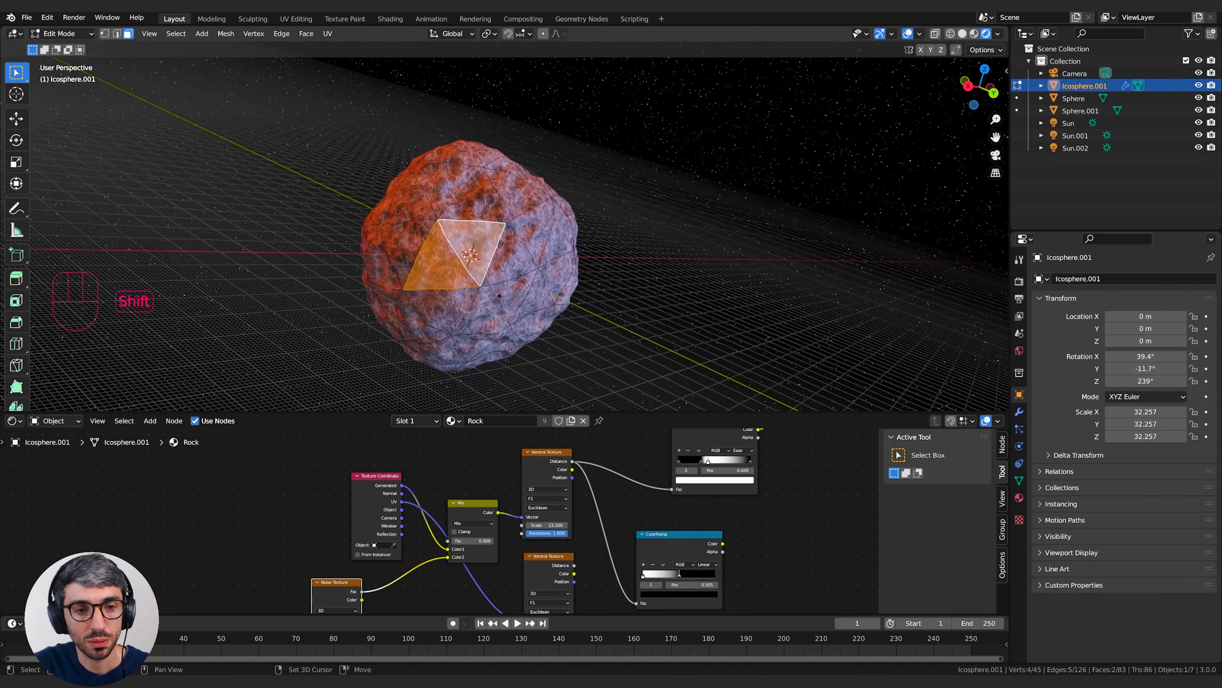
# - Add four neighbouring faces to the selection to complete a six-face hexagonal patch on the asteroid, and extrude it
pyautogui.keyDown('shift'); pyautogui.click(462, 227); pyautogui.keyUp('shift')
pyautogui.keyDown('shift'); pyautogui.click(423, 193); pyautogui.keyUp('shift')
pyautogui.keyDown('shift'); pyautogui.click(475, 207); pyautogui.keyUp('shift')
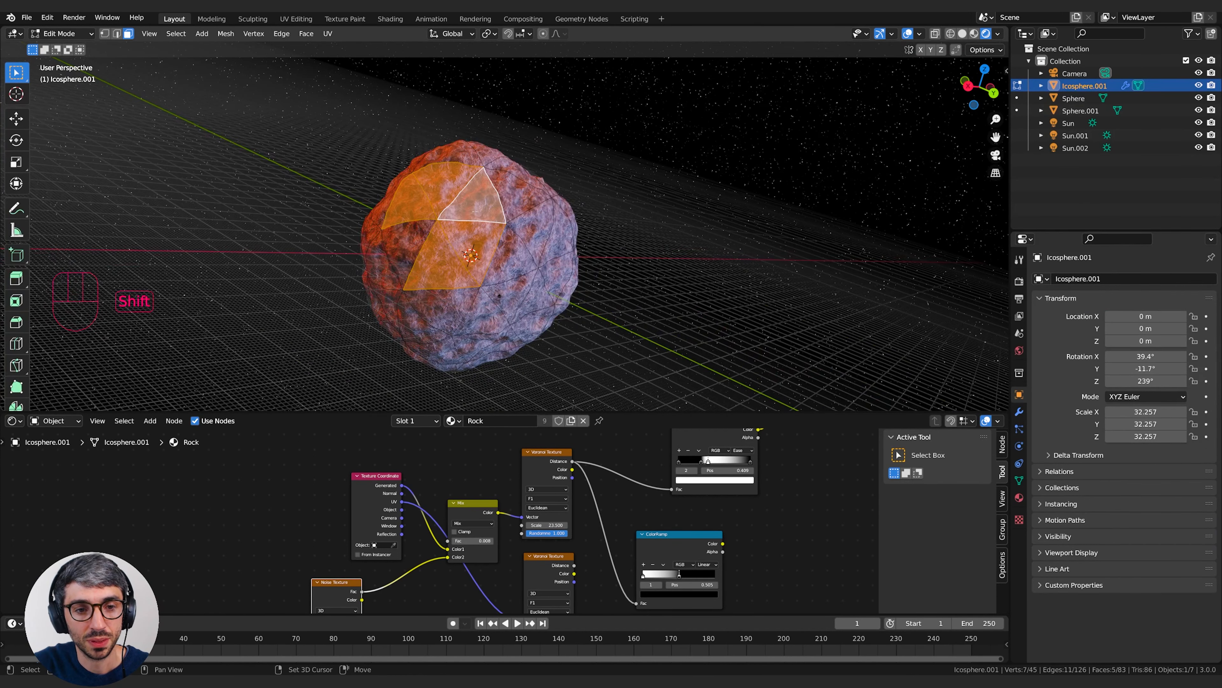
pyautogui.keyDown('shift'); pyautogui.click(414, 244); pyautogui.keyUp('shift')
pyautogui.moveTo(419, 244); pyautogui.dragTo(500, 243, button='middle')
pyautogui.scroll(2, 602, 258)
pyautogui.keyDown('shift'); pyautogui.moveTo(659, 265); pyautogui.dragTo(607, 241, button='middle'); pyautogui.keyUp('shift')
pyautogui.moveTo(608, 241)
pyautogui.mouseDown(button='middle')
pyautogui.moveTo(573, 238)
pyautogui.moveTo(675, 268)
pyautogui.moveTo(560, 389)
pyautogui.moveTo(595, 227)
pyautogui.mouseUp(button='middle')
pyautogui.press('e')
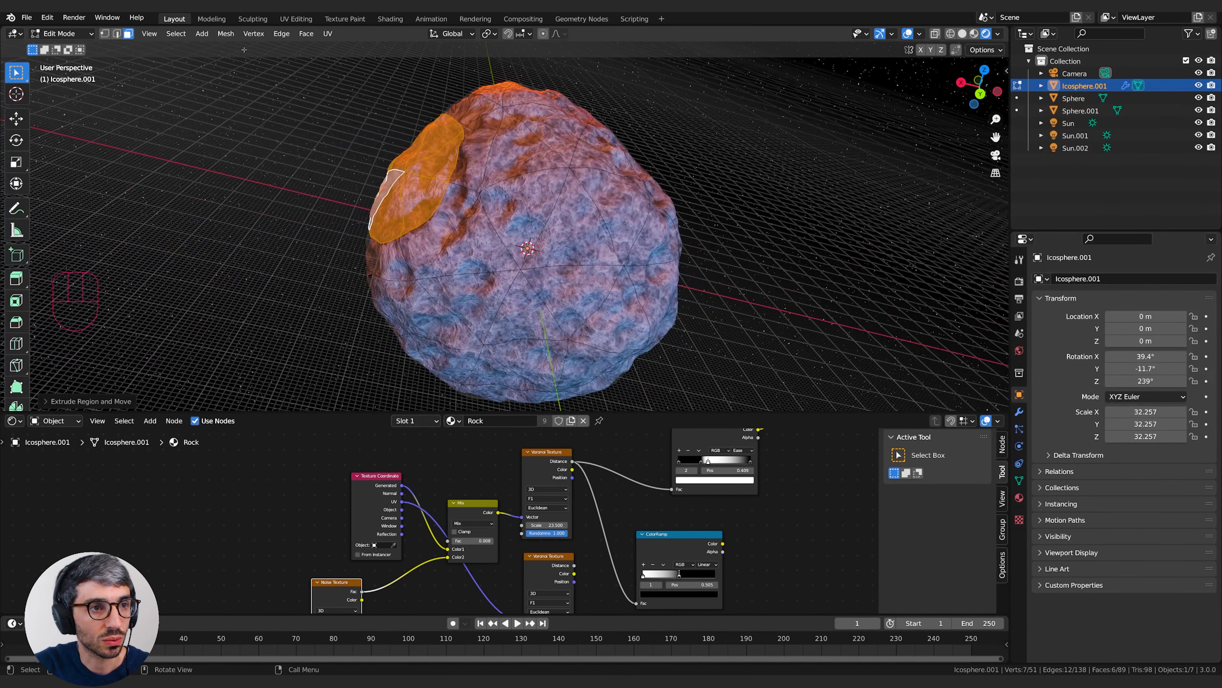
# - Activate the Move tool for the selected asteroid patch and keep the transform orientation at Global
pyautogui.moveTo(980, 89); pyautogui.dragTo(962, 91)
pyautogui.click(16, 118)
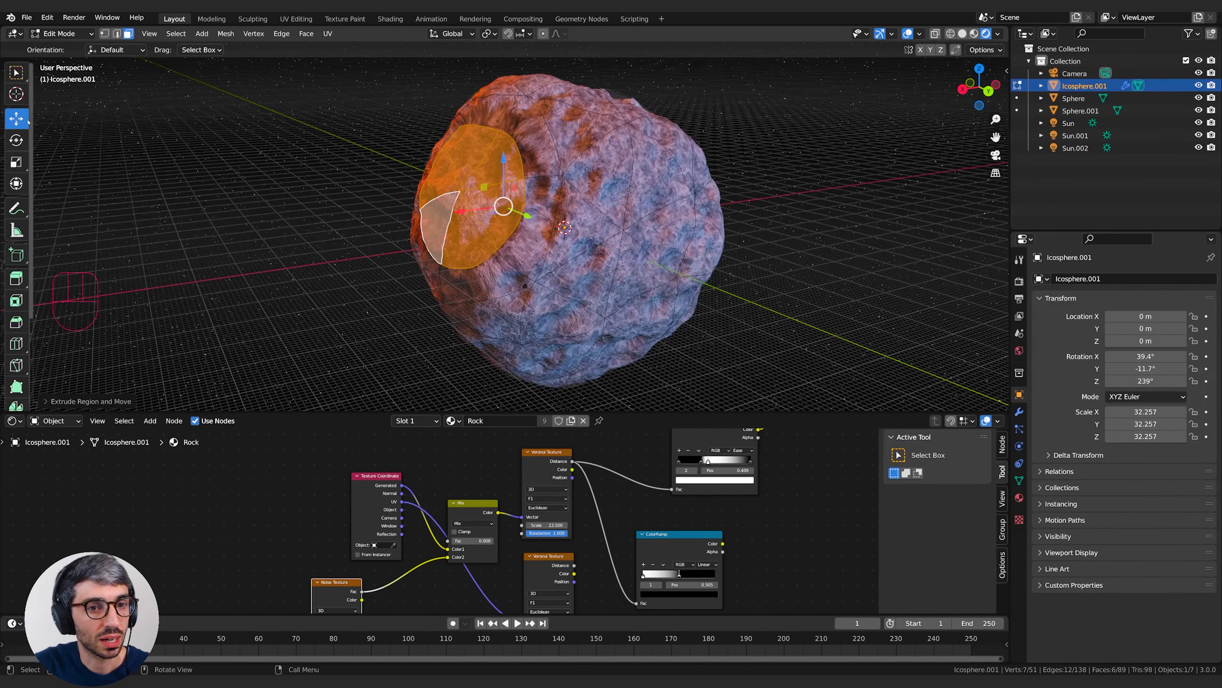
pyautogui.moveTo(481, 240); pyautogui.dragTo(529, 226, button='middle')
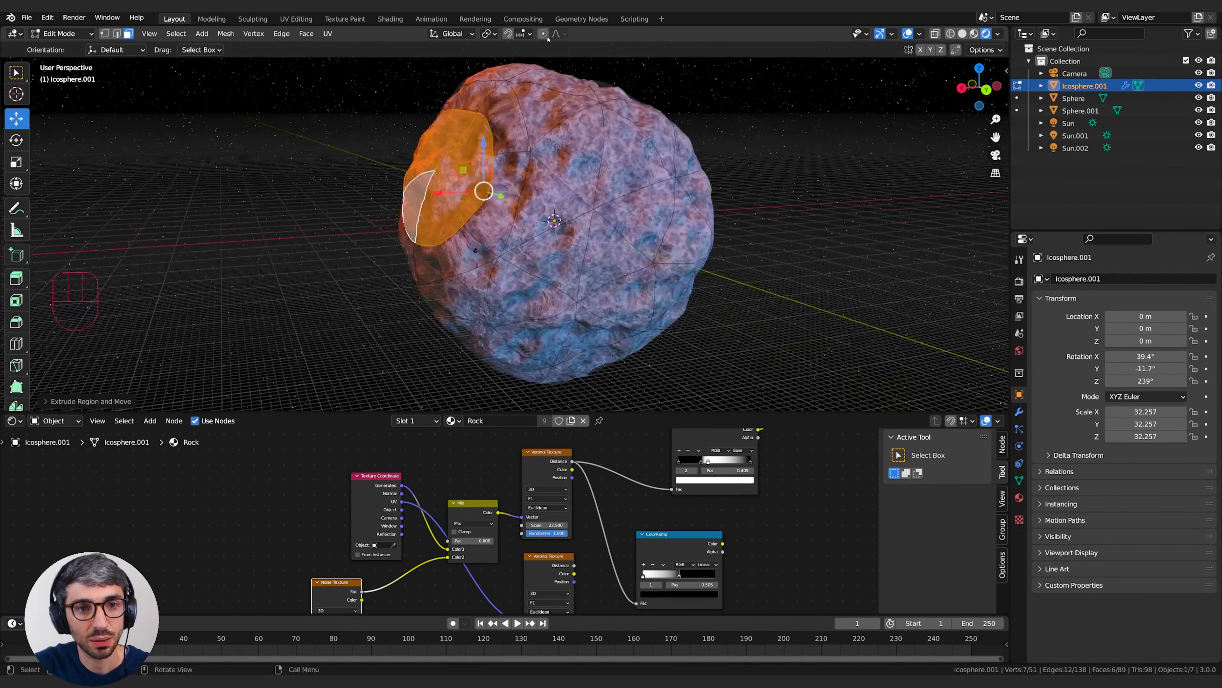
pyautogui.click(460, 34)
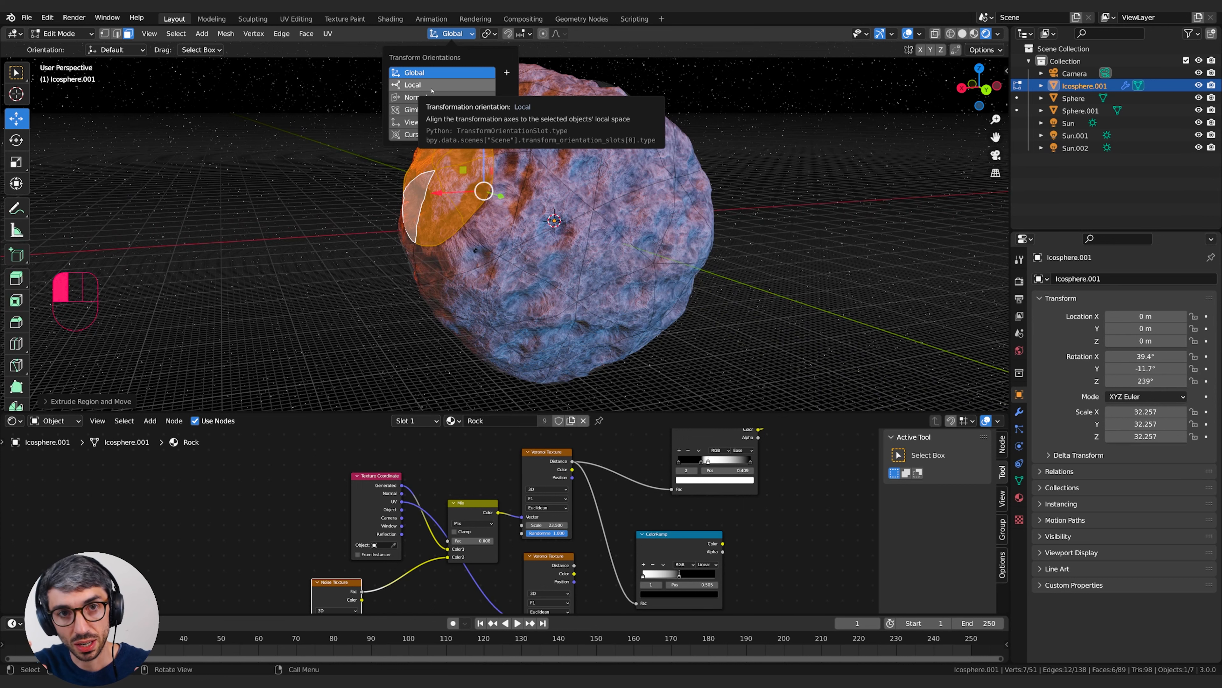
pyautogui.click(426, 72)
pyautogui.moveTo(426, 73); pyautogui.dragTo(491, 121, button='middle')
pyautogui.moveTo(727, 306); pyautogui.dragTo(618, 230, button='middle')
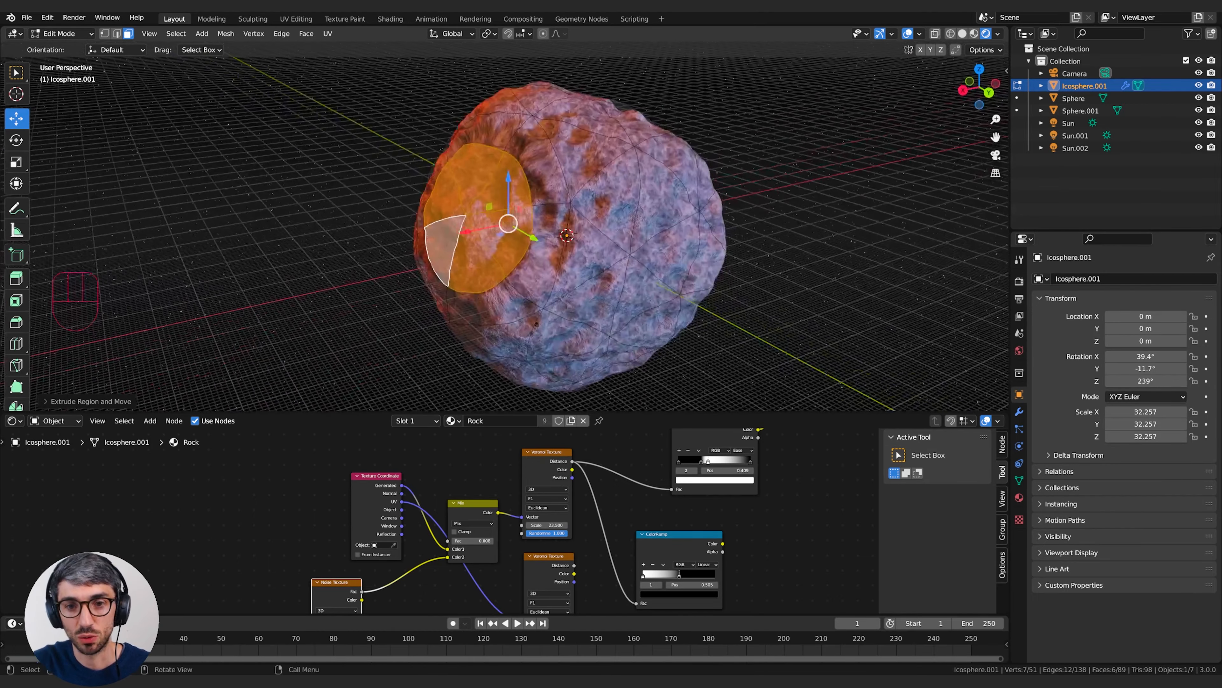
pyautogui.moveTo(355, 214); pyautogui.dragTo(636, 289, button='middle')
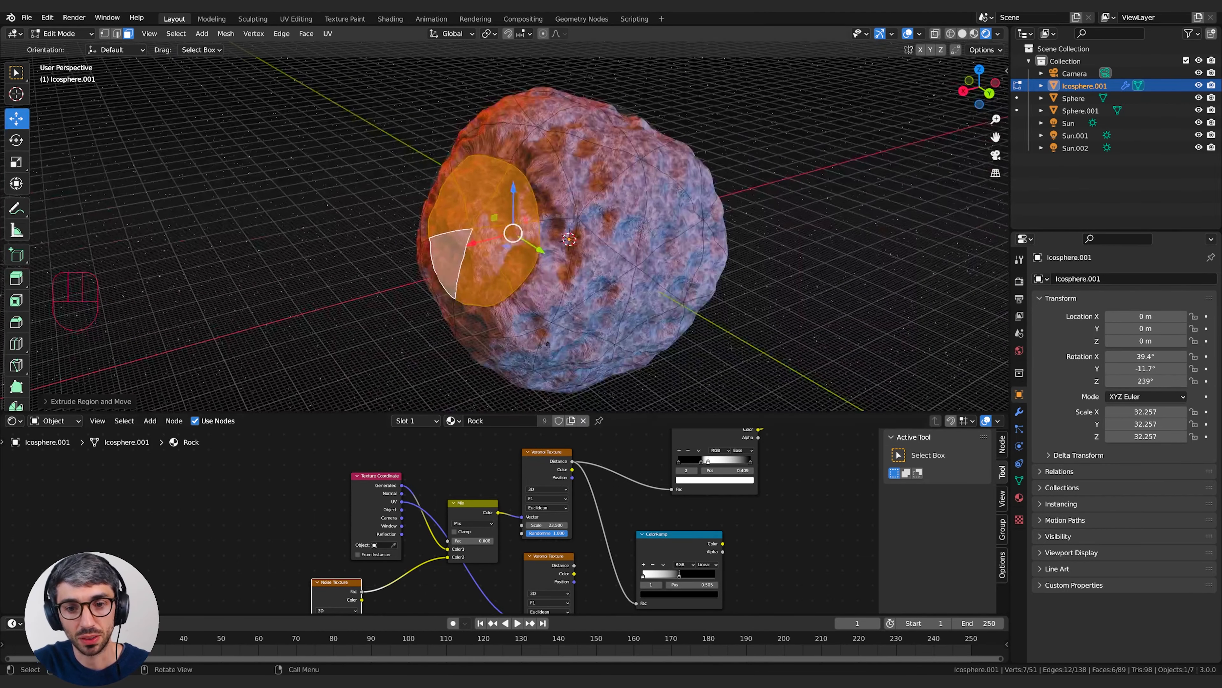
pyautogui.moveTo(282, 220); pyautogui.dragTo(313, 207, button='middle')
# - Try the Local transform orientation on the selected patch, and settle on Normal
pyautogui.click(442, 35)
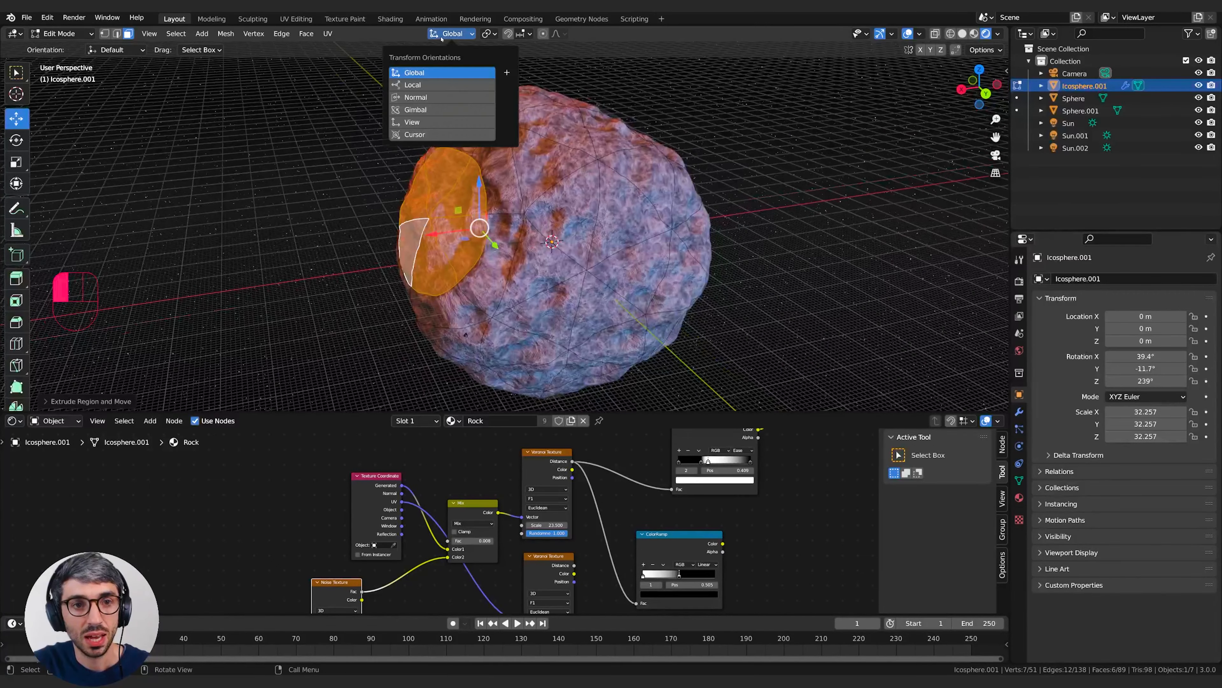
pyautogui.click(413, 84)
pyautogui.moveTo(641, 260); pyautogui.dragTo(606, 185, button='middle')
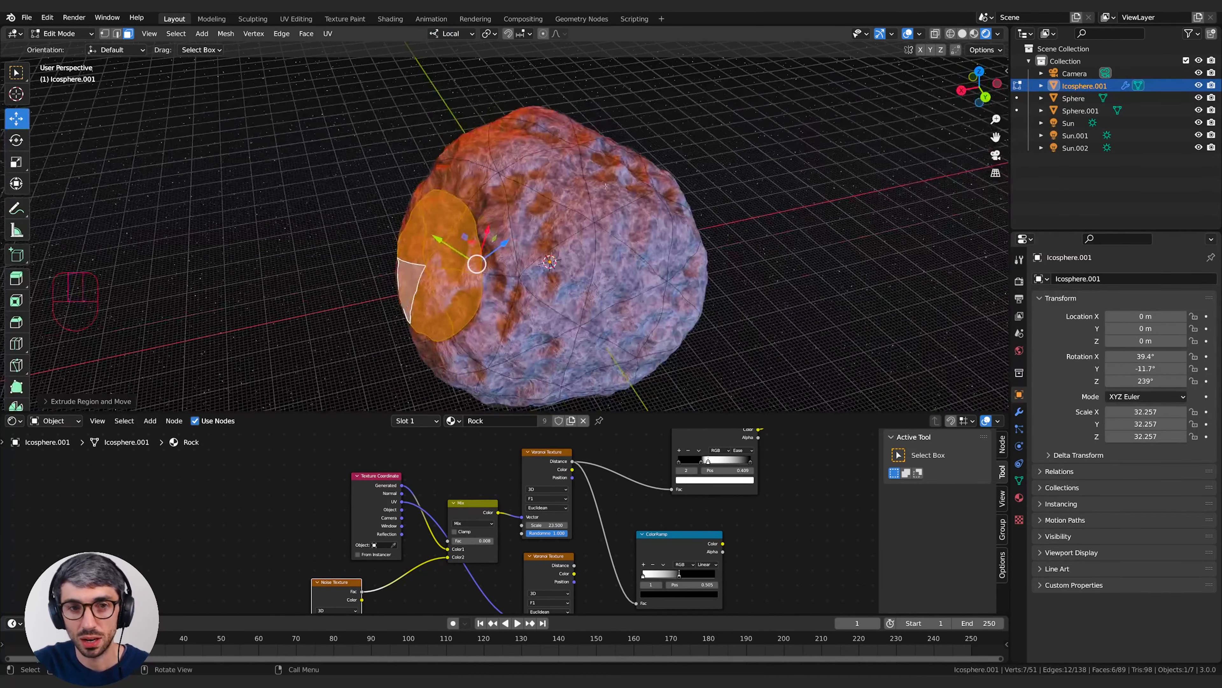
pyautogui.click(455, 35)
pyautogui.click(434, 97)
pyautogui.moveTo(435, 101); pyautogui.dragTo(416, 191, button='middle')
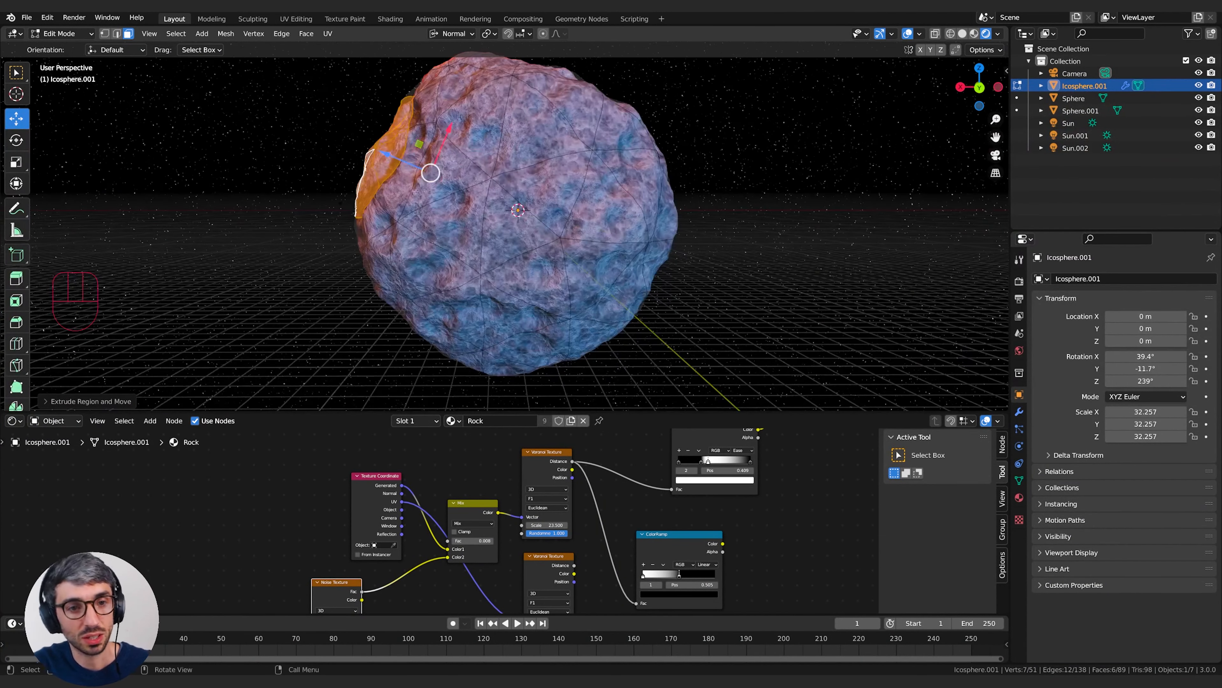
pyautogui.moveTo(368, 150); pyautogui.dragTo(402, 162, button='middle')
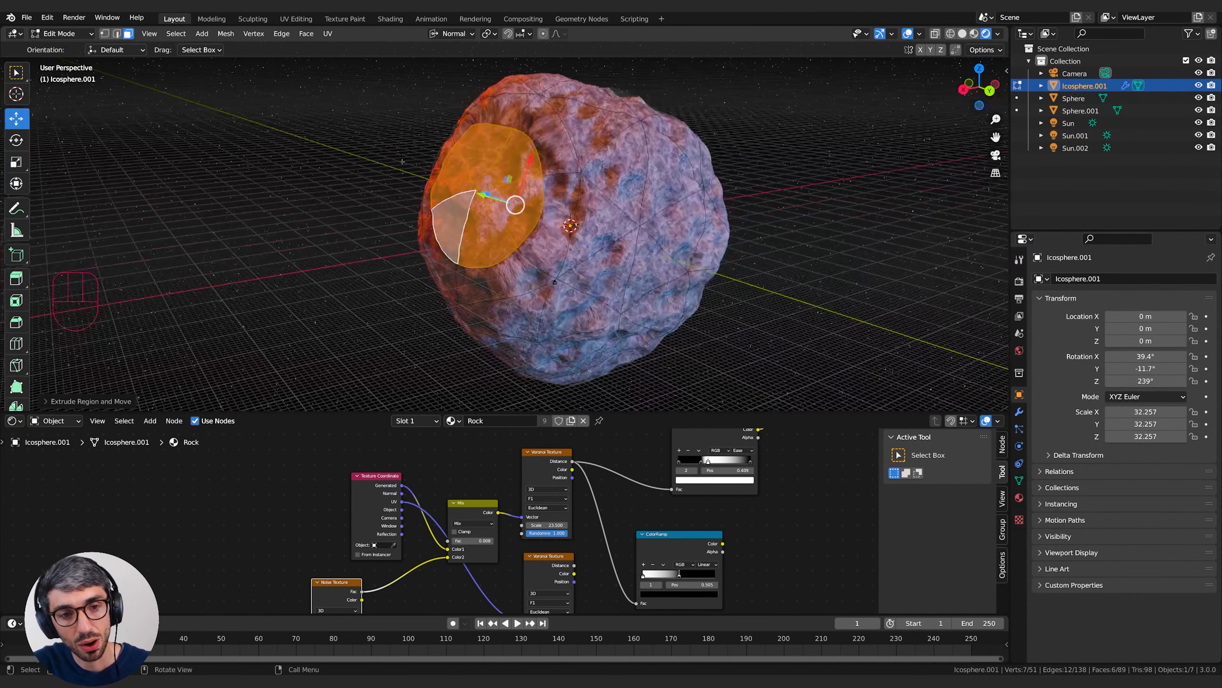
# - Push the extruded hexagonal patch inward along its normal to hollow a deep cavity into the asteroid
pyautogui.moveTo(555, 282); pyautogui.dragTo(362, 208, button='middle')
pyautogui.moveTo(405, 203); pyautogui.dragTo(421, 209)
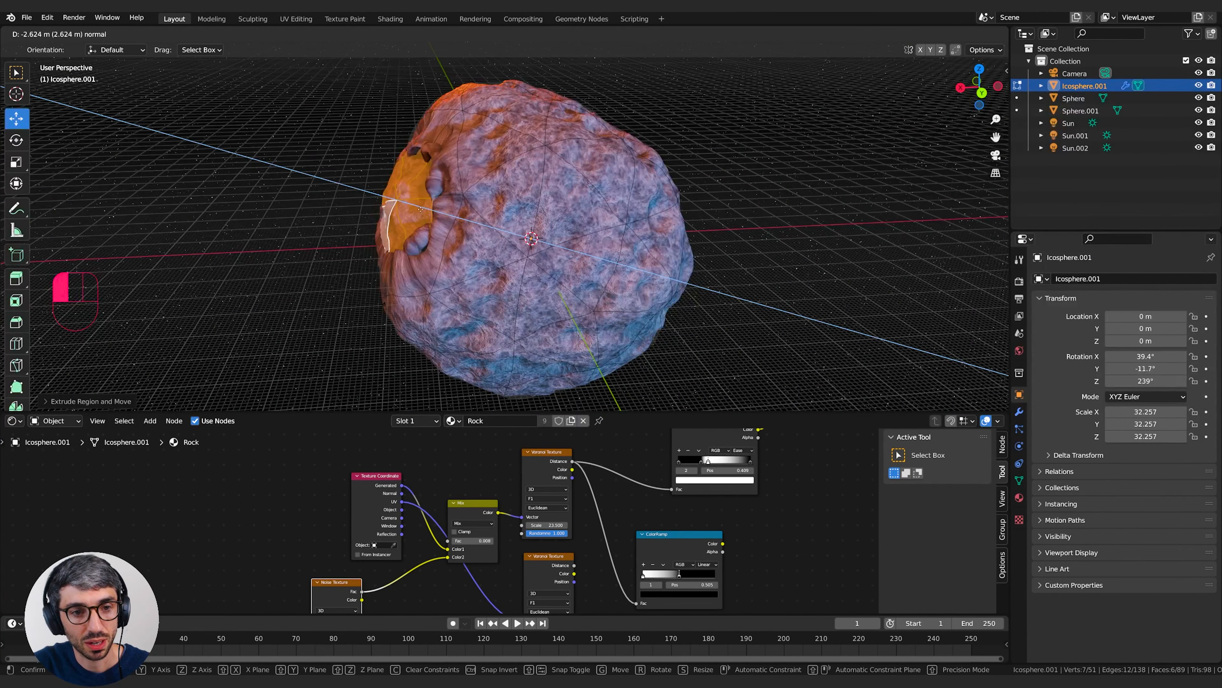
pyautogui.click(484, 222)
pyautogui.moveTo(484, 222); pyautogui.dragTo(640, 239, button='middle')
pyautogui.press('s')
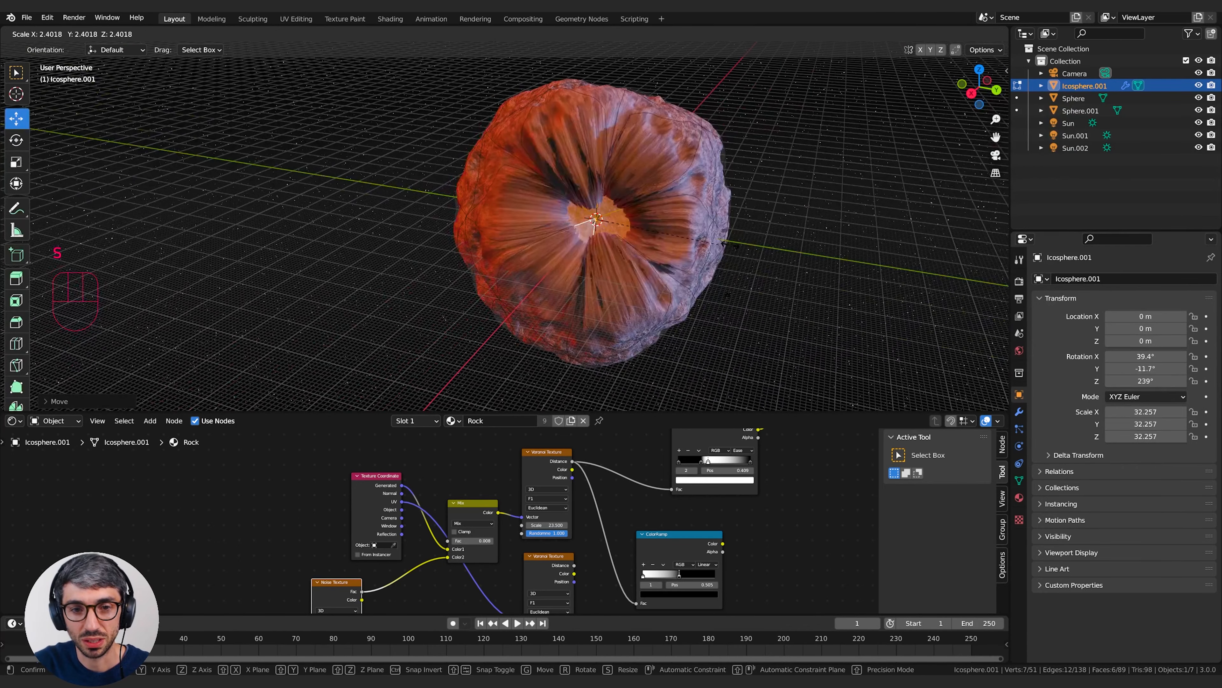
pyautogui.rightClick(760, 221)
pyautogui.moveTo(760, 222); pyautogui.dragTo(818, 227, button='middle')
# - Disable the asteroid's Displace modifier in the viewport
pyautogui.click(1019, 412)
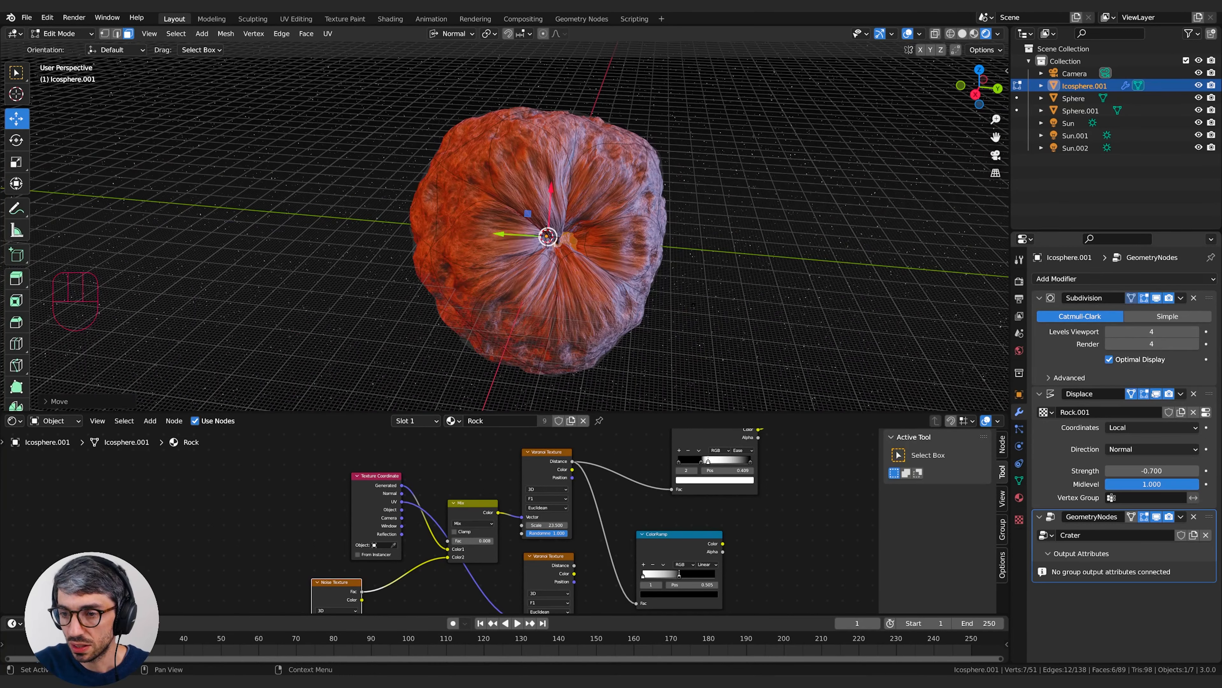
pyautogui.click(1157, 393)
pyautogui.moveTo(722, 226); pyautogui.dragTo(708, 206, button='middle')
pyautogui.scroll(2, 813, 207)
pyautogui.scroll(-3, 644, 308)
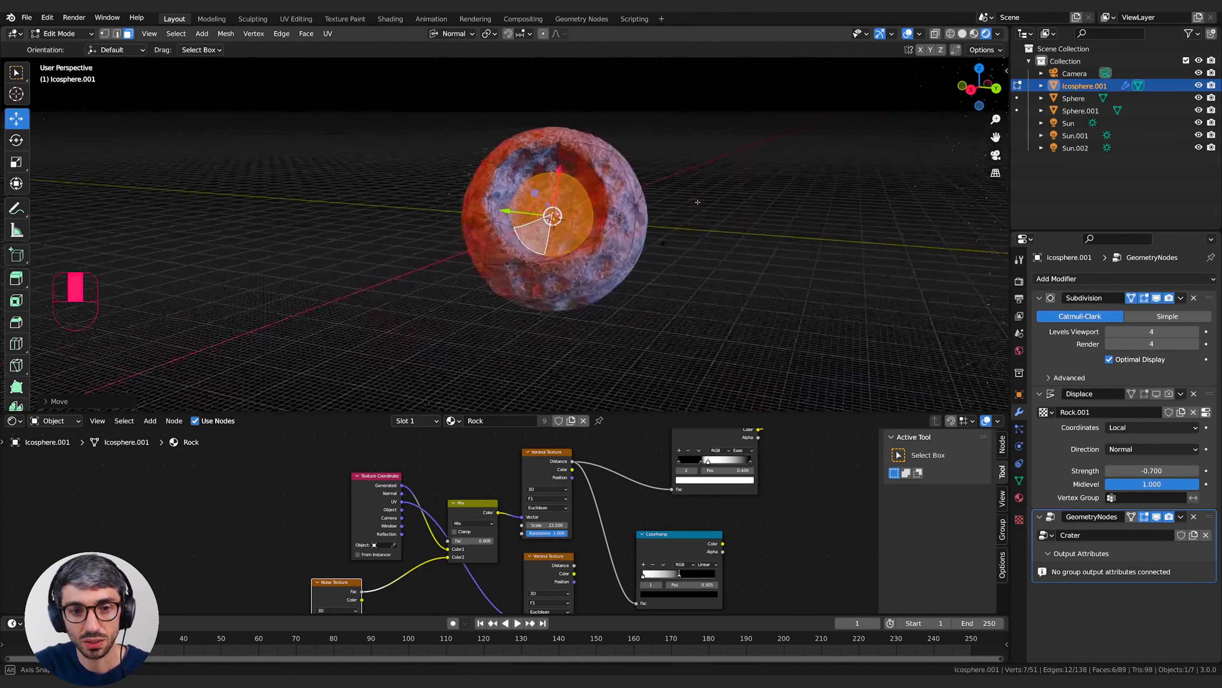
pyautogui.scroll(7, 723, 200)
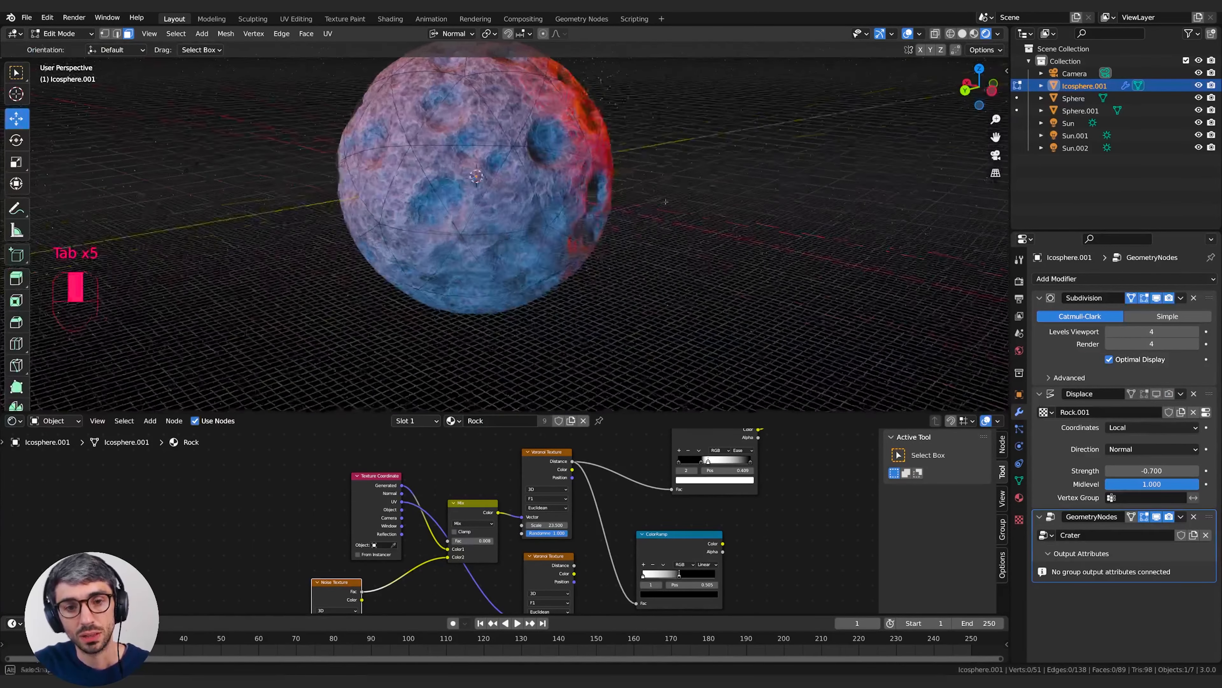
# - Select a five-face patch on the asteroid's side away from the cavity and enable proportional editing
pyautogui.moveTo(423, 226); pyautogui.dragTo(437, 229, button='middle')
pyautogui.keyDown('shift'); pyautogui.click(458, 236); pyautogui.keyUp('shift')
pyautogui.keyDown('shift'); pyautogui.click(414, 226); pyautogui.keyUp('shift')
pyautogui.keyDown('shift'); pyautogui.click(412, 181); pyautogui.keyUp('shift')
pyautogui.keyDown('shift'); pyautogui.click(455, 159); pyautogui.keyUp('shift')
pyautogui.moveTo(461, 161); pyautogui.dragTo(655, 202, button='middle')
pyautogui.moveTo(656, 202); pyautogui.dragTo(629, 166, button='middle')
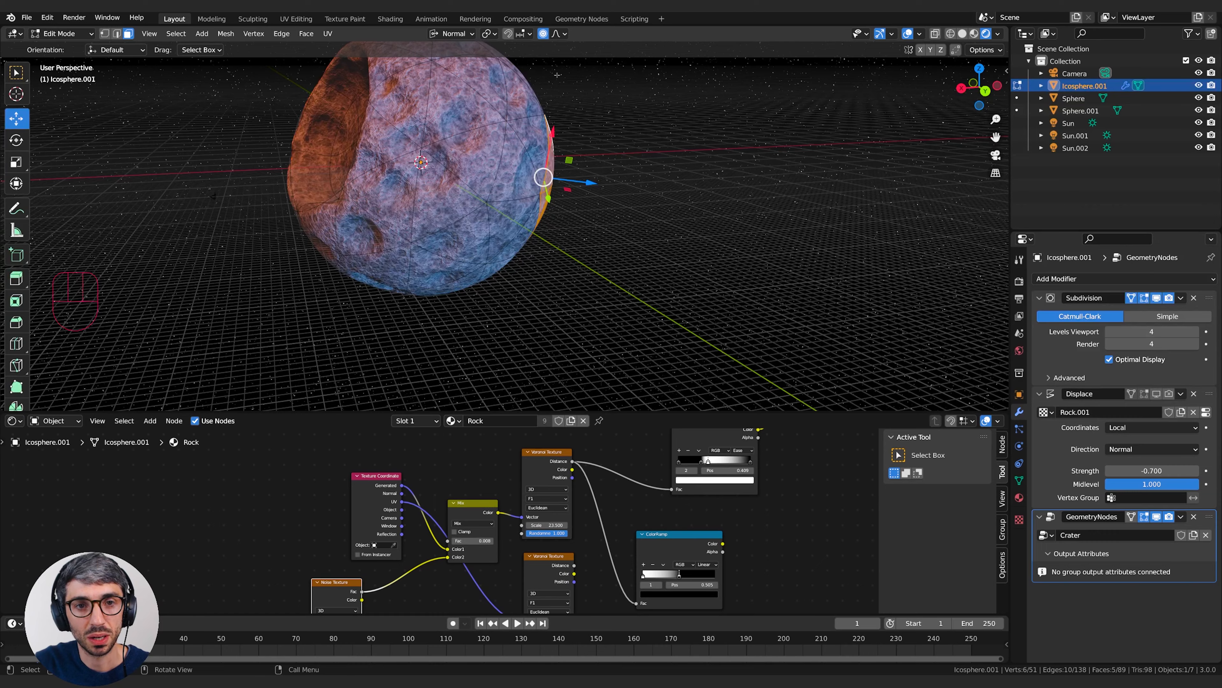
pyautogui.moveTo(557, 75); pyautogui.dragTo(577, 228, button='middle')
# - Pull the five-face patch outward along its normal with smooth proportional falloff, adjusting the influence size, to stretch the asteroid into a taper
pyautogui.moveTo(578, 226); pyautogui.dragTo(599, 225)
pyautogui.press('g')
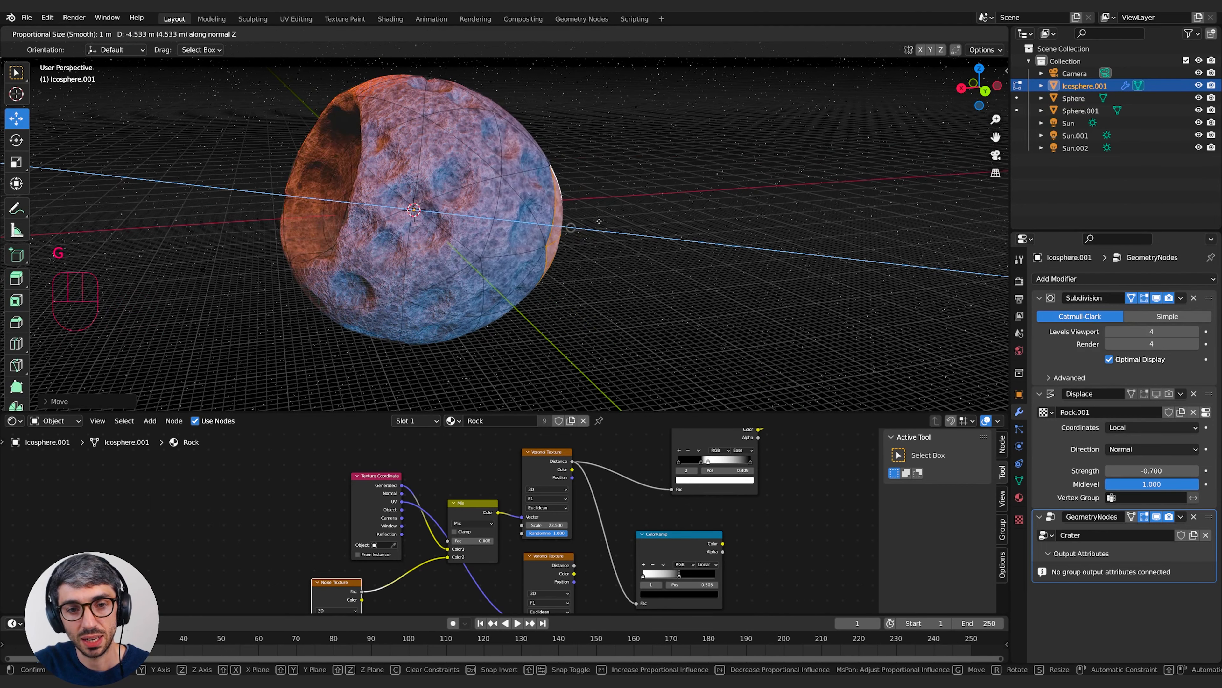
pyautogui.scroll(2, 599, 221)
pyautogui.scroll(-3, 612, 223)
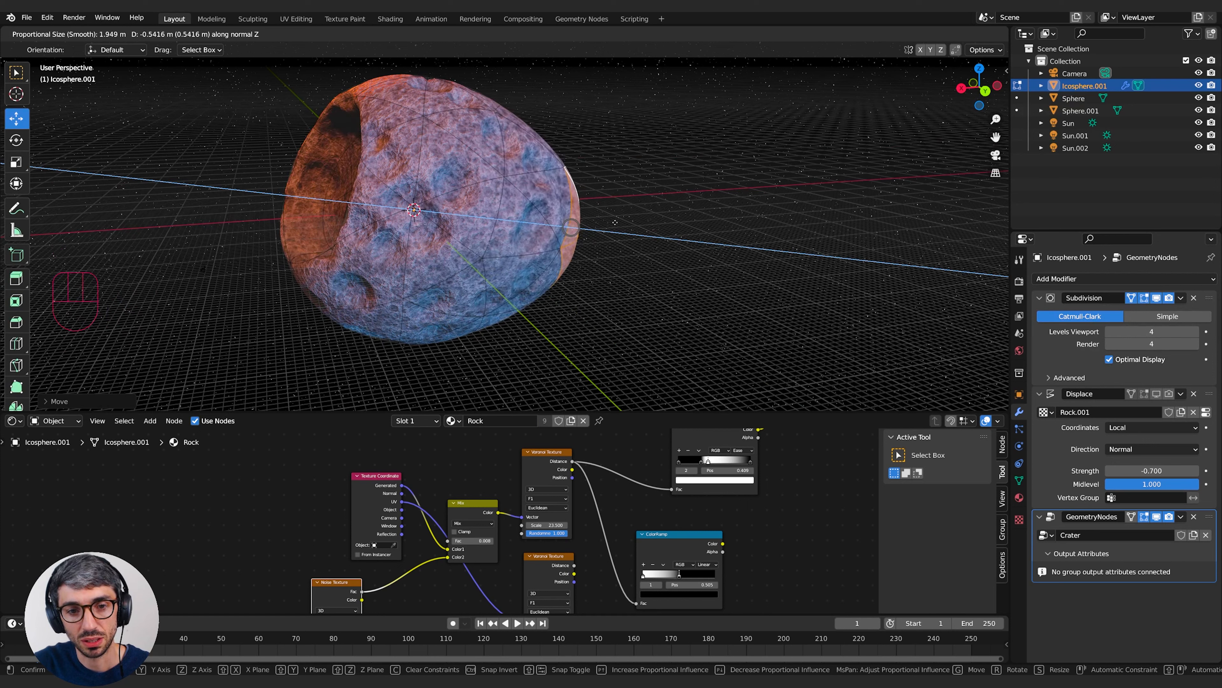
pyautogui.scroll(-10, 597, 220)
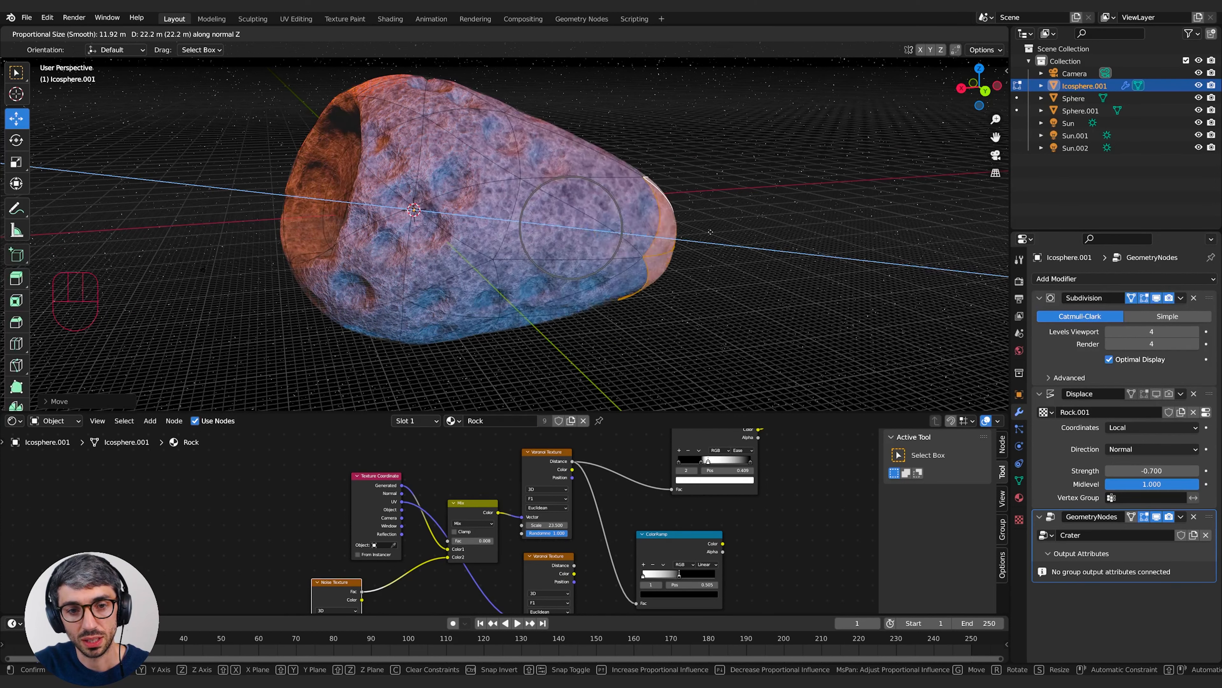
pyautogui.scroll(-11, 674, 232)
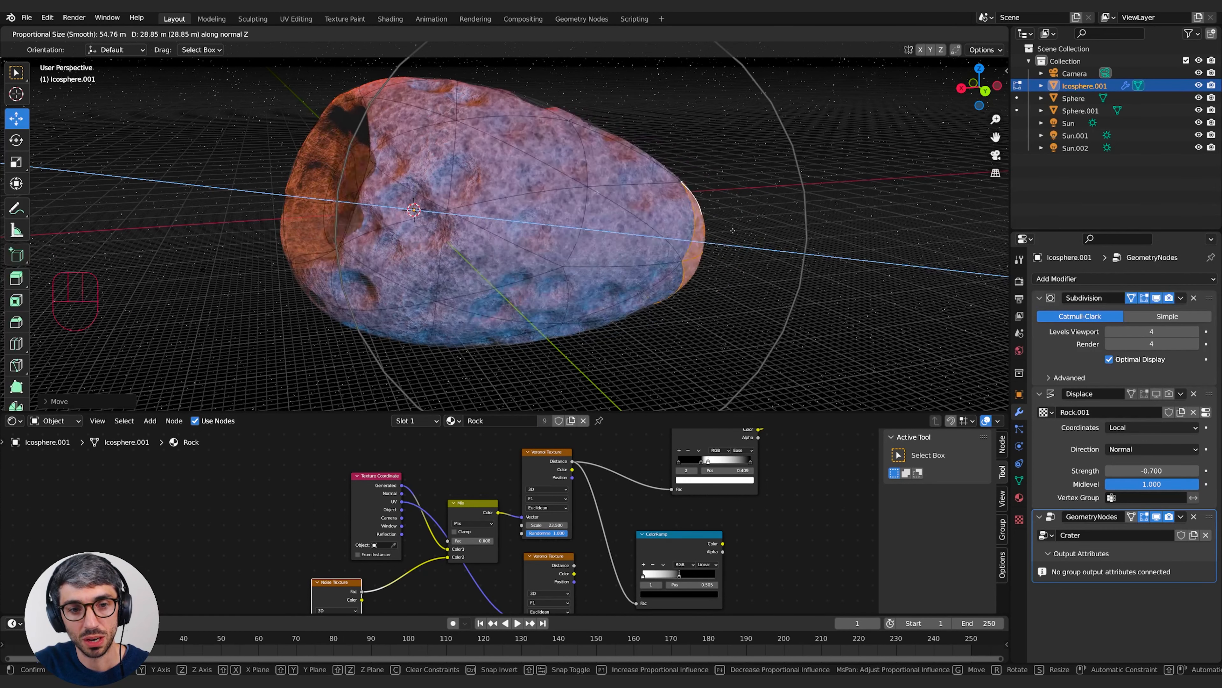
pyautogui.scroll(10, 659, 232)
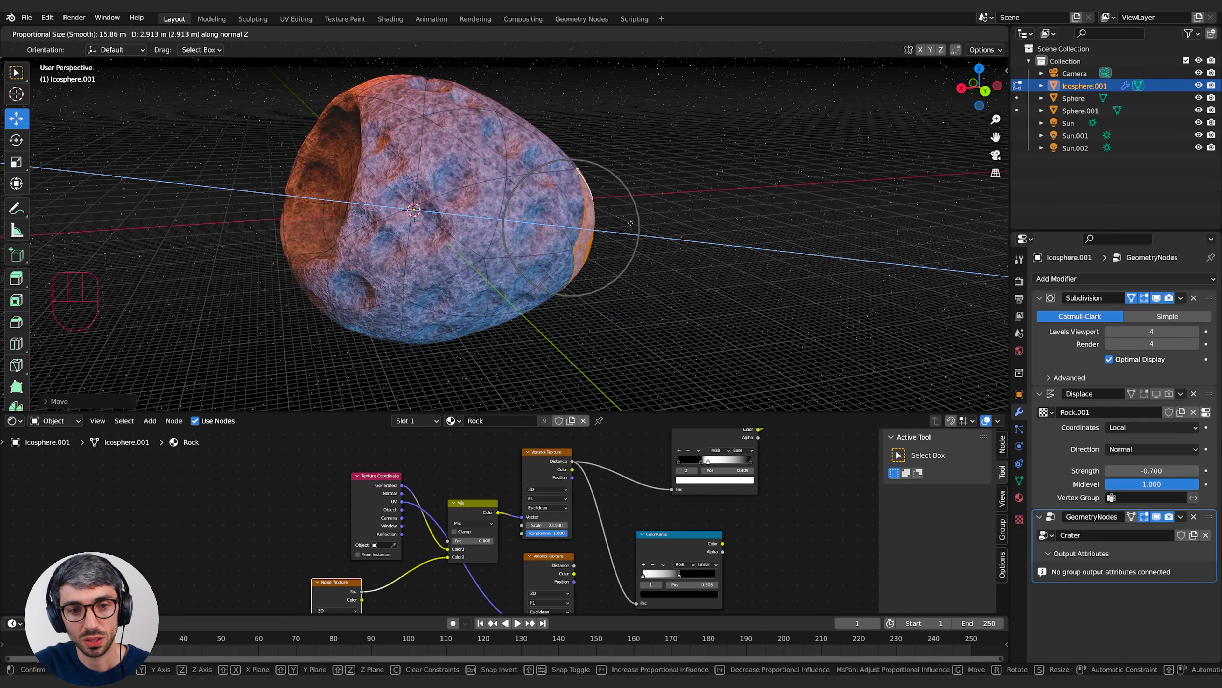
pyautogui.click(677, 225)
pyautogui.moveTo(677, 226); pyautogui.dragTo(719, 195, button='middle')
pyautogui.moveTo(701, 239); pyautogui.dragTo(721, 235, button='middle')
# - Select a five-face patch on the flank of the asteroid between the large cavity and the tapered end
pyautogui.click(573, 266)
pyautogui.moveTo(640, 274); pyautogui.dragTo(580, 241, button='middle')
pyautogui.keyDown('shift'); pyautogui.moveTo(580, 240); pyautogui.dragTo(782, 262, button='middle'); pyautogui.keyUp('shift')
pyautogui.keyDown('shift'); pyautogui.click(464, 199); pyautogui.keyUp('shift')
pyautogui.keyDown('shift'); pyautogui.click(421, 228); pyautogui.keyUp('shift')
pyautogui.keyDown('shift'); pyautogui.click(449, 268); pyautogui.keyUp('shift')
pyautogui.keyDown('shift'); pyautogui.click(578, 230); pyautogui.keyUp('shift')
pyautogui.press('i')
pyautogui.click(770, 250)
pyautogui.hotkey('ctrl', 'z')
pyautogui.hotkey('ctrl', 'z')
# - Inset the five-face flank patch and push it inward along its normal with proportional editing off
pyautogui.press('i')
pyautogui.click(517, 15)
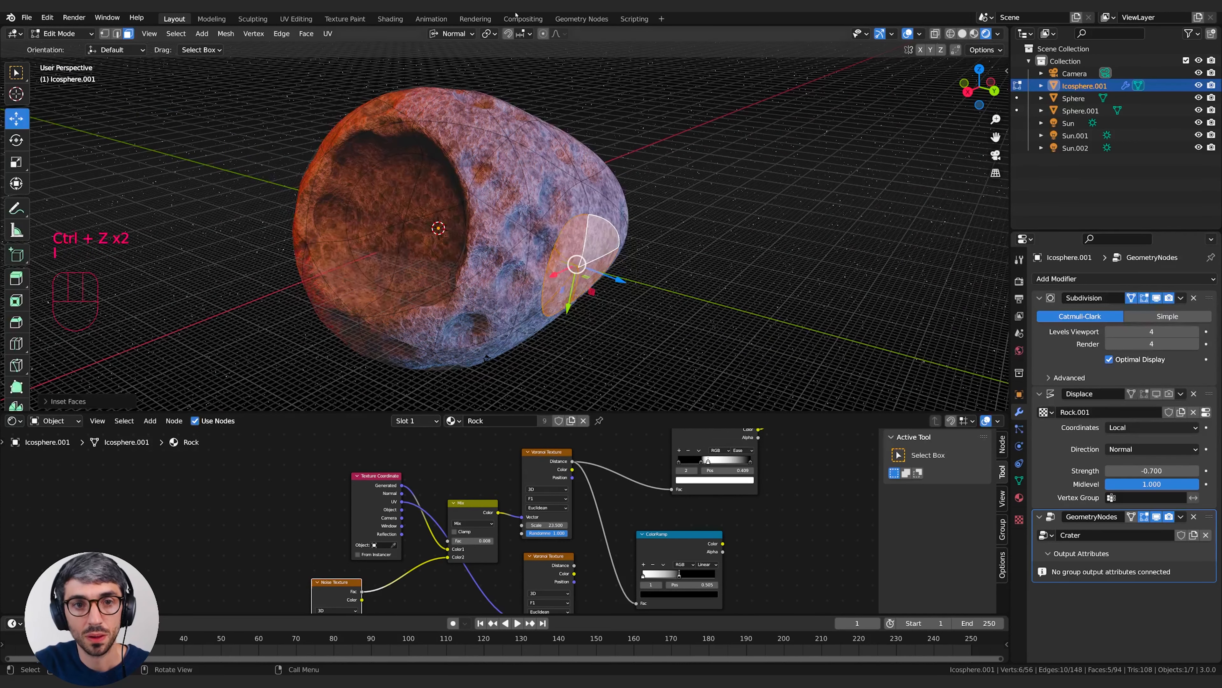
pyautogui.moveTo(618, 278); pyautogui.dragTo(585, 265)
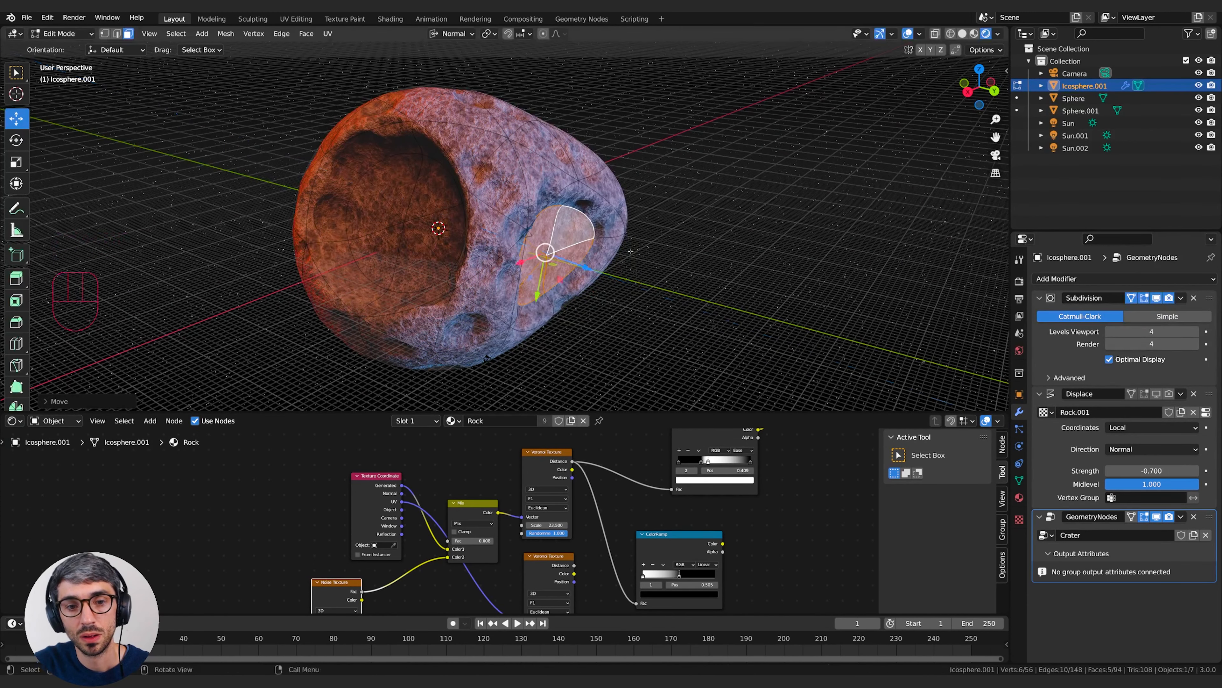
# - Scale down the recessed flank faces, and extrude them deeper into the asteroid
pyautogui.moveTo(681, 263); pyautogui.dragTo(614, 251, button='middle')
pyautogui.press('s')
pyautogui.click(573, 239)
pyautogui.press('e')
pyautogui.click(656, 243)
pyautogui.moveTo(572, 270); pyautogui.dragTo(558, 263)
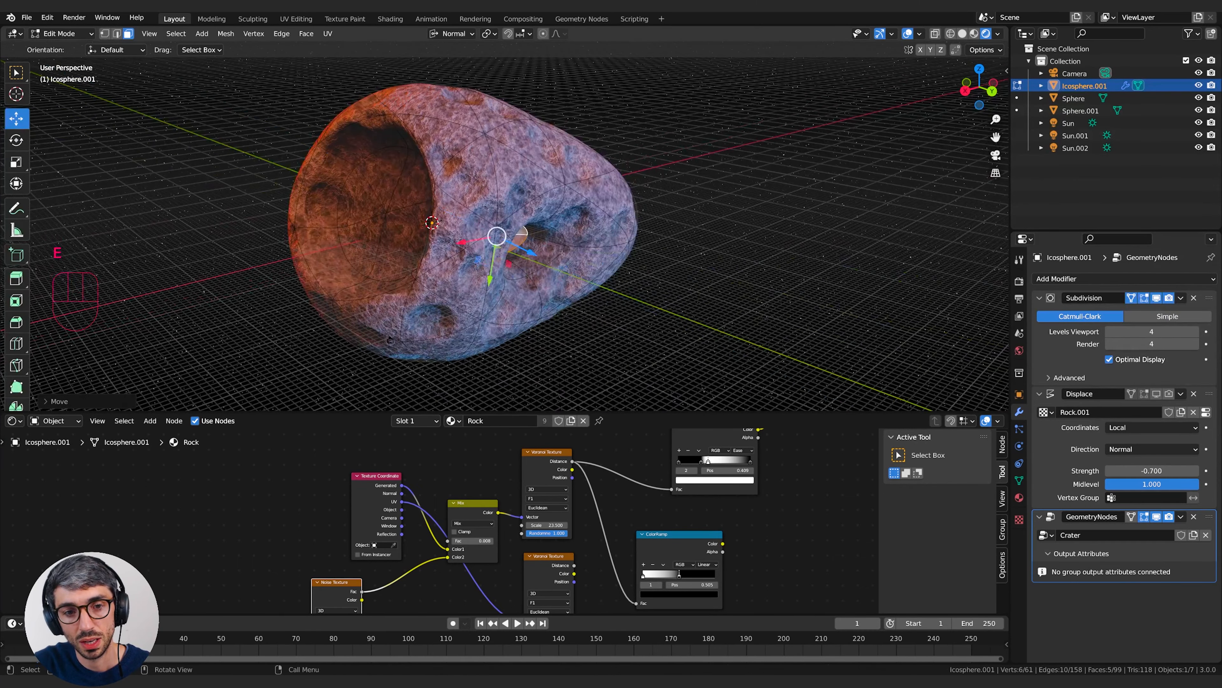
# - Rotate the recessed faces and extrude them once more, shifting them to bend the hole inside the asteroid
pyautogui.moveTo(559, 263); pyautogui.dragTo(553, 215, button='middle')
pyautogui.press('r')
pyautogui.click(592, 251)
pyautogui.press('r')
pyautogui.click(563, 204)
pyautogui.press('e')
pyautogui.click(554, 215)
pyautogui.moveTo(439, 252); pyautogui.dragTo(458, 228)
pyautogui.moveTo(446, 234); pyautogui.dragTo(492, 231, button='middle')
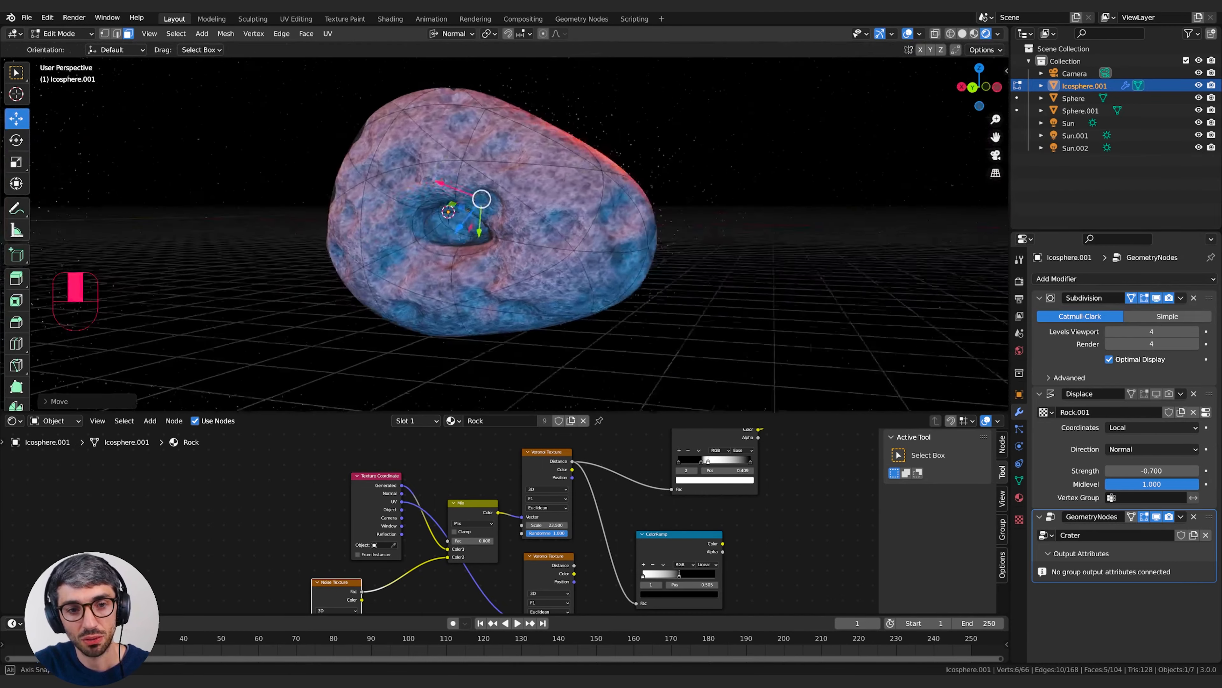
# - Select a five-face patch on the underside of the asteroid below the new hole
pyautogui.moveTo(578, 235)
pyautogui.mouseDown(button='middle')
pyautogui.moveTo(606, 232)
pyautogui.moveTo(578, 215)
pyautogui.mouseUp(button='middle')
pyautogui.press('Tab')
pyautogui.press('Tab')
pyautogui.moveTo(577, 216); pyautogui.dragTo(561, 186, button='middle')
pyautogui.click(525, 252)
pyautogui.keyDown('shift'); pyautogui.click(501, 298); pyautogui.keyUp('shift')
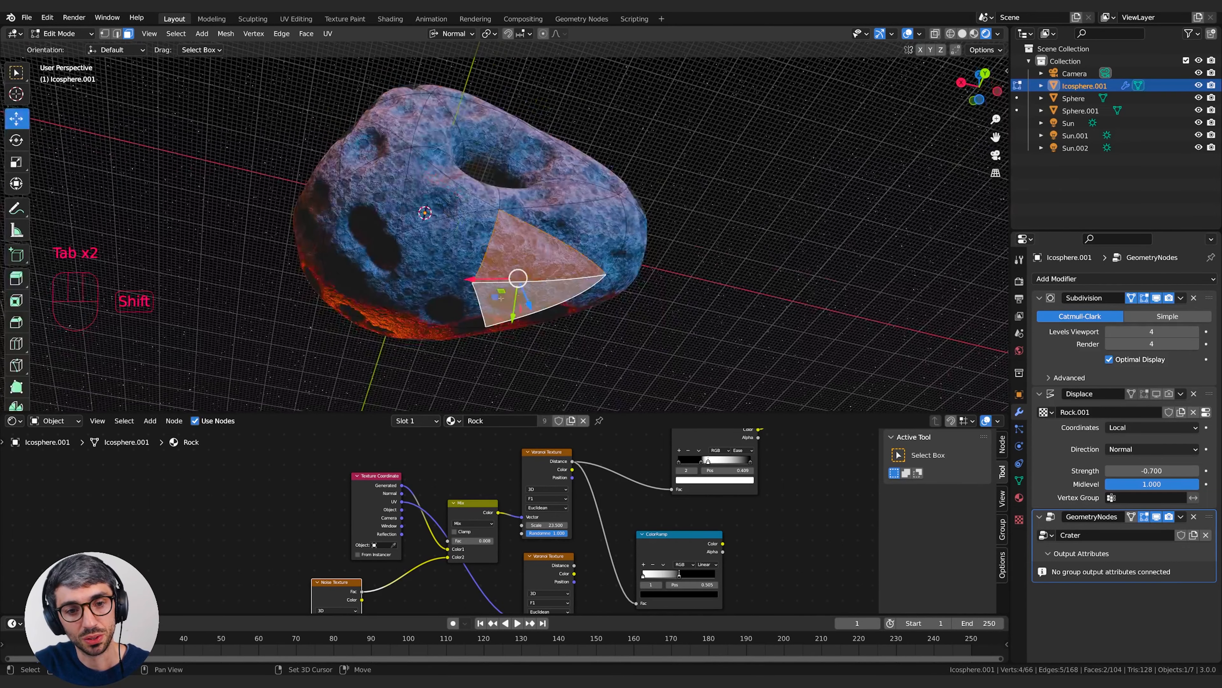
pyautogui.keyDown('shift'); pyautogui.click(434, 279); pyautogui.keyUp('shift')
pyautogui.moveTo(547, 232); pyautogui.dragTo(550, 237, button='middle')
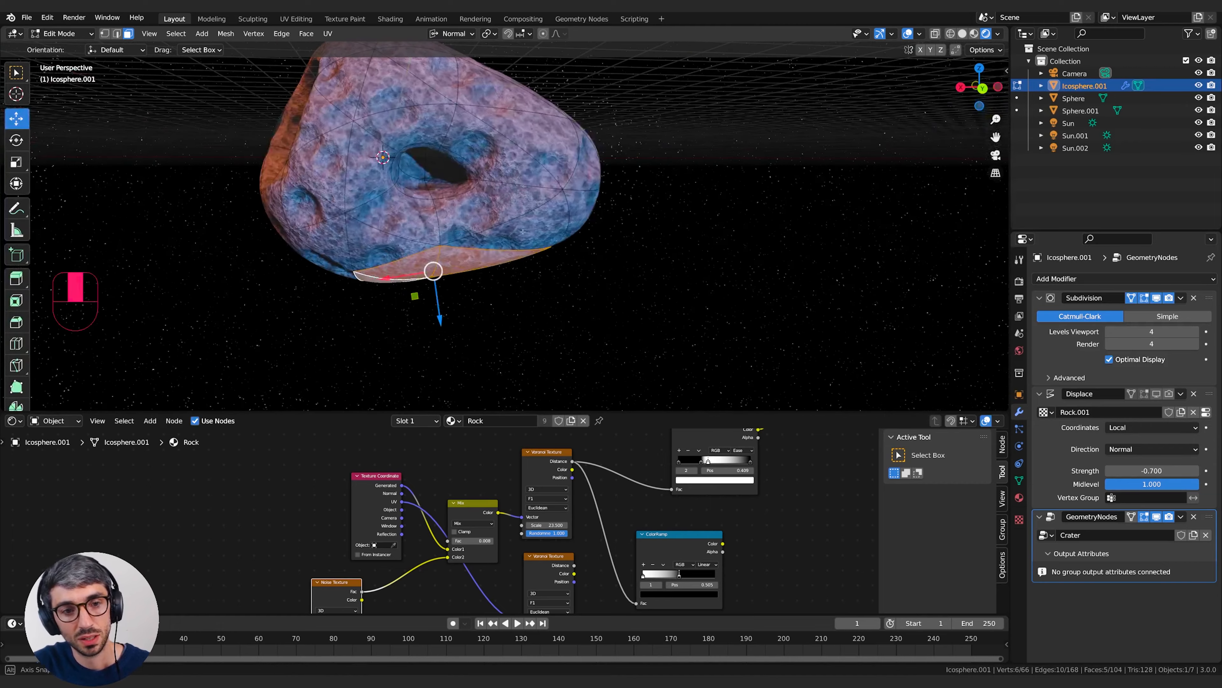
# - Extrude the underside patch outward and rotate its end faces to start a limb
pyautogui.press('e')
pyautogui.press('e')
pyautogui.click(534, 256)
pyautogui.press('r')
pyautogui.click(524, 251)
pyautogui.moveTo(525, 251); pyautogui.dragTo(711, 207, button='middle')
# - Extrude the limb's end faces again, rotating and moving them to set the limb's direction
pyautogui.press('e')
pyautogui.click(553, 250)
pyautogui.press('r')
pyautogui.click(553, 250)
pyautogui.press('g')
pyautogui.click(554, 255)
pyautogui.press('r')
pyautogui.click(558, 240)
# - Extrude the limb twice more, moving and rotating its end faces between extrusions to curve it upward
pyautogui.moveTo(673, 262); pyautogui.dragTo(527, 287, button='middle')
pyautogui.press('e')
pyautogui.click(597, 308)
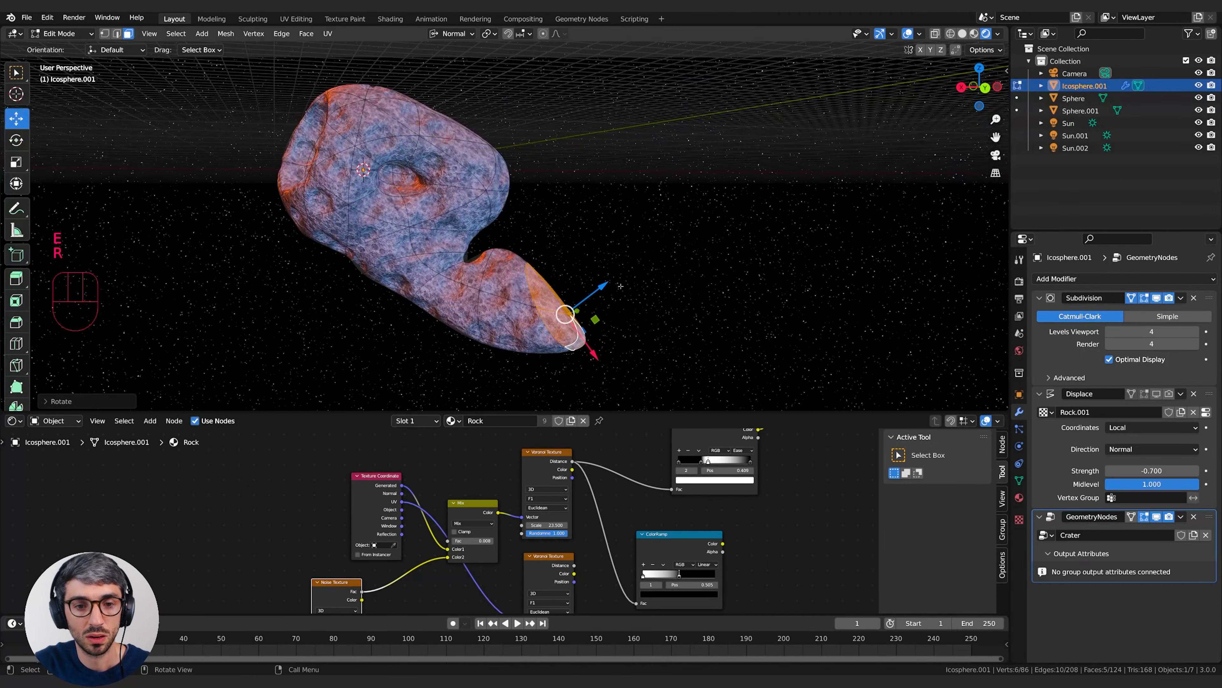
pyautogui.press('g')
pyautogui.click(607, 289)
pyautogui.moveTo(607, 289); pyautogui.dragTo(658, 212, button='middle')
pyautogui.press('r')
pyautogui.click(658, 252)
pyautogui.press('e')
pyautogui.click(625, 270)
# - Disable the asteroid's Subdivision modifier for render, viewport and Edit Mode
pyautogui.click(565, 273)
pyautogui.keyDown('shift'); pyautogui.click(561, 308); pyautogui.keyUp('shift')
pyautogui.moveTo(560, 308); pyautogui.dragTo(607, 289, button='middle')
pyautogui.moveTo(1169, 298); pyautogui.dragTo(1145, 297)
pyautogui.moveTo(626, 250); pyautogui.dragTo(347, 233, button='middle')
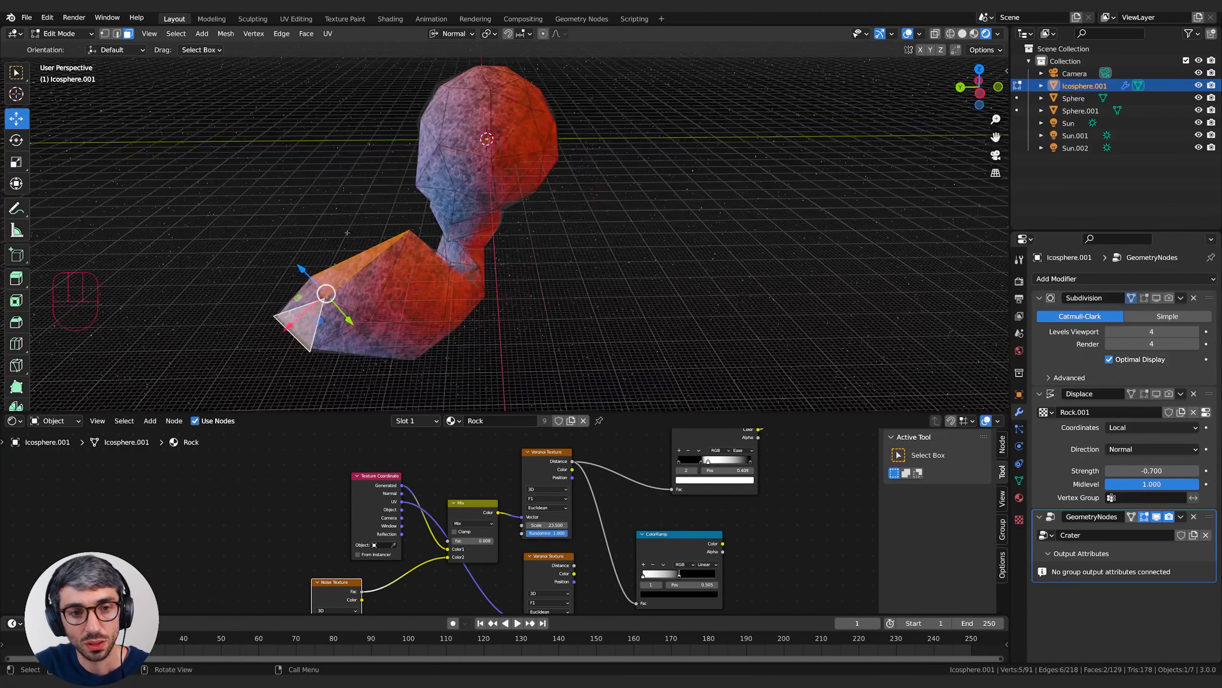
# - Select the five faces at the end of the limb and scale them along X
pyautogui.moveTo(457, 186); pyautogui.dragTo(503, 189, button='middle')
pyautogui.click(448, 296)
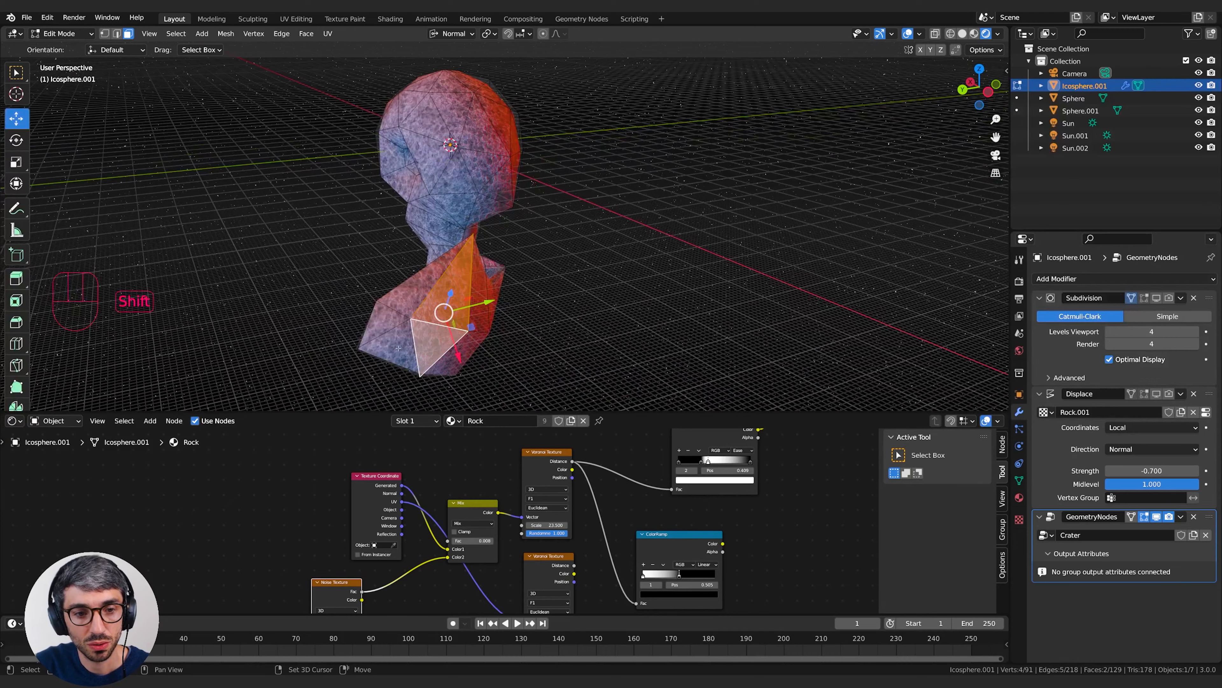
pyautogui.keyDown('shift'); pyautogui.click(405, 298); pyautogui.keyUp('shift')
pyautogui.moveTo(405, 298); pyautogui.dragTo(622, 321, button='middle')
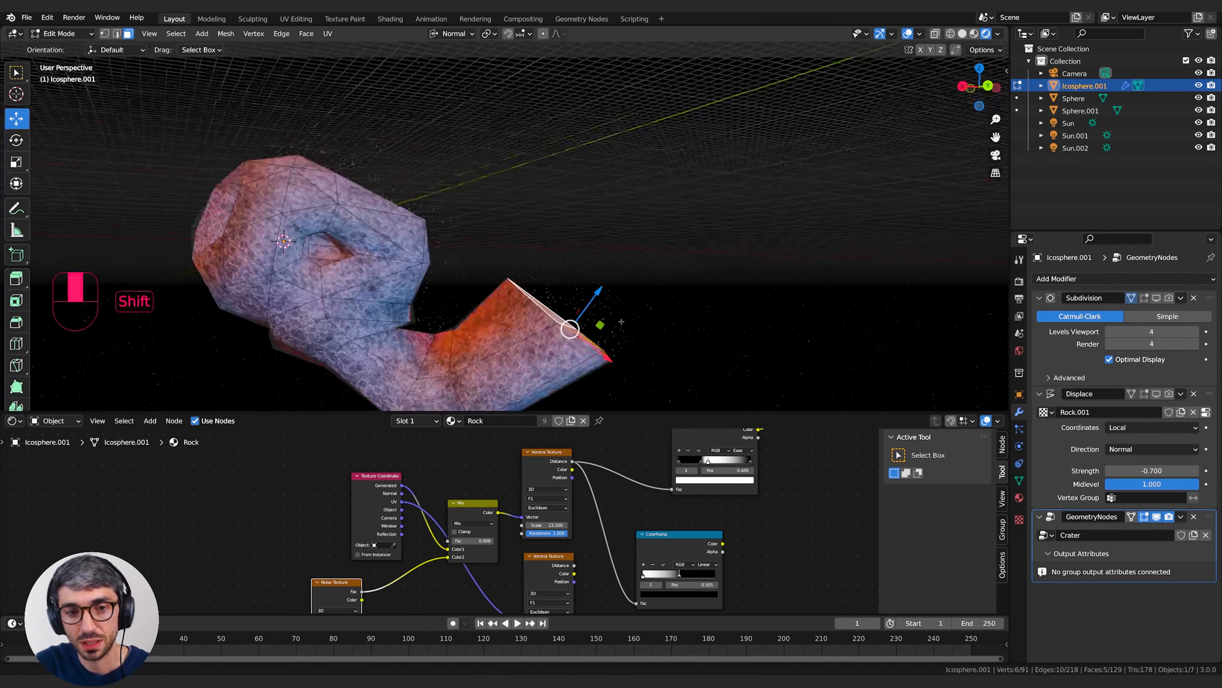
pyautogui.moveTo(538, 322)
pyautogui.mouseDown(button='middle')
pyautogui.moveTo(524, 251)
pyautogui.moveTo(520, 312)
pyautogui.mouseUp(button='middle')
pyautogui.moveTo(594, 296)
pyautogui.mouseDown(button='middle')
pyautogui.moveTo(596, 323)
pyautogui.moveTo(625, 347)
pyautogui.moveTo(594, 320)
pyautogui.mouseUp(button='middle')
pyautogui.scroll(-1, 625, 347)
pyautogui.press('s')
pyautogui.press('x')
pyautogui.click(583, 336)
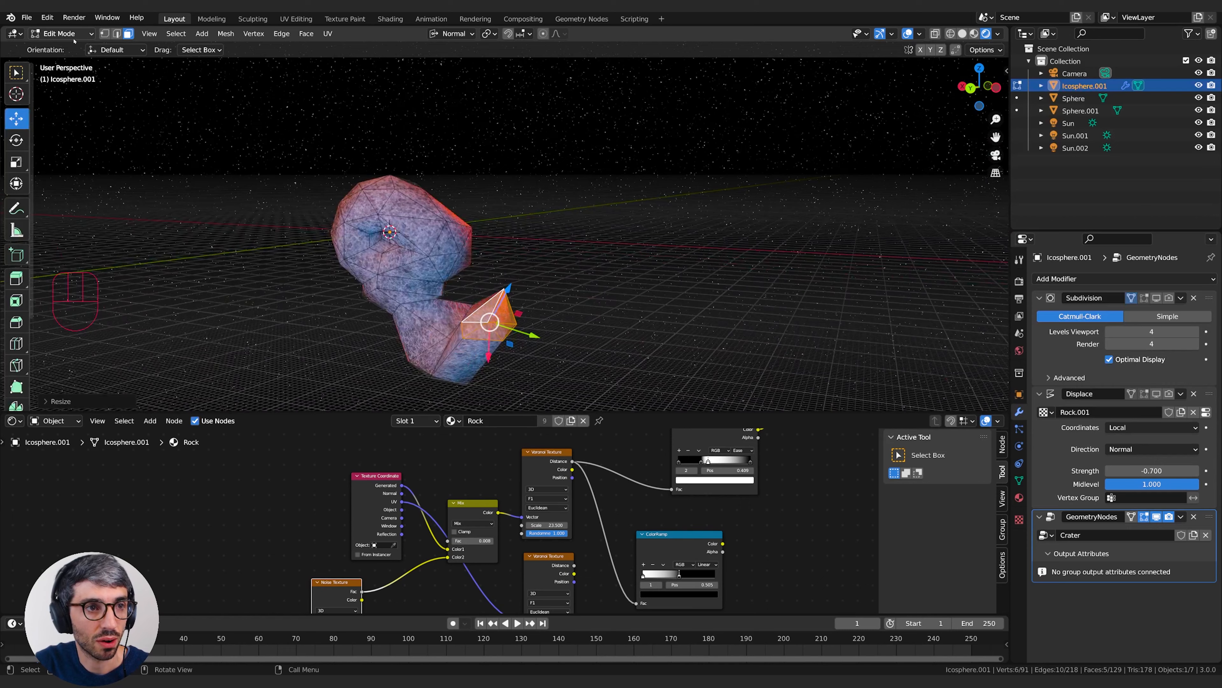
# - Switch to vertex selection and reposition a corner vertex at the limb's end to reshape its tip
pyautogui.click(504, 288)
pyautogui.moveTo(504, 287); pyautogui.dragTo(520, 330, button='middle')
pyautogui.press('g')
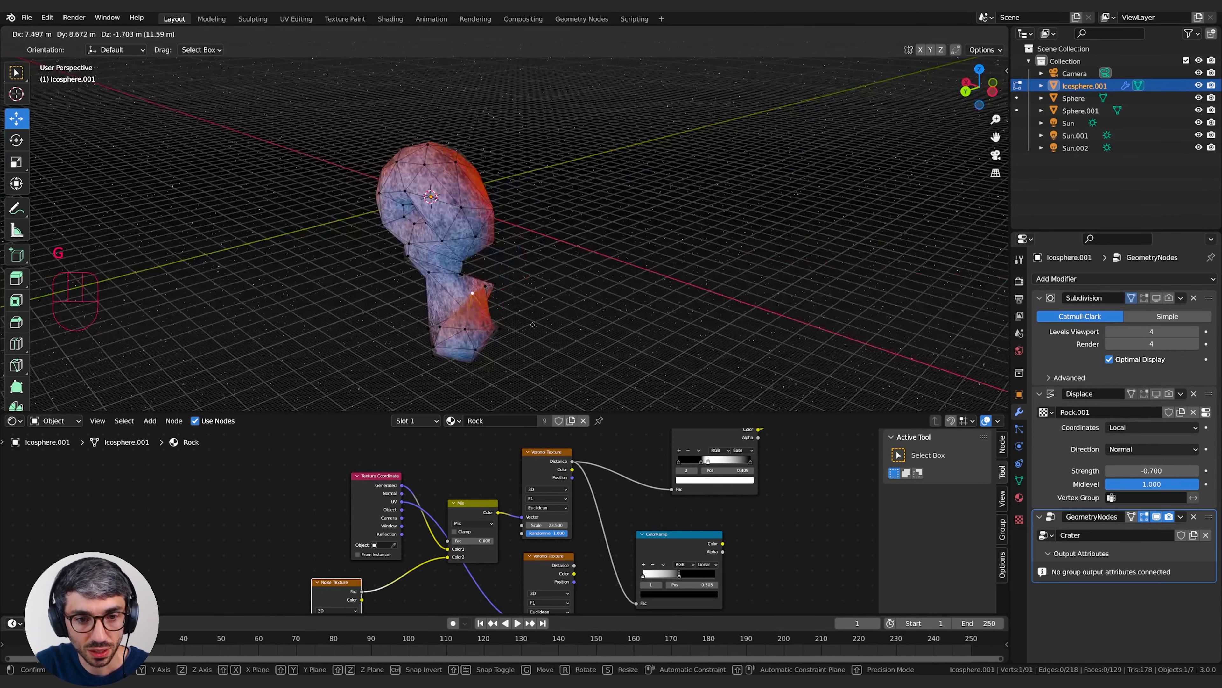
pyautogui.click(600, 339)
pyautogui.moveTo(599, 339); pyautogui.dragTo(647, 311, button='middle')
pyautogui.keyDown('shift'); pyautogui.moveTo(648, 311); pyautogui.dragTo(572, 212, button='middle'); pyautogui.keyUp('shift')
pyautogui.press('g')
pyautogui.middleClick(621, 308)
pyautogui.click(599, 308)
# - Return to face selection and select a five-face patch on the narrow end of the main body above the limb
pyautogui.click(129, 34)
pyautogui.scroll(3, 433, 231)
pyautogui.click(456, 188)
pyautogui.keyDown('shift'); pyautogui.click(463, 224); pyautogui.keyUp('shift')
pyautogui.keyDown('shift'); pyautogui.click(488, 224); pyautogui.keyUp('shift')
pyautogui.keyDown('shift'); pyautogui.click(503, 195); pyautogui.keyUp('shift')
pyautogui.keyDown('shift'); pyautogui.click(488, 166); pyautogui.keyUp('shift')
# - Extrude the five-face patch into a second limb, moving its end about 6.7 m and rotating it
pyautogui.press('e')
pyautogui.click(590, 234)
pyautogui.press('g')
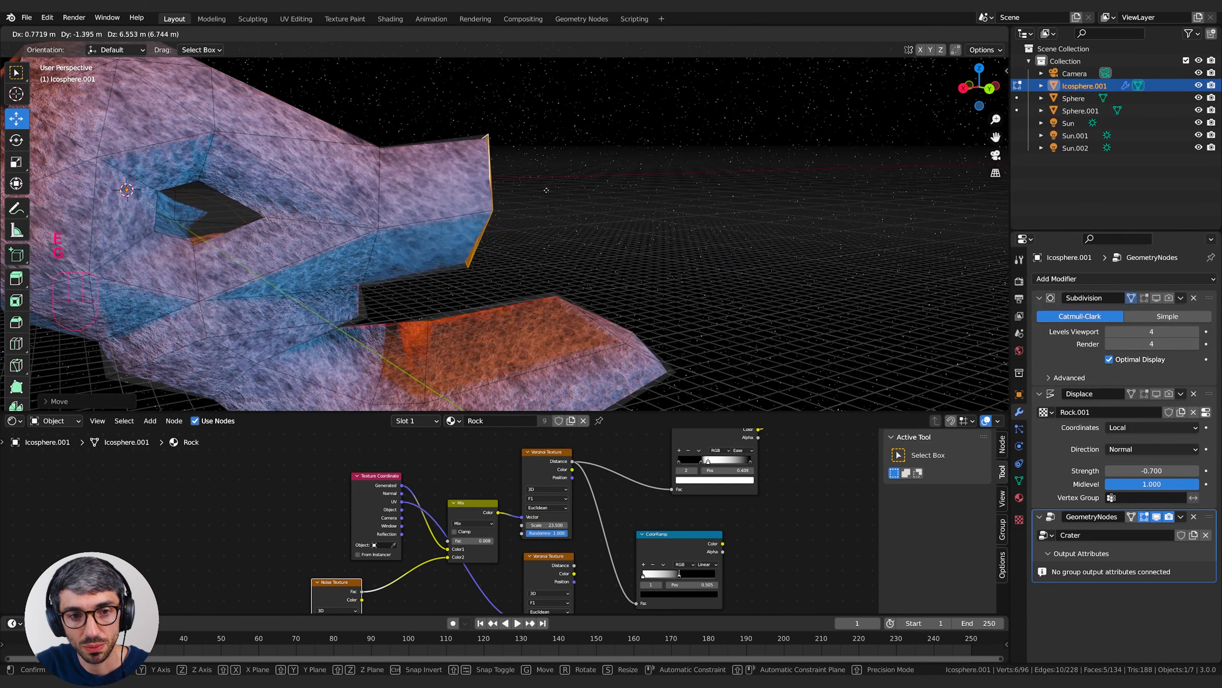
pyautogui.click(547, 190)
pyautogui.press('r')
pyautogui.click(584, 180)
# - Extrude the upper limb's end again, pull it farther out and rotate it about 32 degrees
pyautogui.press('e')
pyautogui.moveTo(602, 185); pyautogui.dragTo(614, 222, button='middle')
pyautogui.click(563, 236)
pyautogui.moveTo(538, 169); pyautogui.dragTo(646, 142)
pyautogui.press('r')
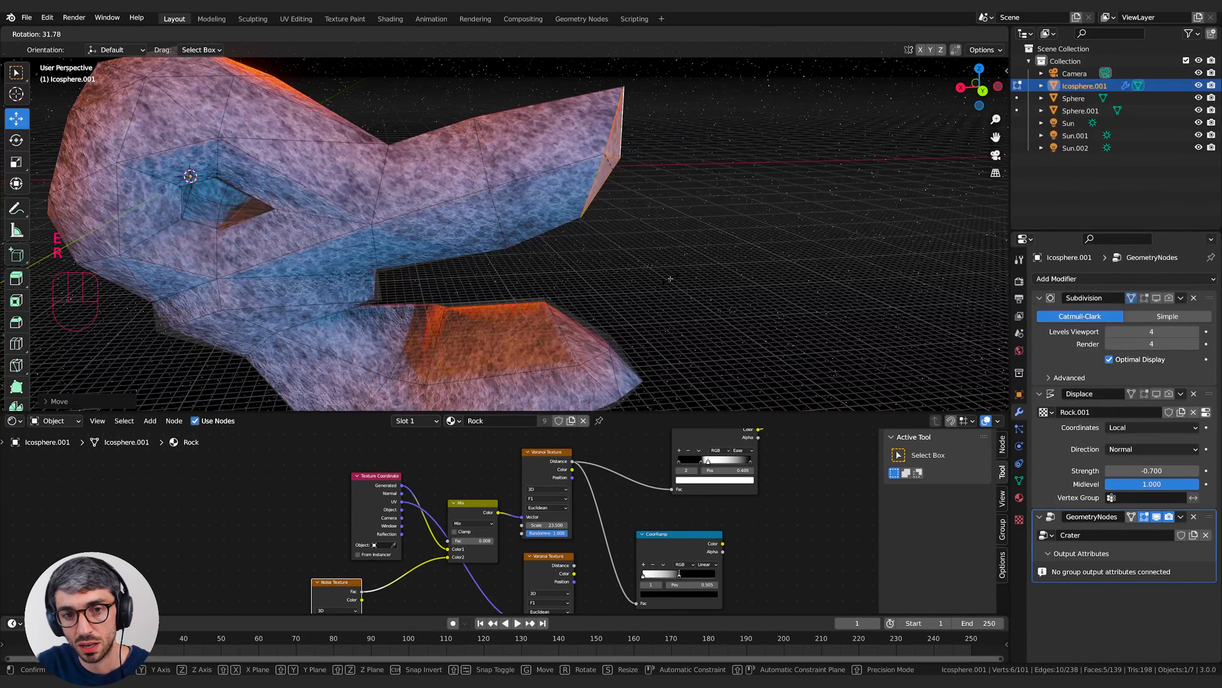
pyautogui.click(670, 279)
# - Move and rotate the upper limb's end faces to bend its tip down towards the lower limb
pyautogui.moveTo(671, 280); pyautogui.dragTo(653, 236, button='middle')
pyautogui.press('g')
pyautogui.click(657, 275)
pyautogui.press('r')
pyautogui.click(671, 296)
pyautogui.moveTo(671, 296); pyautogui.dragTo(626, 325, button='middle')
pyautogui.press('g')
pyautogui.click(625, 241)
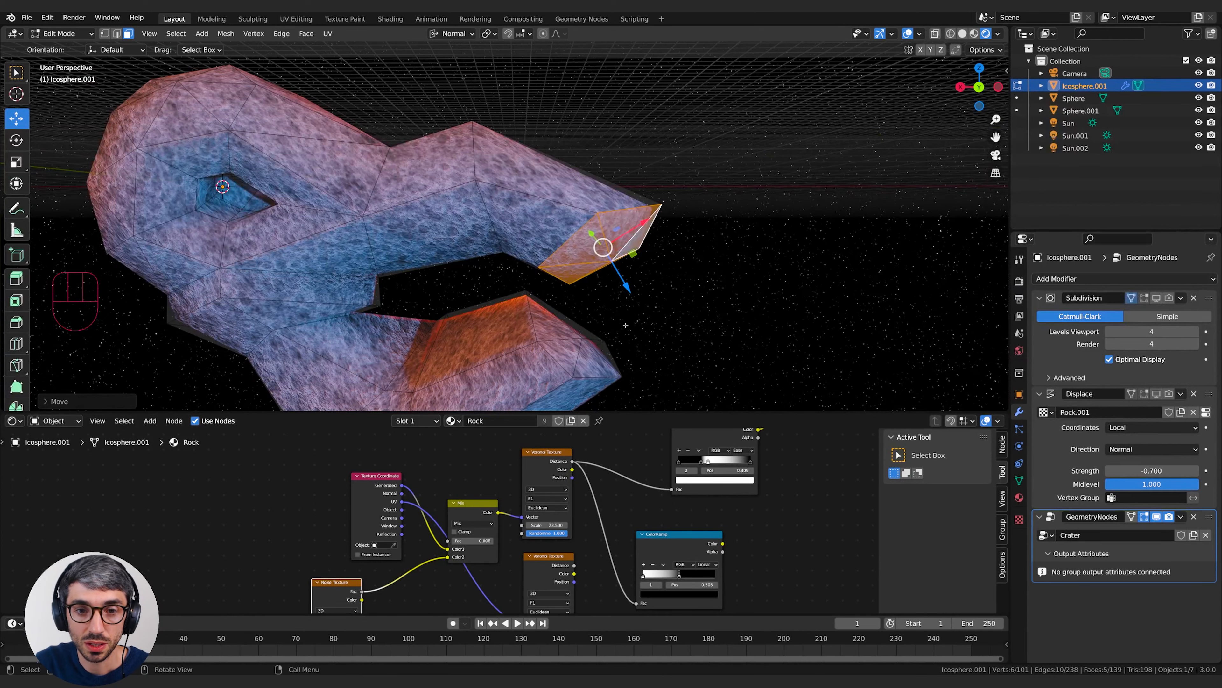
# - Delete the five selected faces that close off the upper limb's end
pyautogui.moveTo(687, 286); pyautogui.dragTo(505, 303, button='middle')
pyautogui.press('x')
pyautogui.click(630, 298)
# - Select the five faces capping the lower limb's end and delete them
pyautogui.click(448, 337)
pyautogui.keyDown('shift'); pyautogui.click(511, 342); pyautogui.keyUp('shift')
pyautogui.click(505, 304)
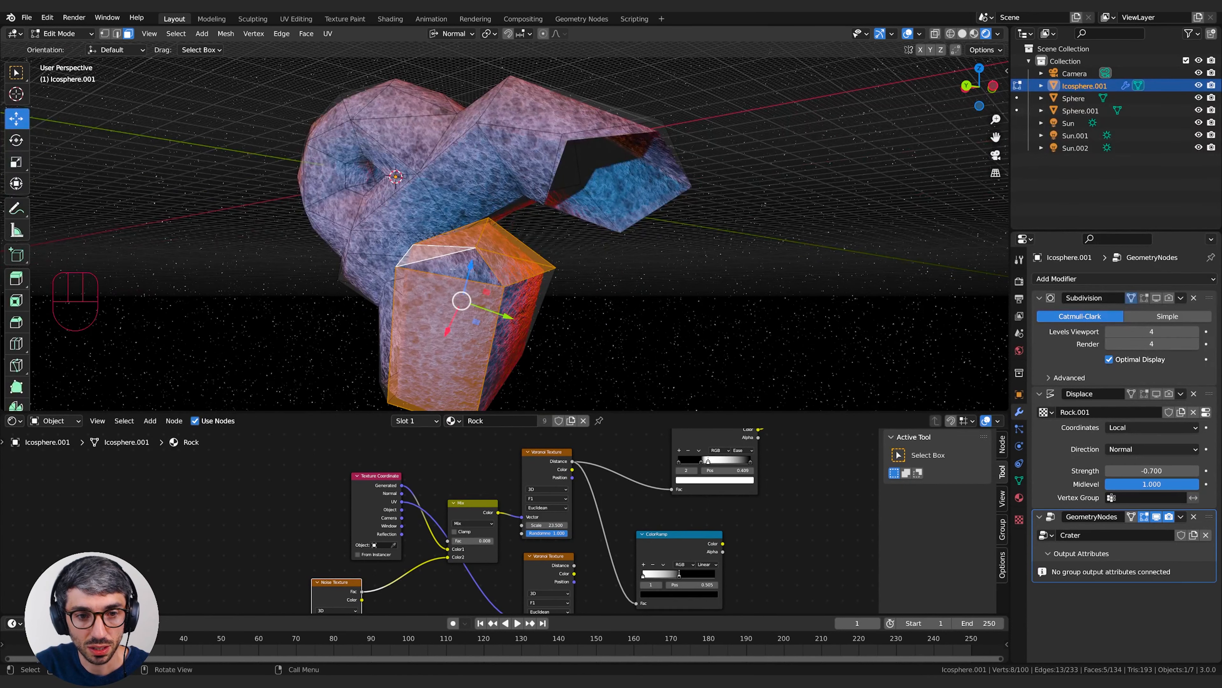
pyautogui.click(457, 272)
pyautogui.keyDown('shift'); pyautogui.click(512, 269); pyautogui.keyUp('shift')
pyautogui.keyDown('shift'); pyautogui.click(457, 239); pyautogui.keyUp('shift')
pyautogui.keyDown('shift'); pyautogui.click(503, 242); pyautogui.keyUp('shift')
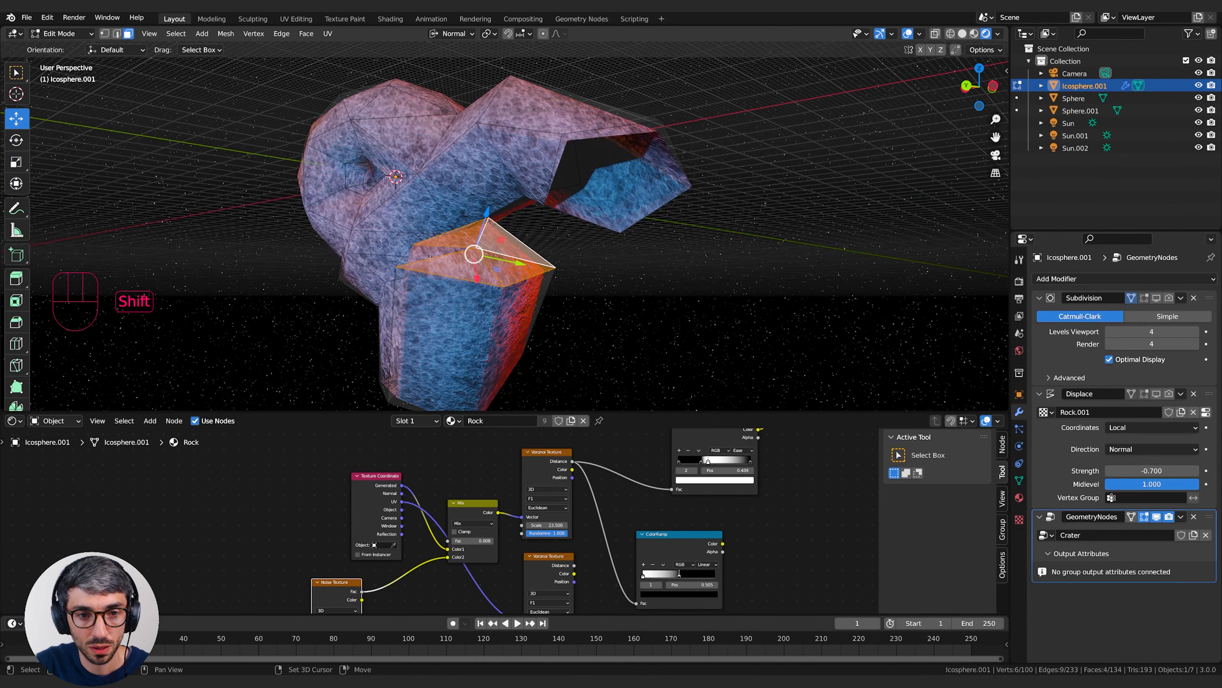
pyautogui.keyDown('shift'); pyautogui.click(433, 252); pyautogui.keyUp('shift')
pyautogui.press('x')
pyautogui.click(469, 260)
# - In edge selection, select the open edge loops of both limb ends and join them with Bridge Edge Loops
pyautogui.moveTo(470, 260); pyautogui.dragTo(559, 252, button='middle')
pyautogui.click(117, 33)
pyautogui.keyDown('alt'); pyautogui.click(549, 318); pyautogui.keyUp('alt')
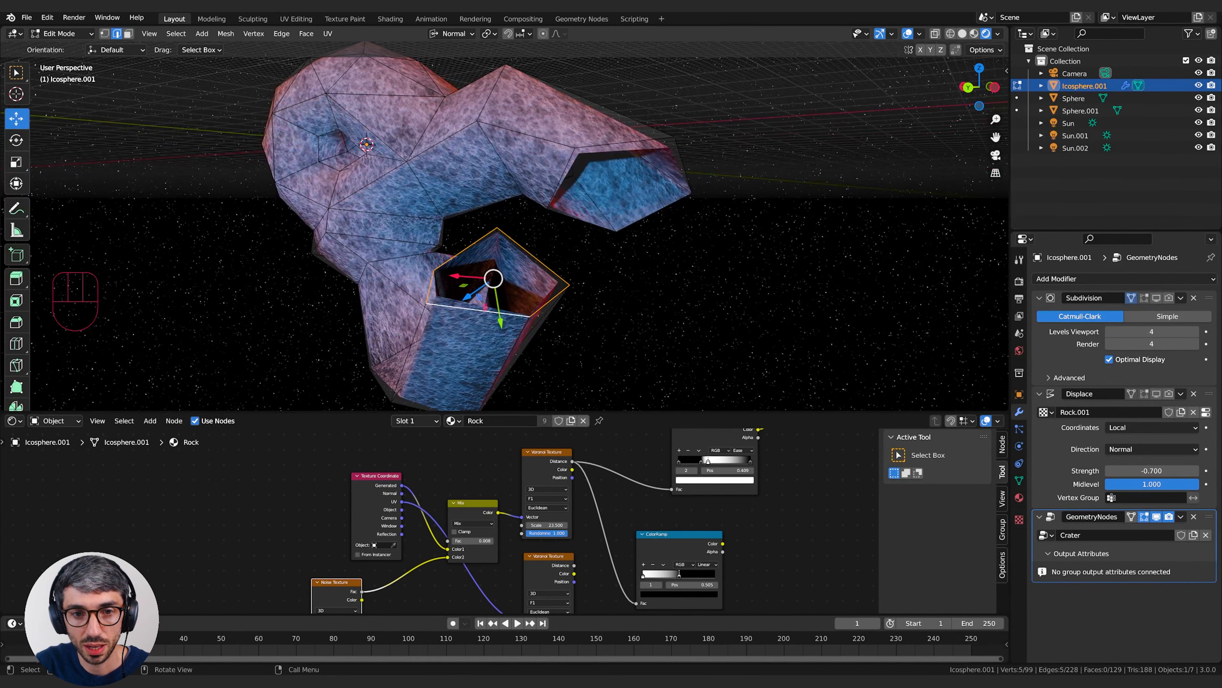
pyautogui.keyDown('alt'); pyautogui.keyDown('shift'); pyautogui.click(597, 145); pyautogui.keyUp('shift'); pyautogui.keyUp('alt')
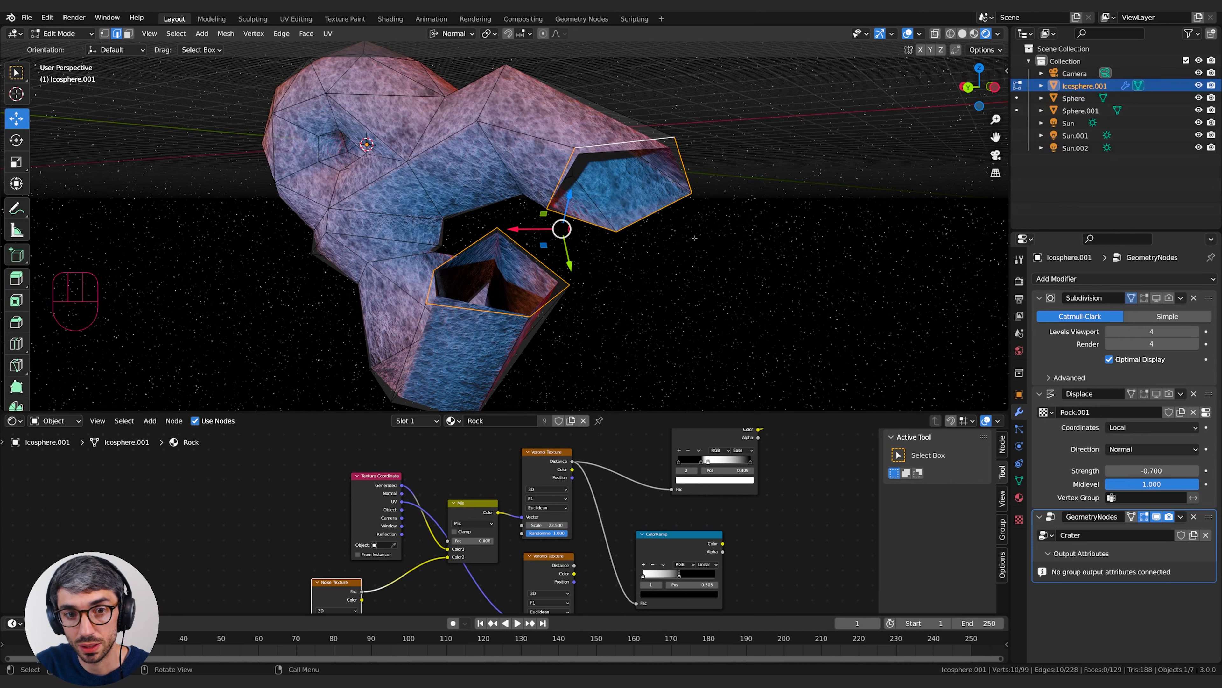
pyautogui.press('F2')
pyautogui.press('BackSpace')
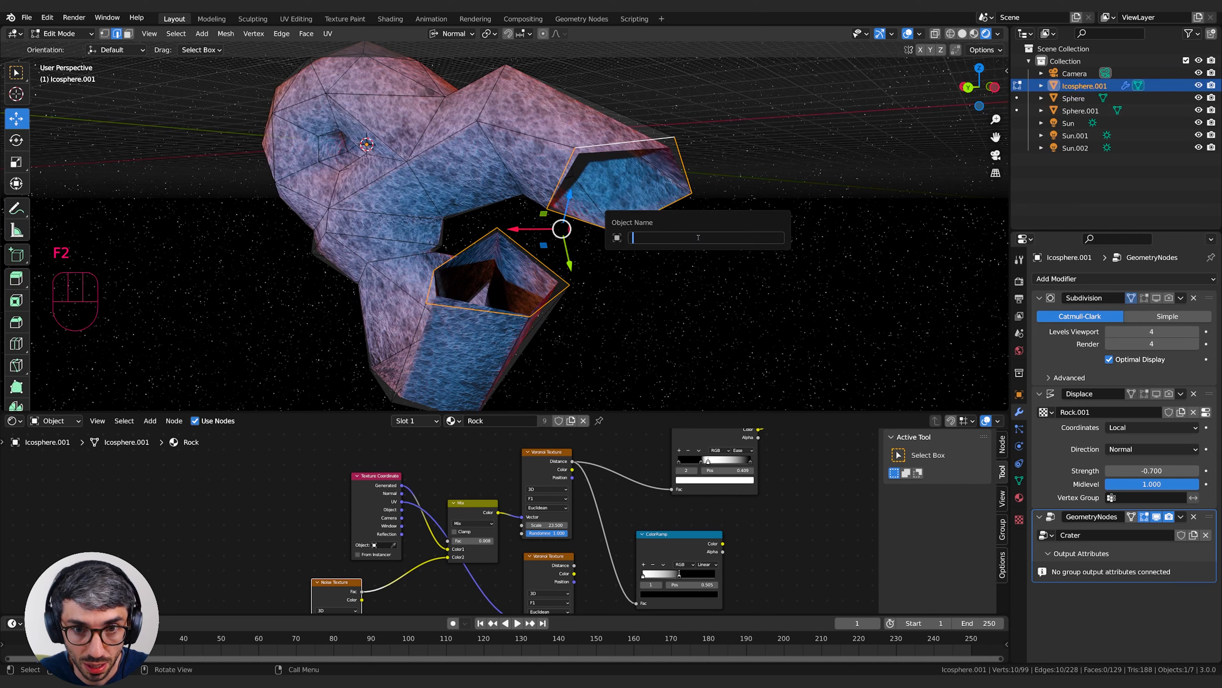
pyautogui.press('Escape')
pyautogui.press('F3')
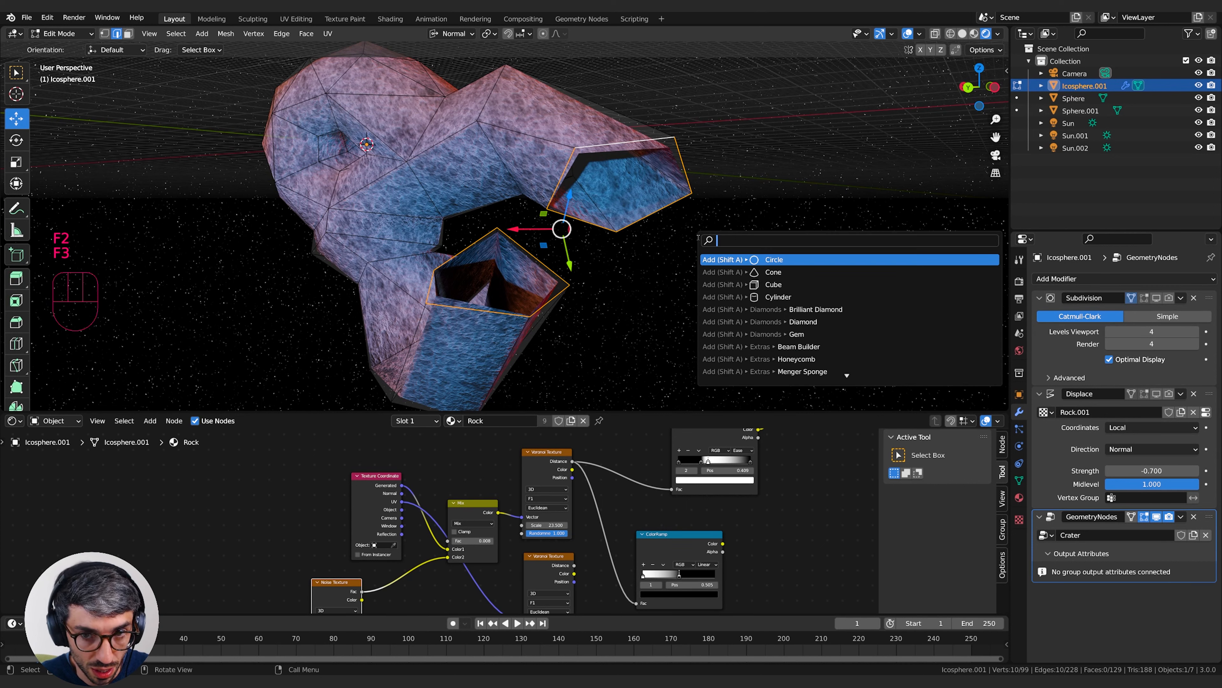
pyautogui.write('bridge')
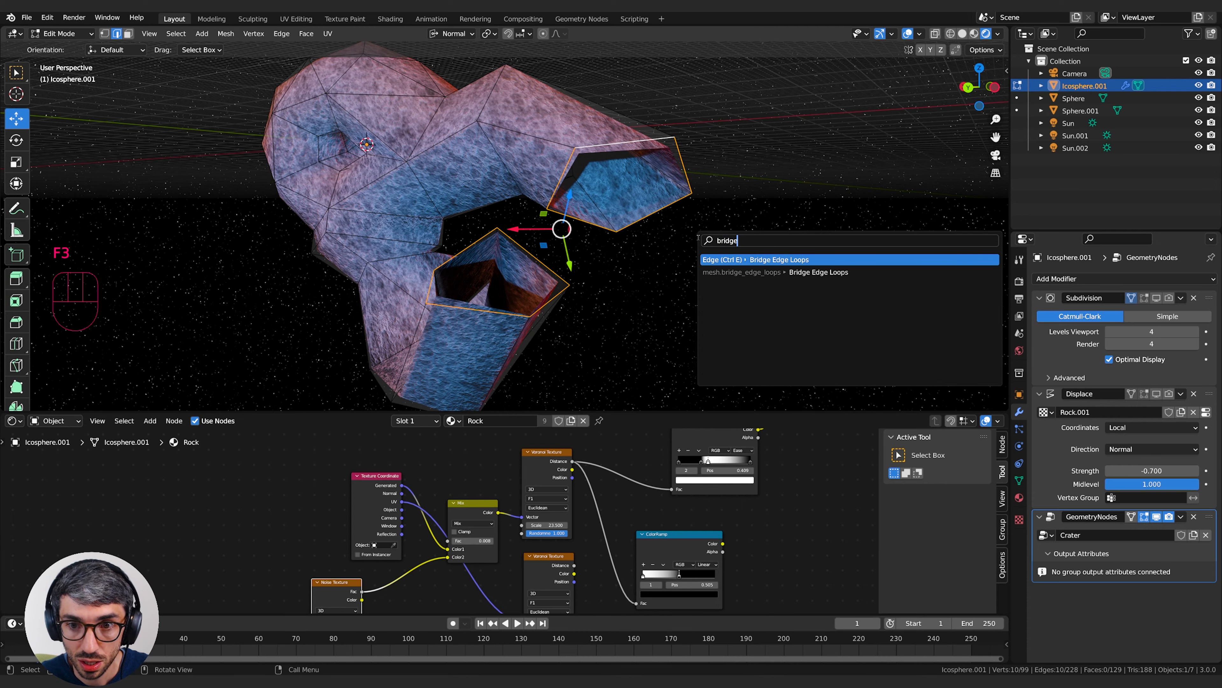
pyautogui.press('Return')
# - Add one loop cut across the new bridge section between the limbs and scale it to round the ring
pyautogui.moveTo(395, 272); pyautogui.dragTo(609, 260, button='middle')
pyautogui.hotkey('ctrl', 'r')
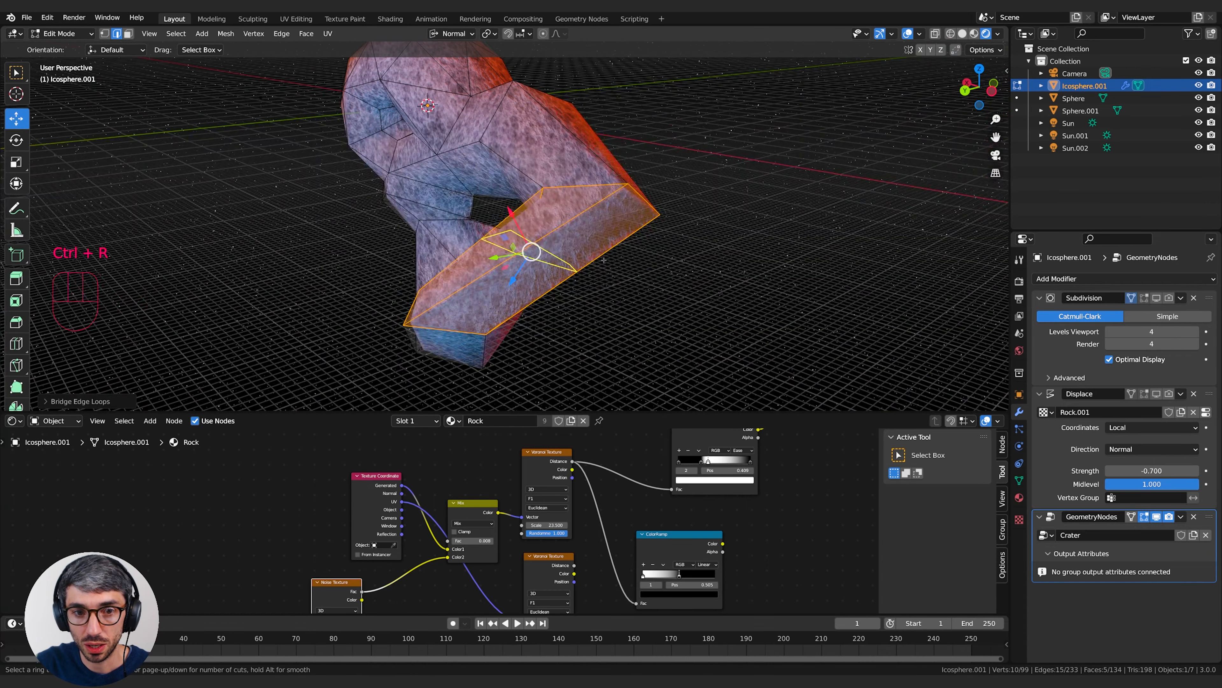
pyautogui.click(603, 260)
pyautogui.click(602, 260)
pyautogui.press('s')
pyautogui.moveTo(585, 260); pyautogui.dragTo(467, 259, button='middle')
pyautogui.click(602, 238)
pyautogui.moveTo(650, 236); pyautogui.dragTo(579, 290, button='middle')
# - Return to Object Mode and turn the Subdivision modifier's viewport display back on
pyautogui.press('Tab')
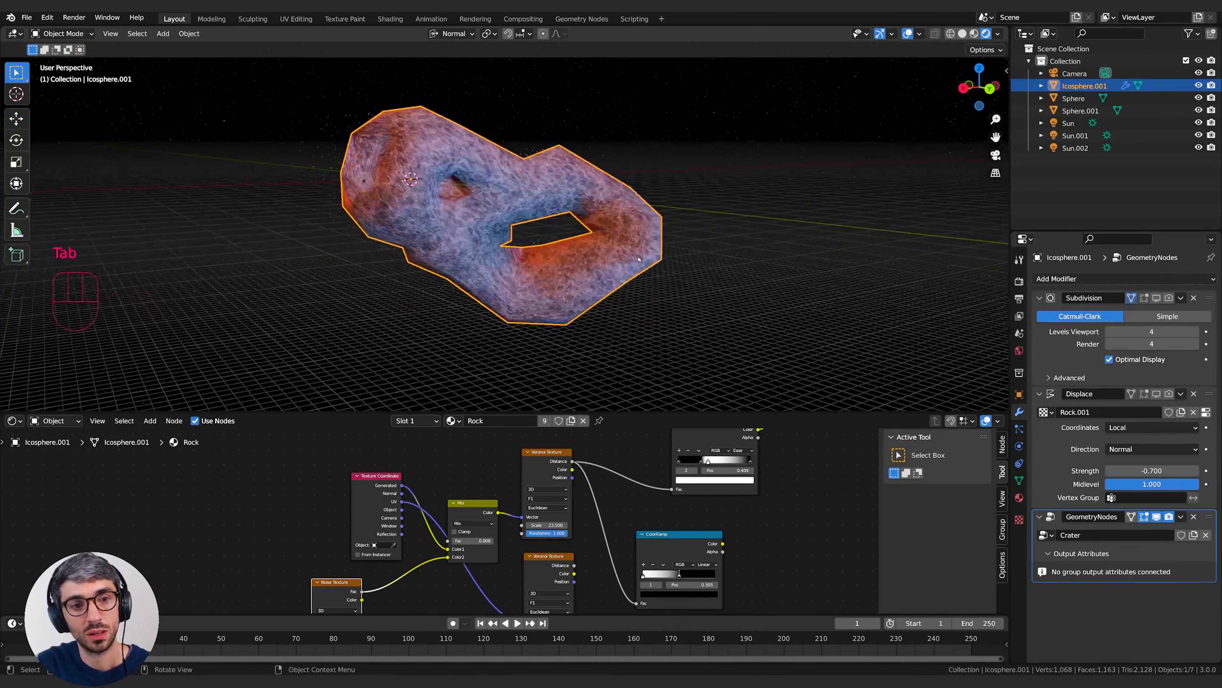
pyautogui.moveTo(639, 259); pyautogui.dragTo(611, 265, button='middle')
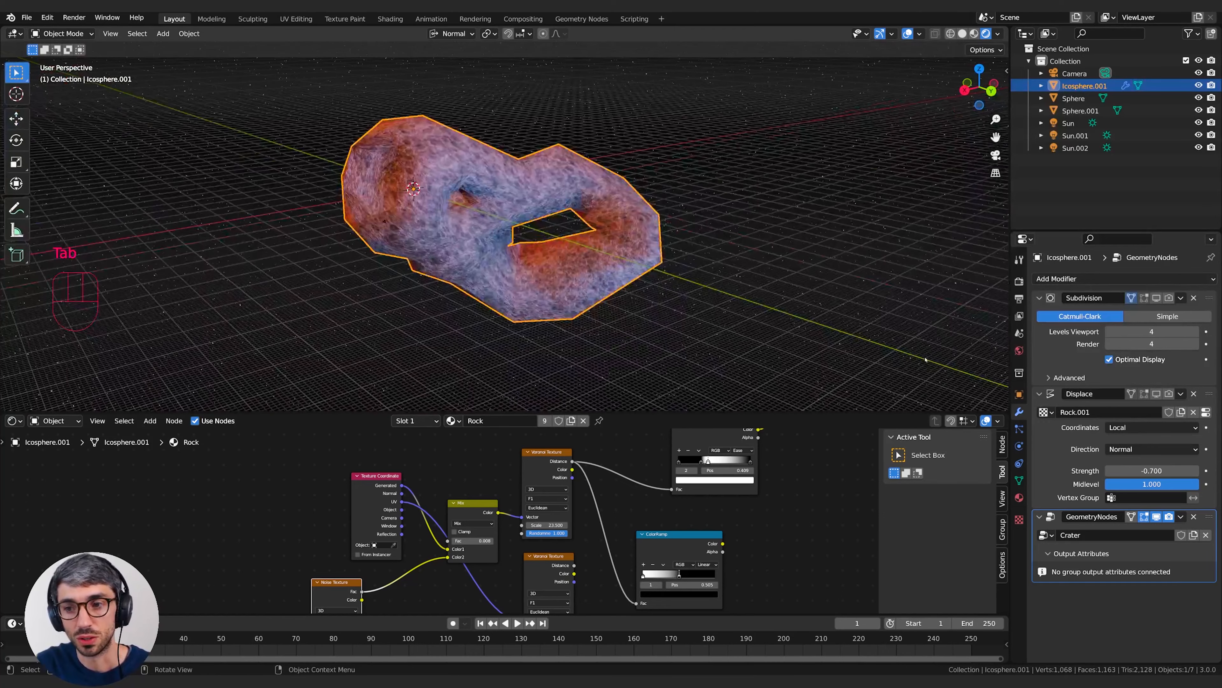
pyautogui.click(1157, 297)
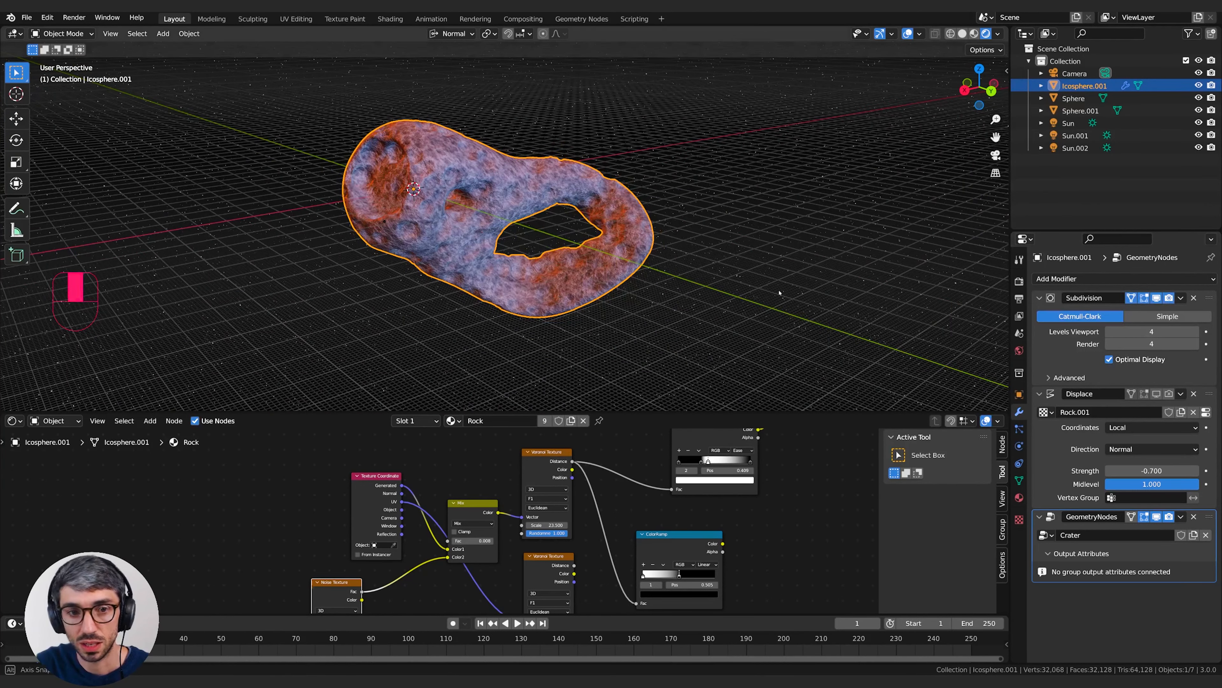
pyautogui.scroll(5, 632, 292)
pyautogui.moveTo(632, 292); pyautogui.dragTo(632, 292, button='middle')
pyautogui.moveTo(589, 337); pyautogui.dragTo(514, 312, button='middle')
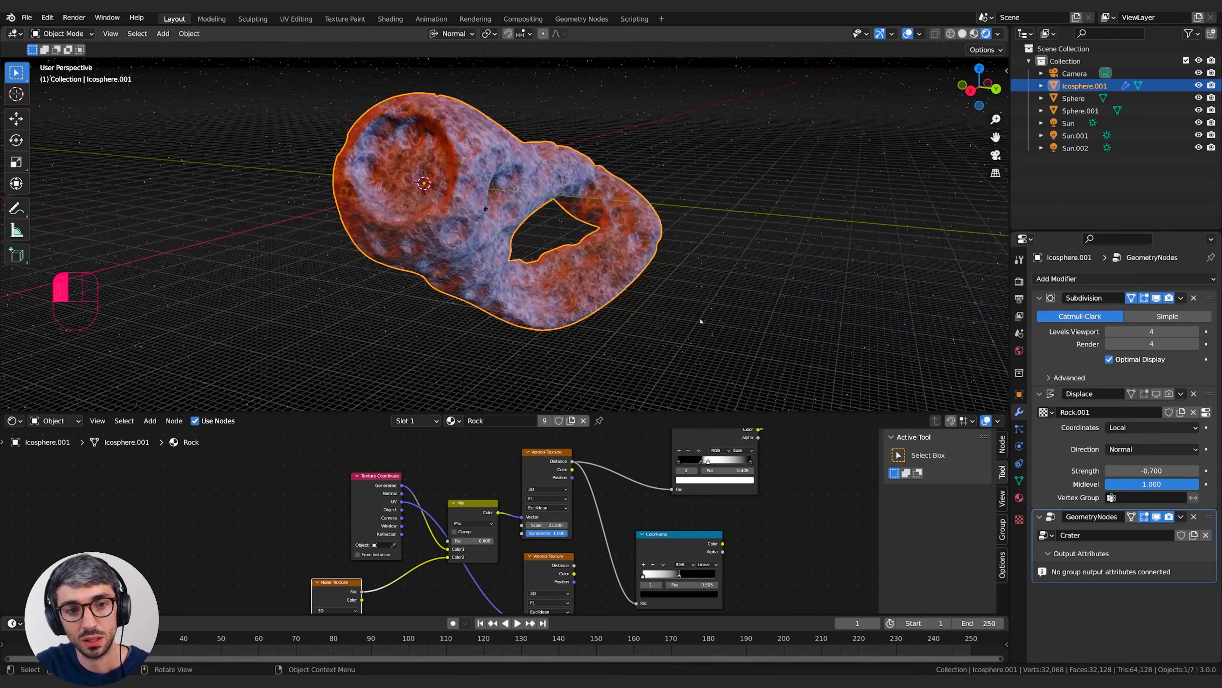
# - Select the nine-face loop running around the ring in Edit Mode and extrude it
pyautogui.click(700, 321)
pyautogui.moveTo(701, 321); pyautogui.dragTo(595, 291, button='middle')
pyautogui.moveTo(784, 329); pyautogui.dragTo(487, 148, button='middle')
pyautogui.press('Tab')
pyautogui.keyDown('alt'); pyautogui.click(487, 148); pyautogui.keyUp('alt')
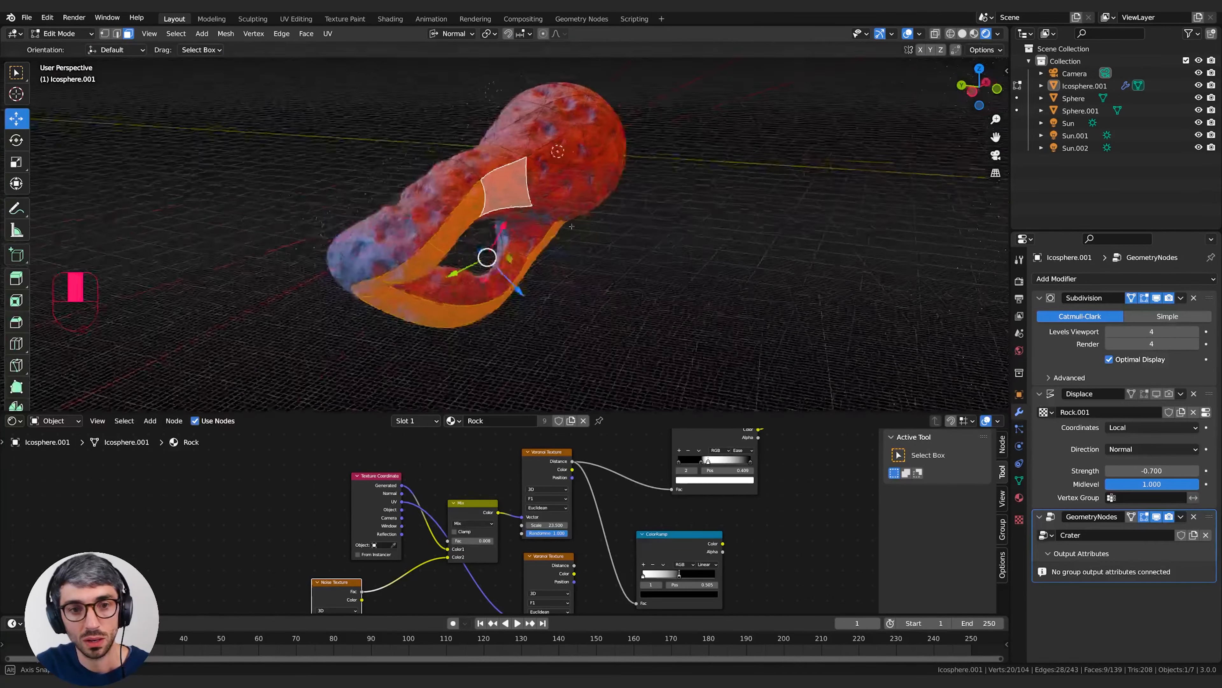
pyautogui.moveTo(572, 226); pyautogui.dragTo(630, 213, button='middle')
pyautogui.press('e')
pyautogui.moveTo(535, 279); pyautogui.dragTo(532, 313)
pyautogui.press('Tab')
pyautogui.press('Tab')
pyautogui.moveTo(532, 314); pyautogui.dragTo(304, 118, button='middle')
# - Move a selected part of the asteroid's surface along Z, add another to the selection and move both along Z again
pyautogui.click(545, 218)
pyautogui.press('g')
pyautogui.press('z')
pyautogui.press('z')
pyautogui.click(485, 239)
pyautogui.keyDown('shift'); pyautogui.click(652, 249); pyautogui.keyUp('shift')
pyautogui.press('g')
pyautogui.press('z')
pyautogui.press('z')
pyautogui.click(644, 245)
pyautogui.press('Tab')
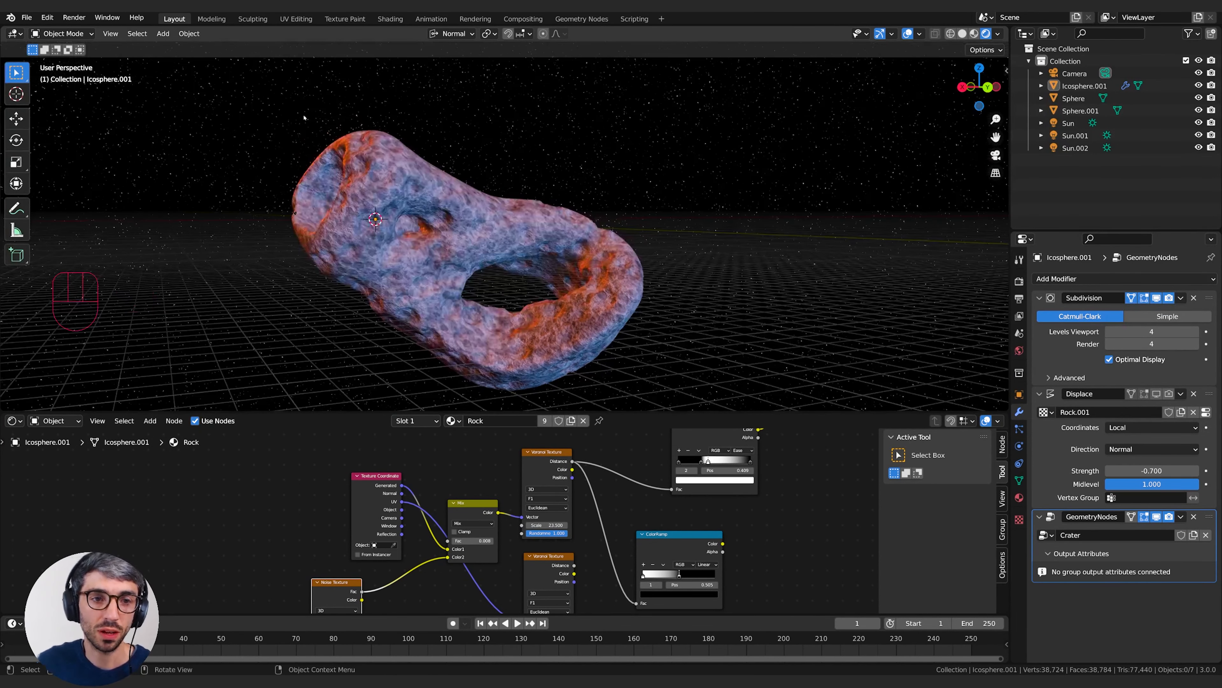
pyautogui.moveTo(484, 348); pyautogui.dragTo(536, 265, button='middle')
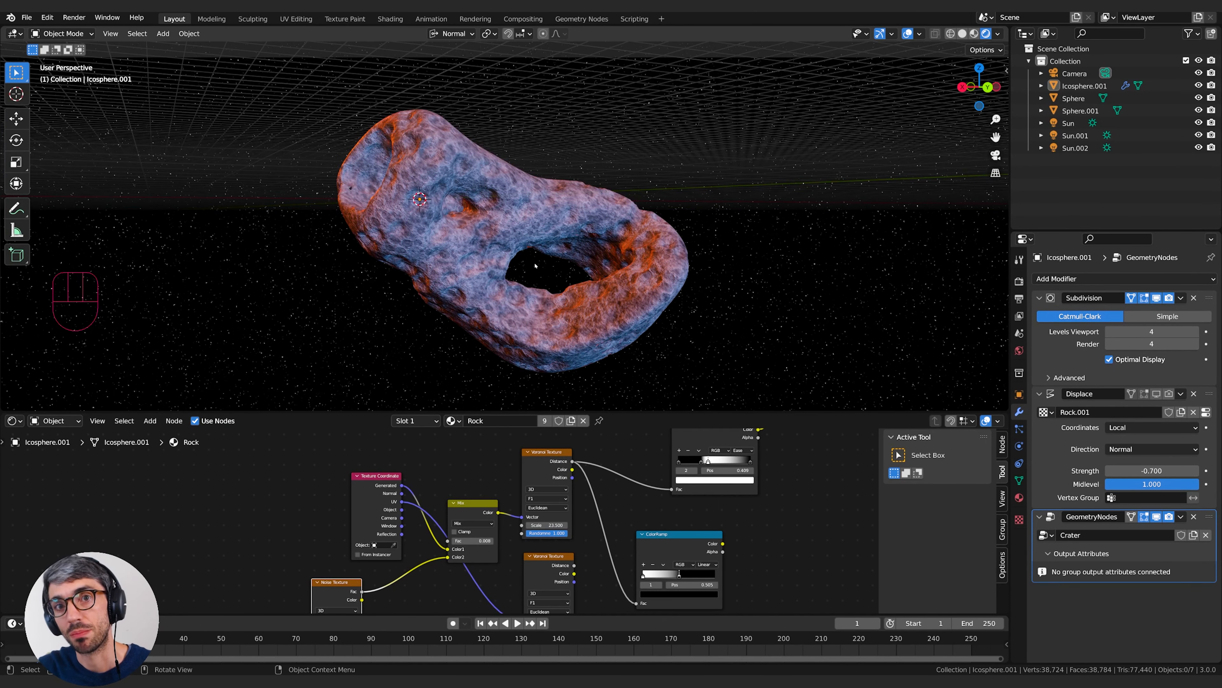
pyautogui.moveTo(256, 150); pyautogui.dragTo(475, 233, button='middle')
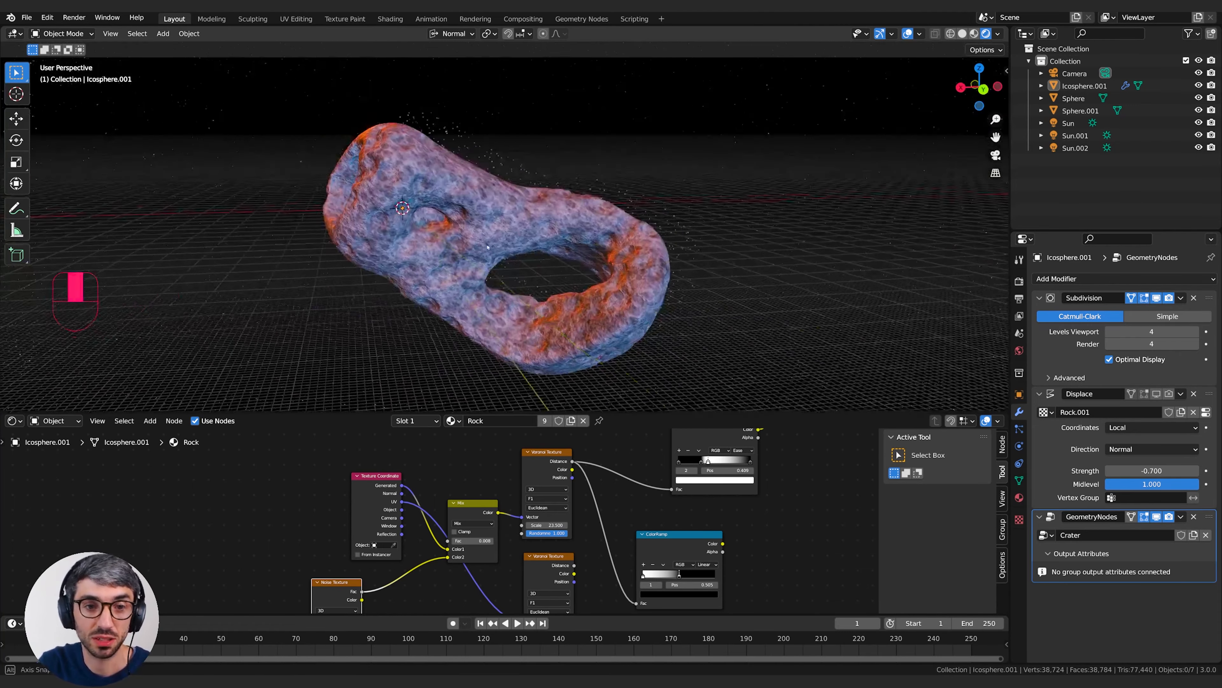
pyautogui.moveTo(339, 303); pyautogui.dragTo(233, 264, button='middle')
pyautogui.moveTo(434, 270); pyautogui.dragTo(436, 266, button='middle')
# - Undo the grown selection and the extrusion of the single face on the ring's outer underside
pyautogui.press('Tab')
pyautogui.moveTo(520, 202); pyautogui.dragTo(567, 256, button='middle')
pyautogui.press('Tab')
pyautogui.press('Tab')
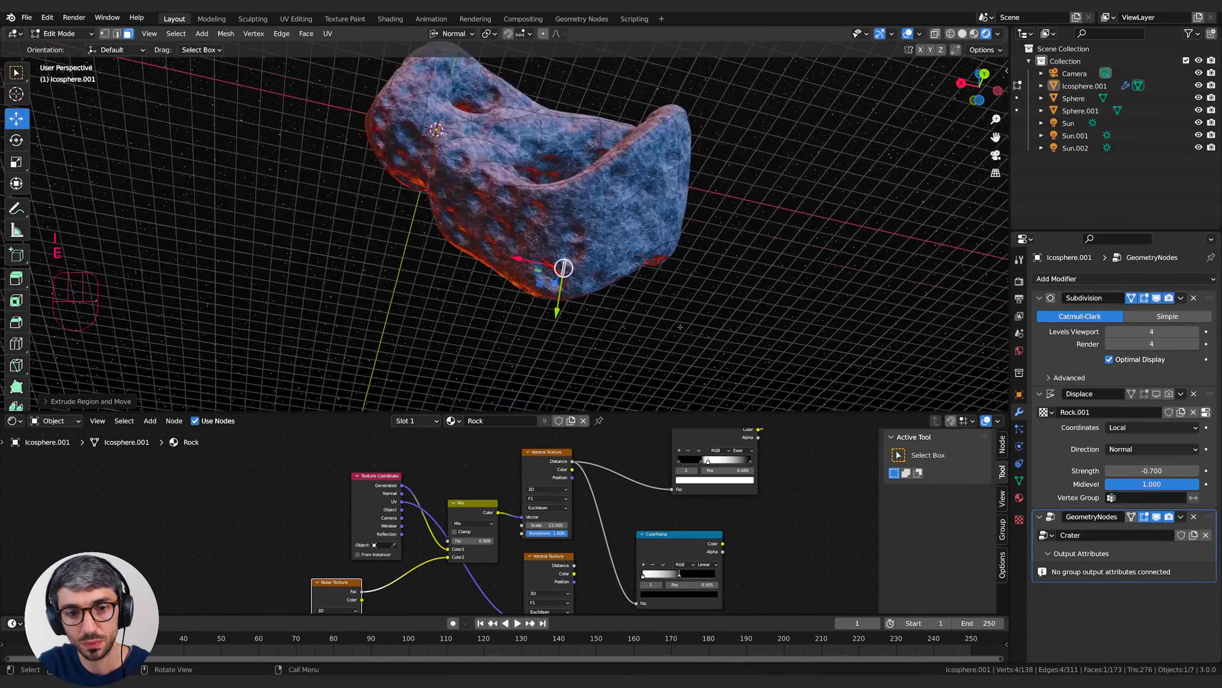
pyautogui.press('ctrl+KP_Add')
pyautogui.hotkey('ctrl', 'z')
pyautogui.hotkey('ctrl', 'z')
pyautogui.hotkey('ctrl', 'z')
pyautogui.hotkey('ctrl', 'z')
# - Move the single face on the ring's outer underside and scale it down
pyautogui.press('g')
pyautogui.press('s')
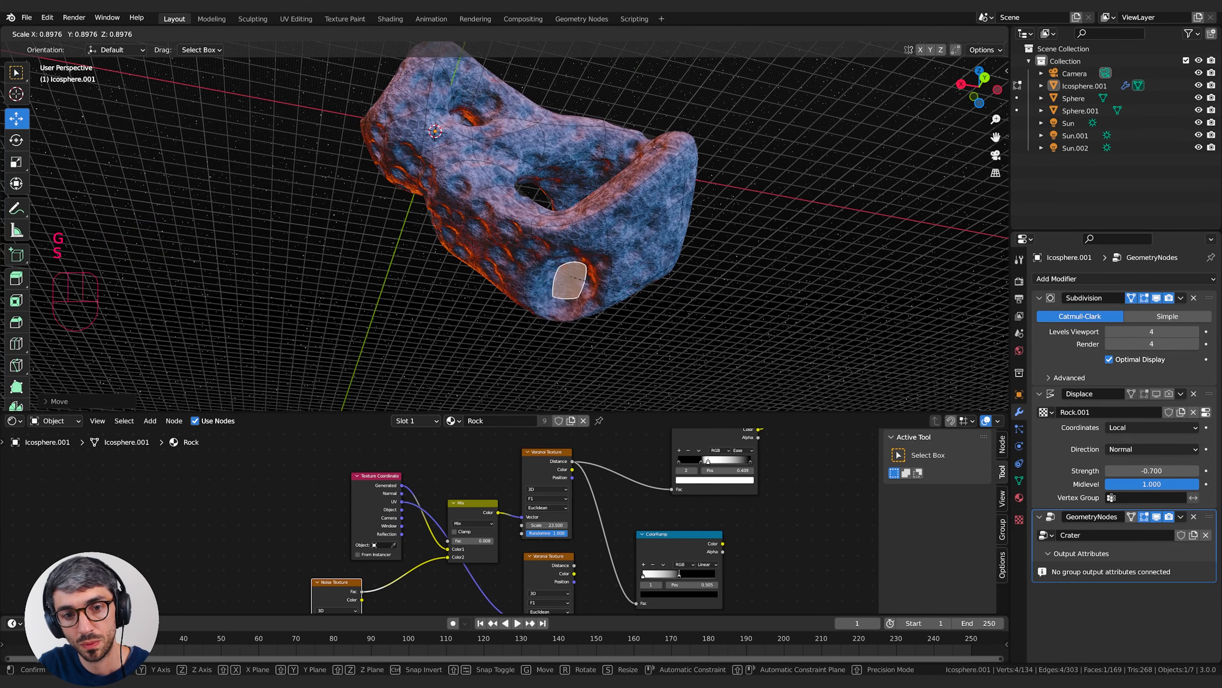
pyautogui.click(584, 280)
pyautogui.press('Tab')
pyautogui.moveTo(584, 280); pyautogui.dragTo(741, 300, button='middle')
pyautogui.moveTo(659, 309); pyautogui.dragTo(688, 276, button='middle')
# - Inset a face on the asteroid's surface and move the inset face along Z
pyautogui.press('Tab')
pyautogui.press('i')
pyautogui.click(535, 260)
pyautogui.moveTo(497, 260); pyautogui.dragTo(467, 225)
pyautogui.click(507, 240)
pyautogui.press('g')
pyautogui.press('z')
pyautogui.click(500, 240)
pyautogui.press('Tab')
# - Extrude a patch on top of the main body into a horn and scale its end to taper it
pyautogui.moveTo(651, 284); pyautogui.dragTo(686, 262, button='middle')
pyautogui.click(691, 280)
pyautogui.press('s')
pyautogui.click(659, 277)
pyautogui.keyDown('shift'); pyautogui.moveTo(686, 263); pyautogui.dragTo(641, 297, button='middle'); pyautogui.keyUp('shift')
pyautogui.press('e')
pyautogui.click(674, 262)
pyautogui.press('s')
pyautogui.click(660, 275)
pyautogui.press('Tab')
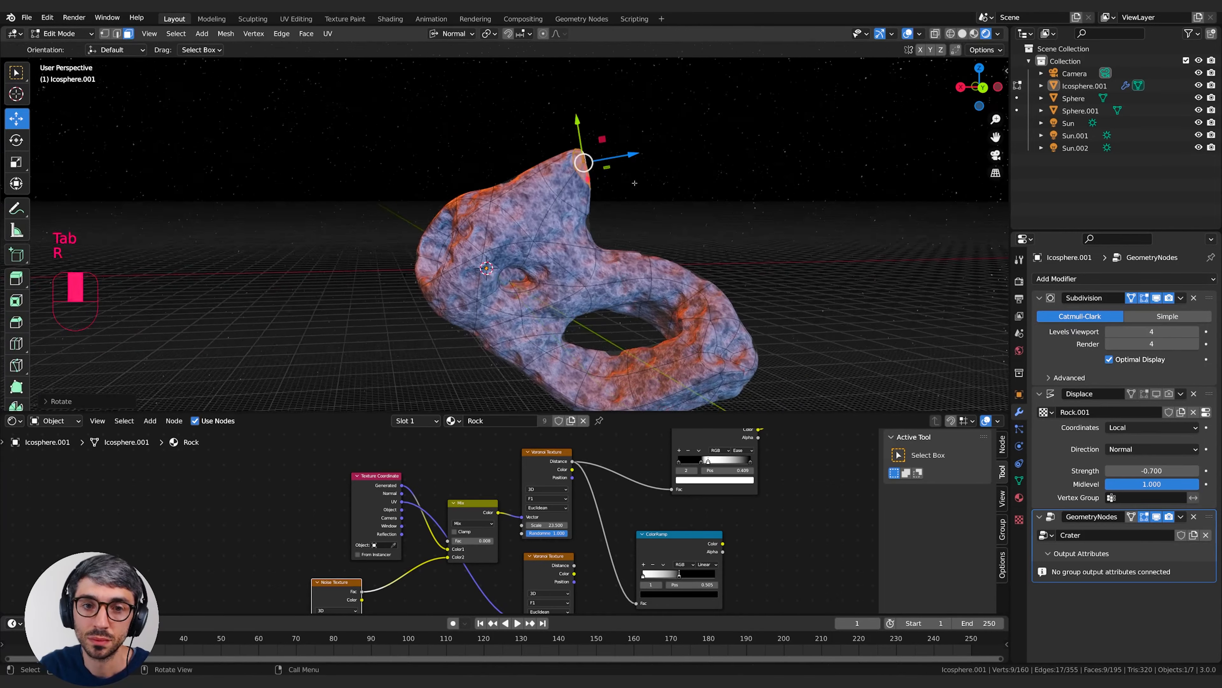
# - Extrude the horn's end farther out, then rotate, move and scale it into a curved tip
pyautogui.press('e')
pyautogui.click(766, 207)
pyautogui.press('r')
pyautogui.press('g')
pyautogui.press('s')
pyautogui.click(751, 226)
pyautogui.press('Tab')
pyautogui.moveTo(771, 289); pyautogui.dragTo(780, 246, button='middle')
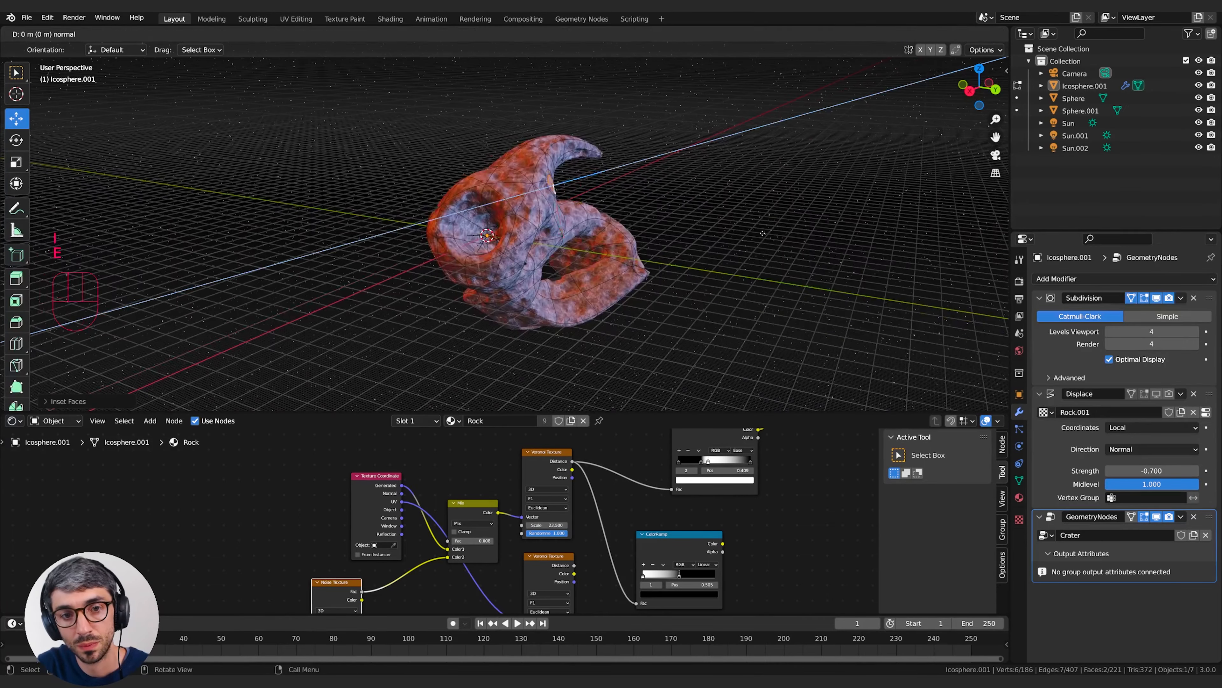
# - Extrude the two inset faces on the main body below the horn and scale them
pyautogui.click(722, 226)
pyautogui.press('s')
pyautogui.click(680, 205)
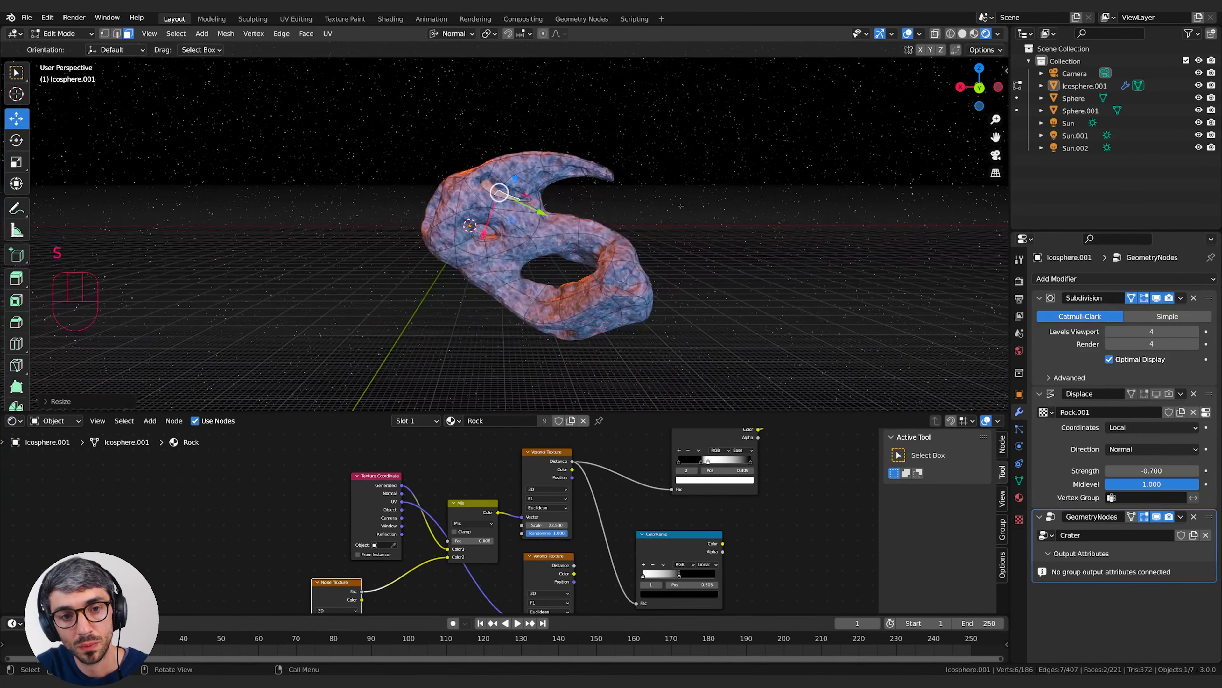
pyautogui.press('Tab')
pyautogui.press('Tab')
# - Select the horn's tip, grow the selection three times over its outer section and scale that section up
pyautogui.moveTo(680, 205); pyautogui.dragTo(674, 178, button='middle')
pyautogui.press('s')
pyautogui.scroll(3, 722, 202)
pyautogui.click(708, 187)
pyautogui.press('ctrl+KP_Add')
pyautogui.press('ctrl+KP_Add')
pyautogui.press('ctrl+KP_Add')
pyautogui.press('s')
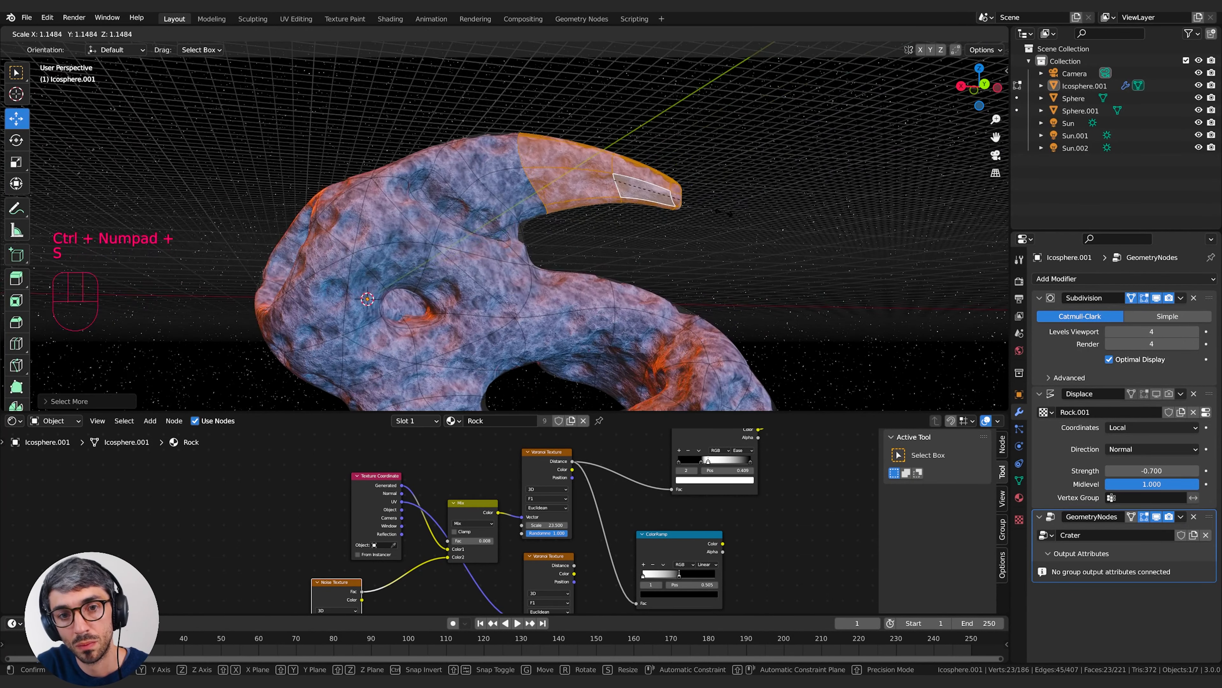
pyautogui.click(743, 207)
# - Move and rotate the horn's outer section to bend it sideways, then leave Edit Mode
pyautogui.moveTo(744, 207); pyautogui.dragTo(625, 202, button='middle')
pyautogui.moveTo(537, 205); pyautogui.dragTo(534, 192)
pyautogui.press('Tab')
pyautogui.press('Tab')
pyautogui.moveTo(534, 193); pyautogui.dragTo(597, 232, button='middle')
pyautogui.press('r')
pyautogui.click(596, 141)
pyautogui.moveTo(596, 140); pyautogui.dragTo(645, 159, button='middle')
pyautogui.press('g')
pyautogui.click(645, 159)
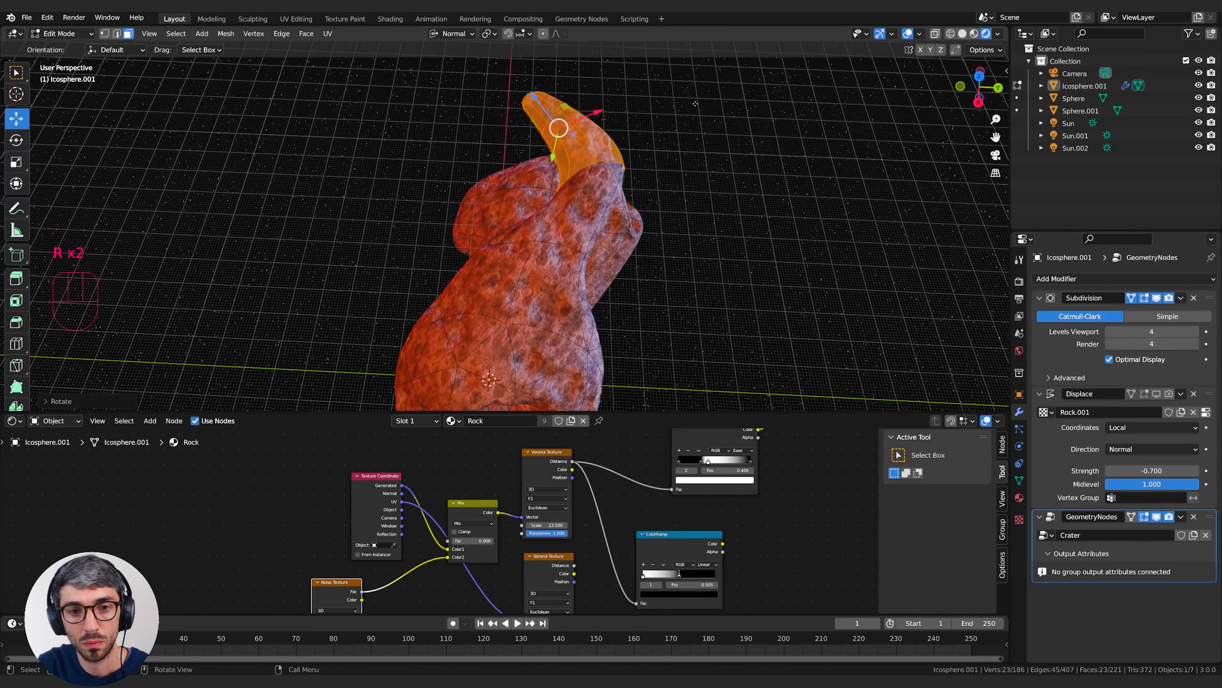
pyautogui.press('Tab')
# - Extrude the inset four-face patch on the ring's upper arm and scale its end down into a small spike
pyautogui.click(770, 241)
pyautogui.moveTo(770, 240); pyautogui.dragTo(674, 202, button='middle')
pyautogui.moveTo(740, 537); pyautogui.dragTo(703, 491, button='middle')
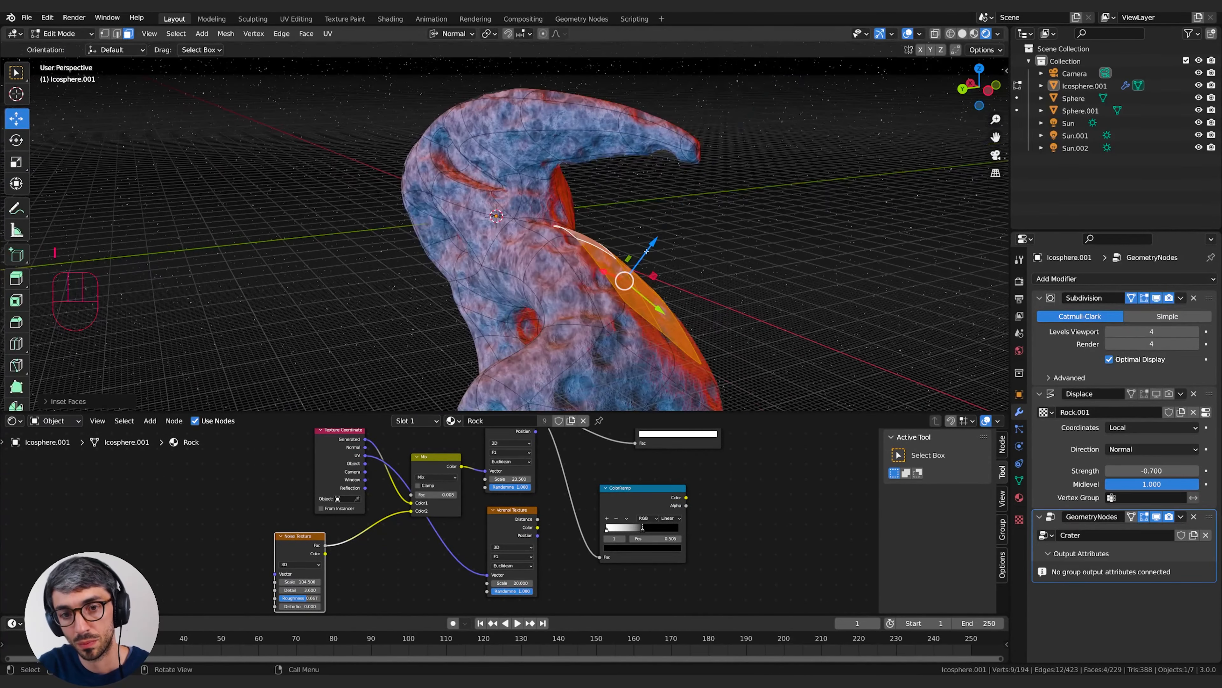
pyautogui.press('e')
pyautogui.click(697, 191)
pyautogui.press('s')
pyautogui.click(696, 197)
pyautogui.moveTo(695, 197); pyautogui.dragTo(693, 180, button='middle')
# - Move the small spike's end faces away from the ring's upper arm and rotate them
pyautogui.moveTo(697, 169); pyautogui.dragTo(624, 263)
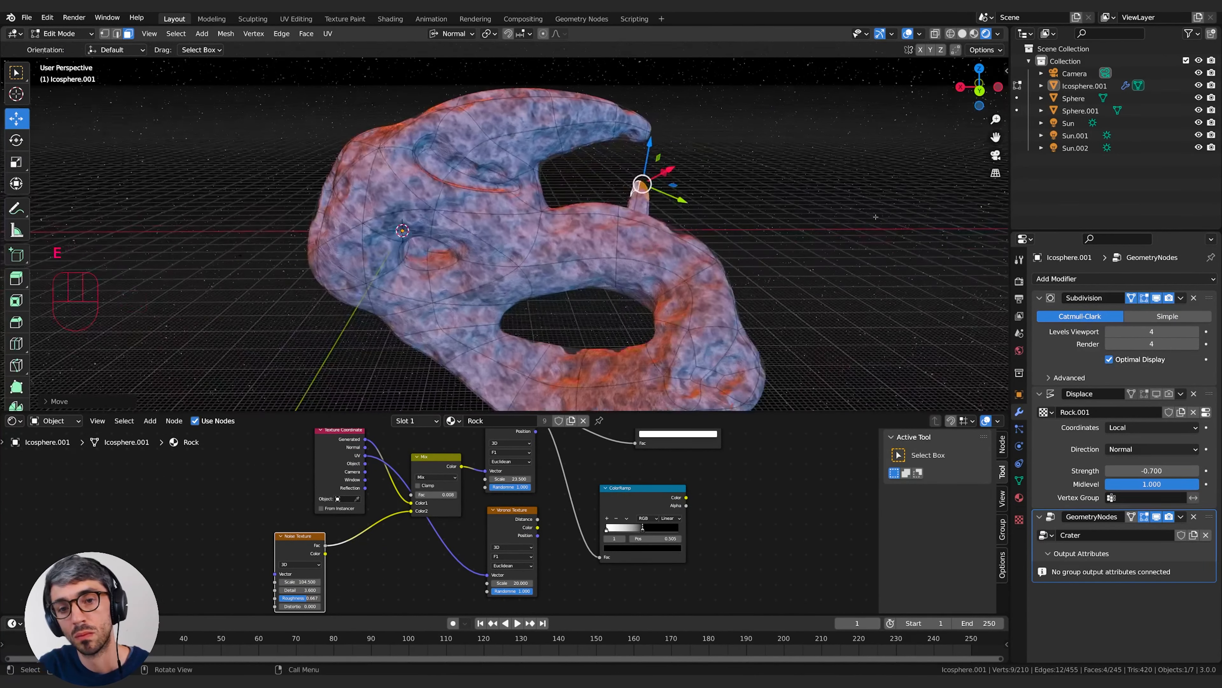
pyautogui.press('r')
pyautogui.moveTo(719, 207); pyautogui.dragTo(661, 259, button='middle')
pyautogui.click(660, 240)
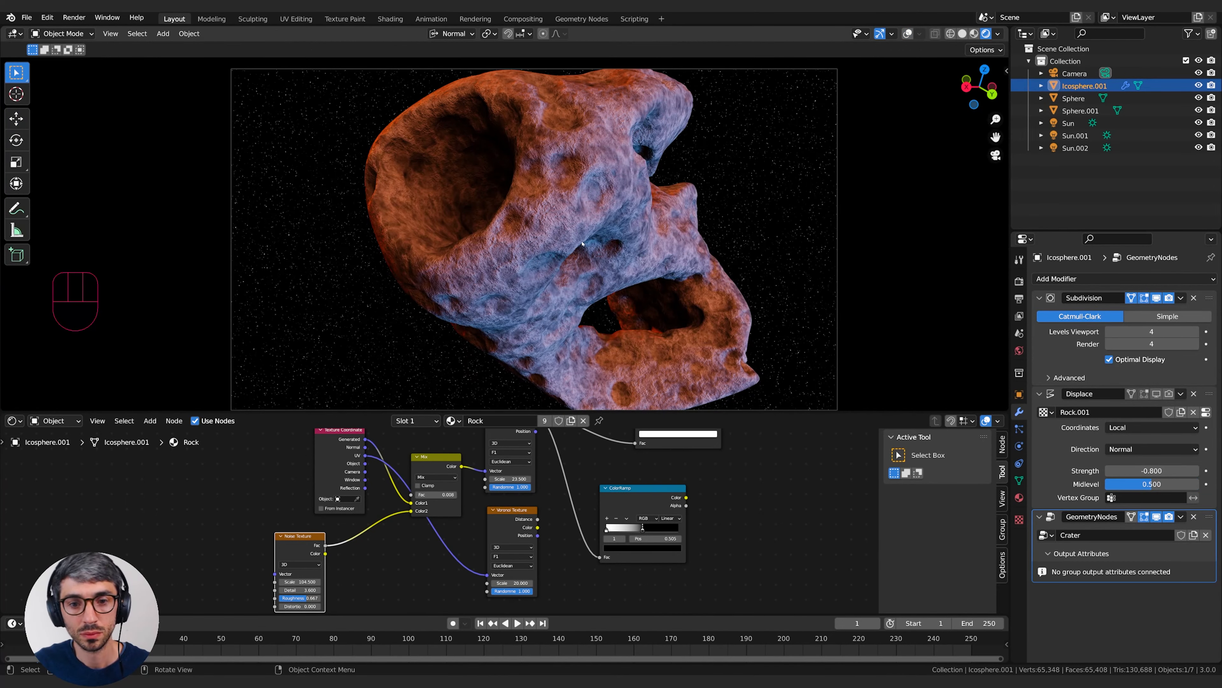
pyautogui.moveTo(581, 244); pyautogui.dragTo(569, 237, button='middle')
pyautogui.click(534, 213)
pyautogui.moveTo(482, 207); pyautogui.dragTo(634, 230, button='middle')
# - Add a second material slot with a new material to the cylinder in Edit Mode, keeping its end face selected
pyautogui.press('Tab')
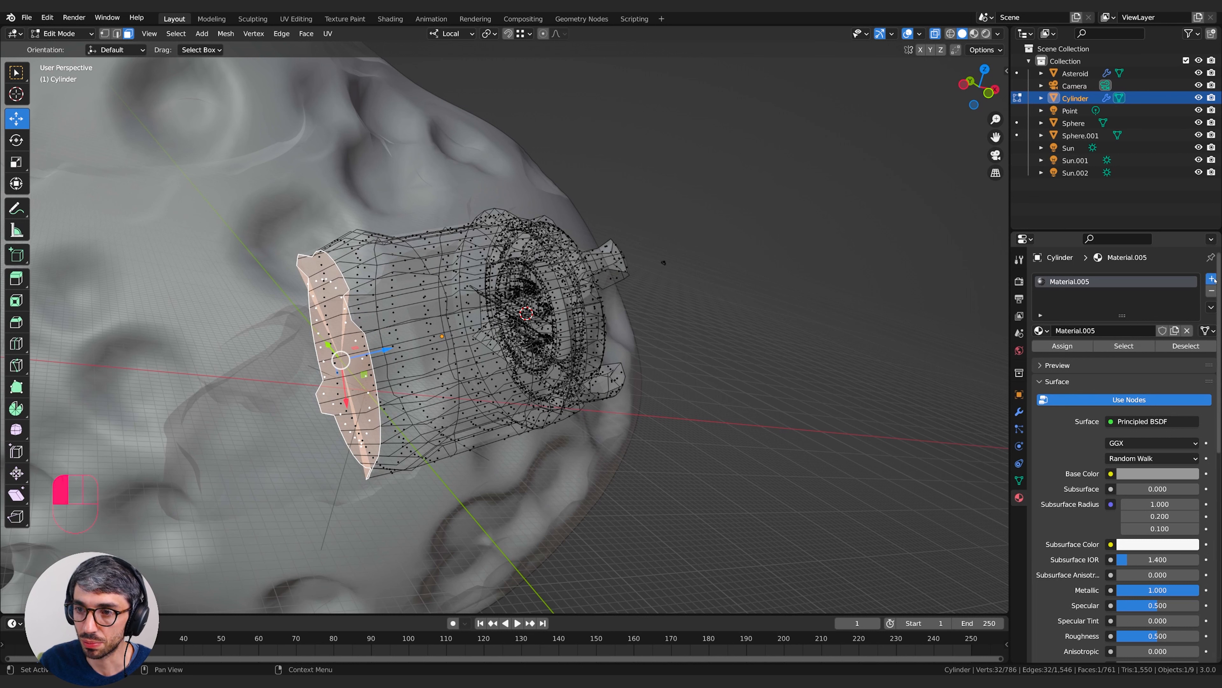
pyautogui.click(1212, 279)
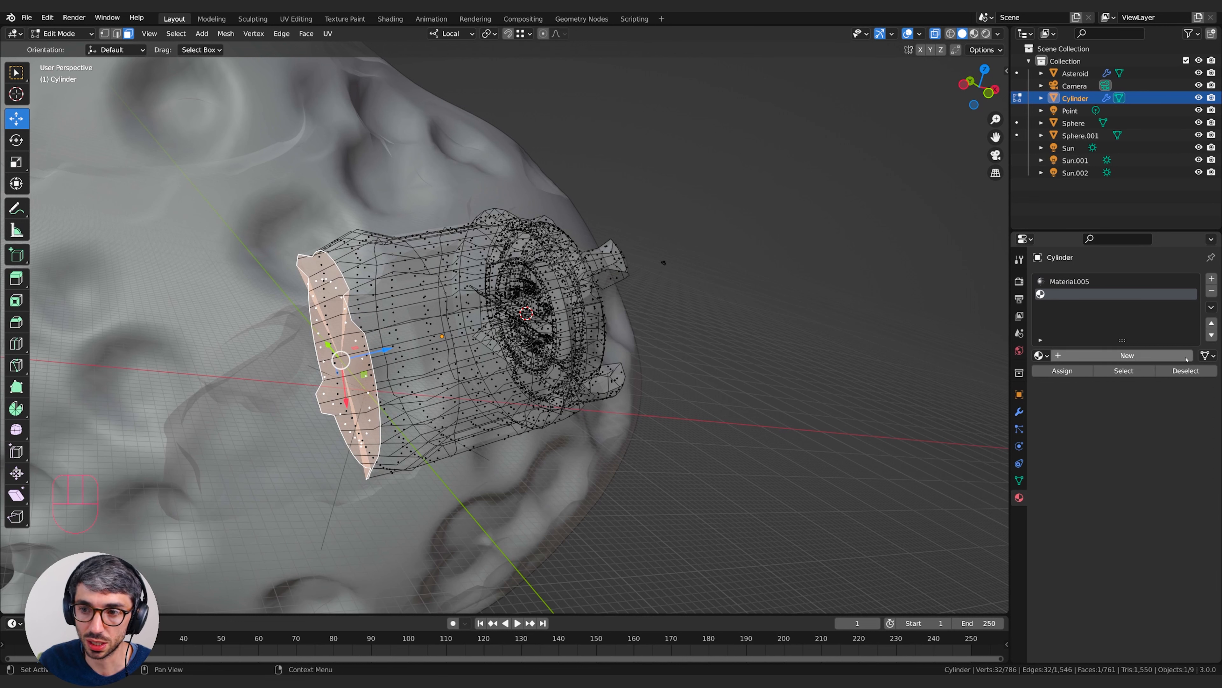
pyautogui.click(1118, 356)
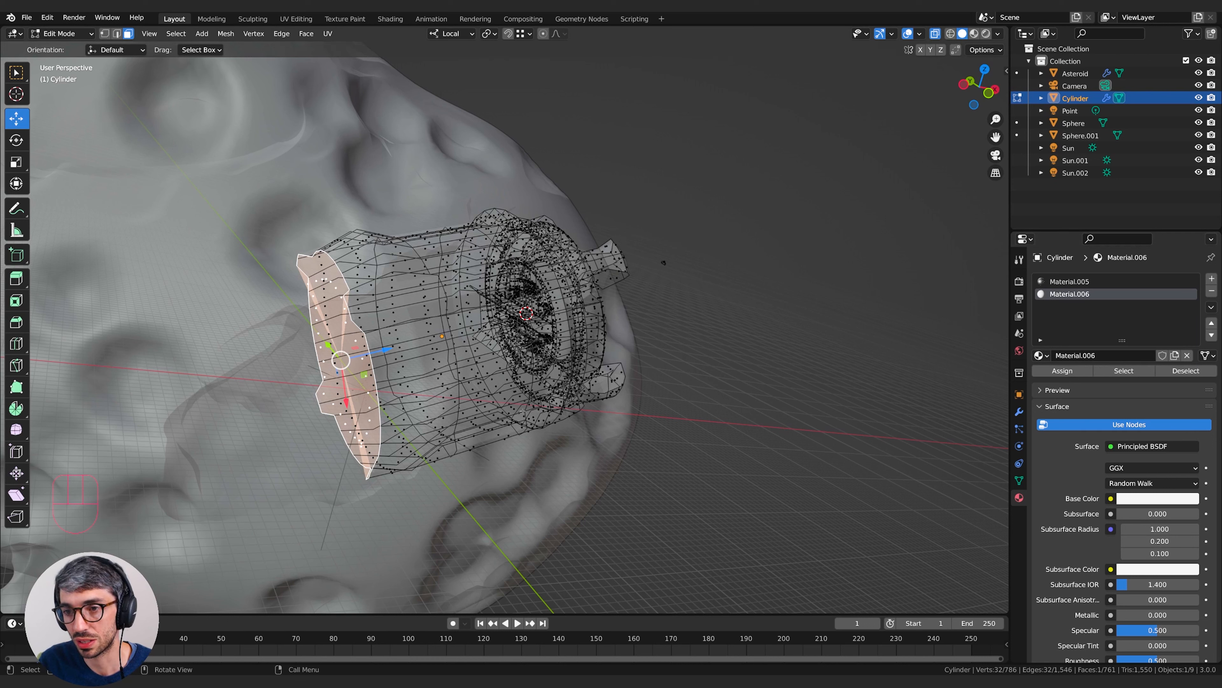
# - Change the new material's surface to an Emission shader with a strength of 79.3
pyautogui.click(1140, 447)
pyautogui.click(1045, 205)
pyautogui.click(1132, 446)
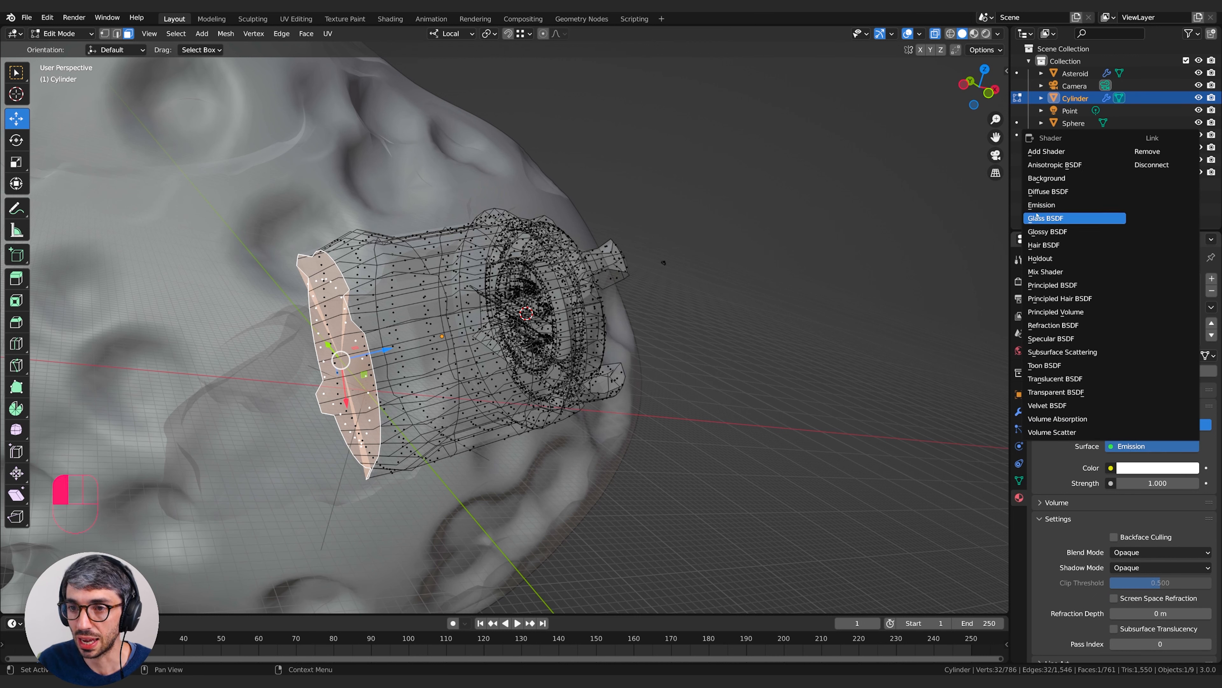
pyautogui.moveTo(1036, 216); pyautogui.dragTo(1049, 206)
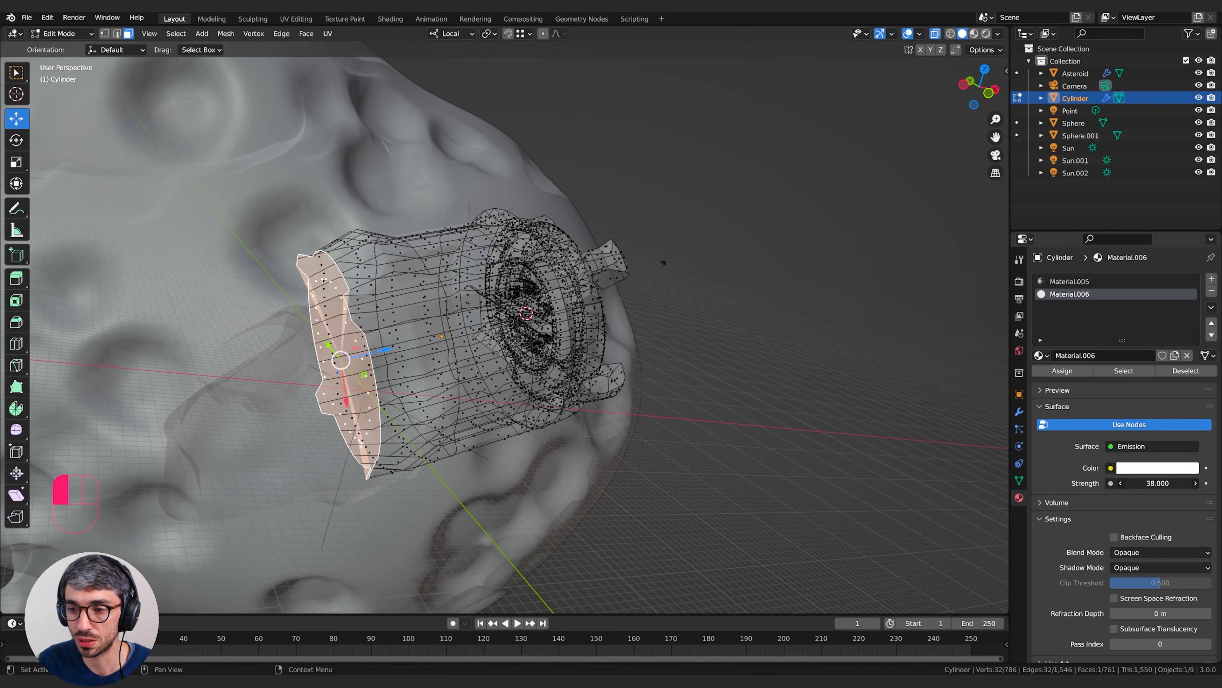
# - Show the camera view in rendered shading without X-ray, in Object Mode, and set the emission strength to 12.8
pyautogui.press('KP_0')
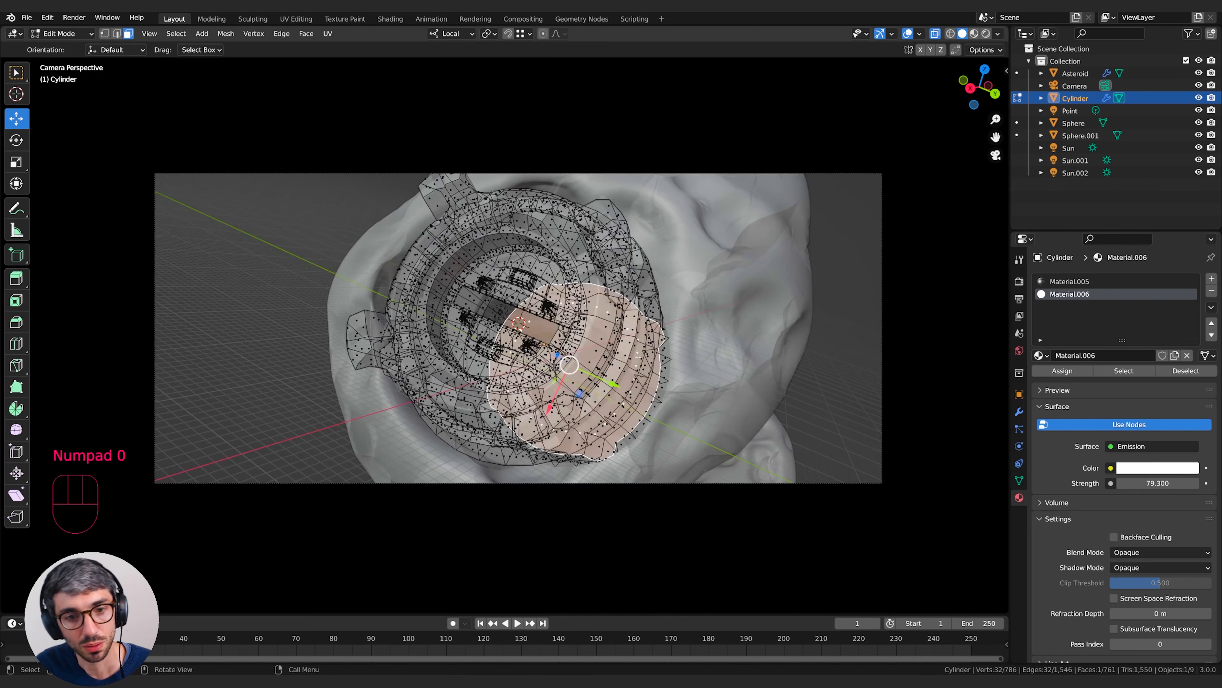
pyautogui.click(988, 34)
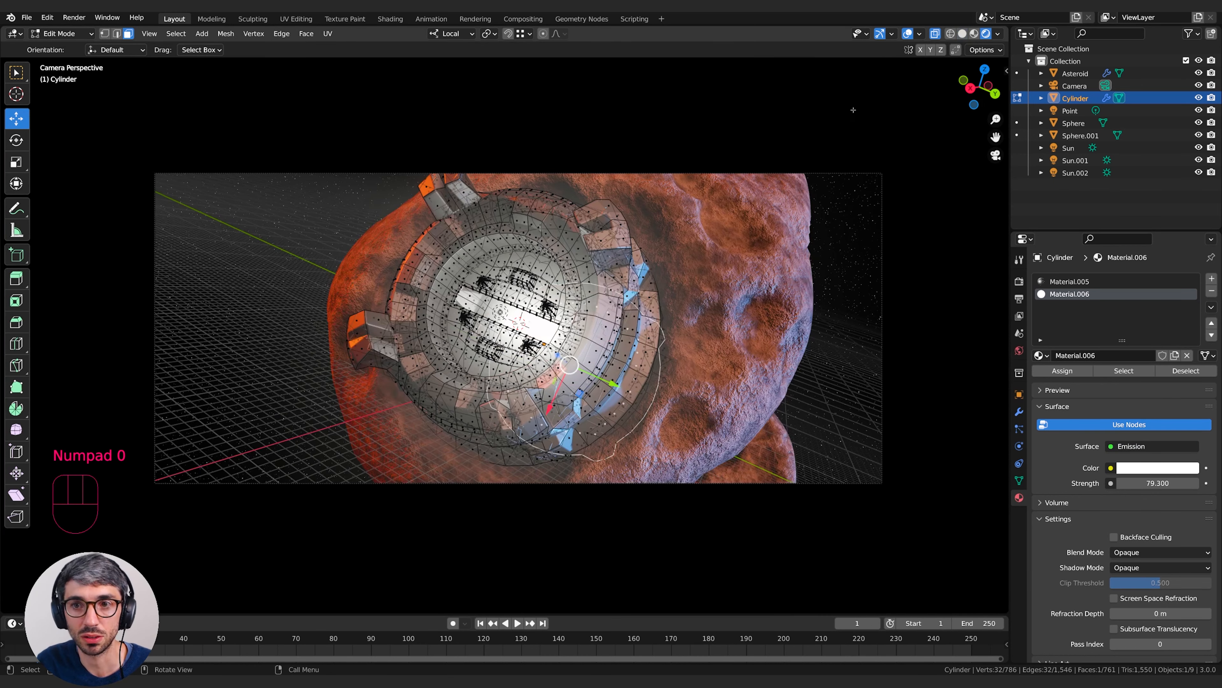
pyautogui.click(935, 34)
pyautogui.press('Tab')
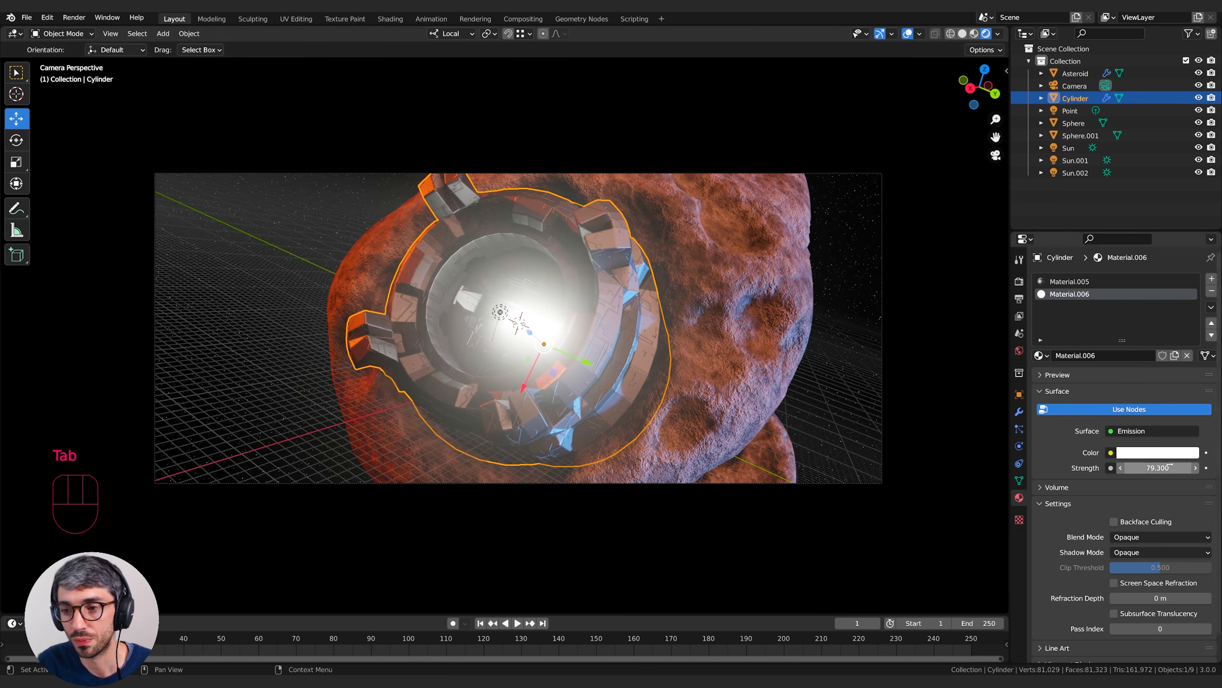
pyautogui.moveTo(1158, 468)
pyautogui.mouseDown()
pyautogui.moveTo(1107, 467)
pyautogui.moveTo(1171, 468)
pyautogui.mouseUp()
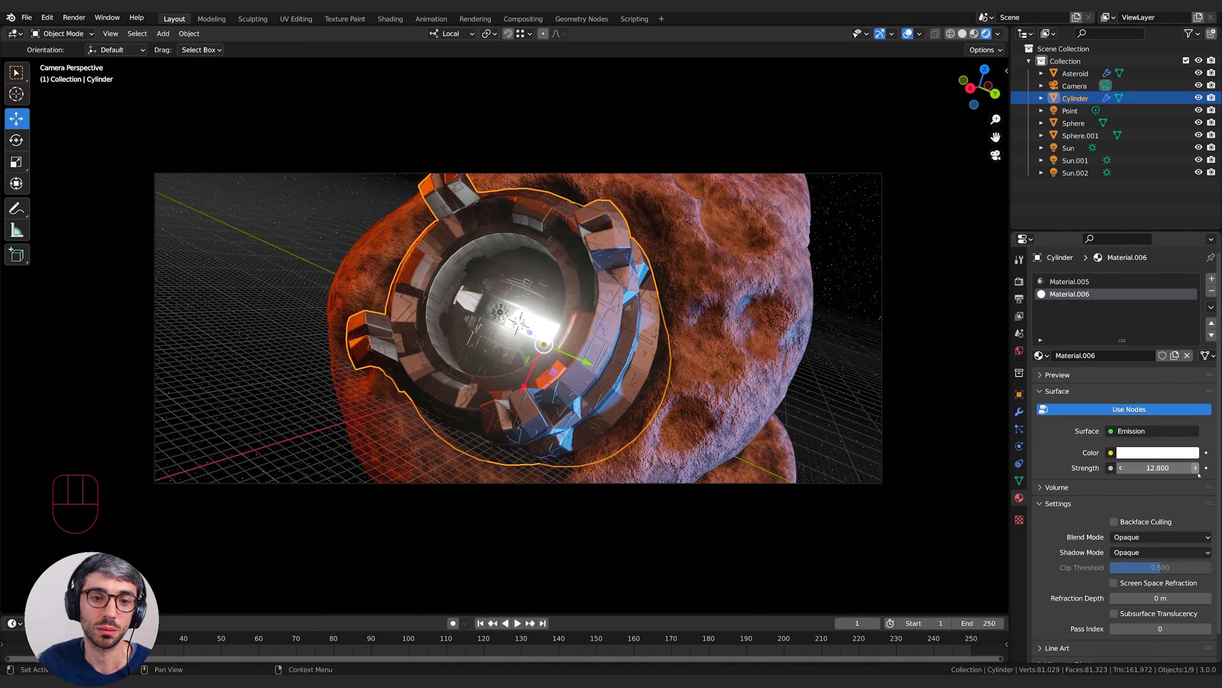
# - Open the emission color of the cylinder's Material.006 for editing, and select the asteroid around the cylinder
pyautogui.click(1158, 452)
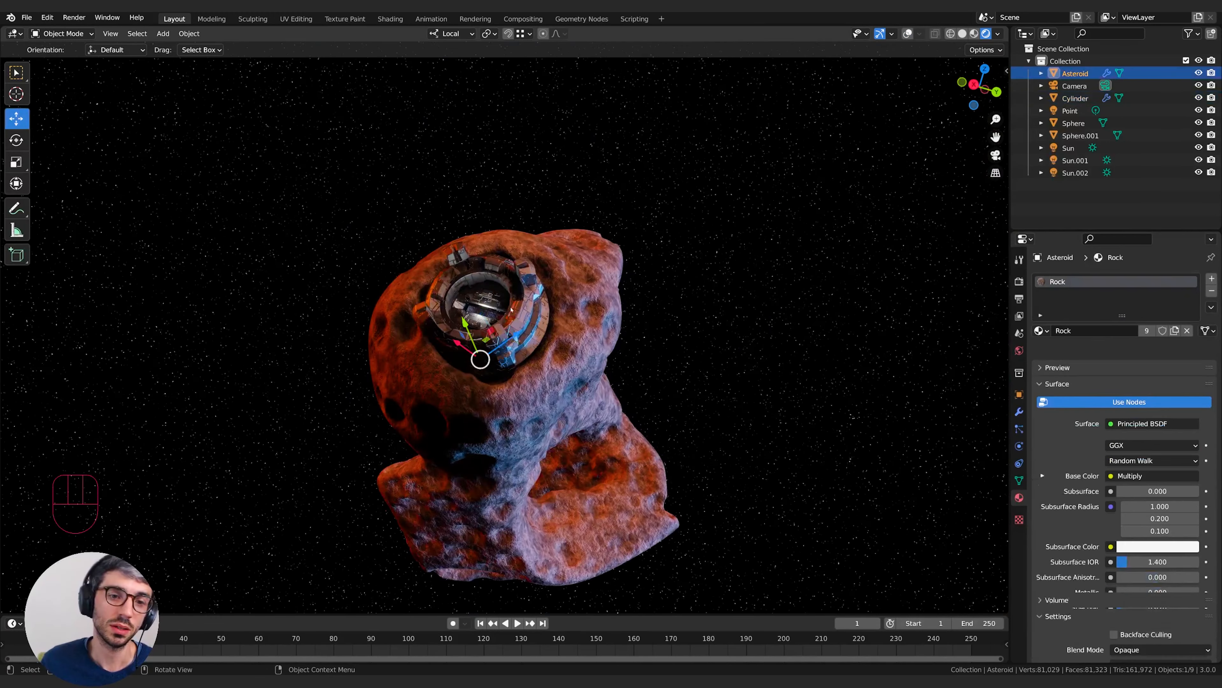
pyautogui.click(564, 341)
pyautogui.moveTo(564, 341); pyautogui.dragTo(482, 292, button='middle')
pyautogui.click(479, 291)
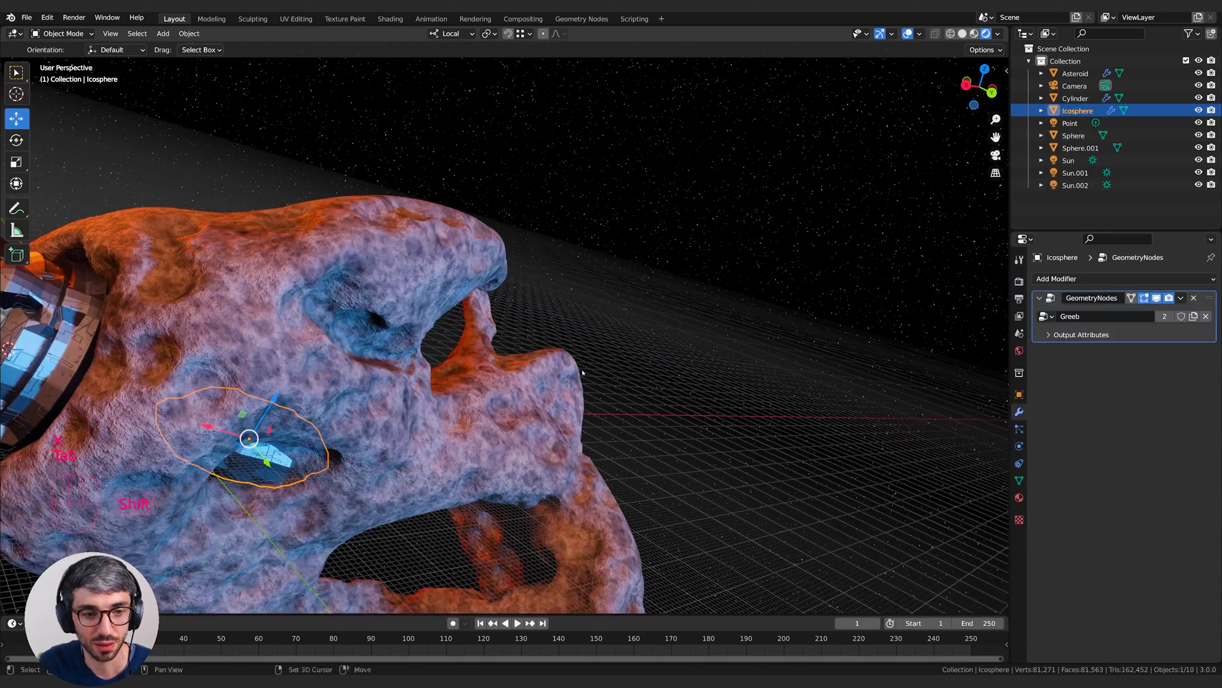
# - Add a cube beside the asteroid, scale it by 2.835 and stretch it along its local Z axis into a slim bar
pyautogui.hotkey('shift', 'a')
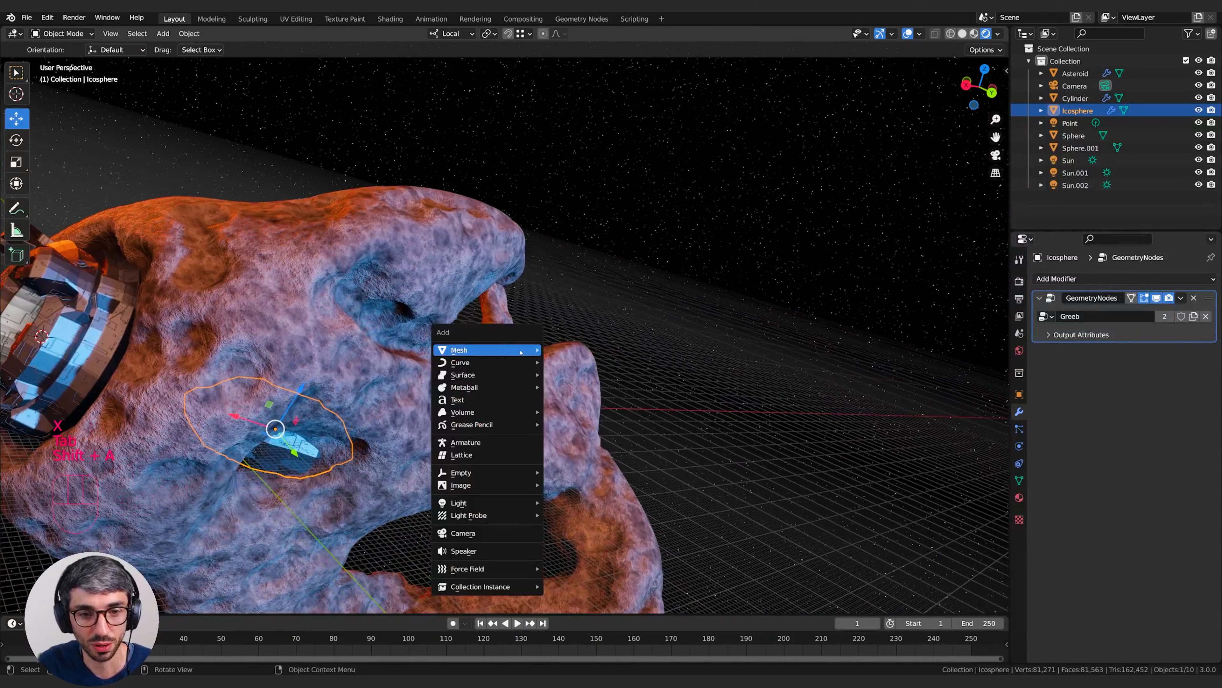
pyautogui.moveTo(485, 352)
pyautogui.click(566, 365)
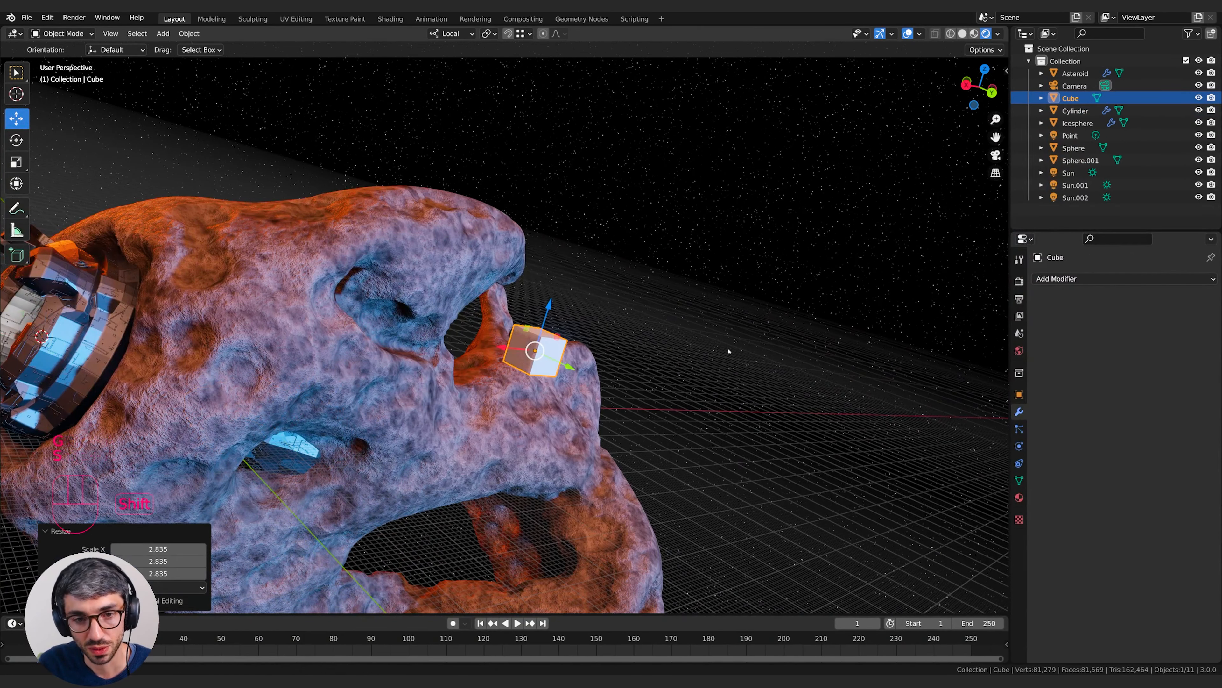
pyautogui.moveTo(729, 351); pyautogui.dragTo(818, 389, button='middle')
pyautogui.press('s')
pyautogui.press('z')
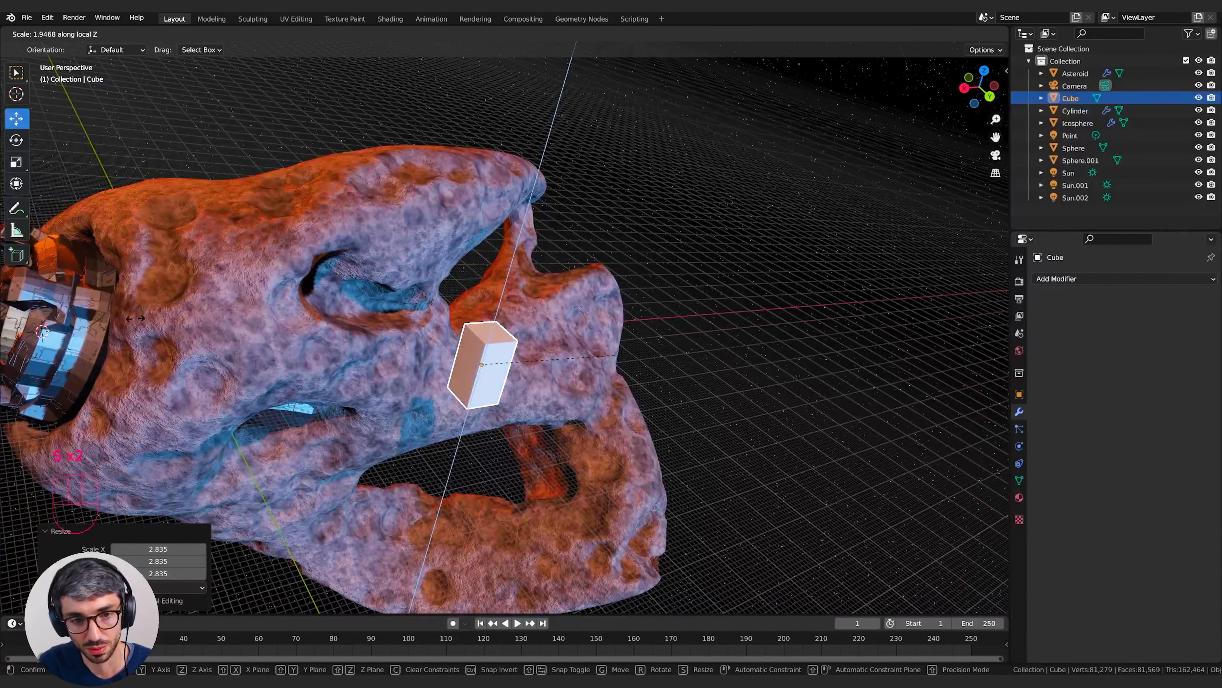
pyautogui.click(958, 208)
pyautogui.moveTo(867, 244); pyautogui.dragTo(896, 235, button='middle')
pyautogui.press('s')
# - In Edit Mode, divide the bar into three stacked segments with two evenly spaced horizontal loop cuts
pyautogui.press('Tab')
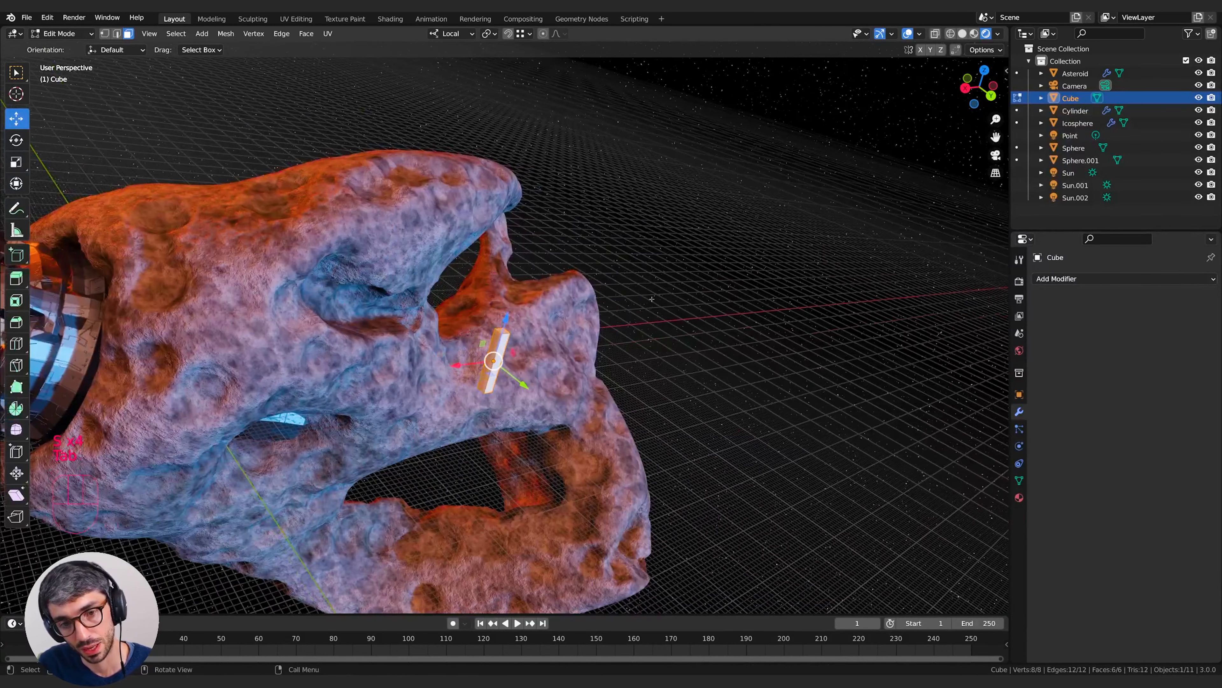
pyautogui.moveTo(909, 168); pyautogui.dragTo(889, 114, button='middle')
pyautogui.scroll(3, 895, 128)
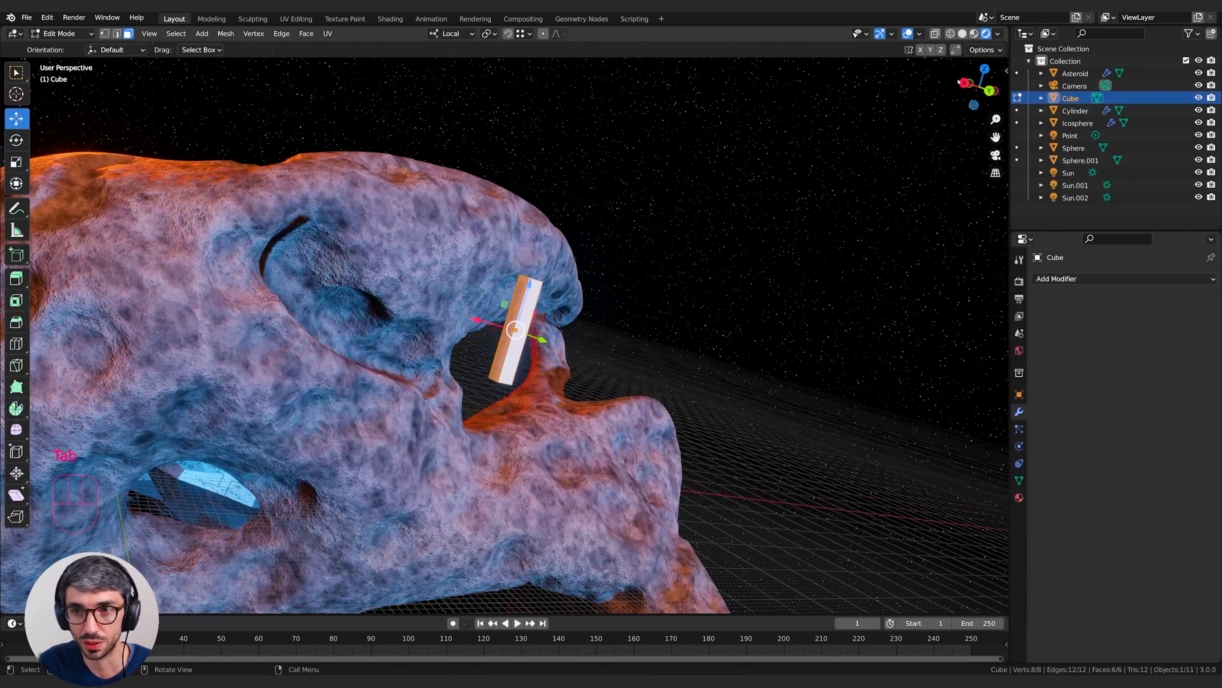
pyautogui.press('ctrl+KP_1')
pyautogui.scroll(4, 507, 285)
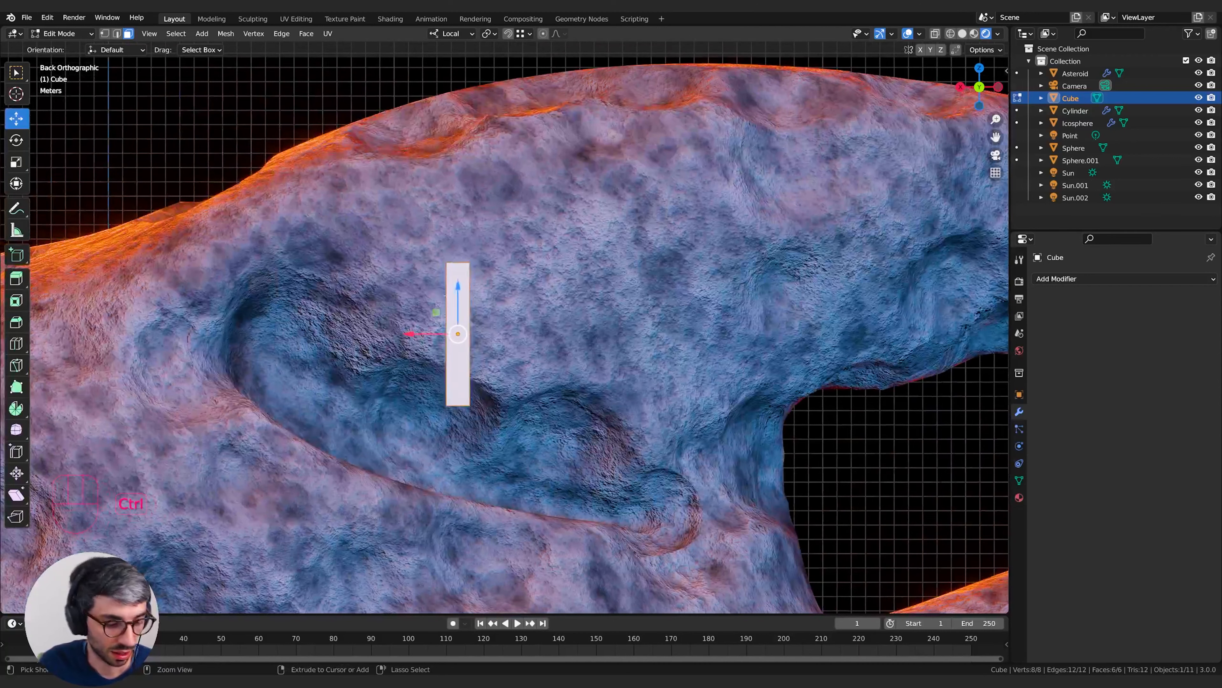
pyautogui.click(470, 309)
pyautogui.rightClick(471, 308)
pyautogui.moveTo(573, 313); pyautogui.dragTo(448, 296, button='middle')
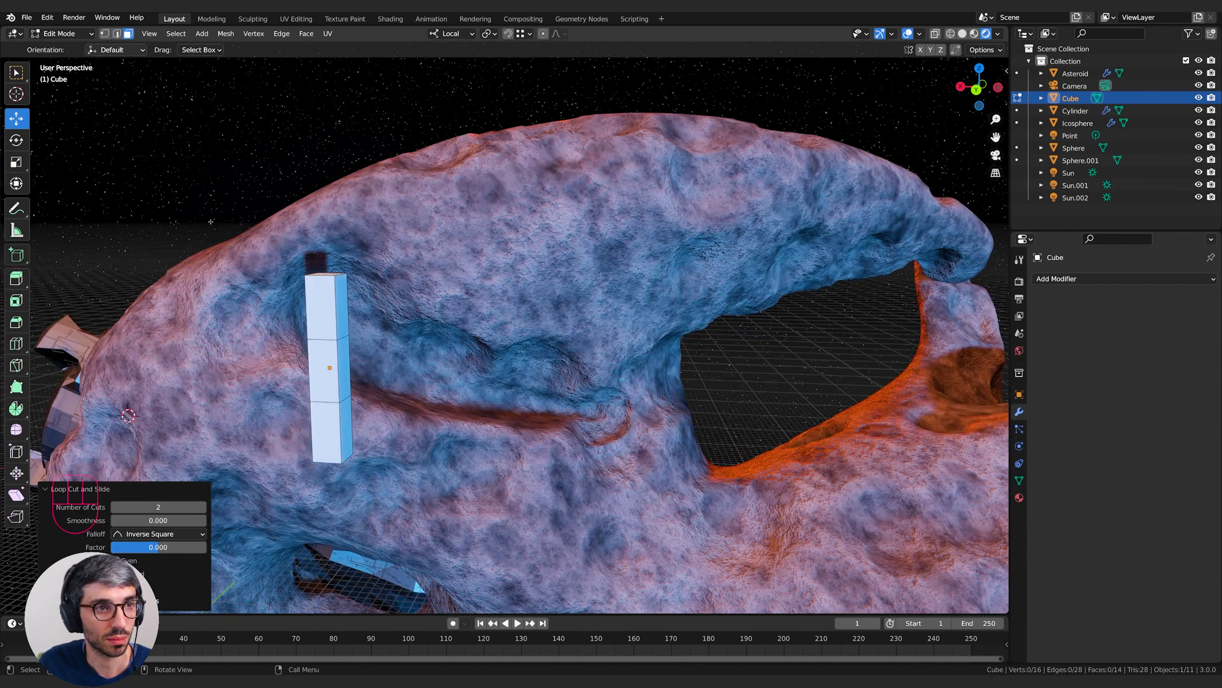
# - Extrude the side face of the bar's uppermost segment along local X into a long horizontal arm
pyautogui.click(341, 305)
pyautogui.moveTo(342, 305); pyautogui.dragTo(308, 313, button='middle')
pyautogui.press('e')
pyautogui.rightClick(366, 320)
pyautogui.moveTo(385, 325); pyautogui.dragTo(450, 336, button='middle')
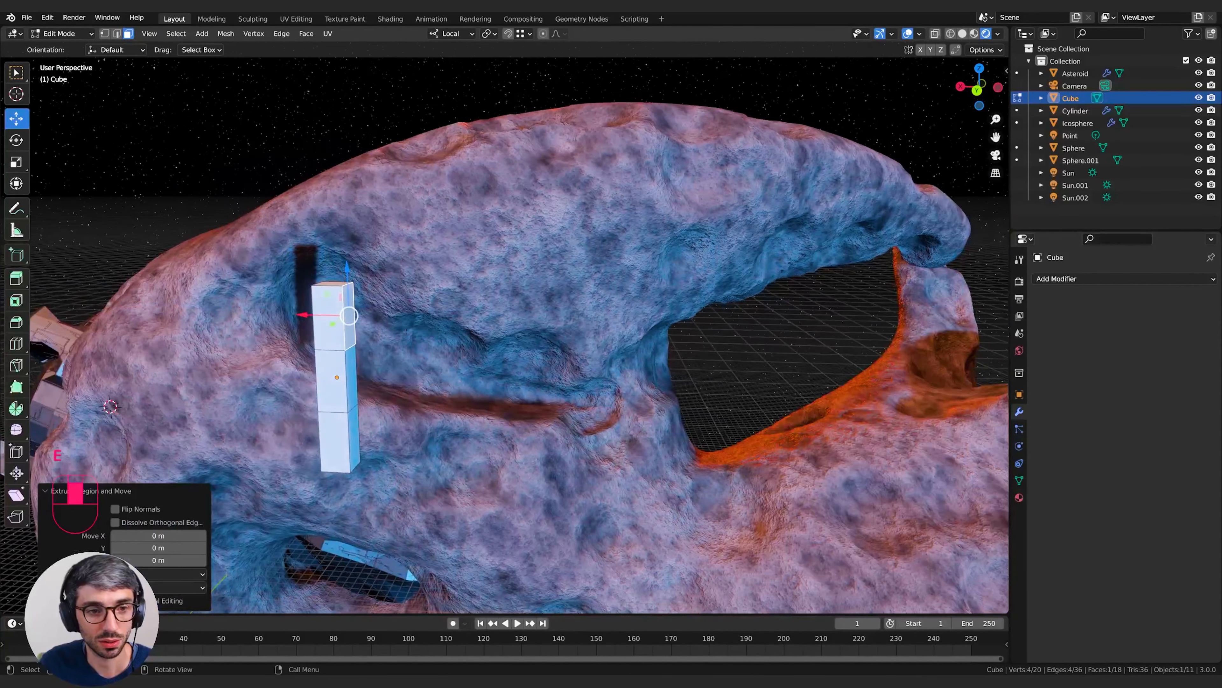
pyautogui.press('g')
pyautogui.press('x')
pyautogui.click(675, 347)
# - Extrude the side face of the bar's lowest segment about 13 m along local X to form a second parallel arm
pyautogui.moveTo(675, 347); pyautogui.dragTo(399, 366, button='middle')
pyautogui.press('Tab')
pyautogui.press('Tab')
pyautogui.press('Tab')
pyautogui.press('Tab')
pyautogui.press('e')
pyautogui.rightClick(399, 366)
pyautogui.press('g')
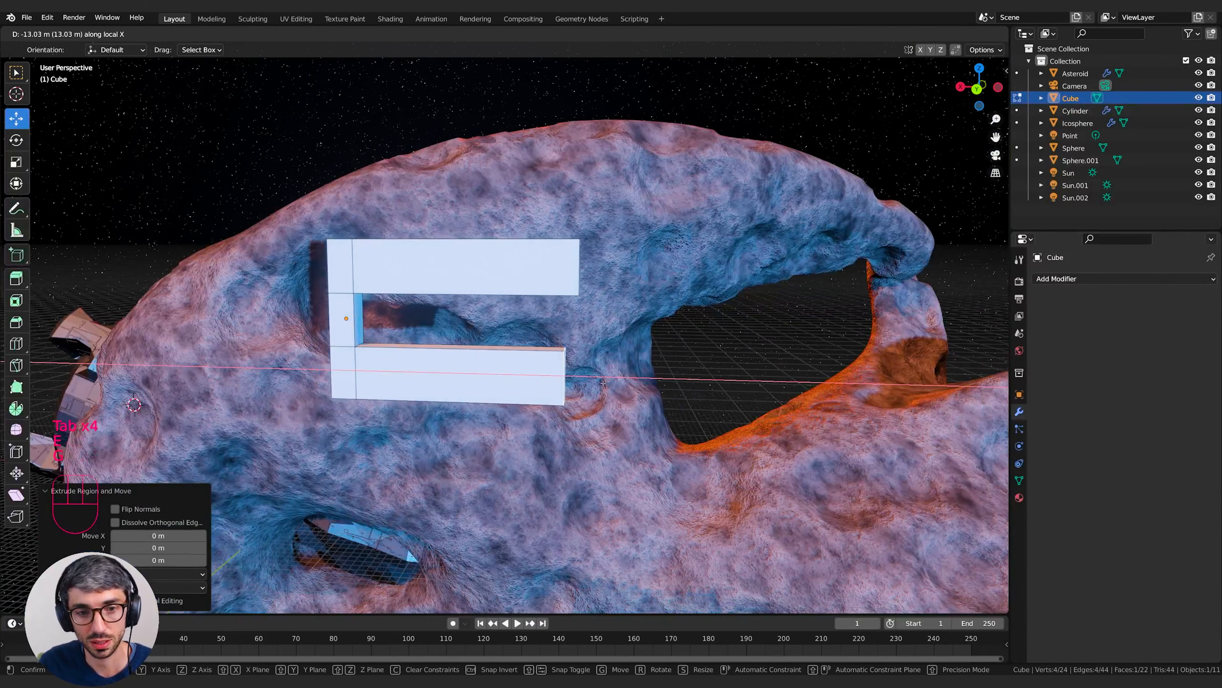
pyautogui.click(558, 361)
# - Add two evenly spaced loop cuts across the length of the upper arm
pyautogui.moveTo(559, 361); pyautogui.dragTo(649, 366, button='middle')
pyautogui.press('Tab')
pyautogui.press('Tab')
pyautogui.hotkey('ctrl', 'r')
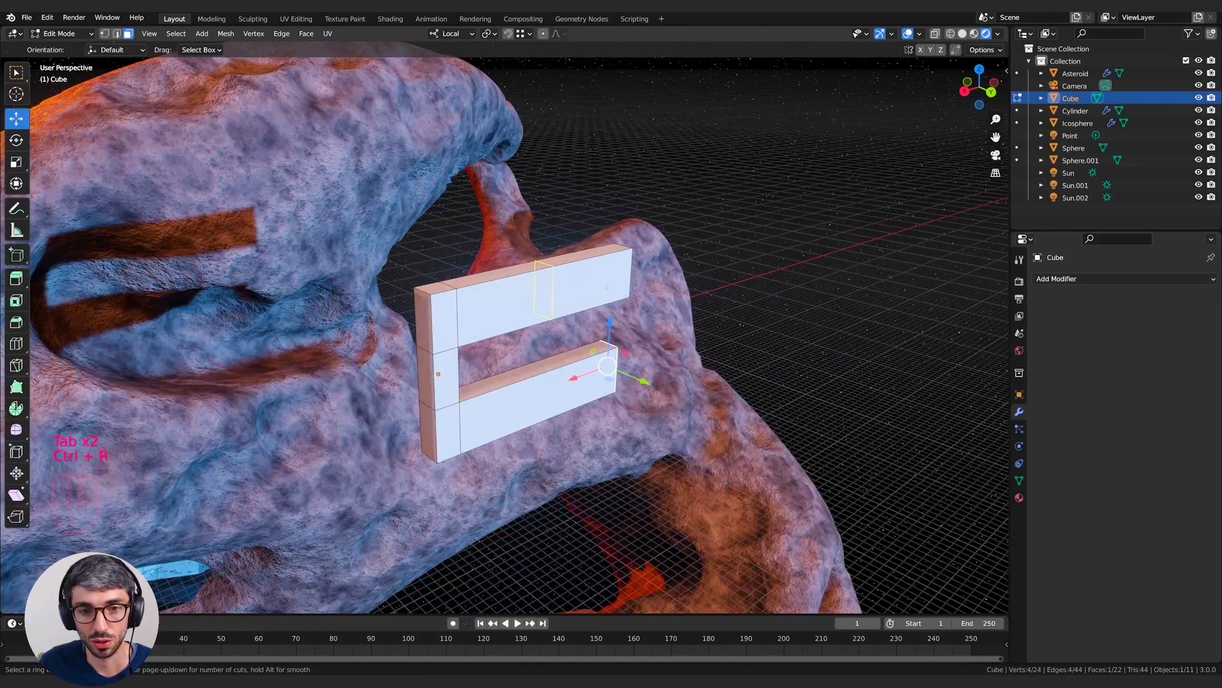
pyautogui.scroll(1, 606, 287)
pyautogui.click(606, 287)
pyautogui.rightClick(607, 287)
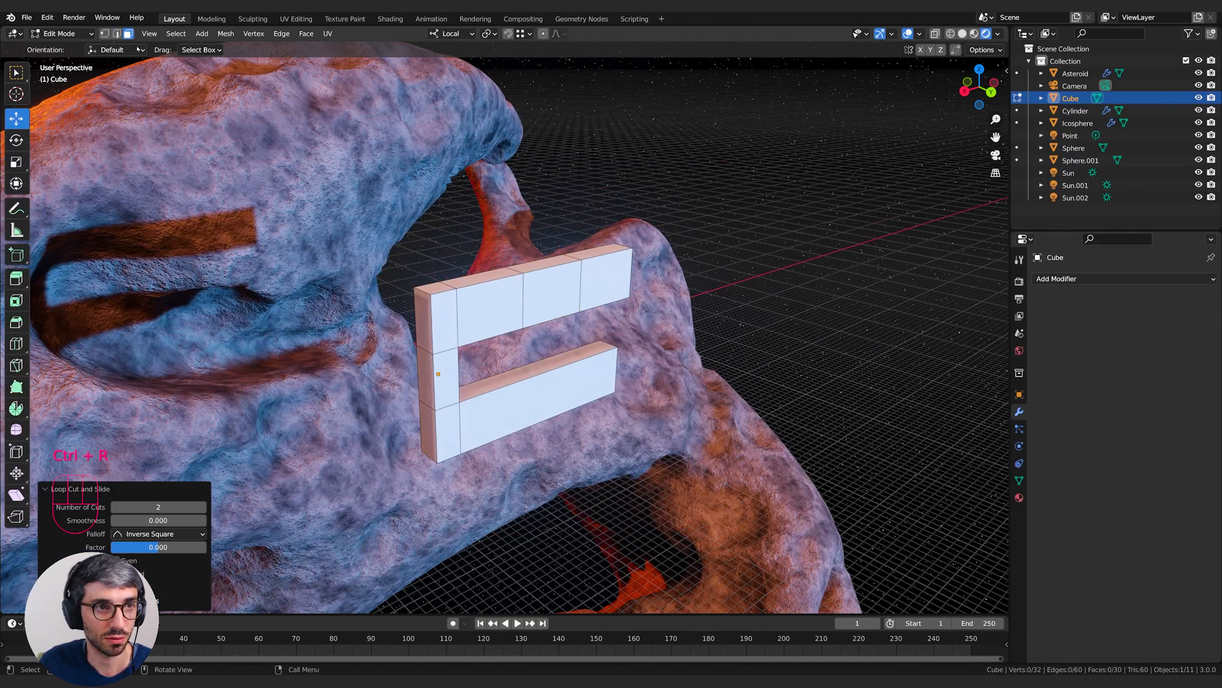
# - Extrude the front face of the upper arm's end segment outward into a block with a narrower projecting beam
pyautogui.moveTo(599, 285); pyautogui.dragTo(668, 285, button='middle')
pyautogui.click(626, 269)
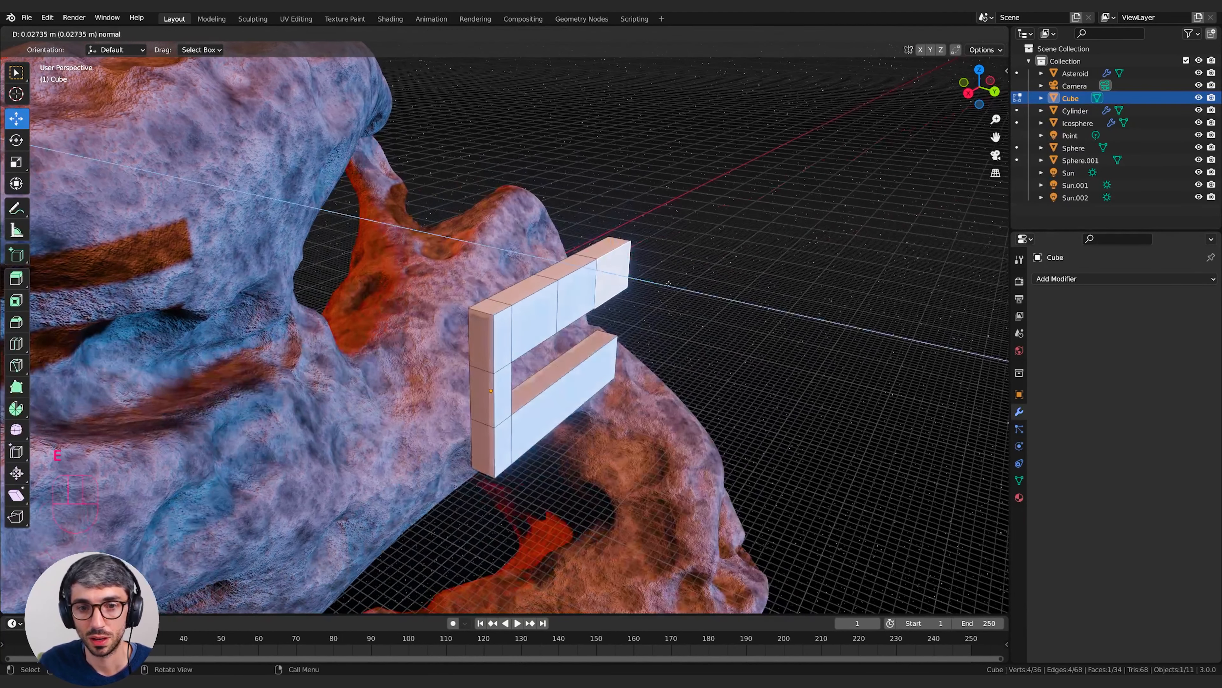
pyautogui.press('e')
pyautogui.press('g')
pyautogui.click(780, 277)
pyautogui.press('Tab')
# - Assign the existing GrebMetal material to the cube structure
pyautogui.moveTo(780, 277); pyautogui.dragTo(894, 398, button='middle')
pyautogui.click(1020, 498)
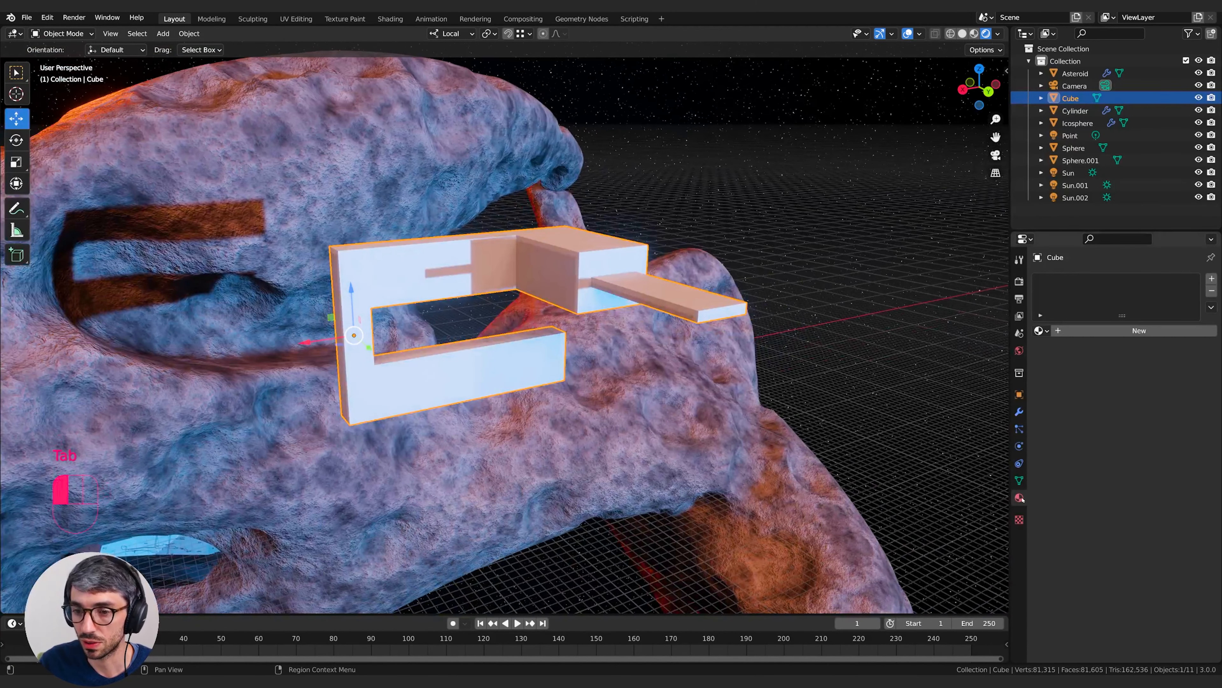
pyautogui.click(1042, 330)
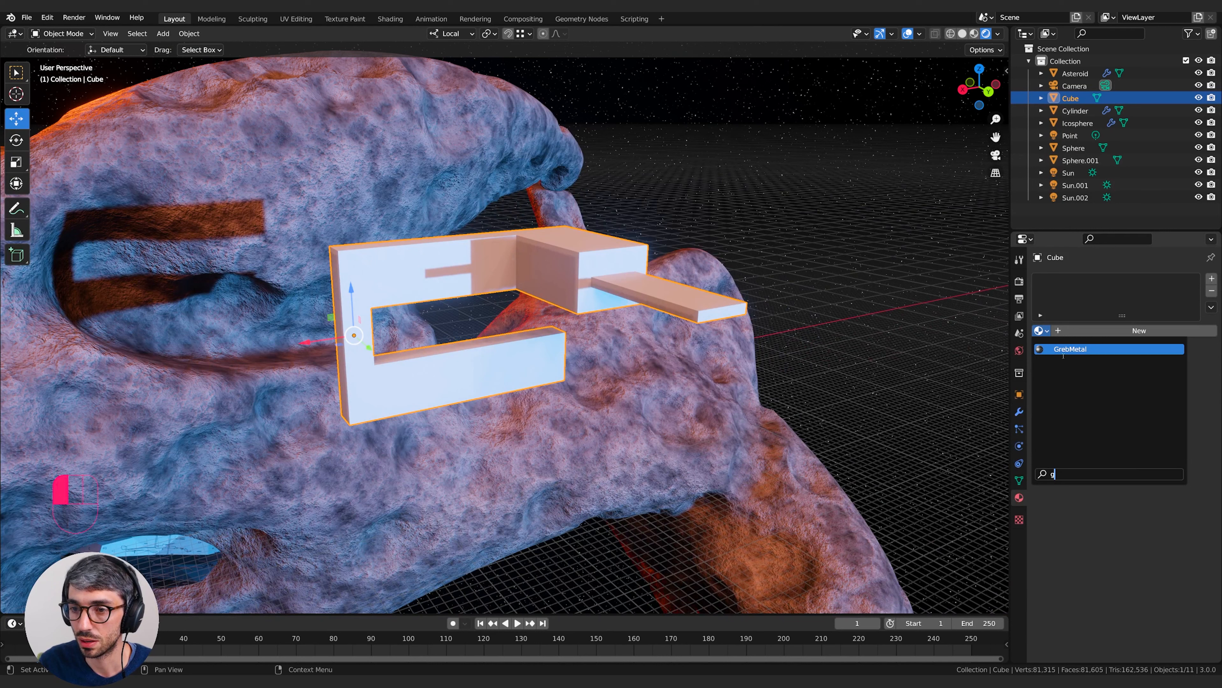
pyautogui.press('Return')
# - Add a Geometry Nodes modifier to the cube structure and assign it the Greeb node group
pyautogui.click(1019, 411)
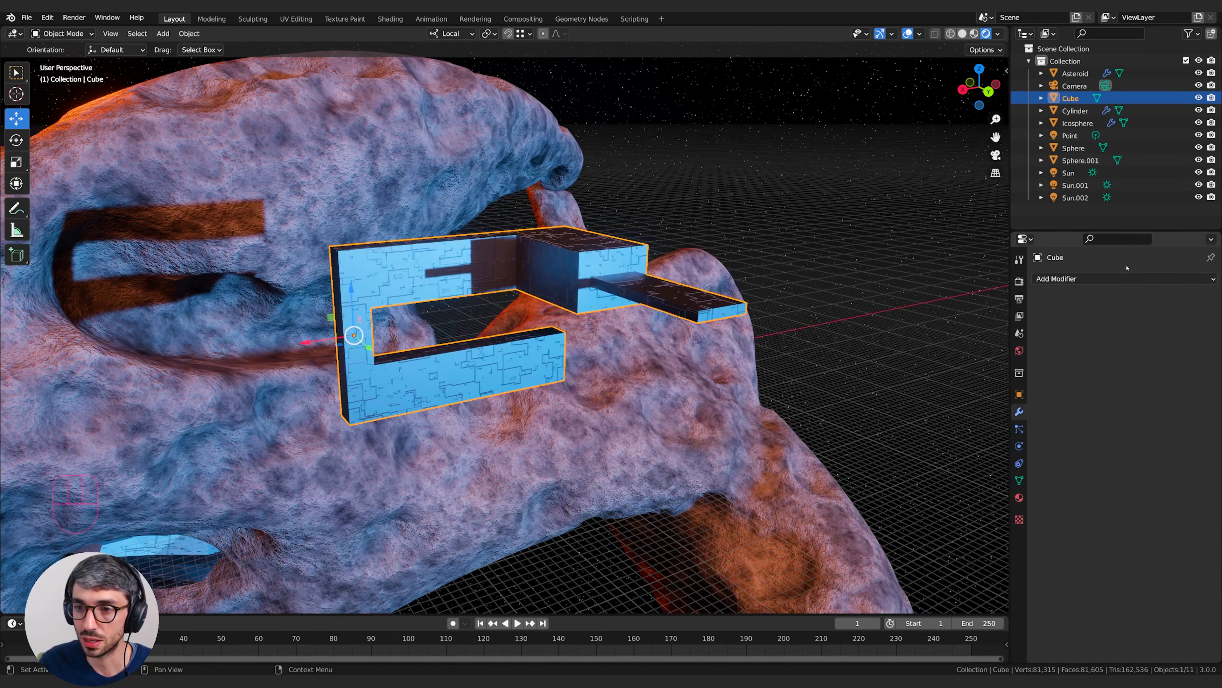
pyautogui.click(1122, 279)
pyautogui.click(977, 393)
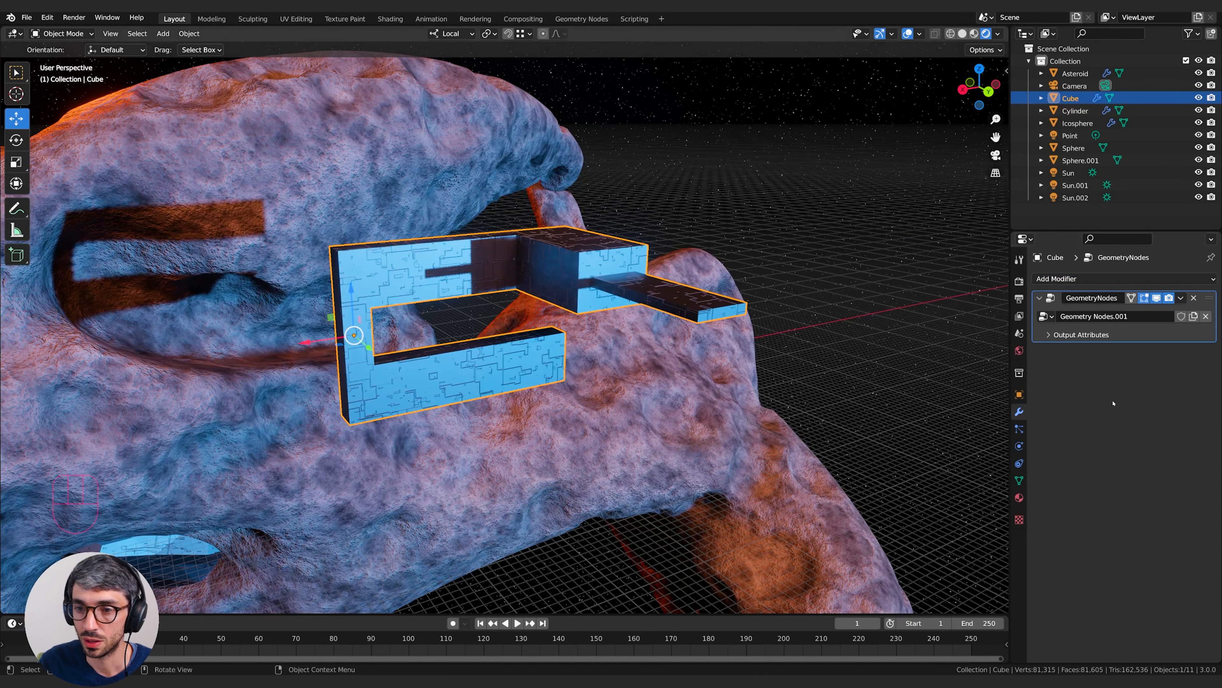
pyautogui.click(1045, 317)
pyautogui.click(1082, 370)
pyautogui.moveTo(818, 366); pyautogui.dragTo(583, 385, button='middle')
pyautogui.press('Tab')
pyautogui.press('Tab')
pyautogui.moveTo(832, 376); pyautogui.dragTo(848, 372, button='middle')
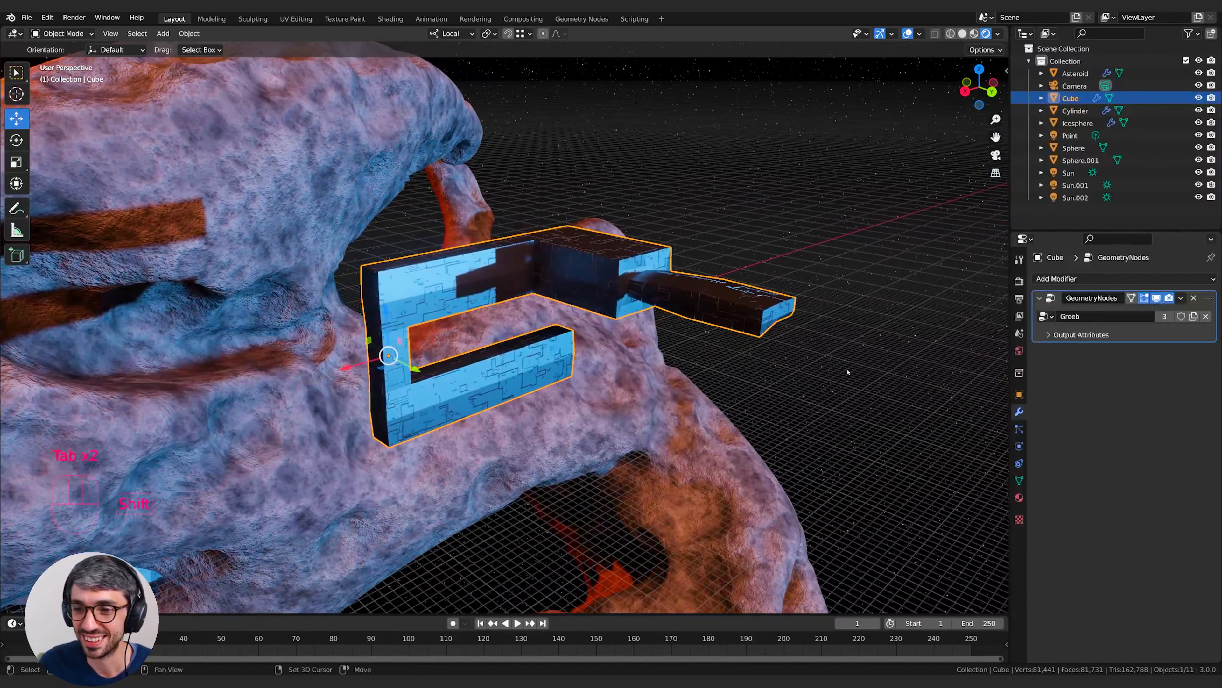
# - Add a Subdivision Surface modifier to the cube structure and place it above the Geometry Nodes modifier
pyautogui.click(1086, 281)
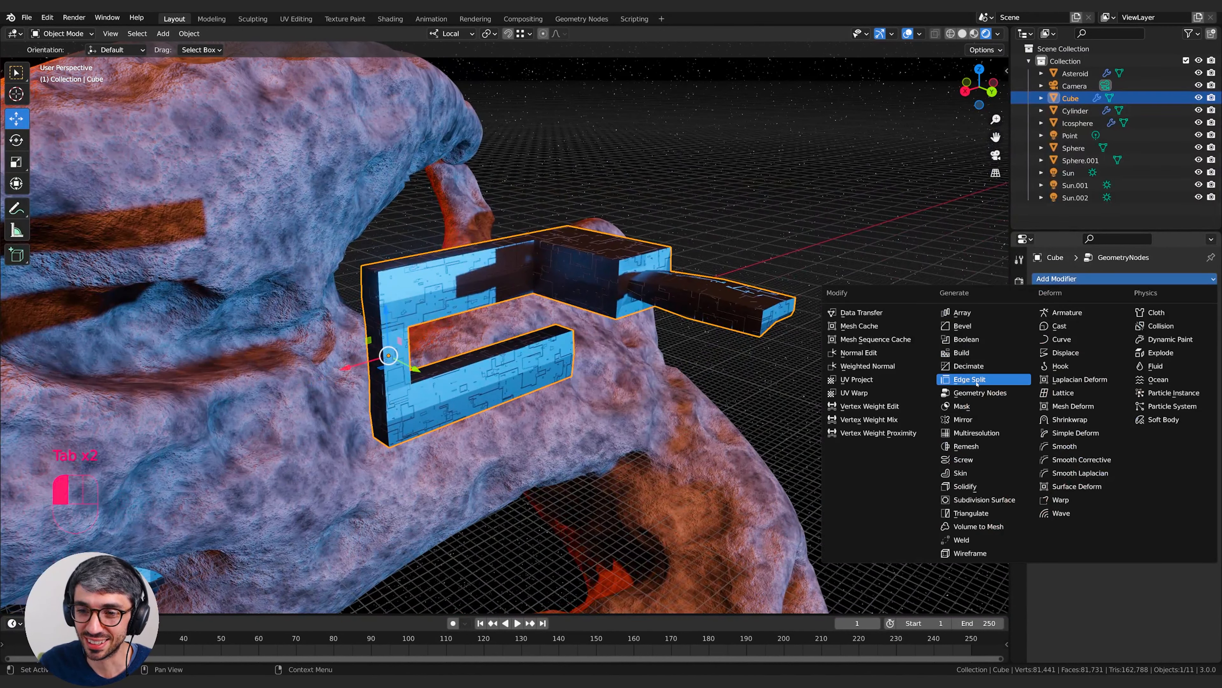
pyautogui.click(983, 501)
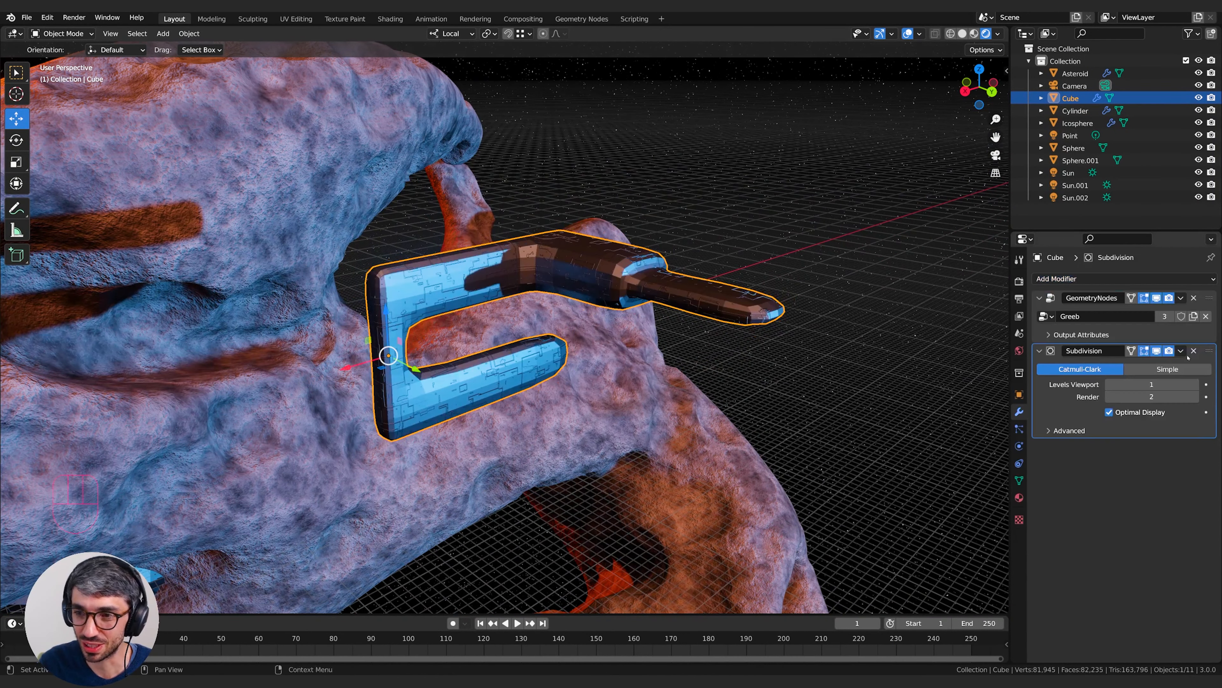
pyautogui.moveTo(1211, 351); pyautogui.dragTo(1210, 298)
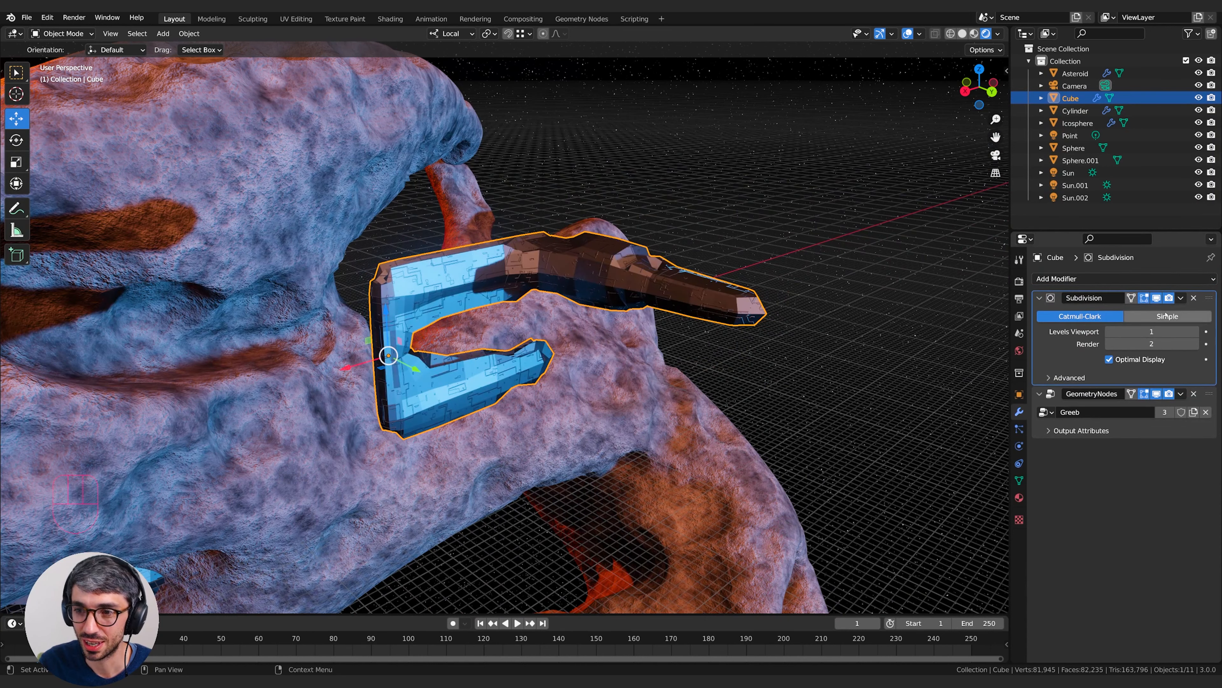
# - Switch the Subdivision modifier to Simple and set its viewport and render levels to 3
pyautogui.click(1165, 316)
pyautogui.click(1196, 332)
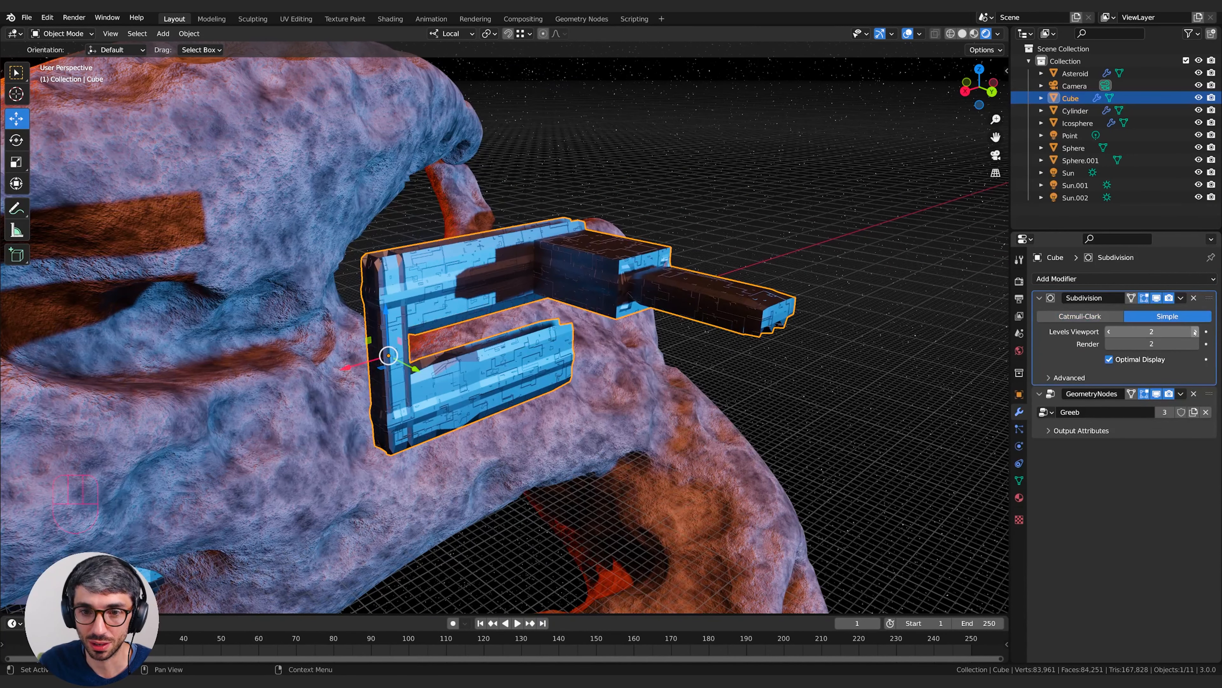
pyautogui.click(1196, 331)
pyautogui.moveTo(599, 296); pyautogui.dragTo(717, 289, button='middle')
pyautogui.scroll(2, 601, 308)
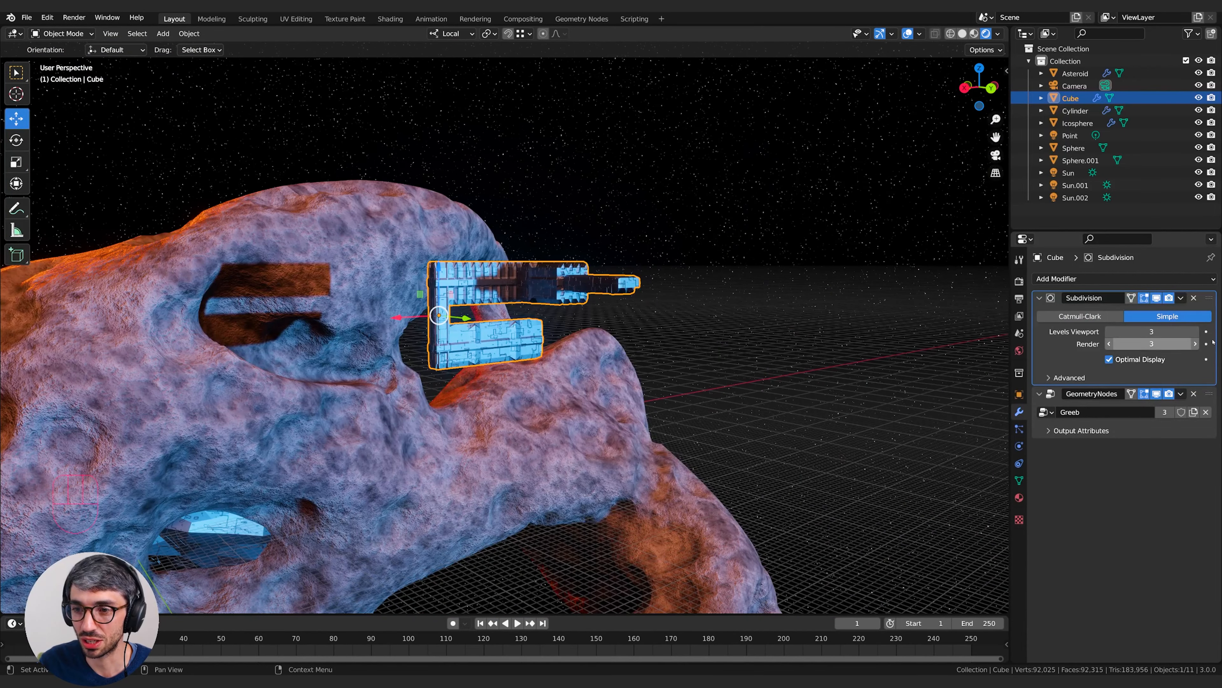
# - Move the greebled structure into the asteroid's upper opening and scale it up slightly
pyautogui.moveTo(712, 276); pyautogui.dragTo(500, 294, button='middle')
pyautogui.keyDown('shift'); pyautogui.moveTo(500, 294); pyautogui.dragTo(433, 258, button='middle'); pyautogui.keyUp('shift')
pyautogui.press('g')
pyautogui.click(864, 378)
pyautogui.moveTo(472, 317); pyautogui.dragTo(669, 274, button='middle')
pyautogui.press('g')
pyautogui.click(735, 295)
pyautogui.press('s')
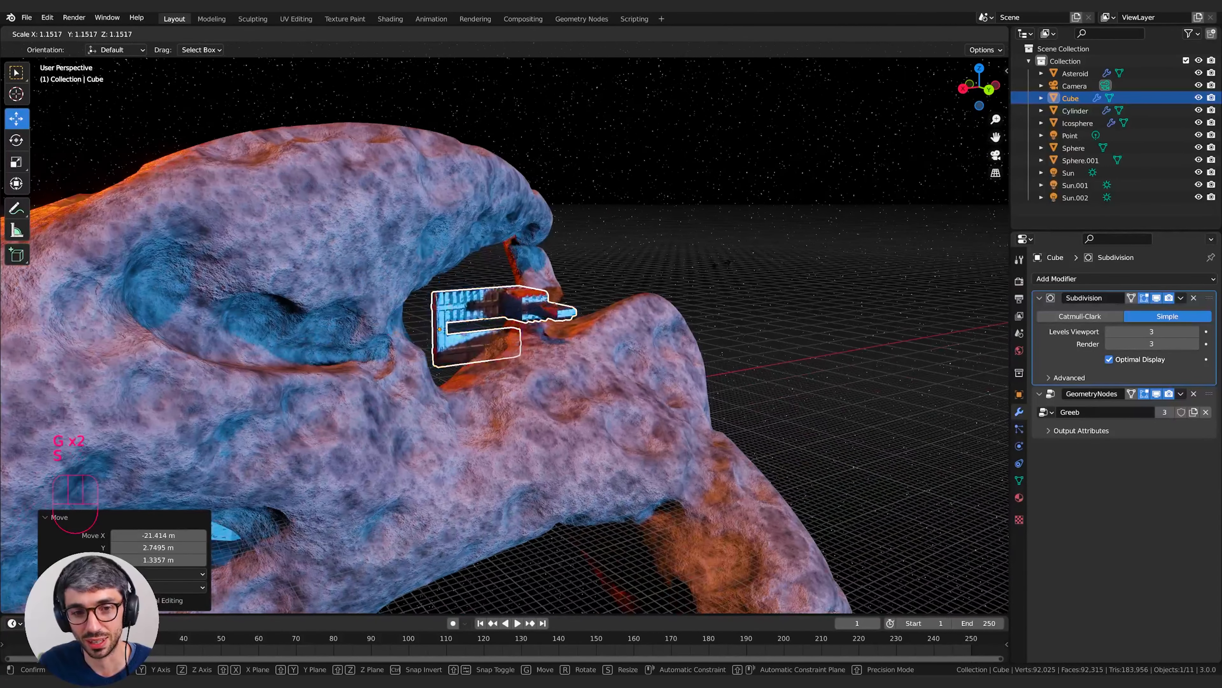
pyautogui.click(796, 243)
# - Adjust the structure's position in the opening, including along its Y axis, and rescale it to fit
pyautogui.press('g')
pyautogui.moveTo(789, 242); pyautogui.dragTo(818, 366, button='middle')
pyautogui.click(729, 237)
pyautogui.press('g')
pyautogui.press('y')
pyautogui.click(818, 327)
pyautogui.press('s')
pyautogui.click(854, 342)
# - In Edit Mode, inset the underside face of the block at the beam's end and extrude it downward about 8.8 m
pyautogui.press('Tab')
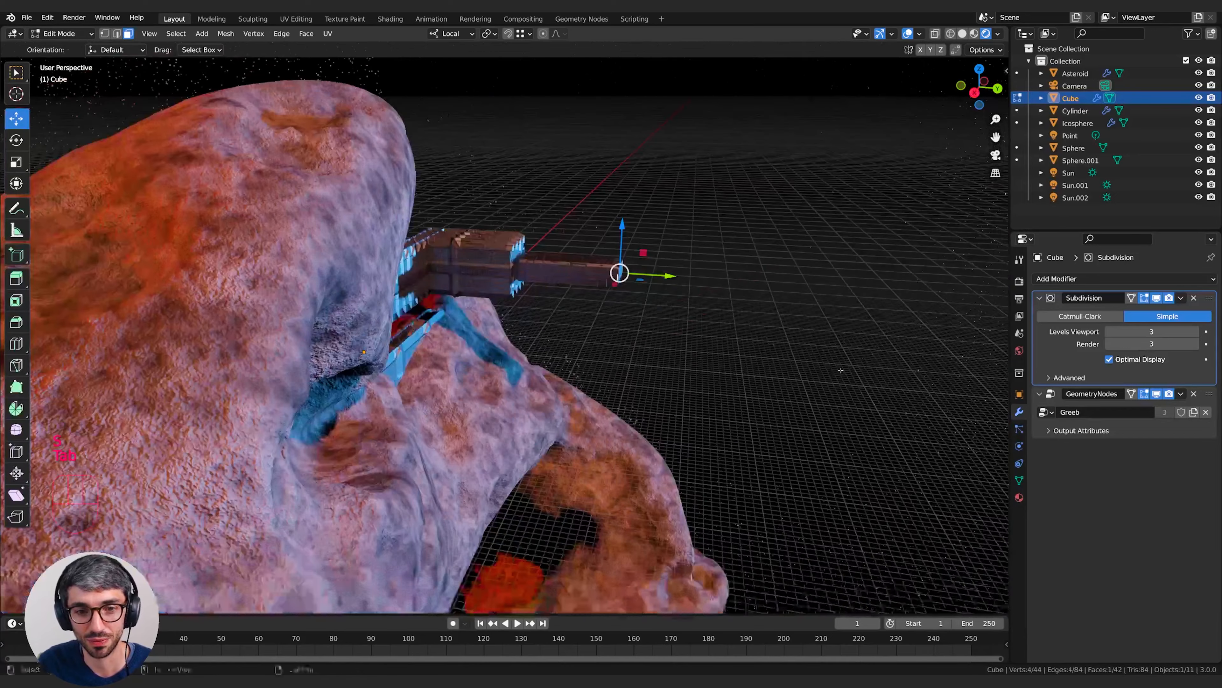
pyautogui.press('i')
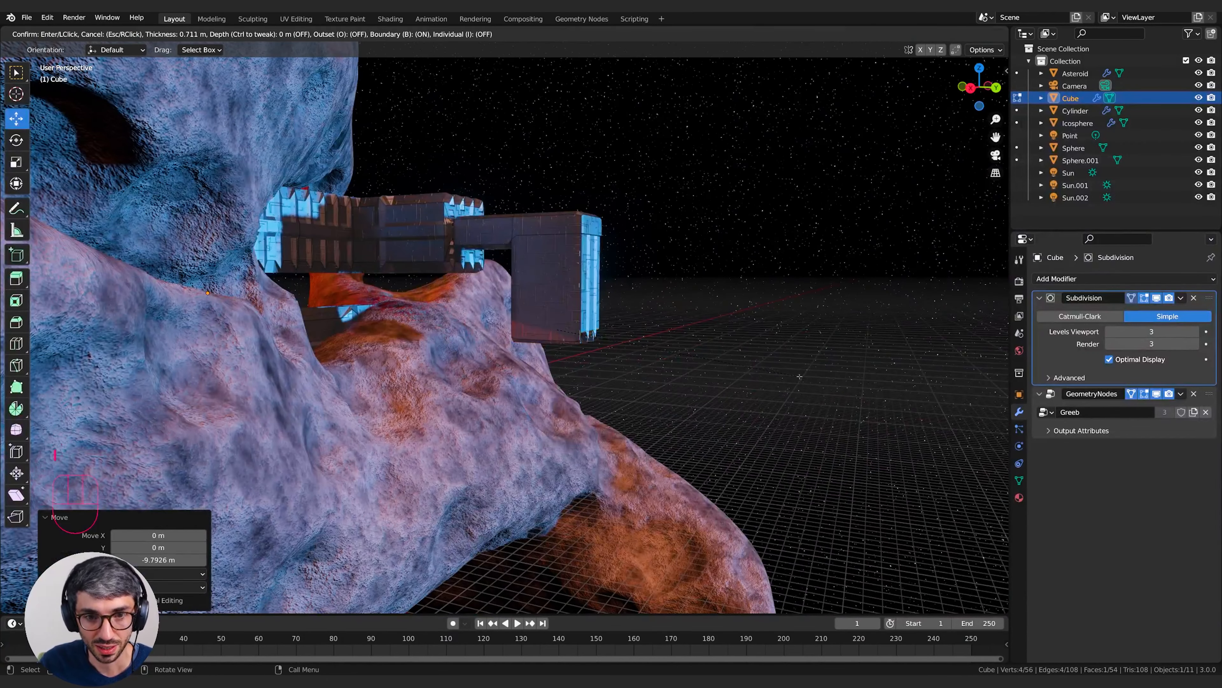
pyautogui.click(703, 354)
pyautogui.moveTo(702, 354); pyautogui.dragTo(722, 337, button='middle')
pyautogui.press('e')
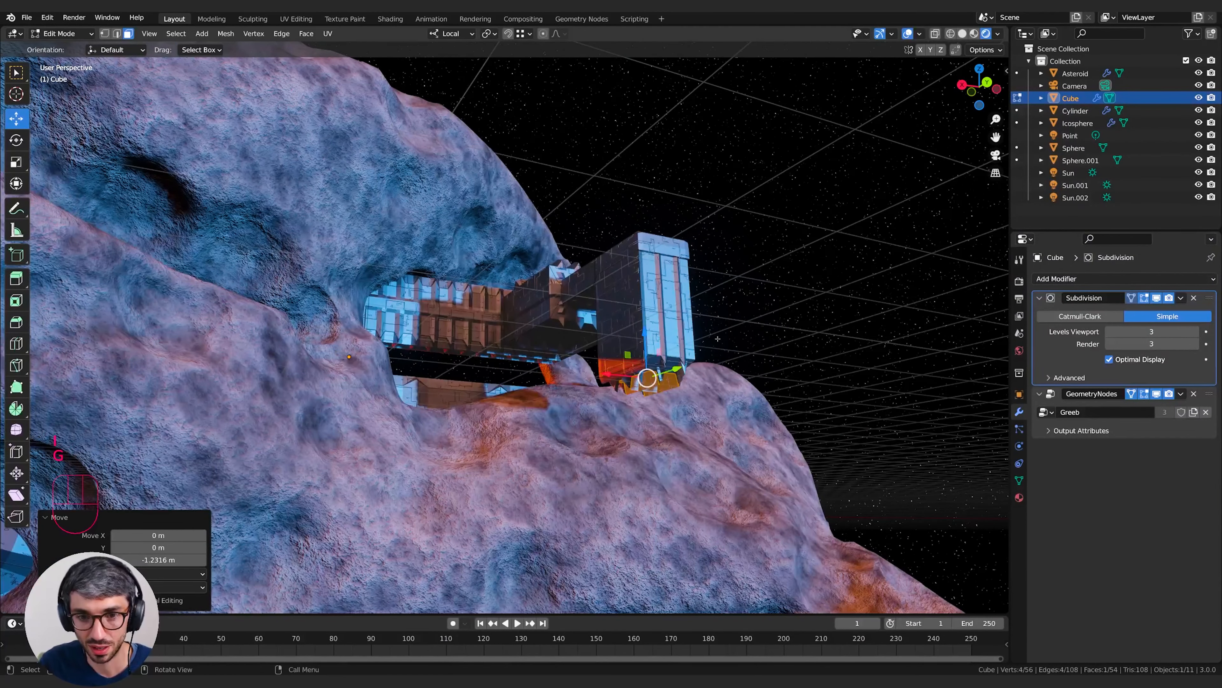
pyautogui.click(720, 434)
# - Inset the bottom face of the hanging section and extrude it down along Z into a thinner strut
pyautogui.keyDown('shift'); pyautogui.moveTo(720, 434); pyautogui.dragTo(744, 363, button='middle'); pyautogui.keyUp('shift')
pyautogui.press('i')
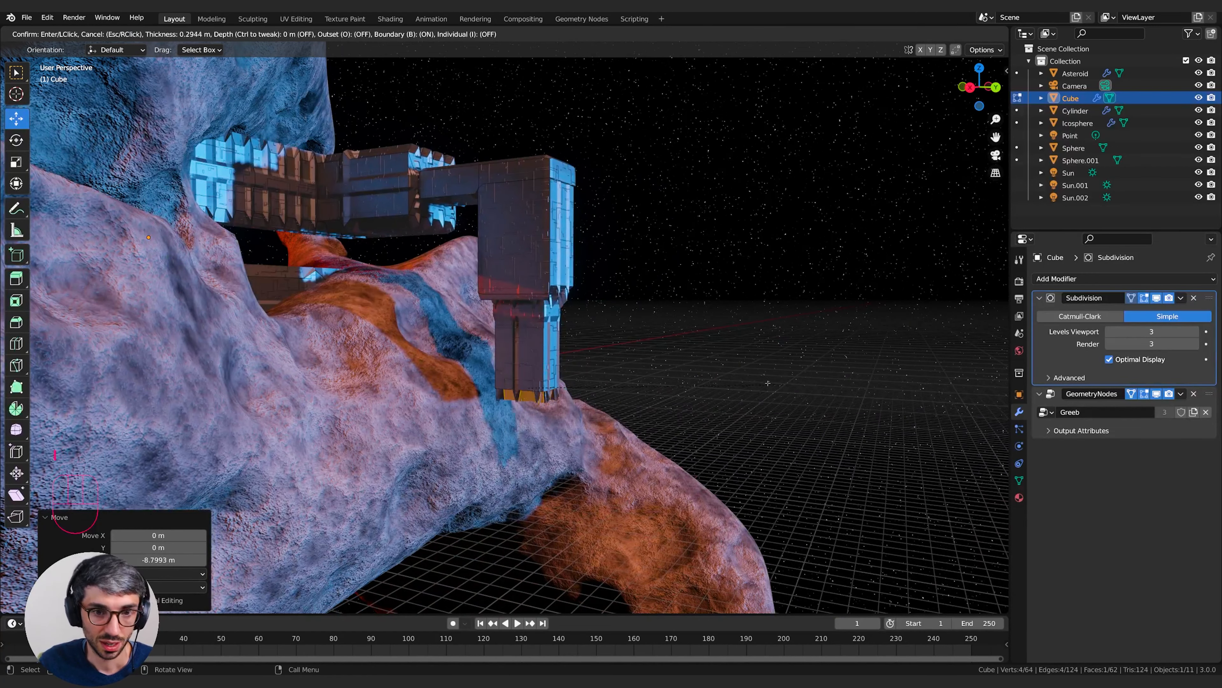
pyautogui.press('e')
pyautogui.rightClick(770, 384)
pyautogui.press('g')
pyautogui.press('z')
pyautogui.click(751, 433)
# - Pull the selected face at the thin strut's tip outward, and return to Object Mode
pyautogui.moveTo(750, 433); pyautogui.dragTo(626, 240, button='middle')
pyautogui.press('g')
pyautogui.click(645, 463)
pyautogui.press('Tab')
# - Duplicate the greebled structure and move the copy about 51 m down along Z into the asteroid's lower opening
pyautogui.scroll(-5, 641, 228)
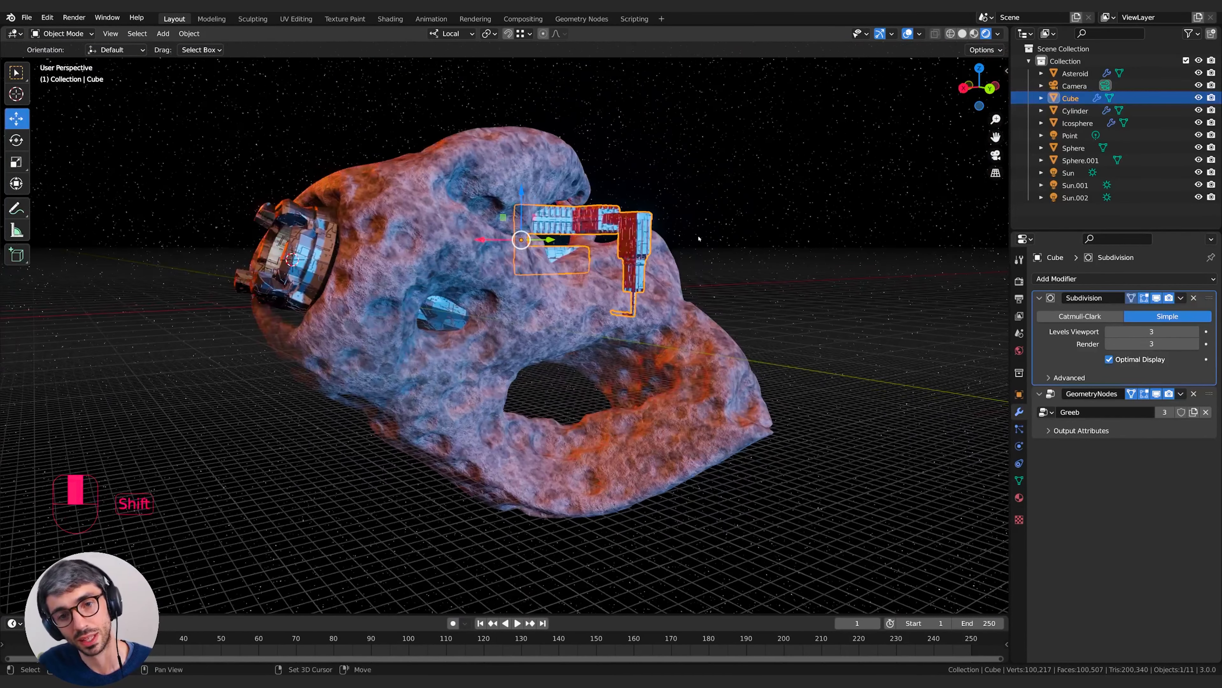
pyautogui.hotkey('shift', 'd')
pyautogui.rightClick(626, 241)
pyautogui.press('g')
pyautogui.press('z')
pyautogui.press('z')
pyautogui.click(666, 369)
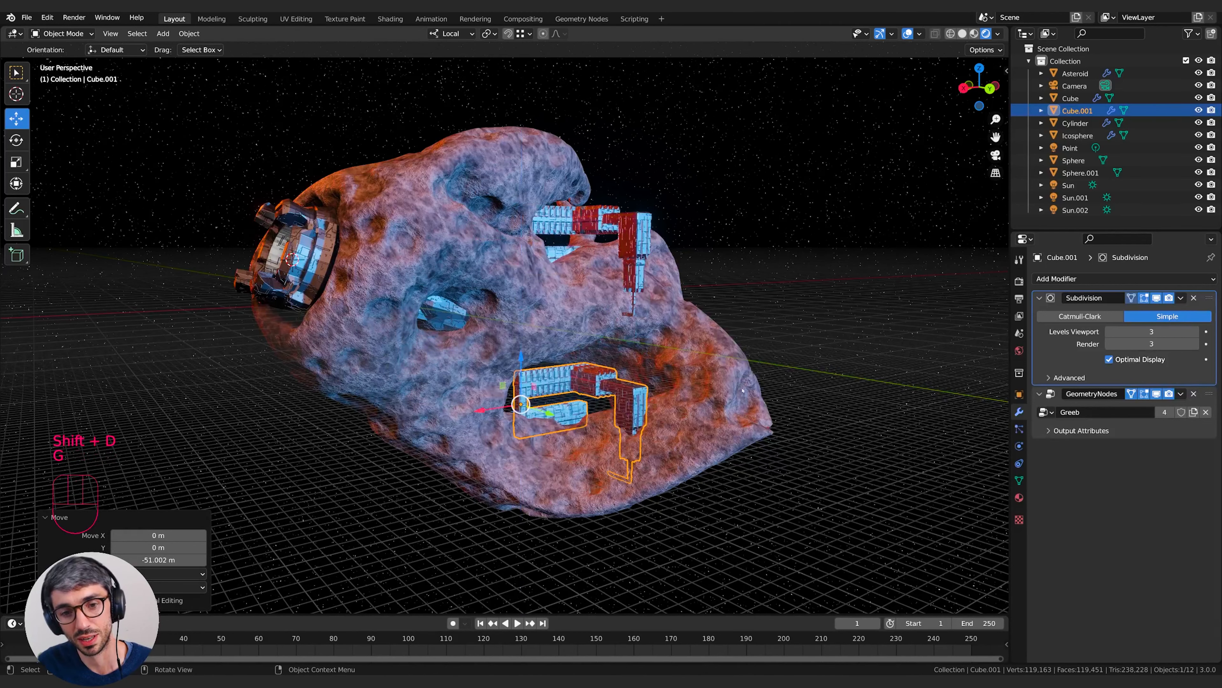
# - Rotate the copy in the lower opening 90 degrees about the X axis
pyautogui.moveTo(667, 369); pyautogui.dragTo(725, 422, button='middle')
pyautogui.press('r')
pyautogui.press('x')
pyautogui.press('x')
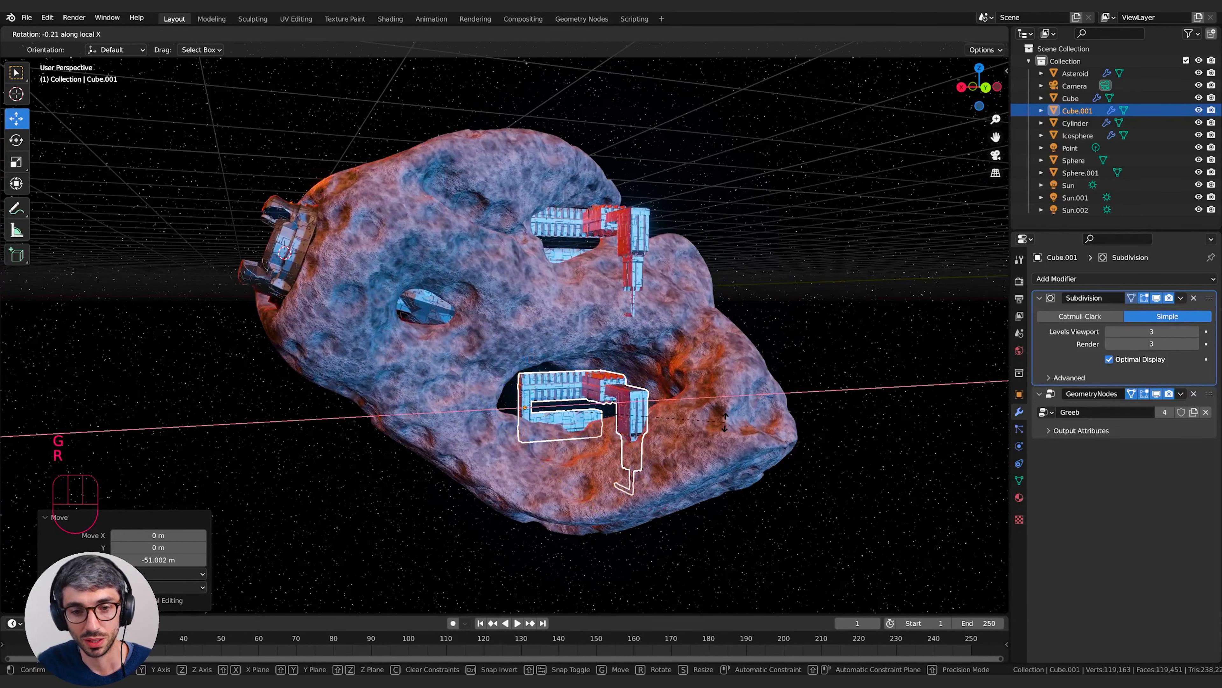
pyautogui.write('90')
pyautogui.press('Return')
# - Duplicate the rotated structure and move the new copy about 62 m along its Z axis
pyautogui.moveTo(683, 366); pyautogui.dragTo(700, 400, button='middle')
pyautogui.hotkey('shift', 'd')
pyautogui.press('z')
pyautogui.click(705, 409)
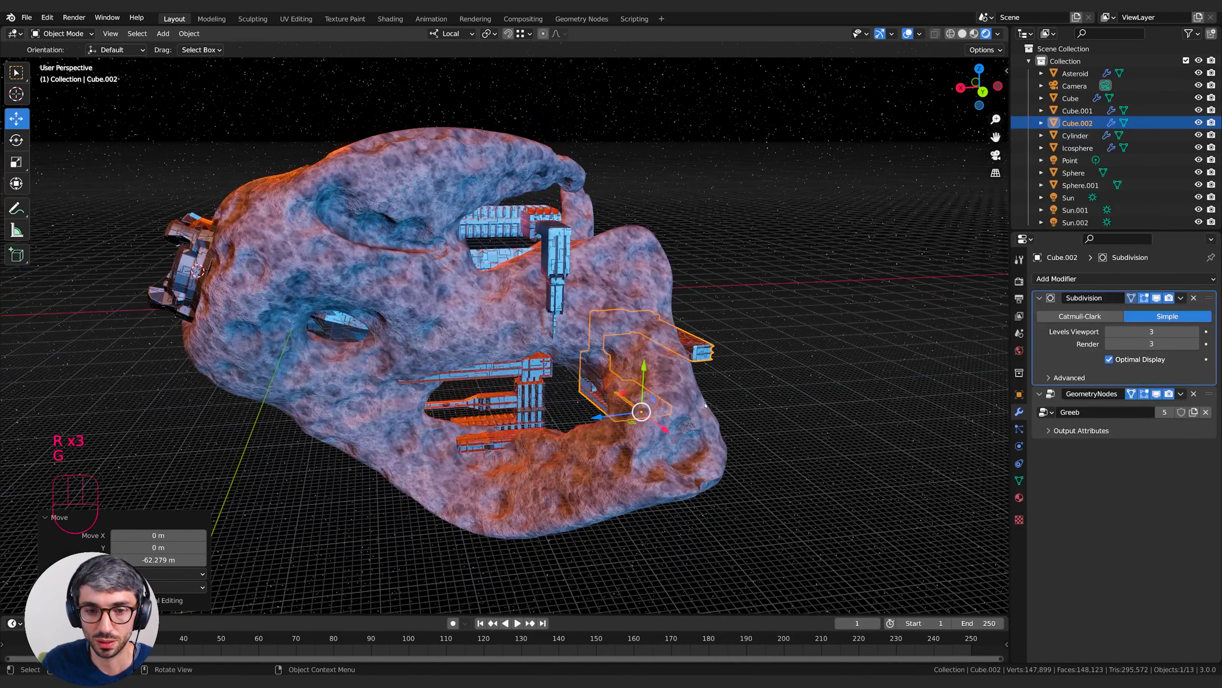
# - Reposition the newest copy so that its end juts out of the asteroid's far edge, and select it again
pyautogui.press('g')
pyautogui.click(656, 455)
pyautogui.moveTo(656, 455); pyautogui.dragTo(826, 422, button='middle')
pyautogui.press('g')
pyautogui.click(813, 382)
pyautogui.press('g')
pyautogui.click(690, 392)
pyautogui.press('g')
pyautogui.click(772, 383)
pyautogui.click(772, 383)
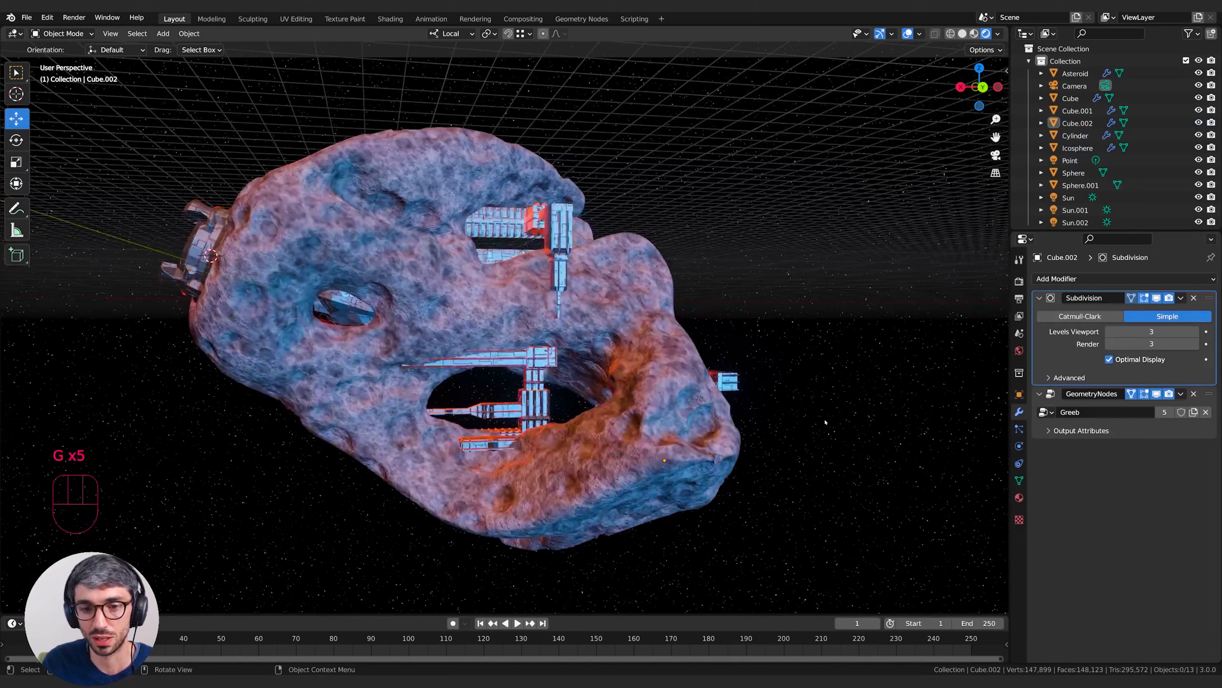
pyautogui.click(724, 381)
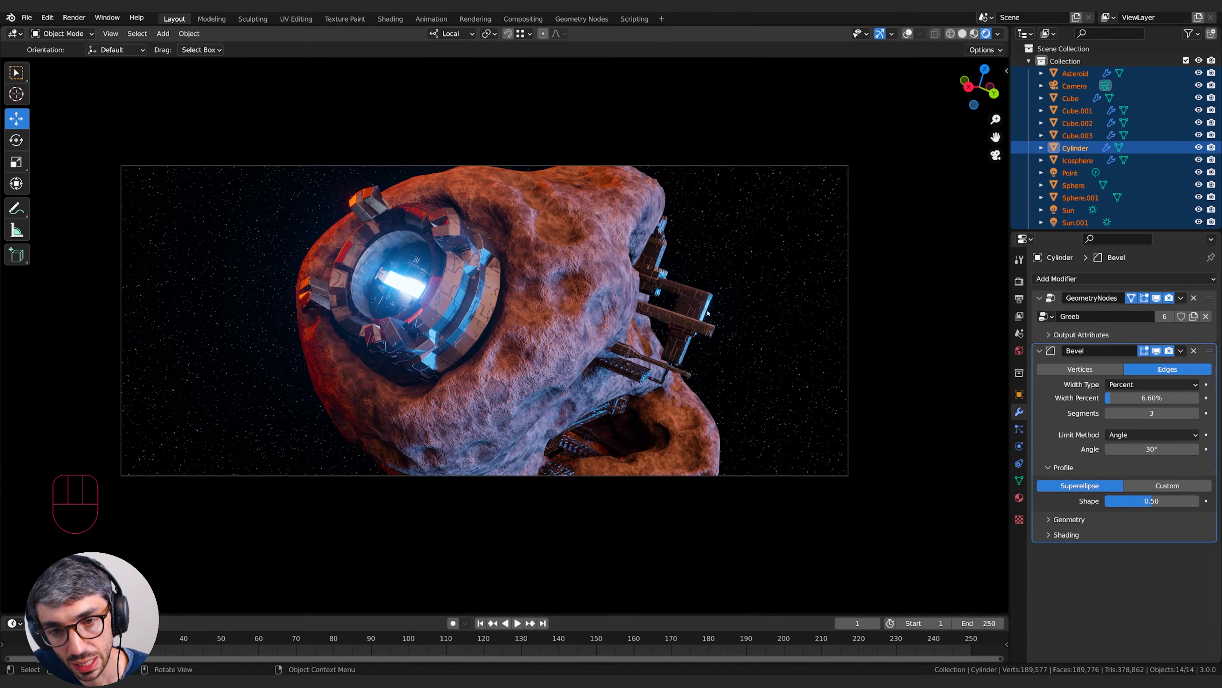
# - Add a UV Sphere node to the Greeb geometry node tree, placed above the Subdivide Mesh node
pyautogui.moveTo(708, 313); pyautogui.dragTo(533, 360, button='middle')
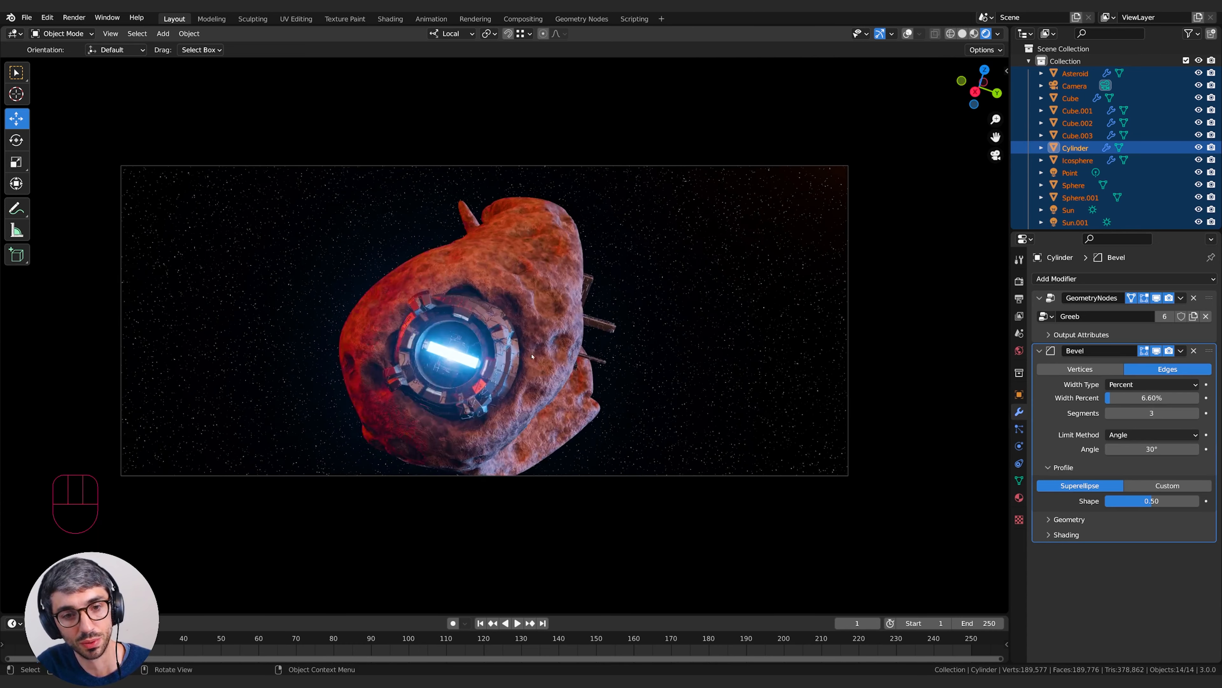
pyautogui.hotkey('shift', 'a')
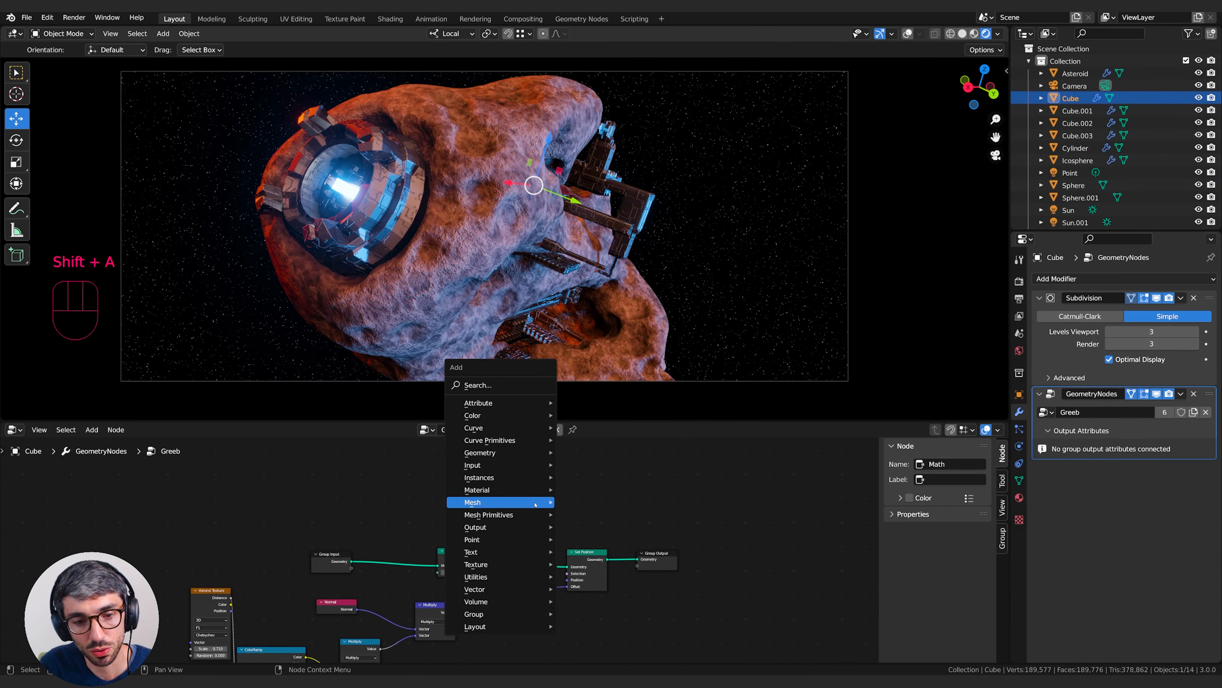
pyautogui.moveTo(492, 514)
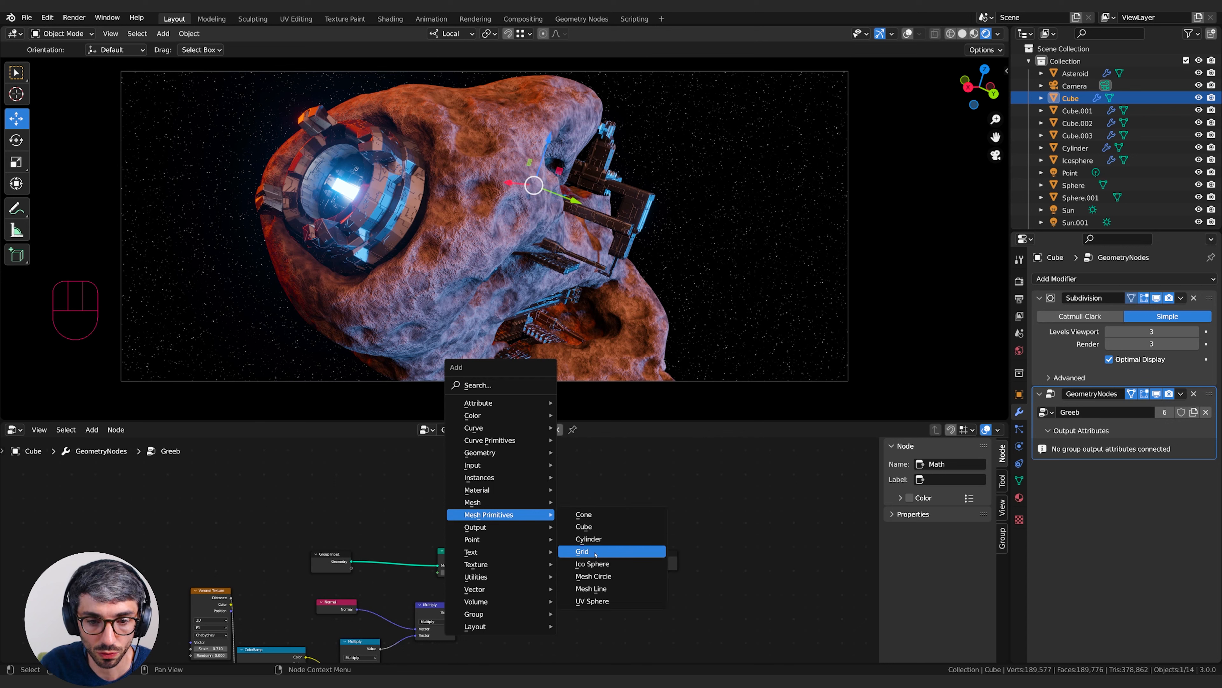
pyautogui.click(593, 601)
pyautogui.click(435, 475)
pyautogui.scroll(5, 457, 482)
pyautogui.moveTo(557, 475); pyautogui.dragTo(418, 506, button='middle')
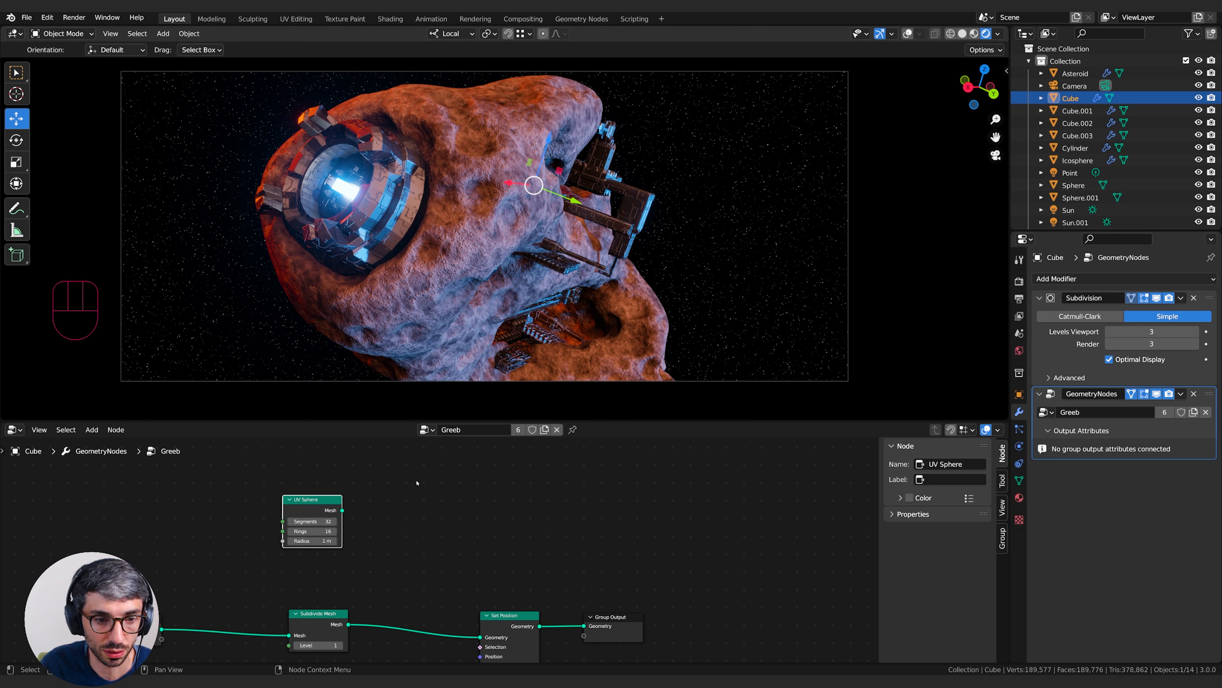
# - Add a Set Material node beside the UV Sphere and feed the sphere's mesh into its geometry input
pyautogui.hotkey('shift', 'a')
pyautogui.hotkey('shift', 'a')
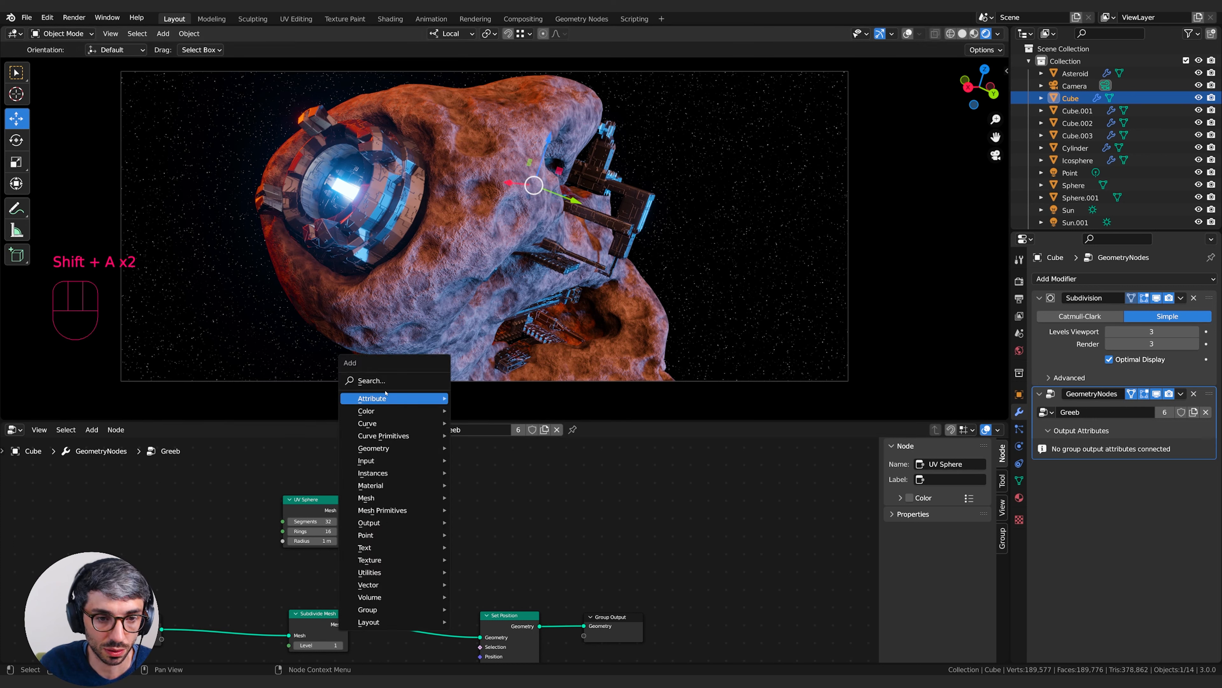
pyautogui.click(386, 382)
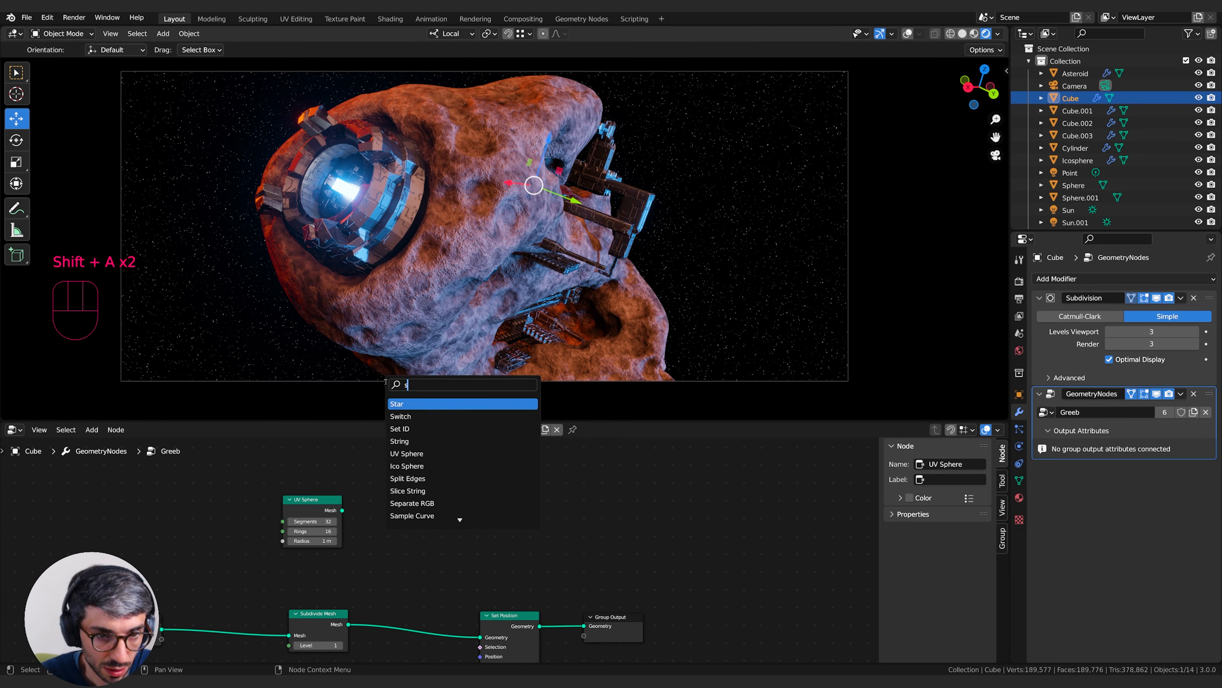
pyautogui.press('Down')
pyautogui.press('Down')
pyautogui.press('Return')
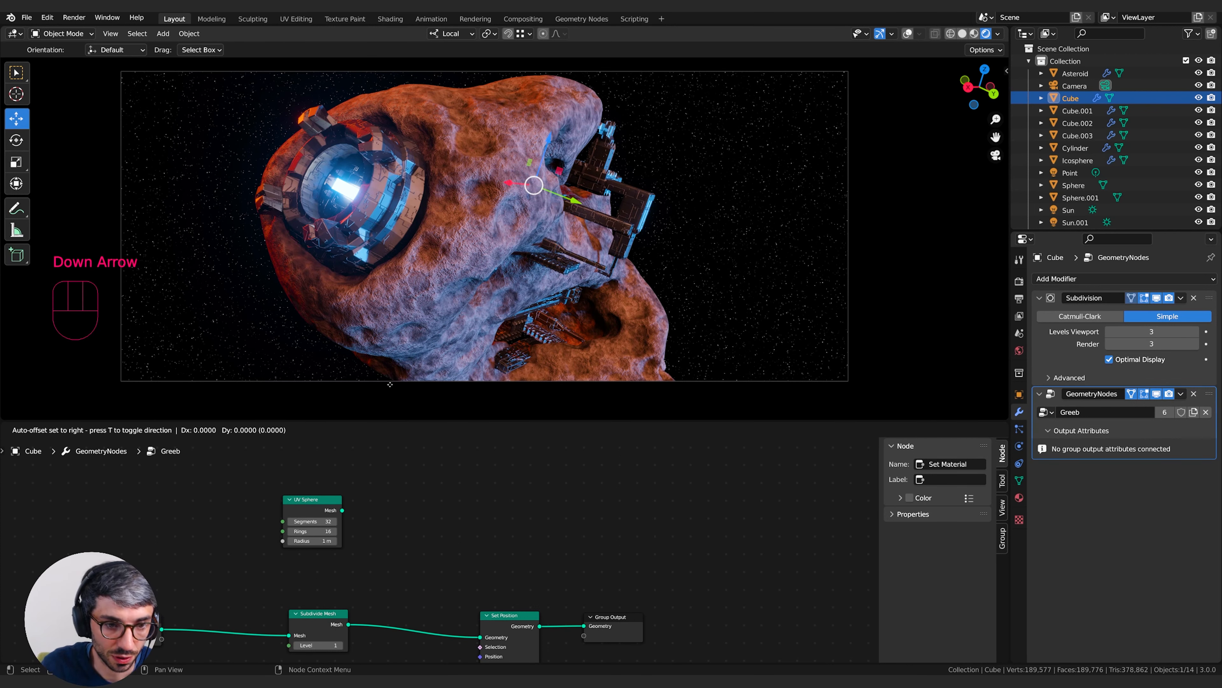
pyautogui.click(406, 475)
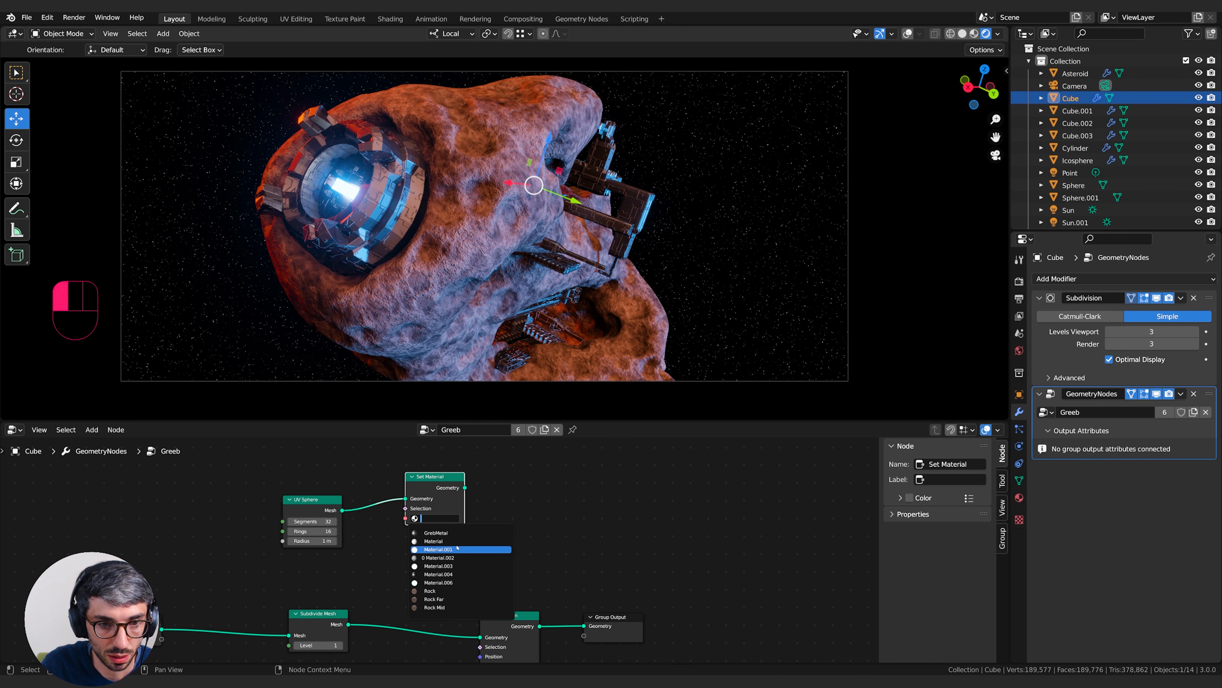
# - Assign the glowing core's material in the sphere's Set Material node and name that material Glow
pyautogui.click(458, 548)
pyautogui.click(387, 213)
pyautogui.click(1019, 498)
pyautogui.keyDown('shift'); pyautogui.moveTo(555, 534); pyautogui.dragTo(539, 530, button='middle'); pyautogui.keyUp('shift')
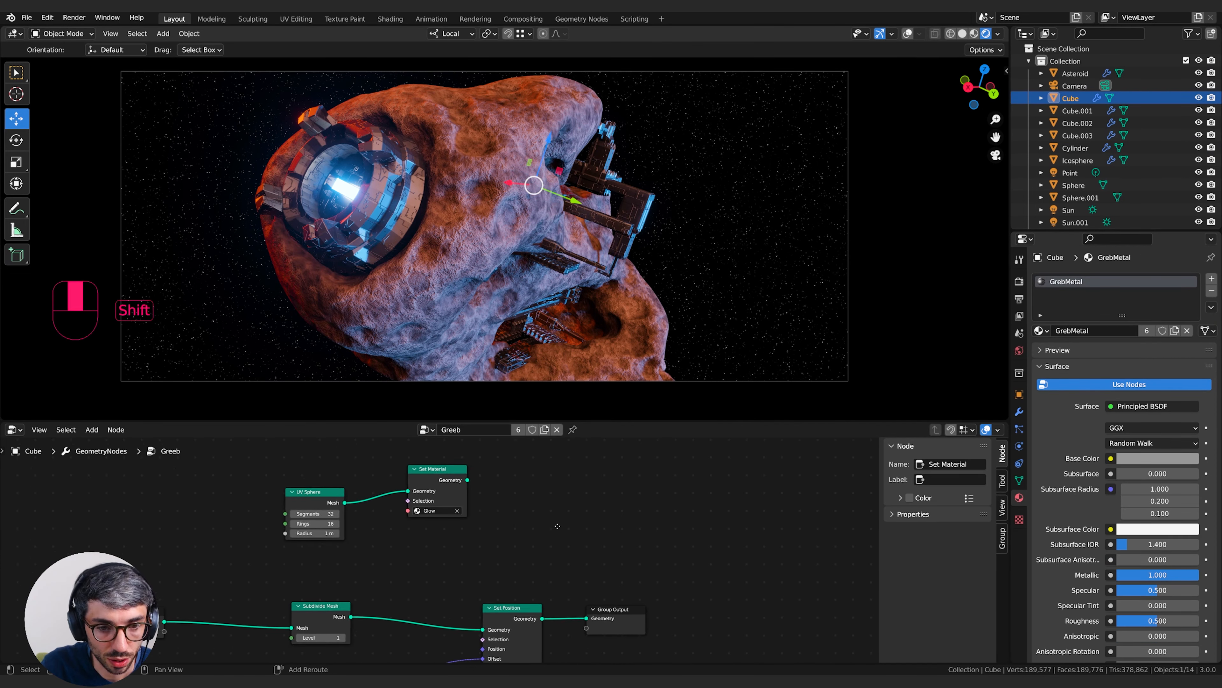
# - Shift the Set Position and Group Output nodes along to make room, and add an Instance on Points node
pyautogui.click(297, 501)
pyautogui.hotkey('shift', 'a')
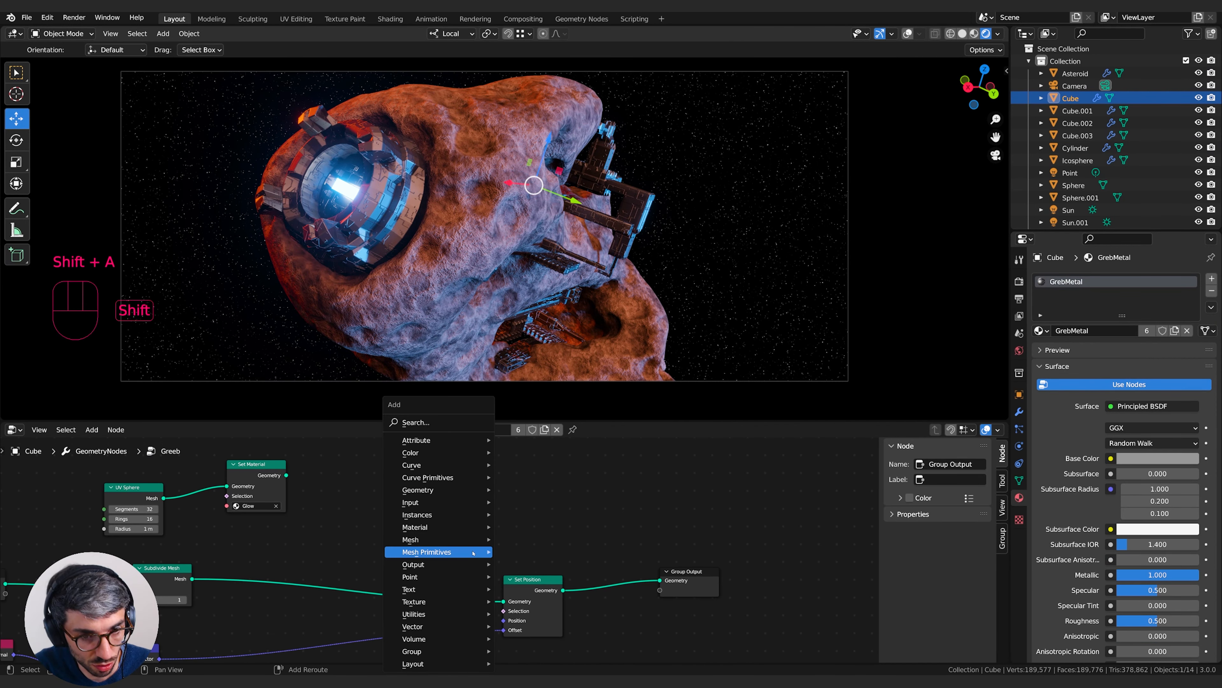
pyautogui.click(440, 424)
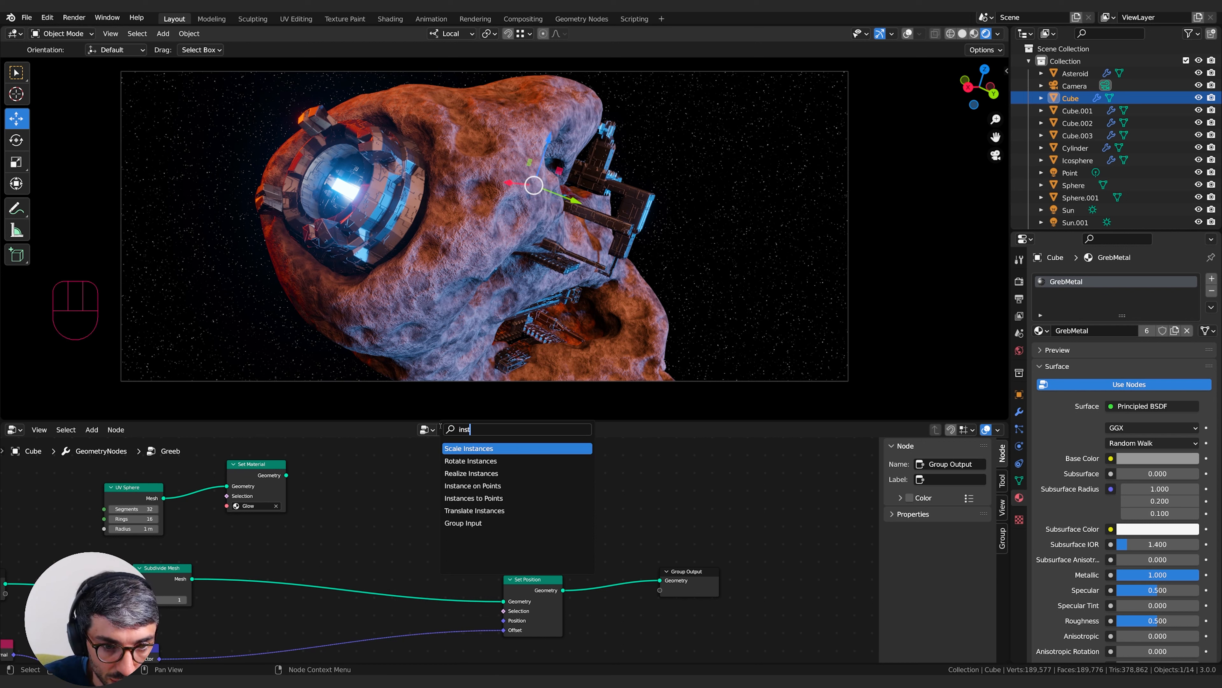
pyautogui.press('Down')
pyautogui.press('Down')
pyautogui.press('Down')
pyautogui.press('Return')
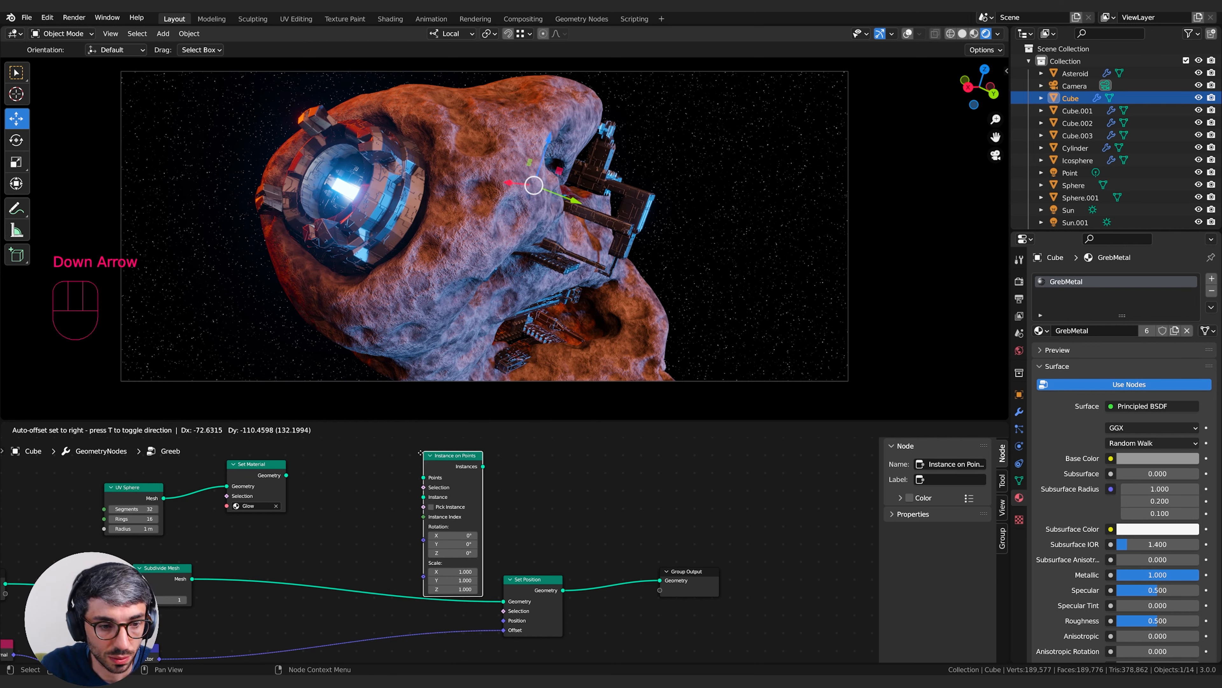